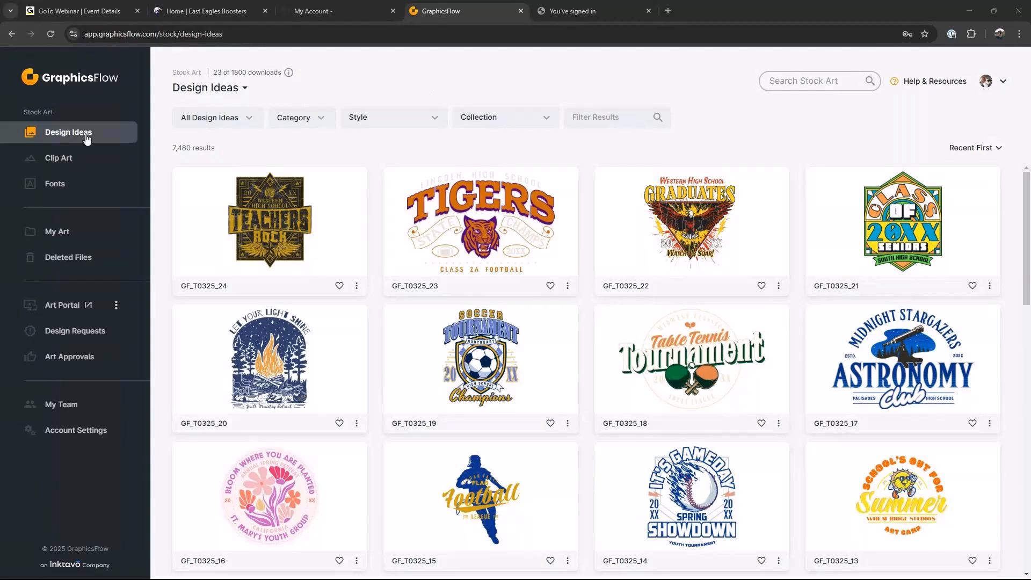
# Open the Clip Art library and browse through its most recent artwork
pyautogui.click(69, 161)
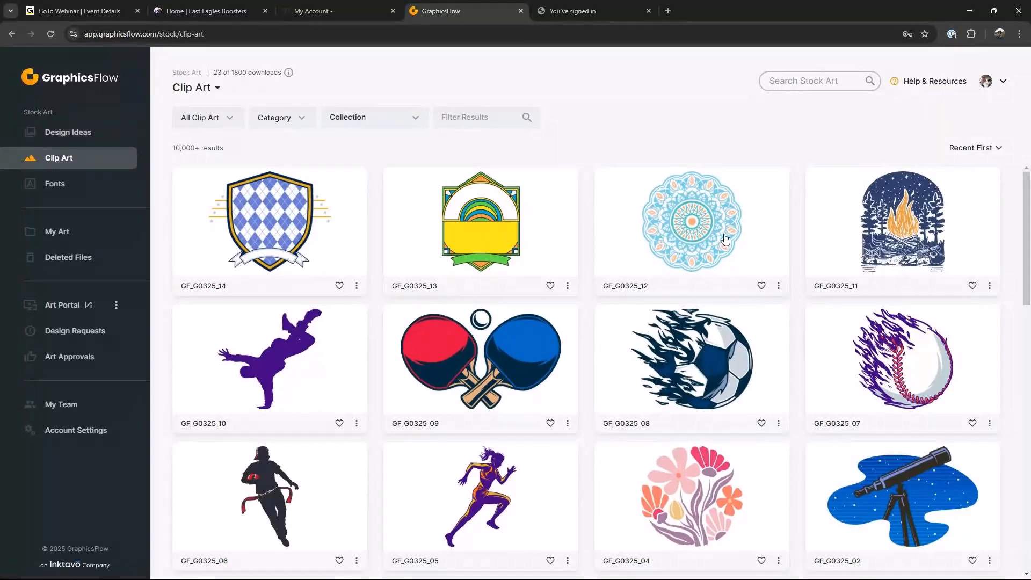
pyautogui.scroll(-3, 725, 239)
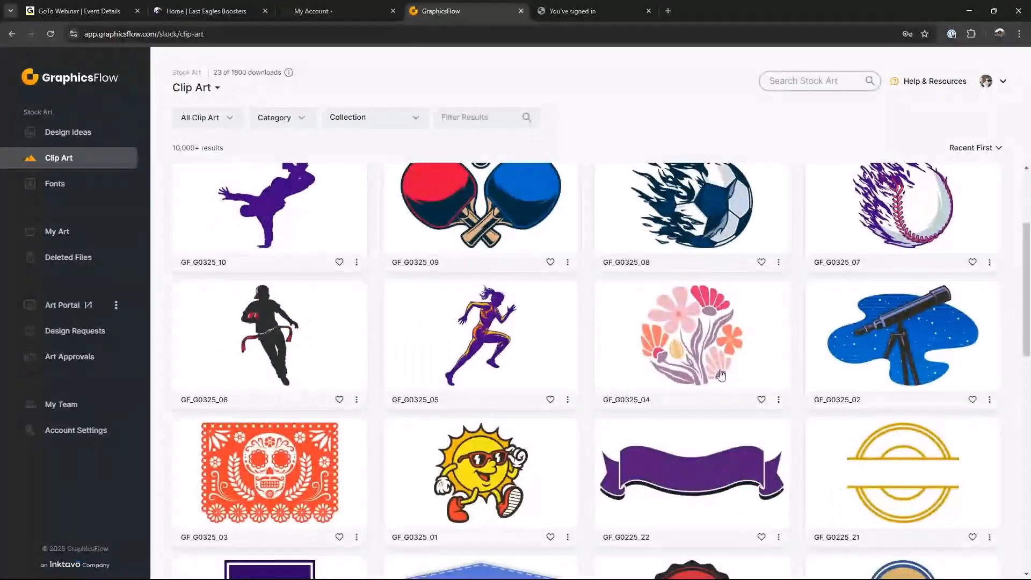
pyautogui.scroll(-4, 721, 376)
pyautogui.scroll(-5, 722, 377)
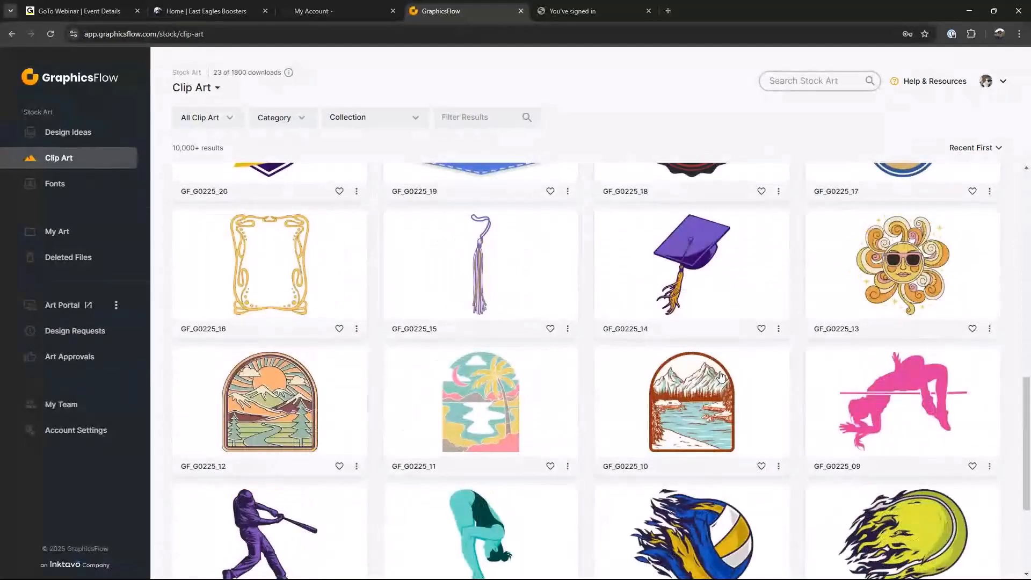
pyautogui.scroll(-3, 721, 375)
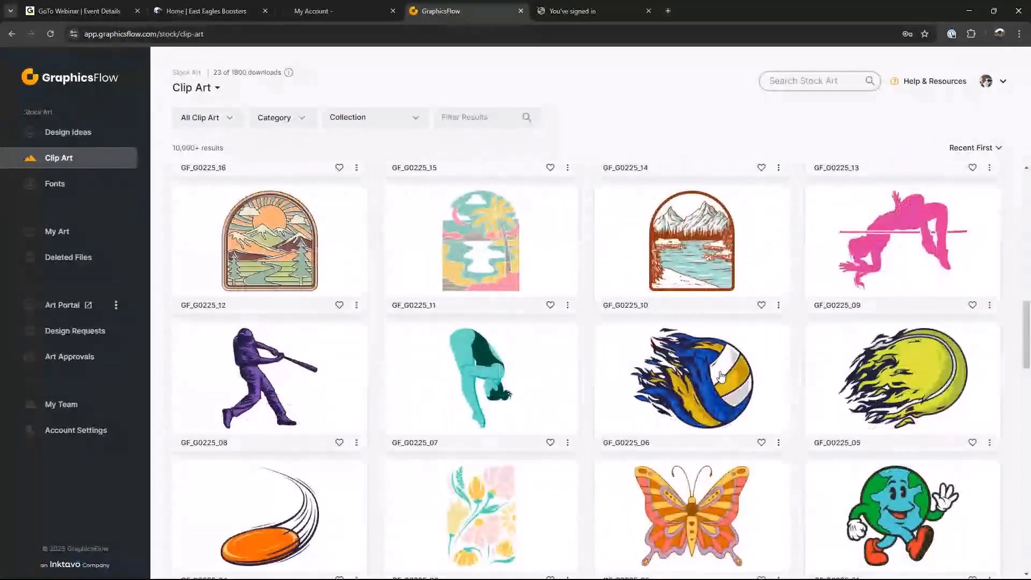
pyautogui.scroll(13, 721, 377)
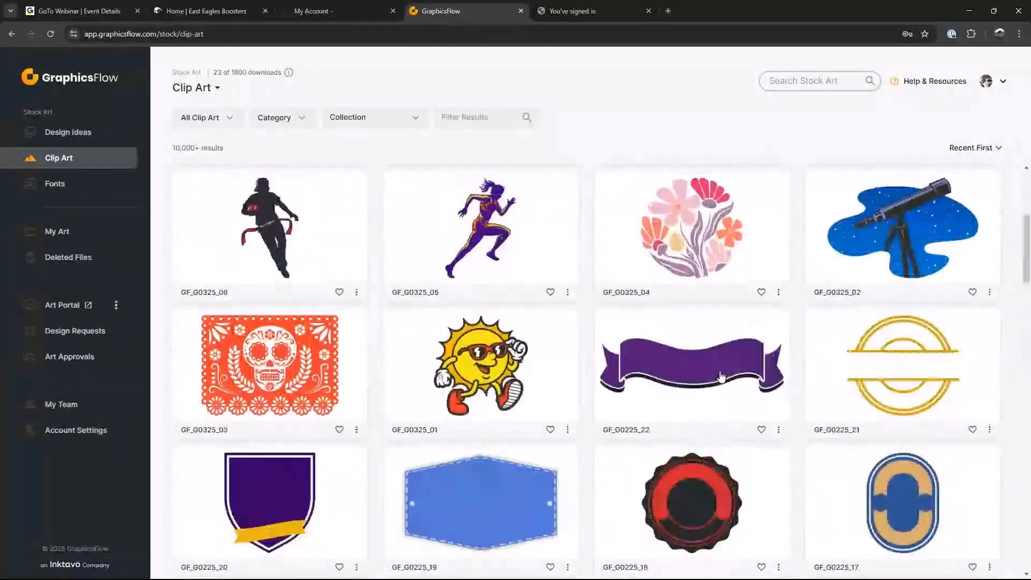
pyautogui.scroll(2, 721, 375)
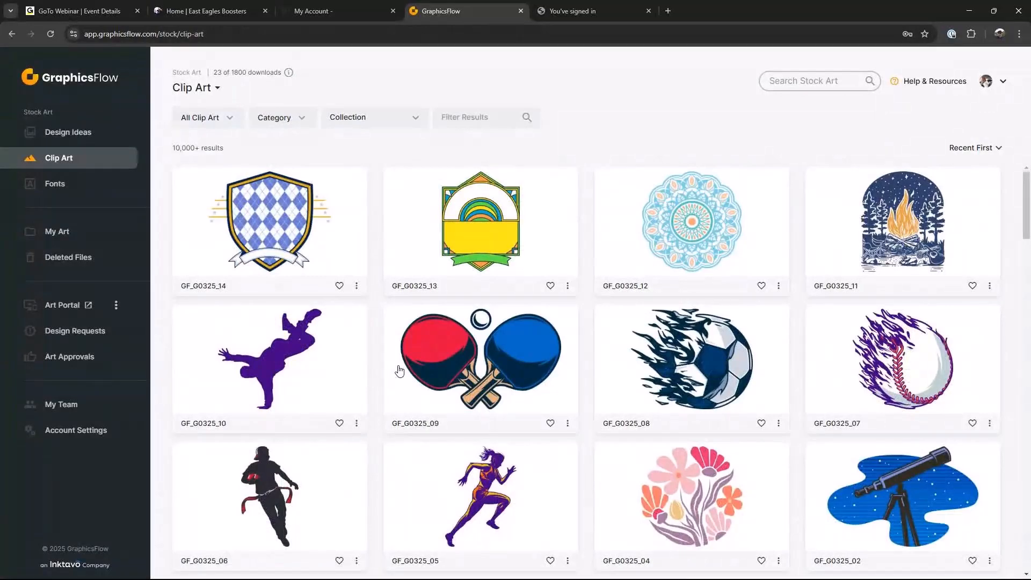
# Search the Fonts library for "DAS" and browse the matching typefaces
pyautogui.click(68, 188)
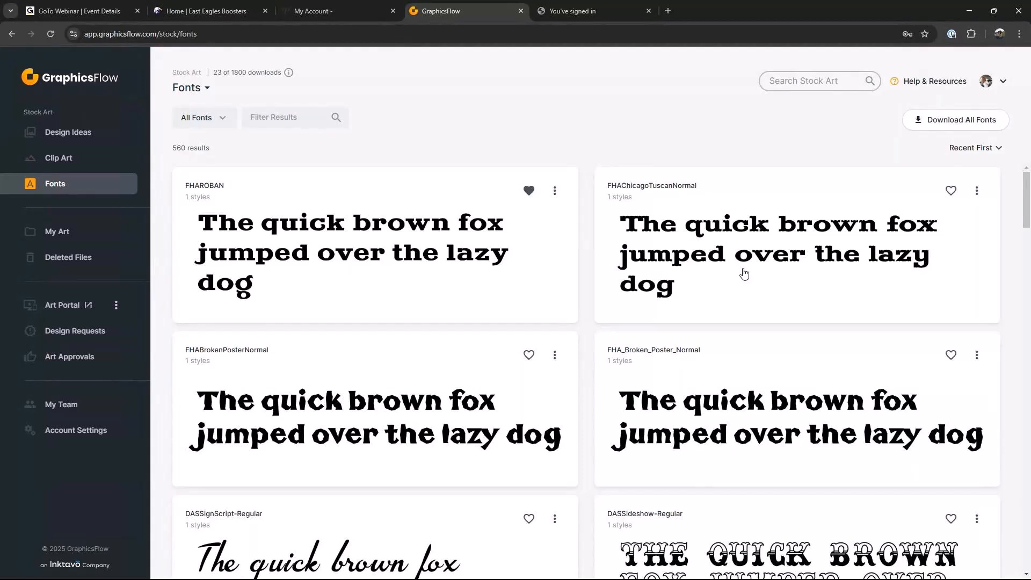
pyautogui.click(254, 112)
pyautogui.write('DAS')
pyautogui.press('Return')
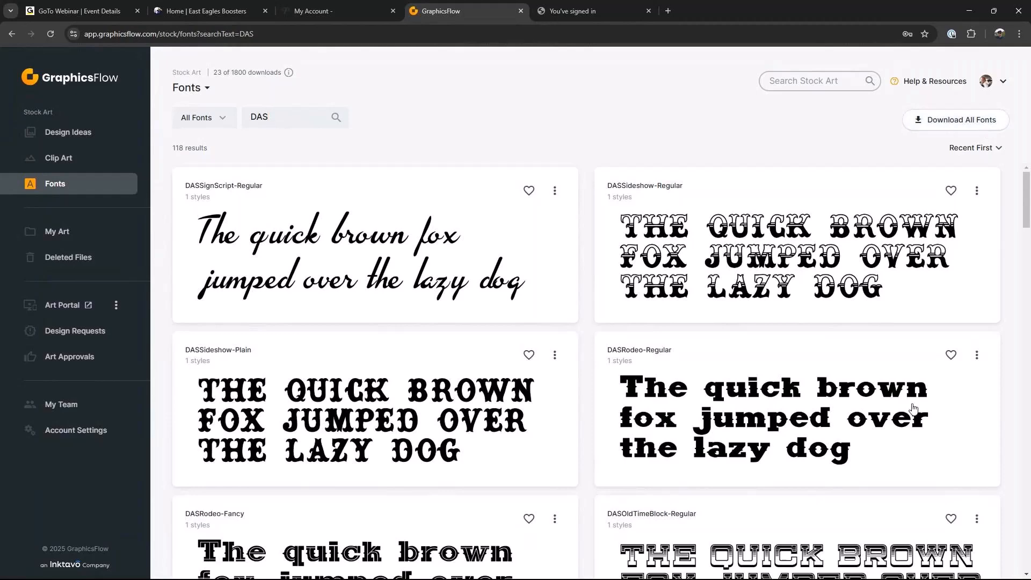
pyautogui.scroll(-15, 913, 408)
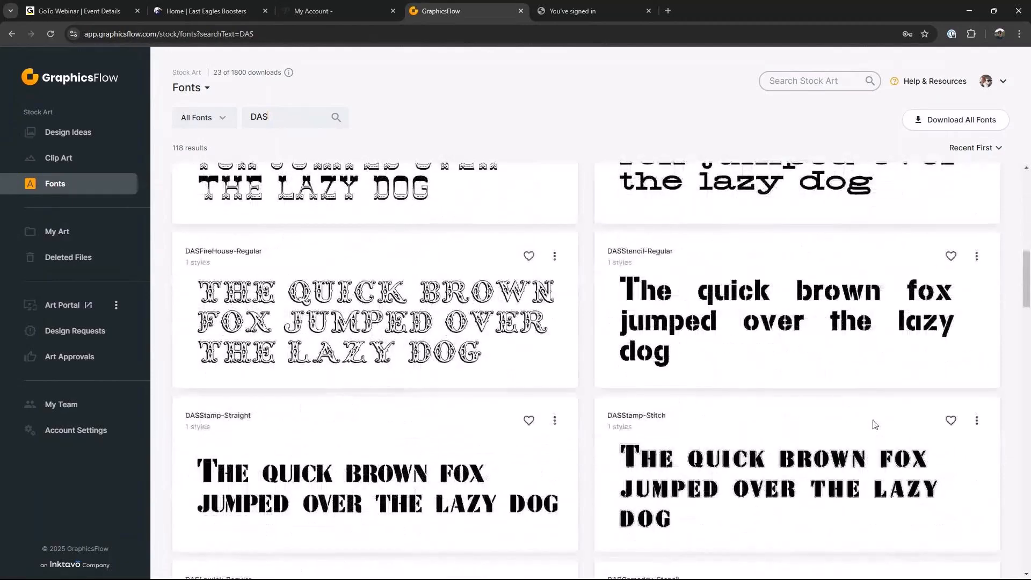
pyautogui.scroll(-2, 875, 425)
pyautogui.scroll(-8, 875, 425)
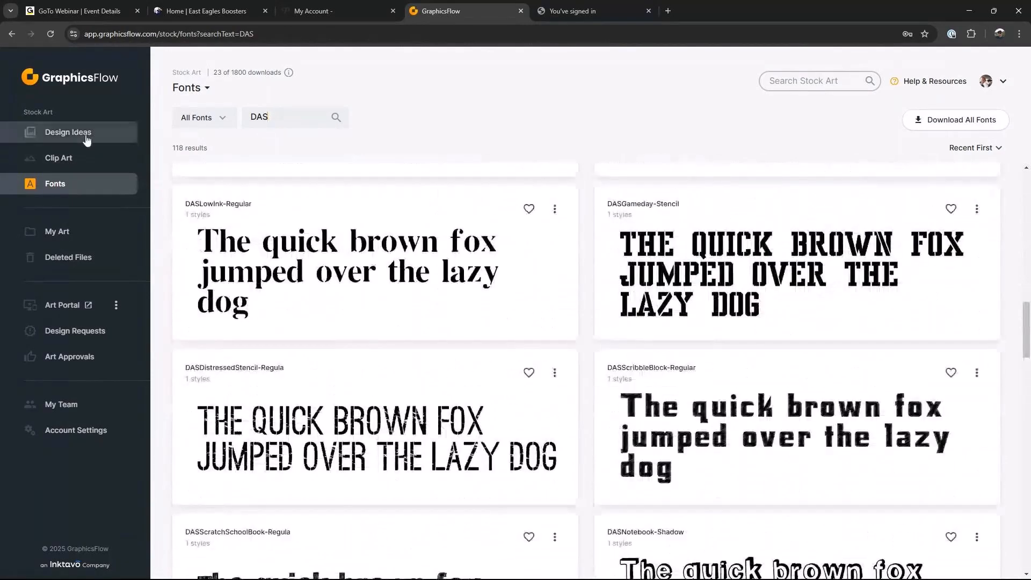
# Look through the Design Ideas, Clip Art and Fonts sections, ending on Design Ideas
pyautogui.click(87, 137)
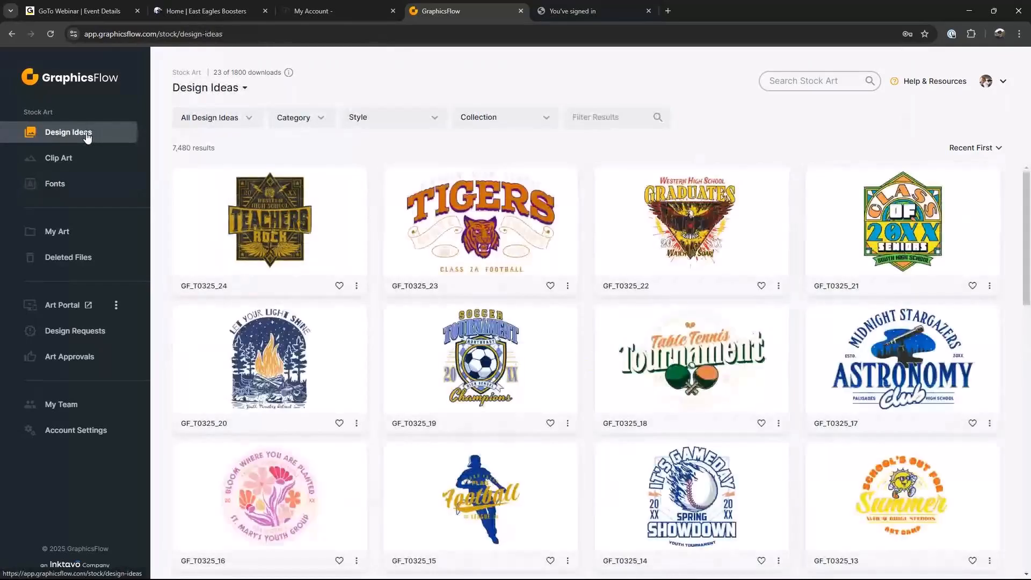
pyautogui.click(60, 158)
pyautogui.click(66, 184)
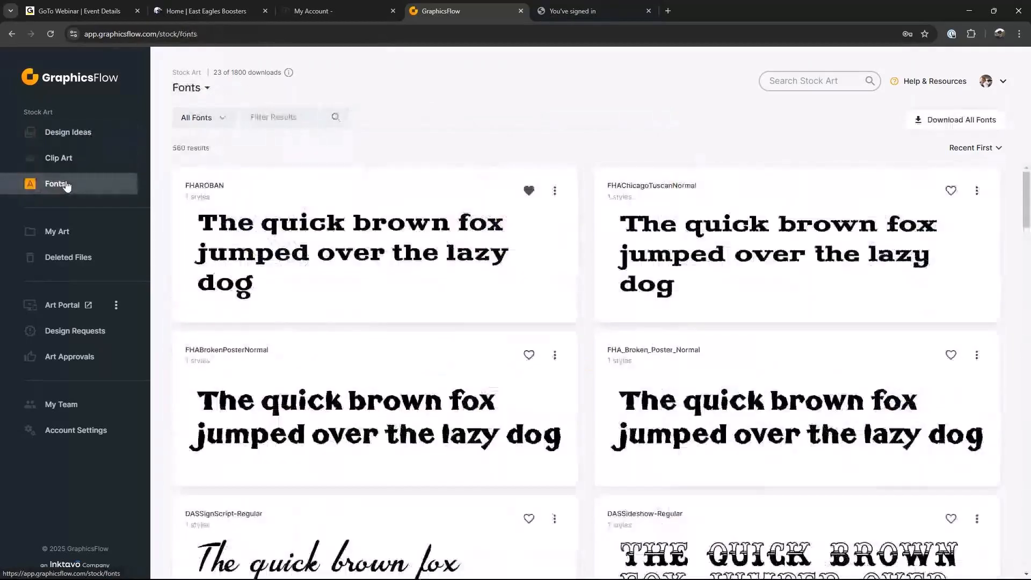
pyautogui.click(68, 136)
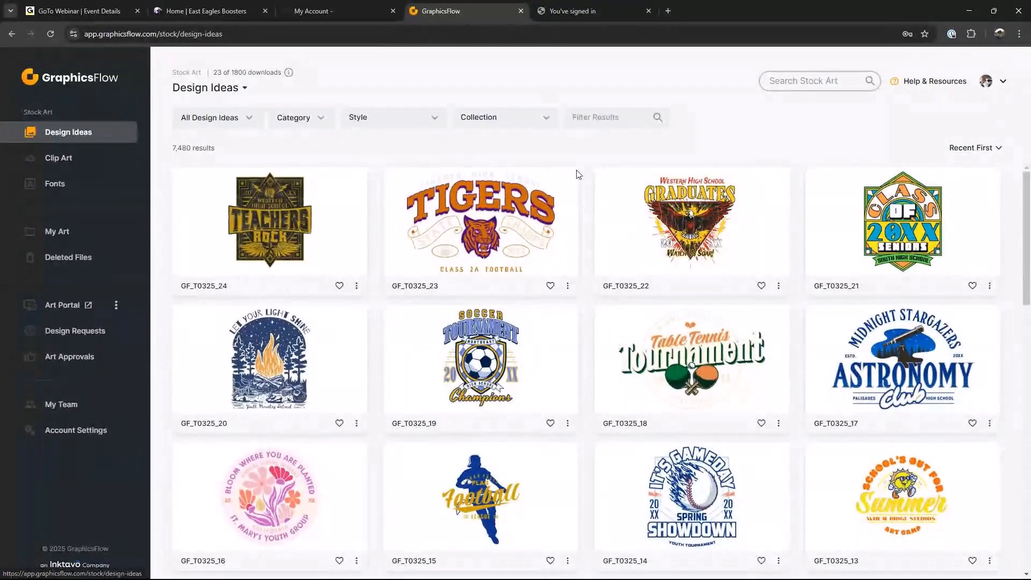
# Try sorting the design ideas A to Z and oldest first, and restore the Recent First order
pyautogui.click(979, 153)
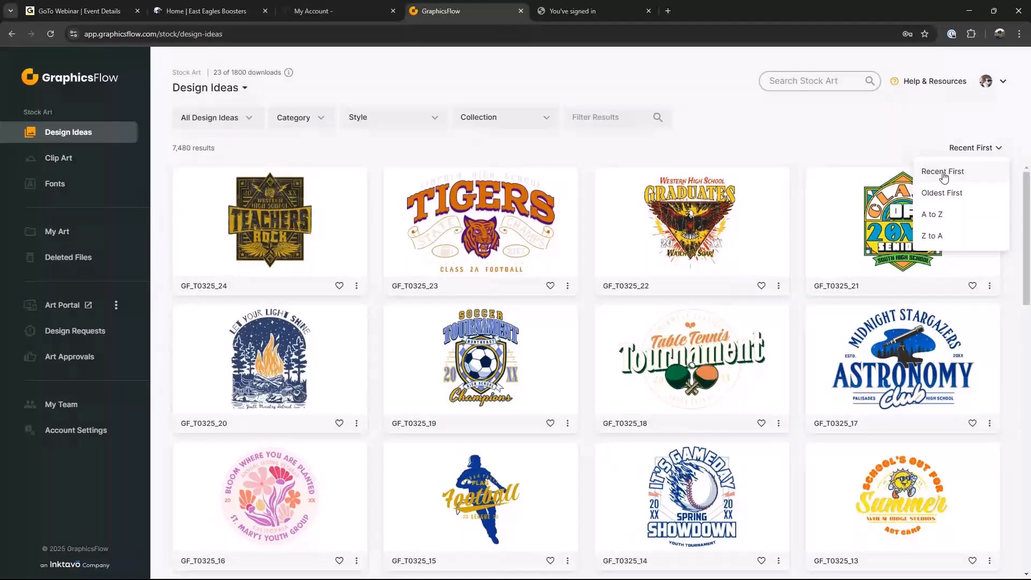
pyautogui.click(935, 215)
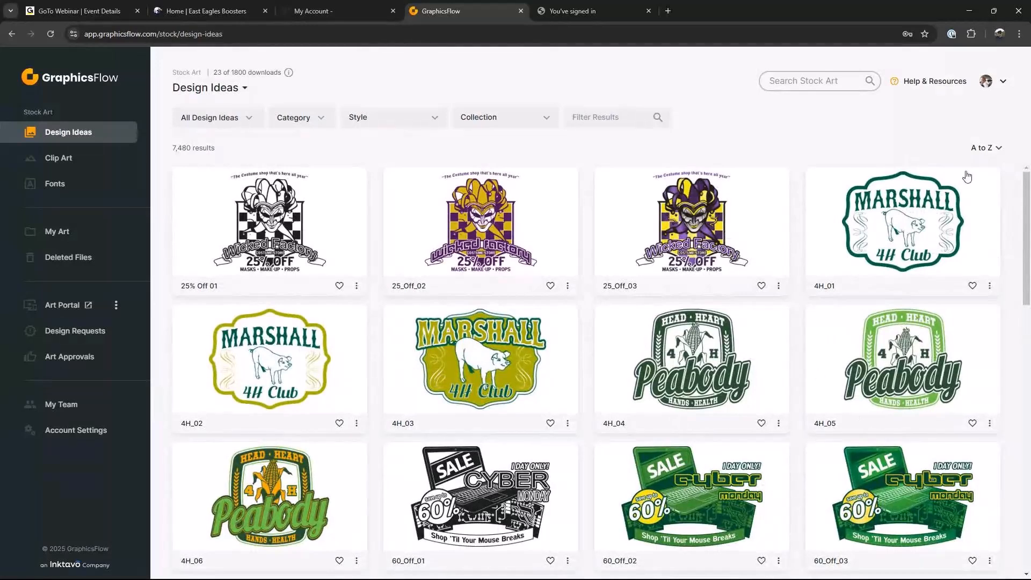
pyautogui.click(996, 152)
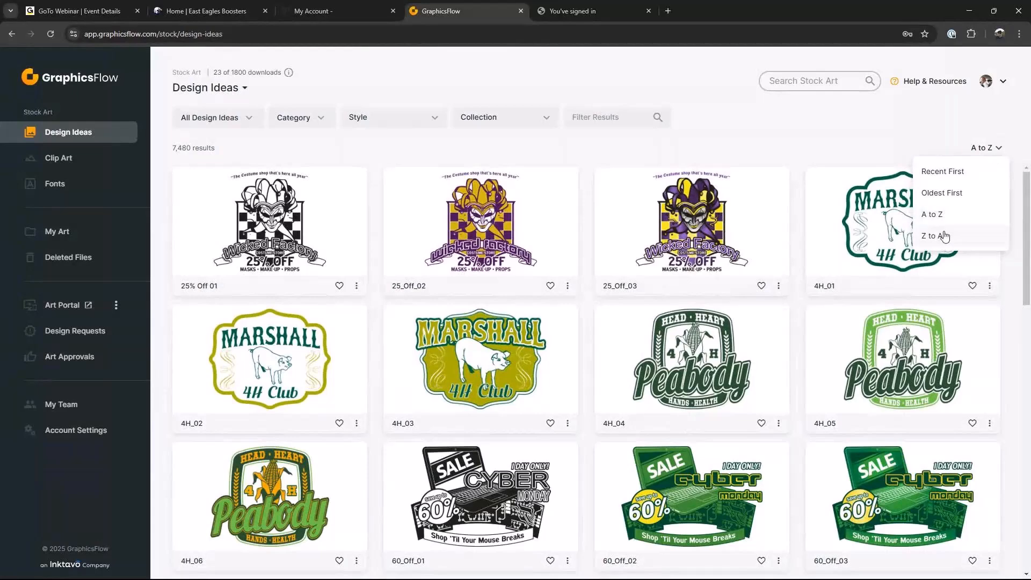
pyautogui.click(961, 194)
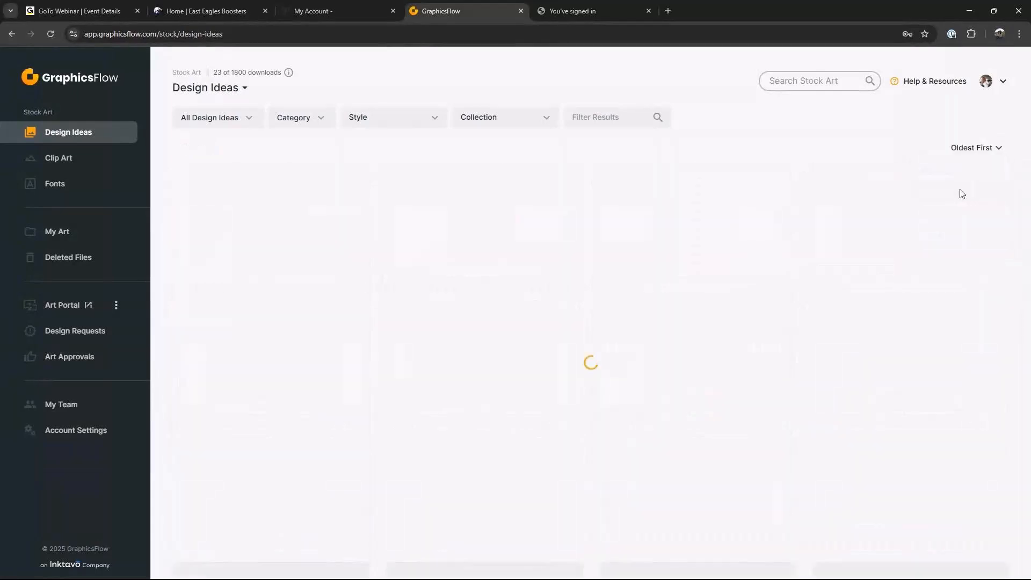
pyautogui.scroll(-15, 1013, 177)
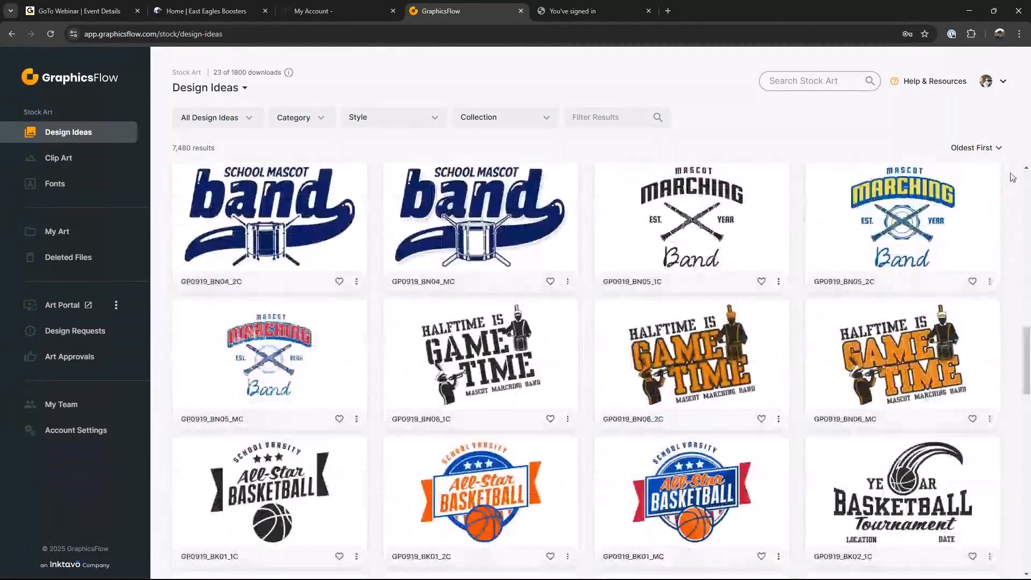
pyautogui.click(975, 148)
pyautogui.click(943, 171)
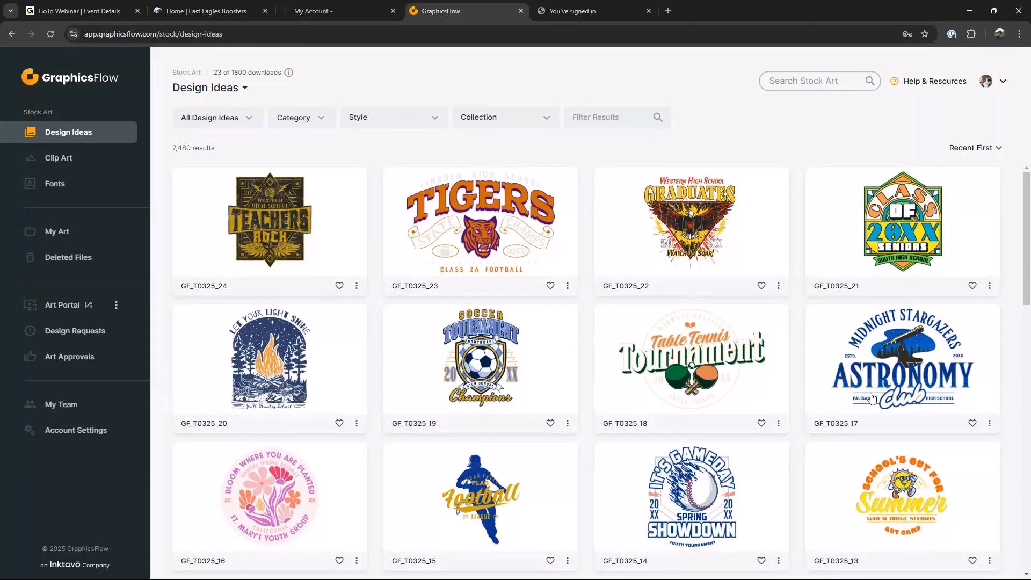
# View the detail page of design GF_T0325_16 and return to the Design Ideas library
pyautogui.click(325, 508)
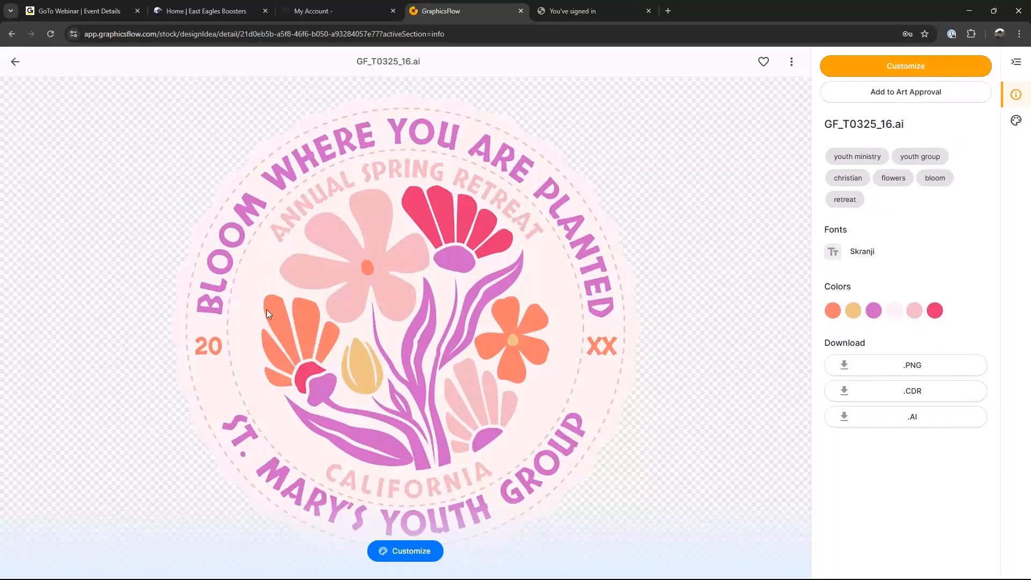
pyautogui.click(14, 63)
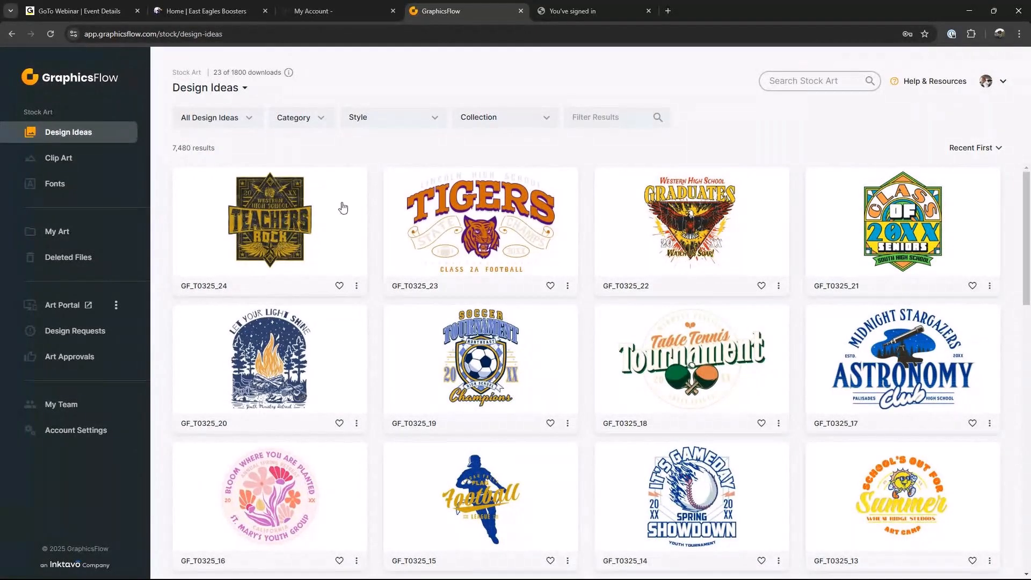
# Filter the design ideas by the All Farm and Ranch category and browse the matching designs
pyautogui.click(317, 121)
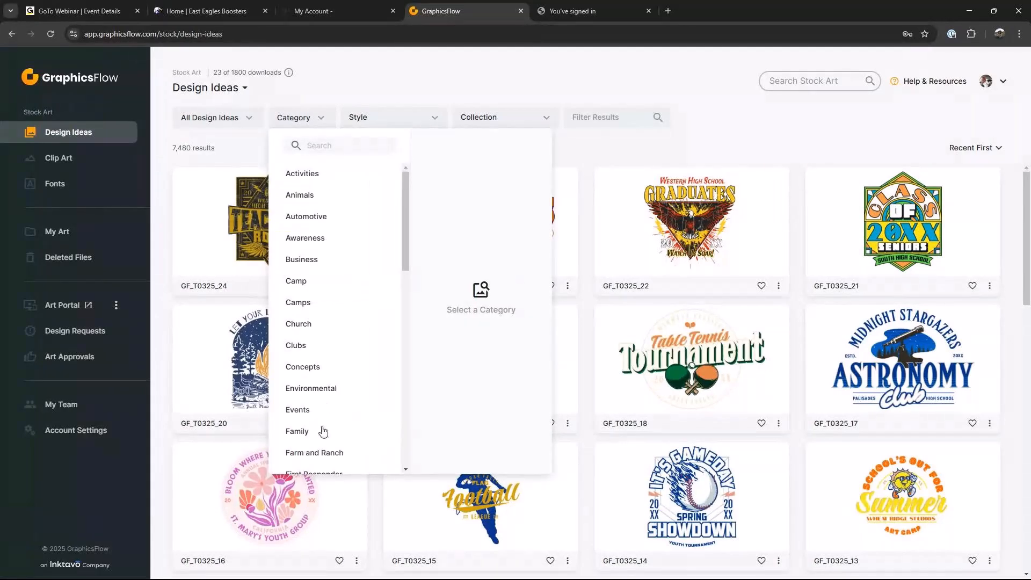
pyautogui.click(311, 457)
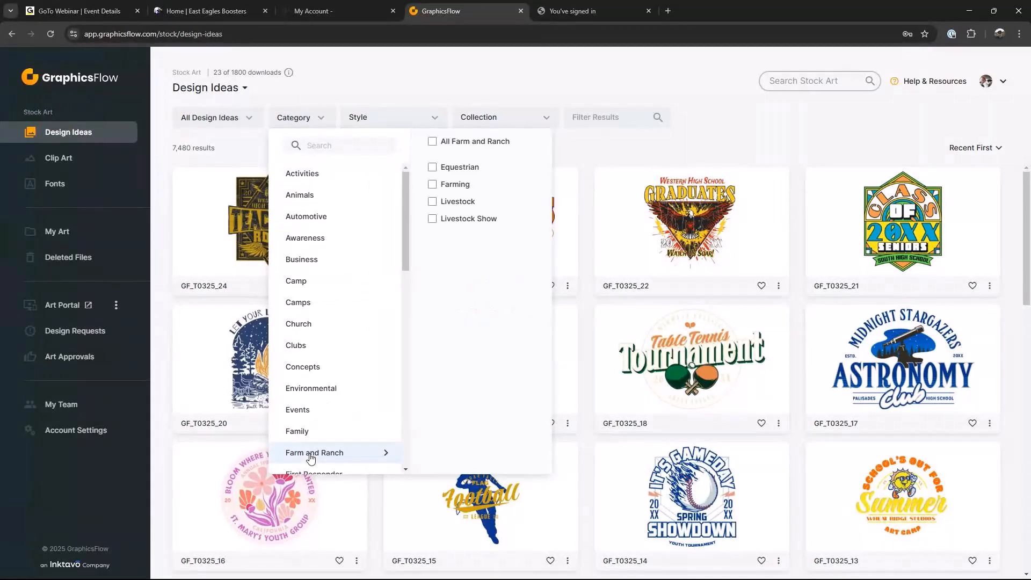
pyautogui.click(435, 142)
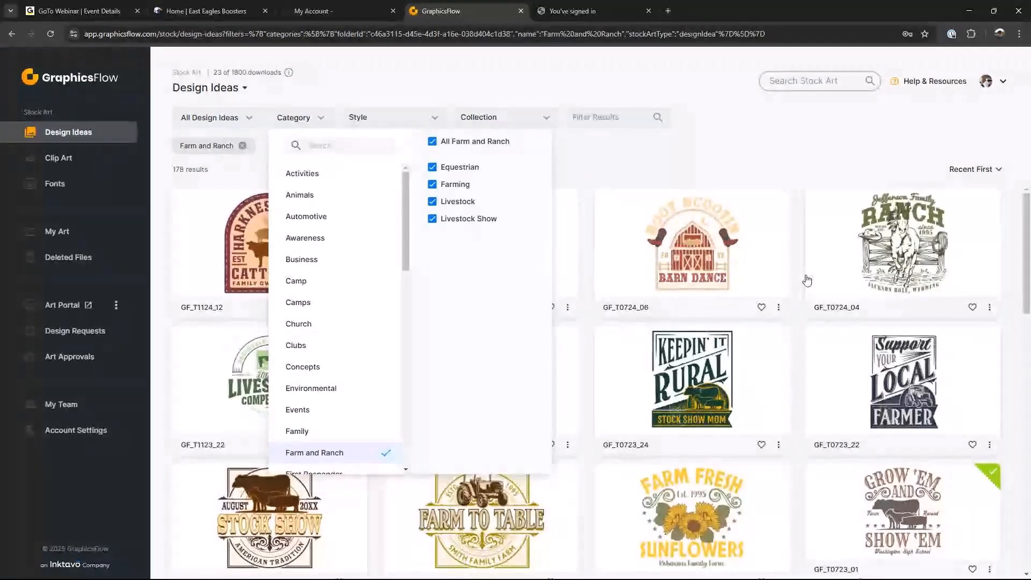
pyautogui.click(736, 160)
pyautogui.scroll(-5, 806, 357)
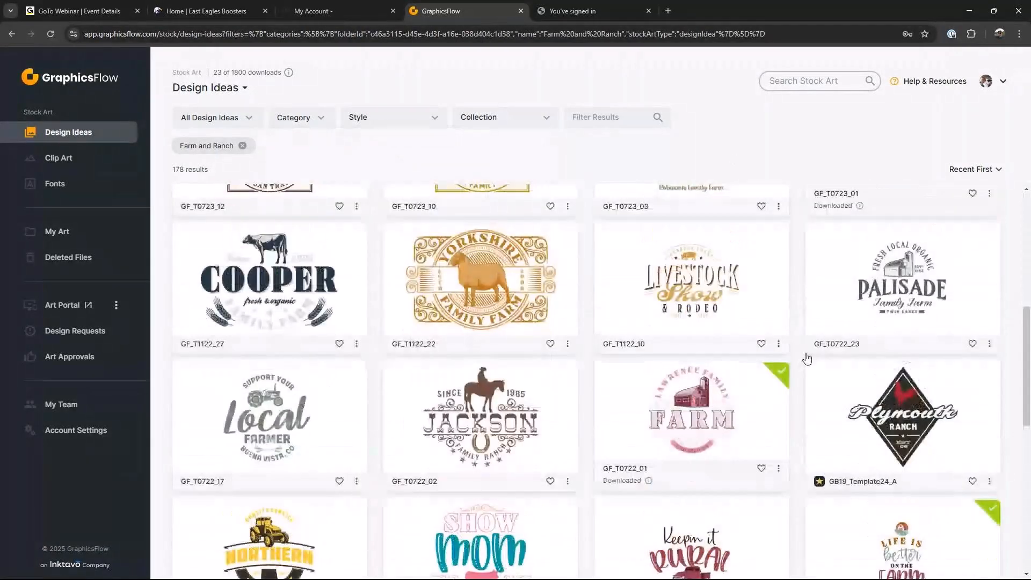
pyautogui.scroll(2, 806, 358)
pyautogui.scroll(4, 808, 357)
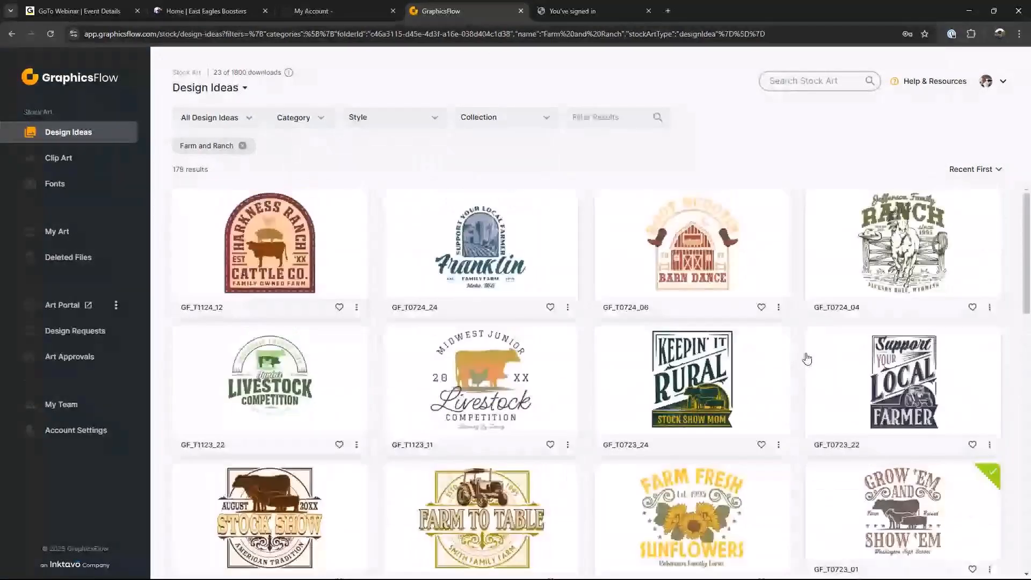
# Narrow the Farm and Ranch designs to the Patch style
pyautogui.click(433, 118)
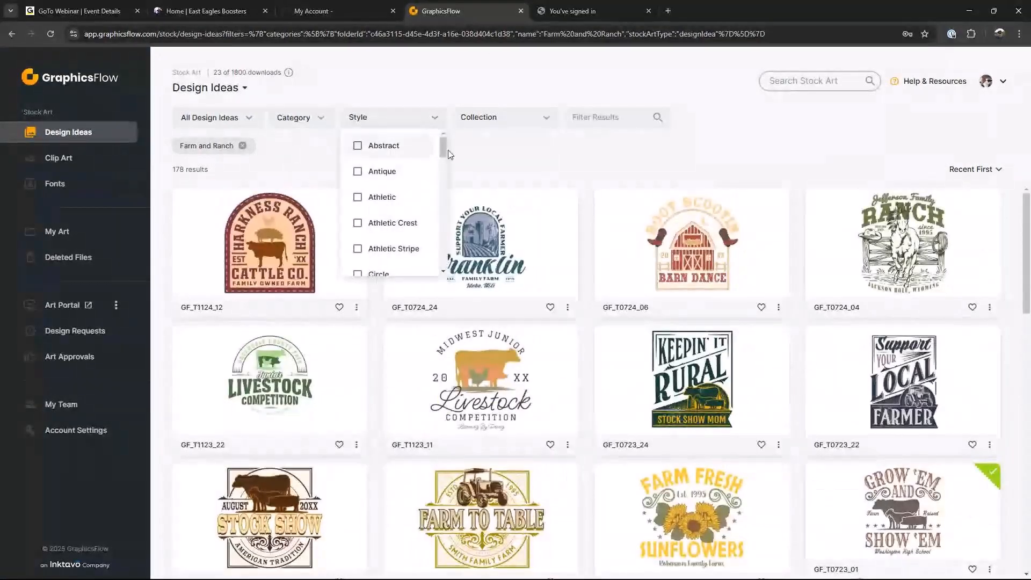
pyautogui.scroll(-1, 448, 156)
pyautogui.moveTo(447, 157); pyautogui.dragTo(446, 214)
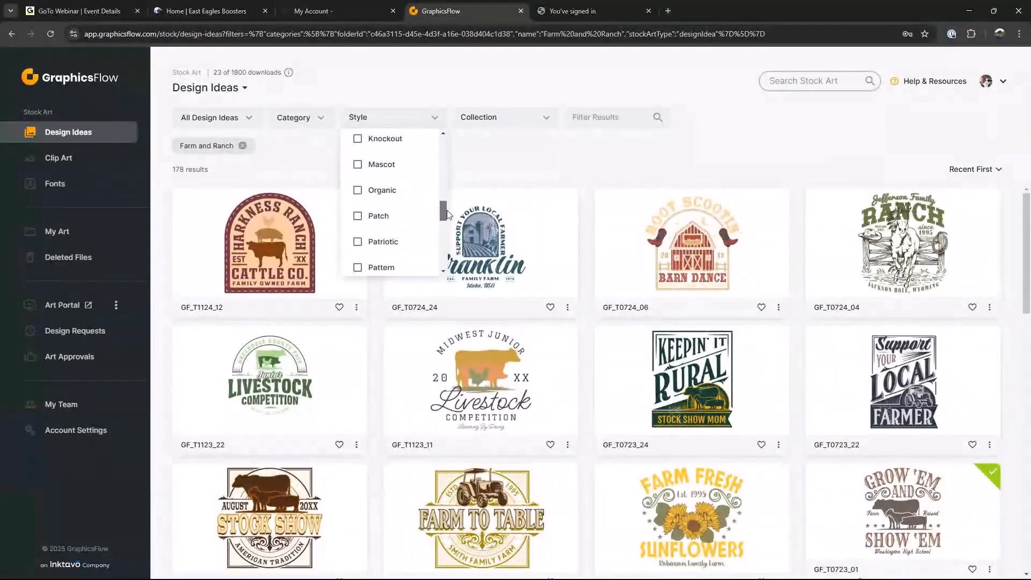
pyautogui.click(436, 216)
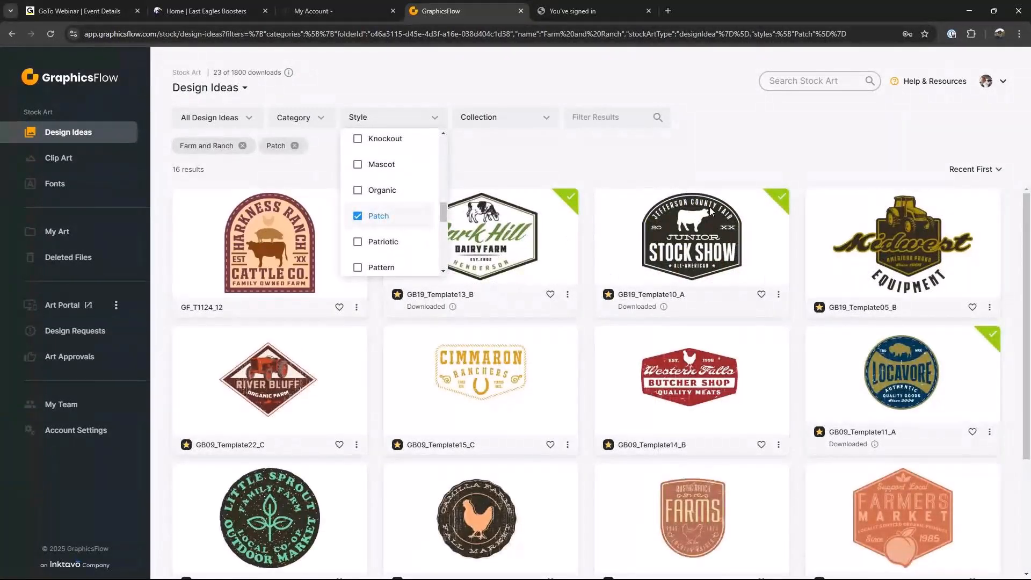
pyautogui.click(547, 152)
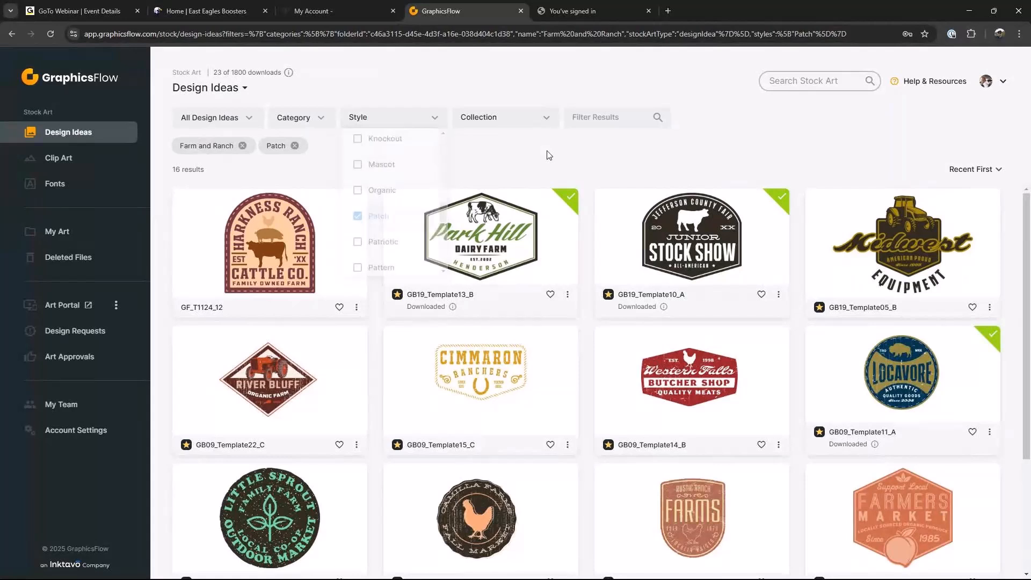
# Replace the Farm and Ranch and Patch filters with the Feminine style filter
pyautogui.click(242, 146)
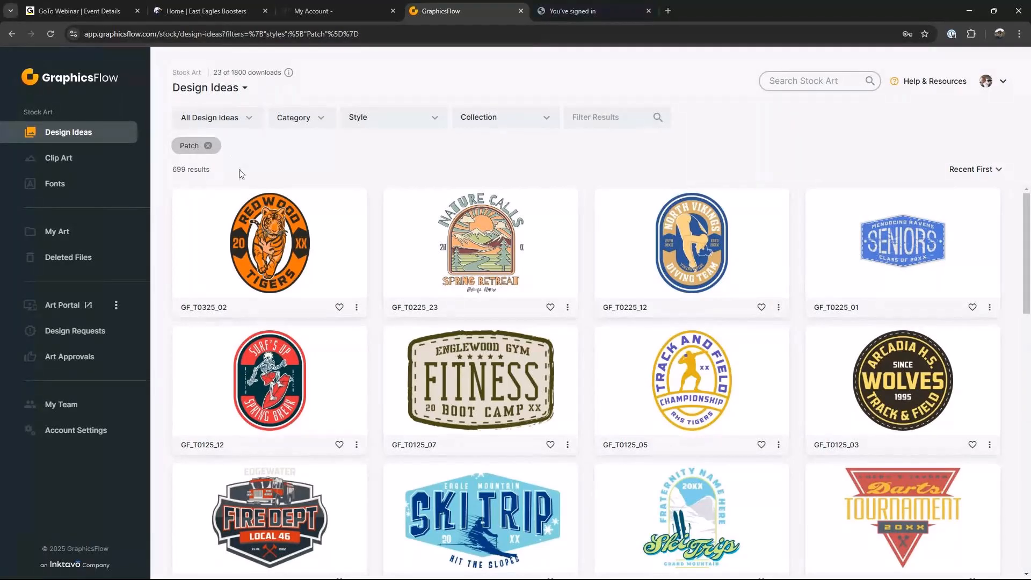
pyautogui.click(208, 146)
pyautogui.click(436, 122)
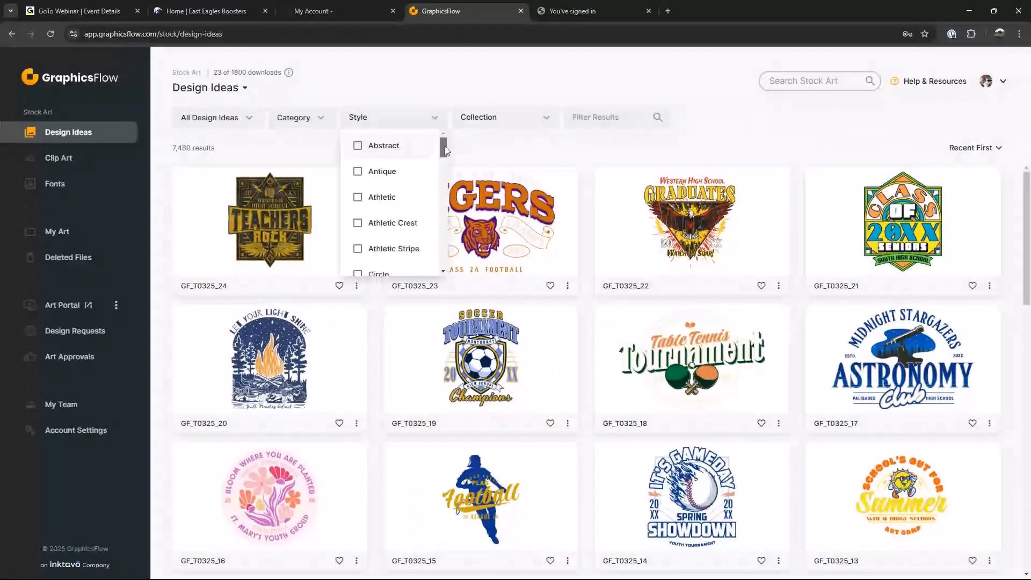
pyautogui.moveTo(444, 146); pyautogui.dragTo(444, 181)
pyautogui.click(360, 208)
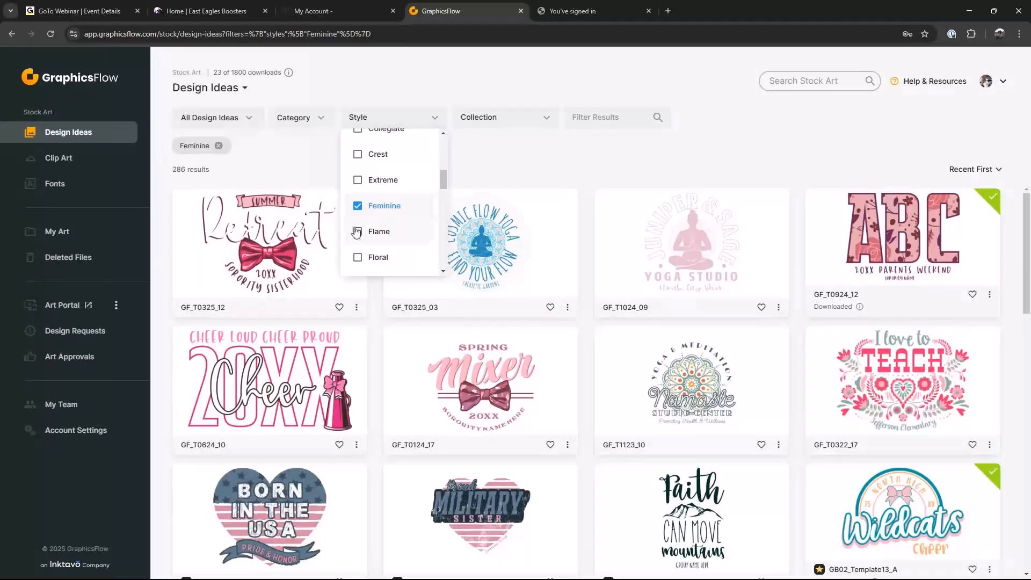
# Switch the design ideas' style filter from Feminine to Flame
pyautogui.click(357, 231)
pyautogui.click(360, 206)
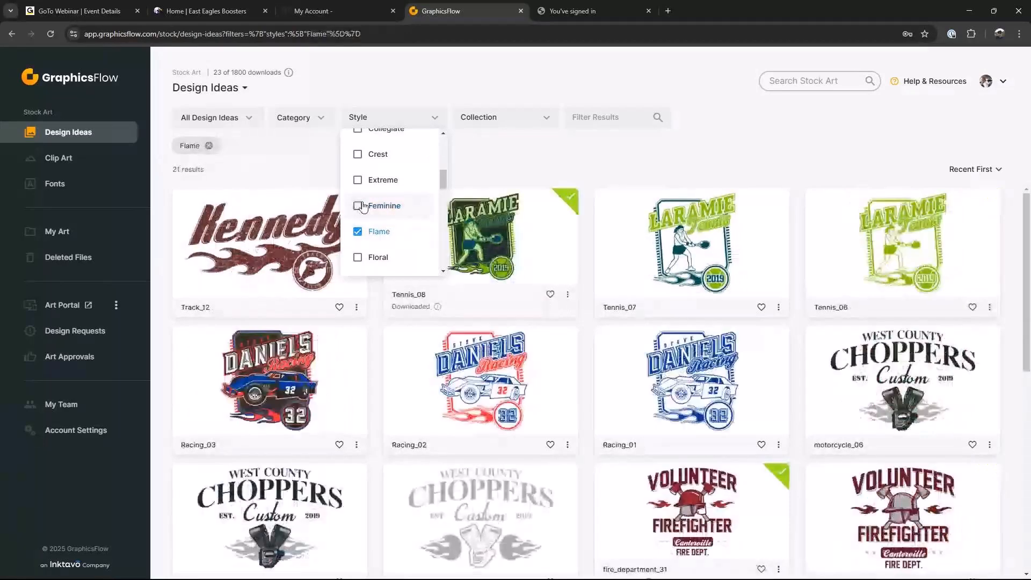
pyautogui.click(487, 151)
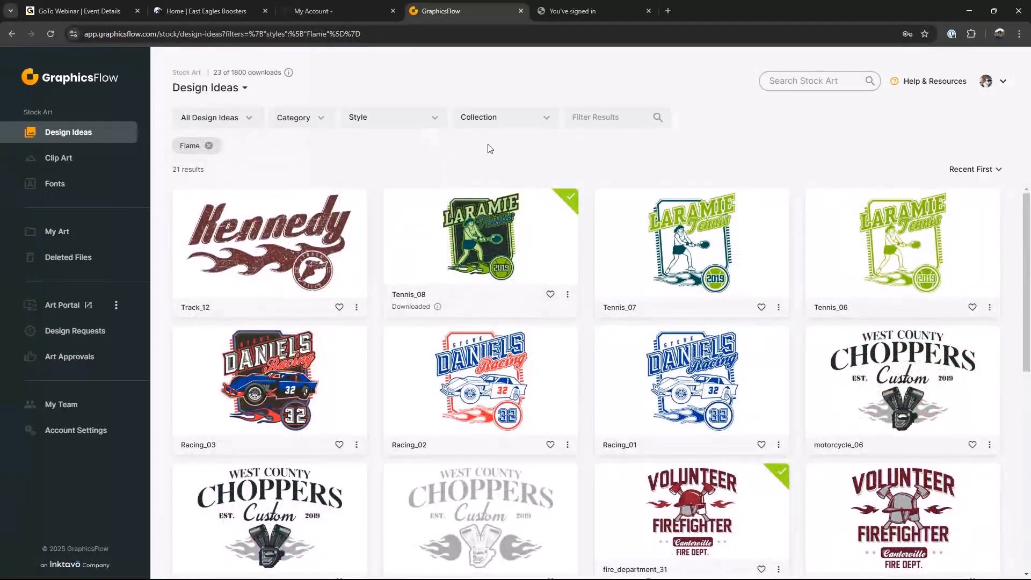
# Replace the Flame style filter with the Pro Graphics collection filter and browse the matching design ideas
pyautogui.click(208, 146)
pyautogui.click(545, 121)
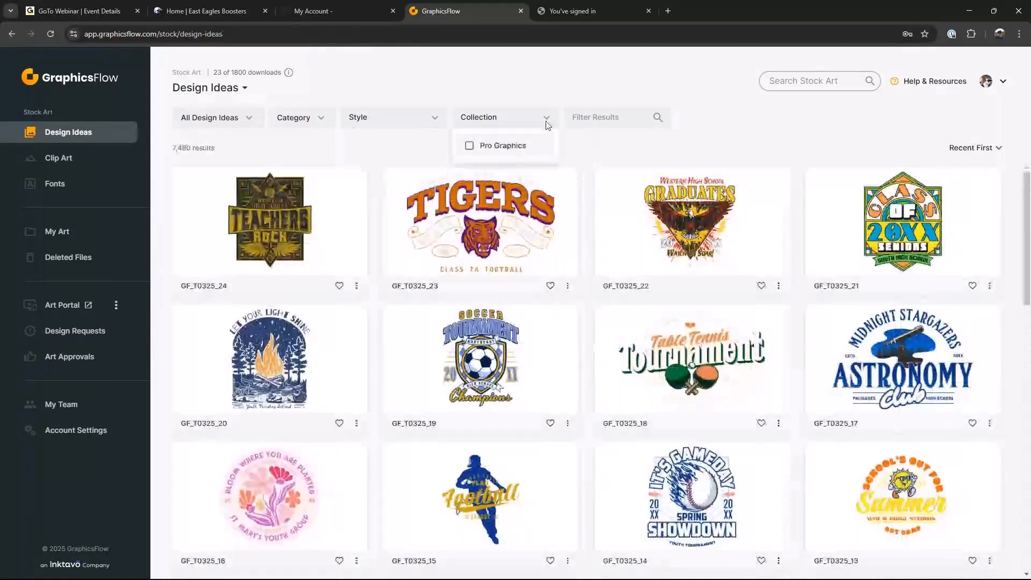
pyautogui.click(470, 150)
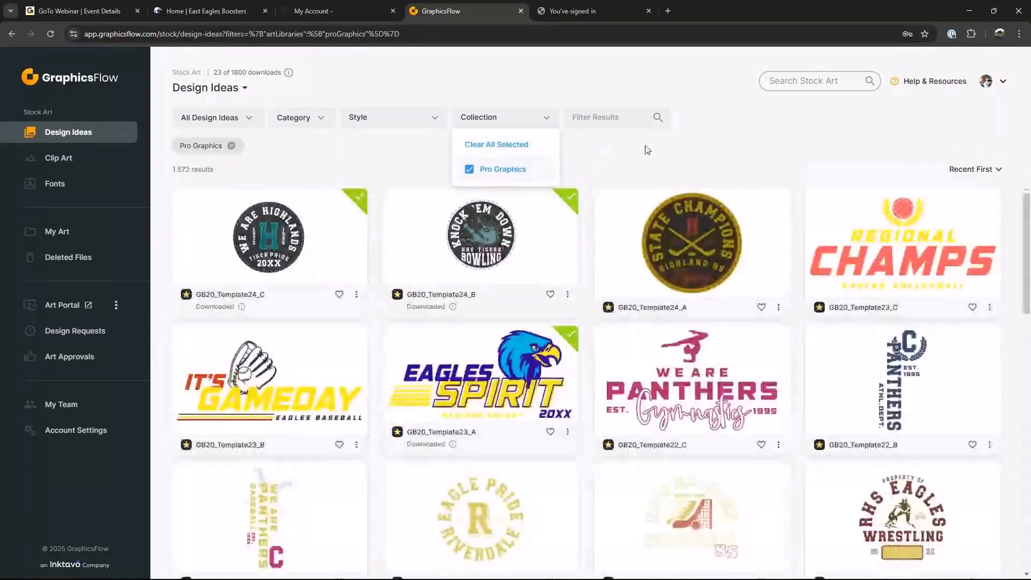
pyautogui.click(652, 147)
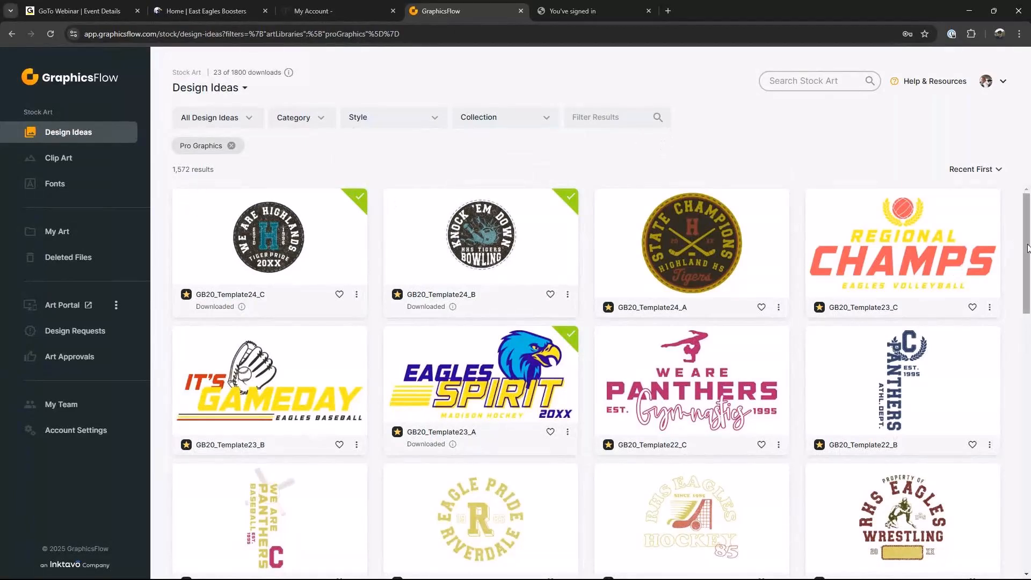
pyautogui.moveTo(1028, 251)
pyautogui.mouseDown()
pyautogui.moveTo(1028, 466)
pyautogui.moveTo(1028, 236)
pyautogui.mouseUp()
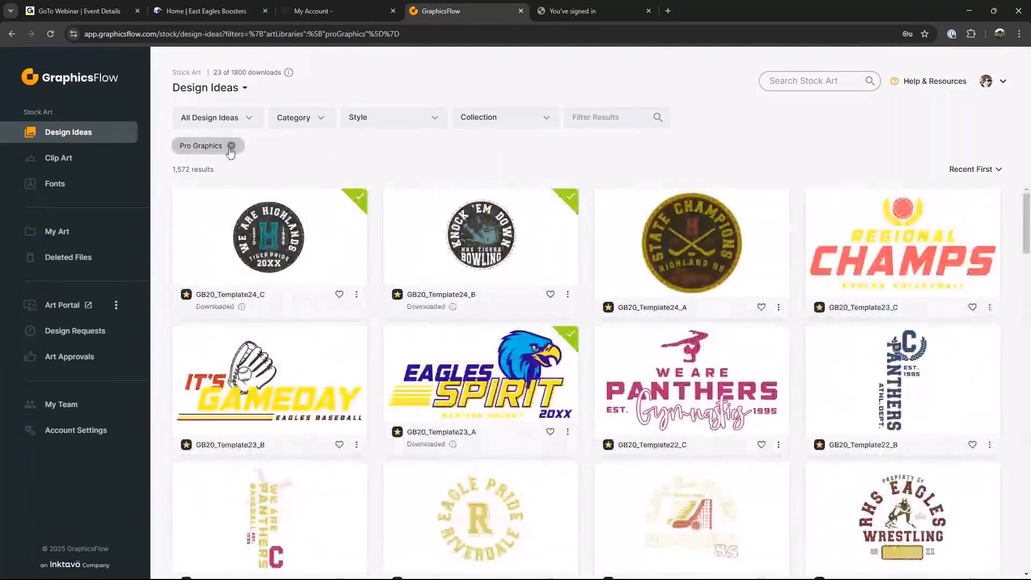
# Remove the Pro Graphics filter and search within the design ideas for "weld", extending the term to "welding"
pyautogui.click(231, 145)
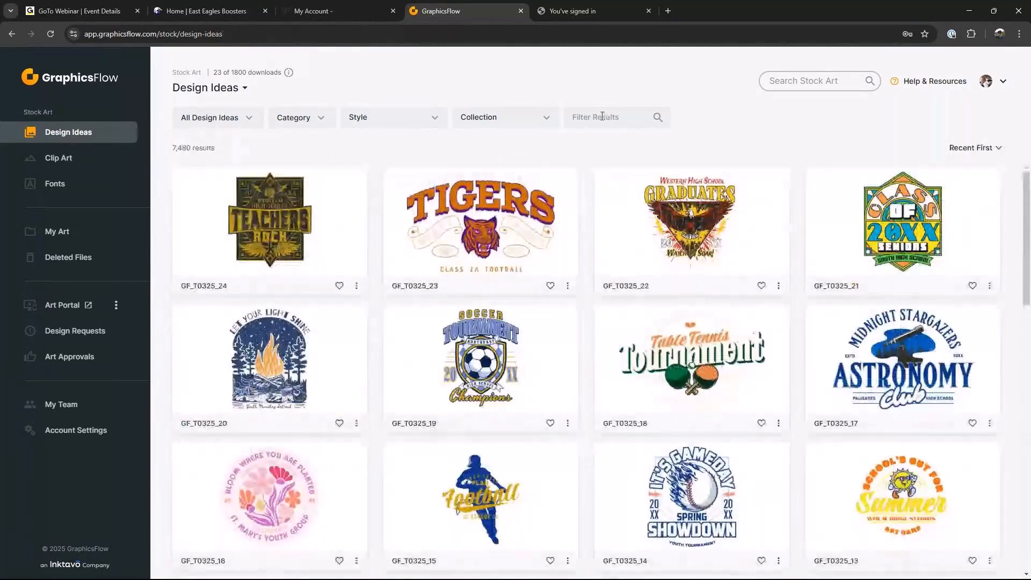
pyautogui.click(602, 117)
pyautogui.write('weld')
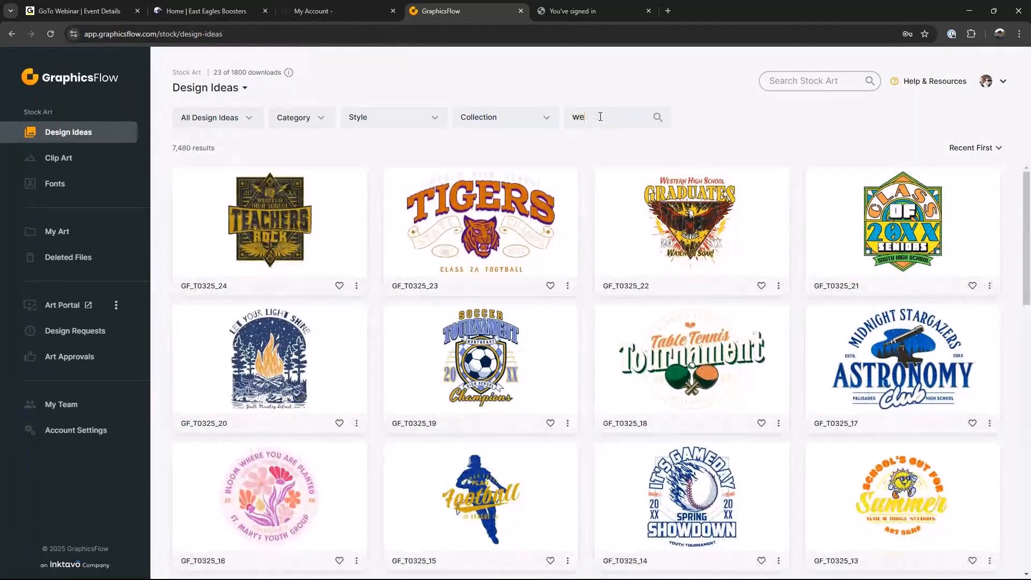
pyautogui.press('Return')
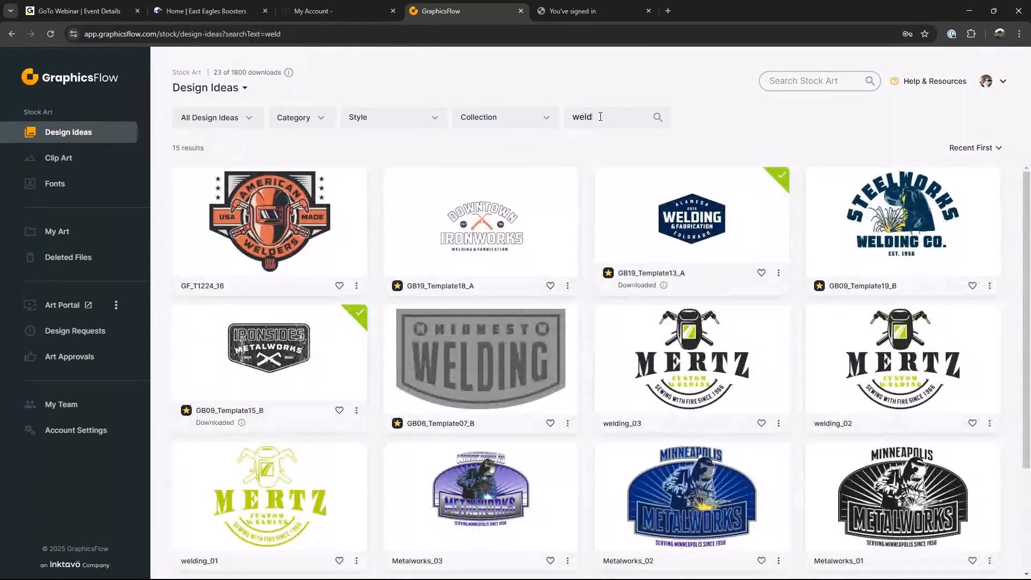
pyautogui.write('ing')
pyautogui.press('Return')
# Replace the design ideas search term with "cougar"
pyautogui.moveTo(612, 122); pyautogui.dragTo(564, 120)
pyautogui.write('cougar')
pyautogui.press('Return')
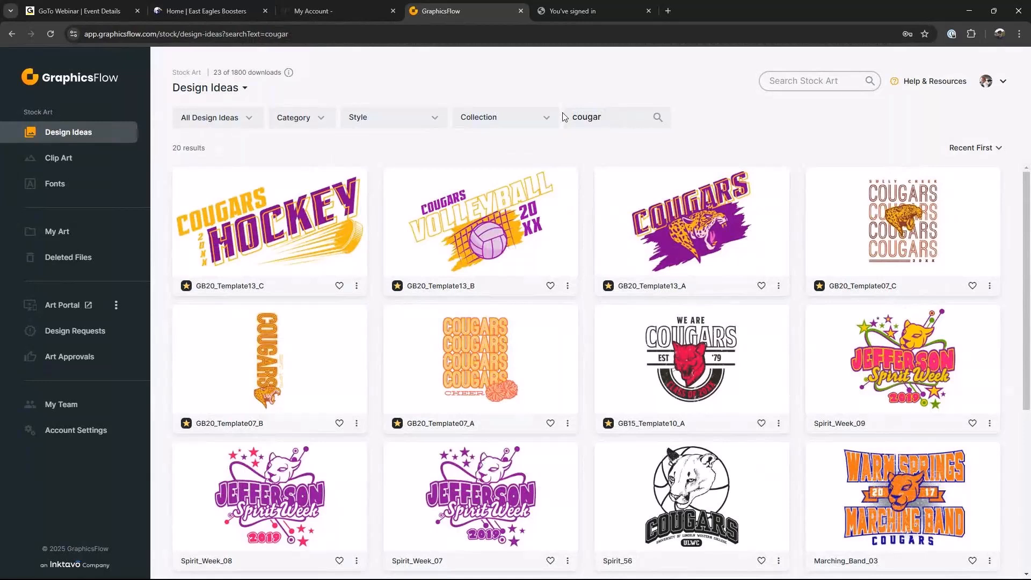
# Search the design ideas for "football" and look through the matching designs
pyautogui.doubleClick(566, 117)
pyautogui.write('football')
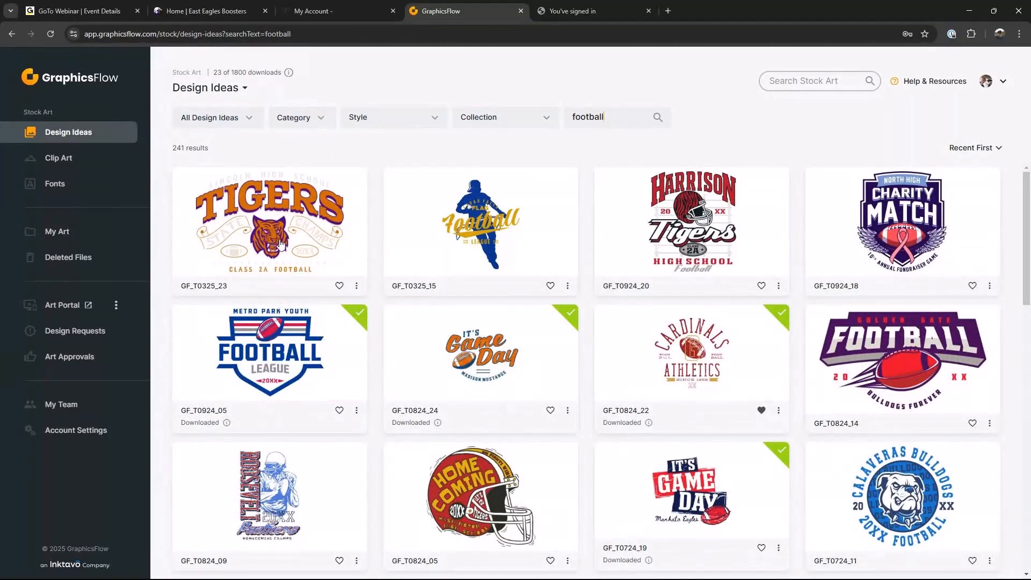
pyautogui.scroll(-5, 913, 225)
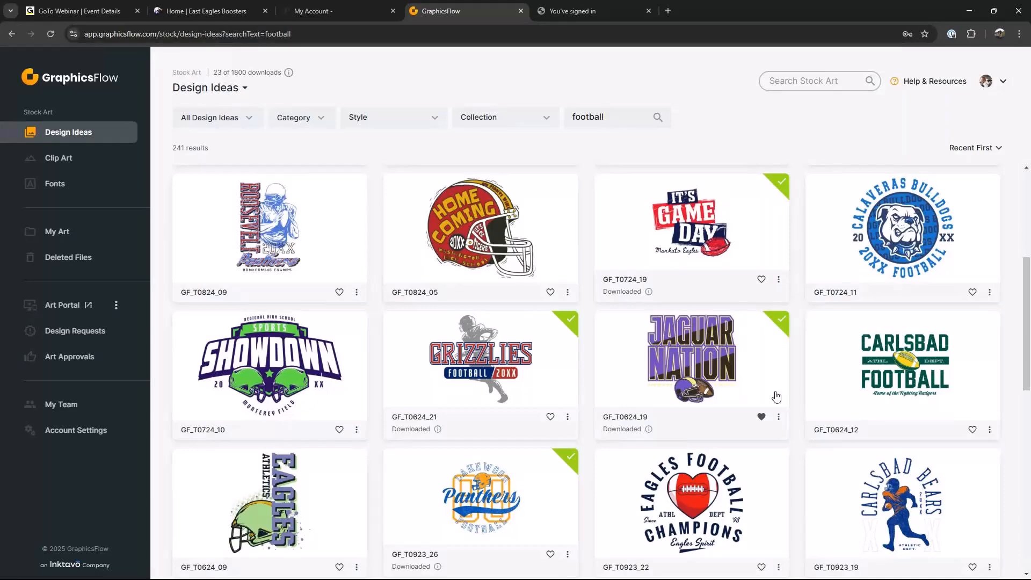
pyautogui.scroll(5, 777, 398)
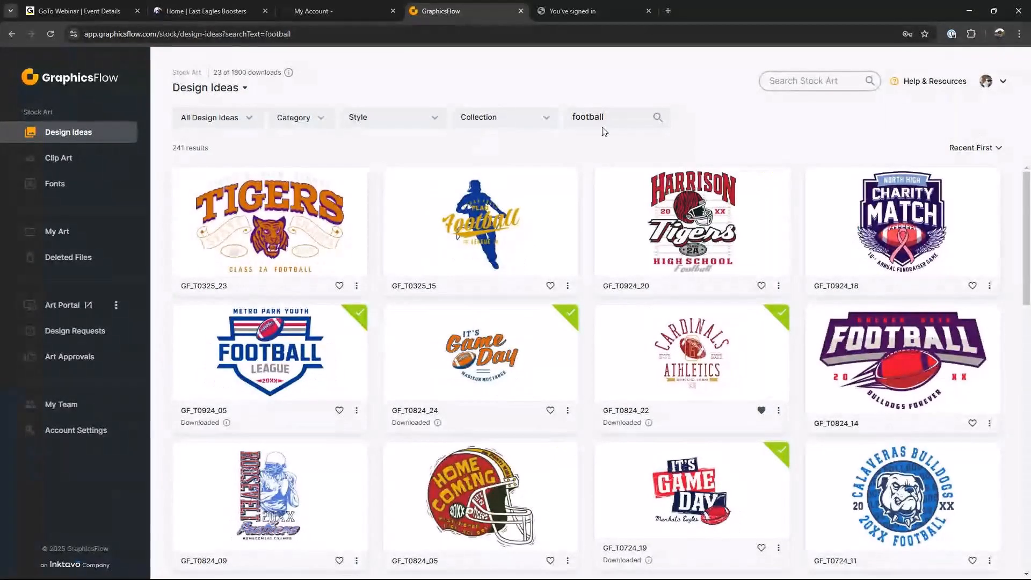
# Clear the football search and search the entire stock art library for "wolf"
pyautogui.moveTo(603, 120); pyautogui.dragTo(525, 116)
pyautogui.press('BackSpace')
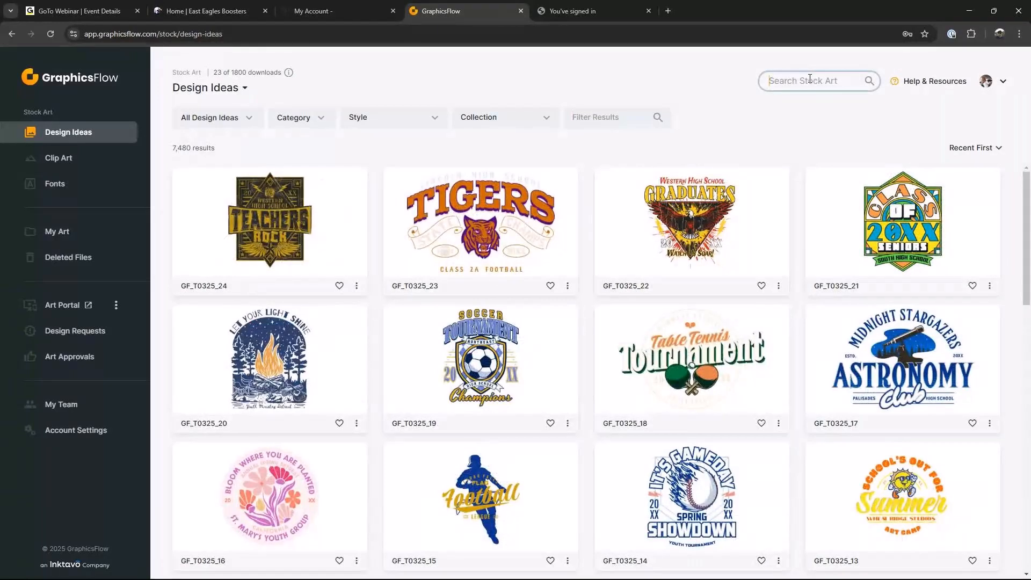
pyautogui.write('wolf')
pyautogui.press('Return')
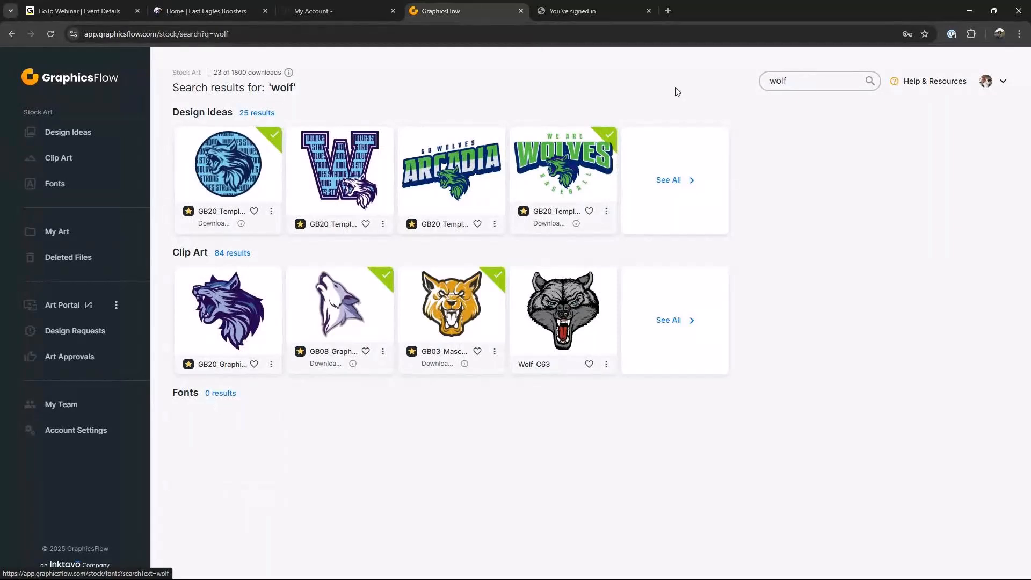
# Search the entire stock art library for the design code "GF_TO824"
pyautogui.doubleClick(817, 80)
pyautogui.write('game')
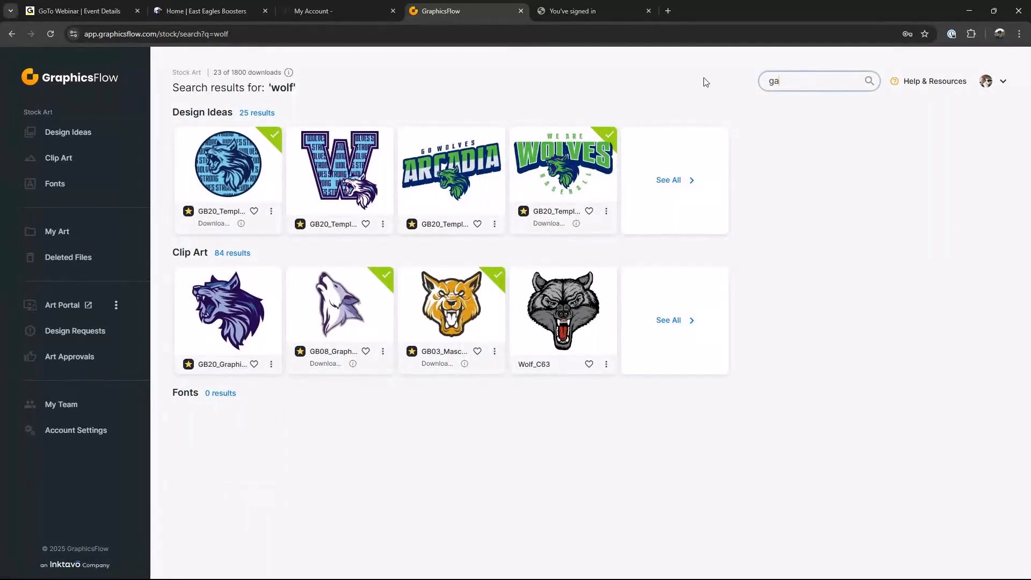
pyautogui.press('Return')
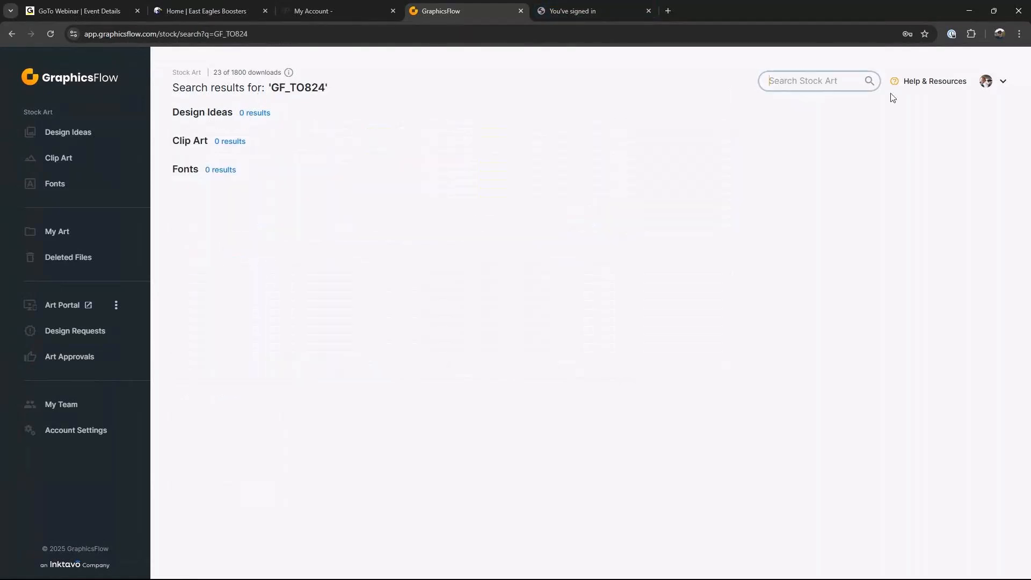
# Return to the full list of design ideas, find the Pirates Alumni design GF_T0325_09 and open it for customization
pyautogui.click(68, 135)
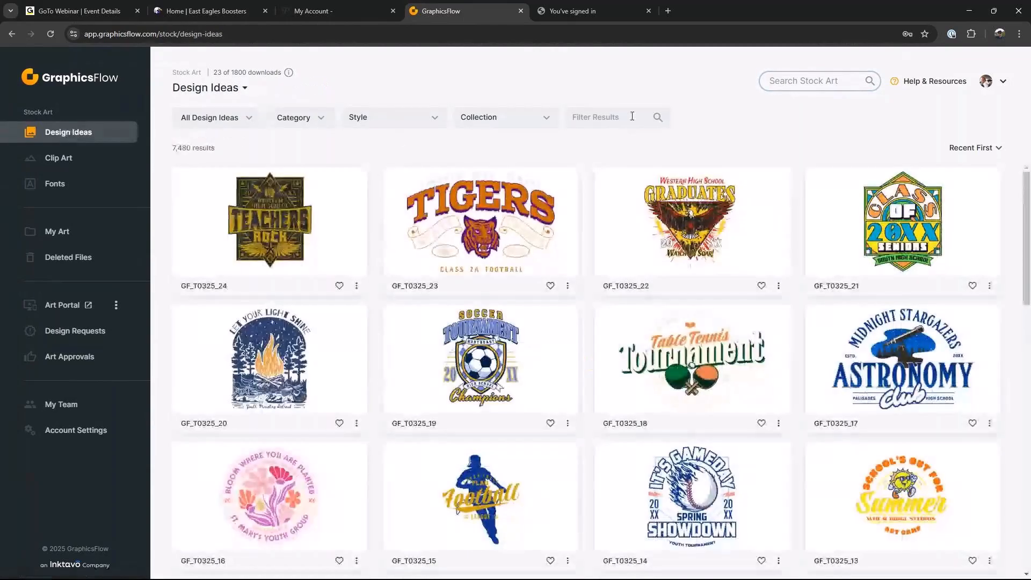
pyautogui.click(609, 117)
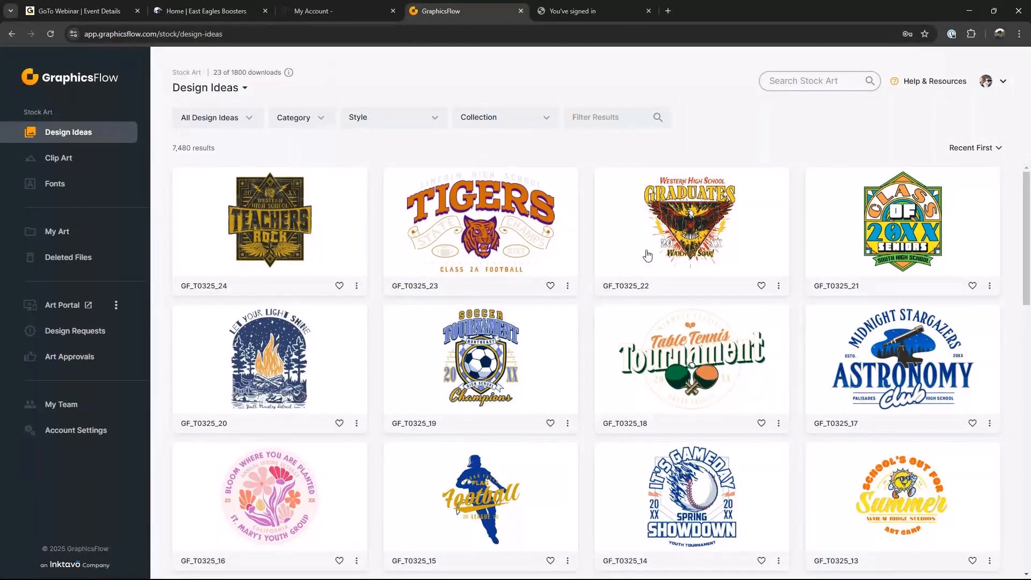
pyautogui.scroll(-4, 647, 256)
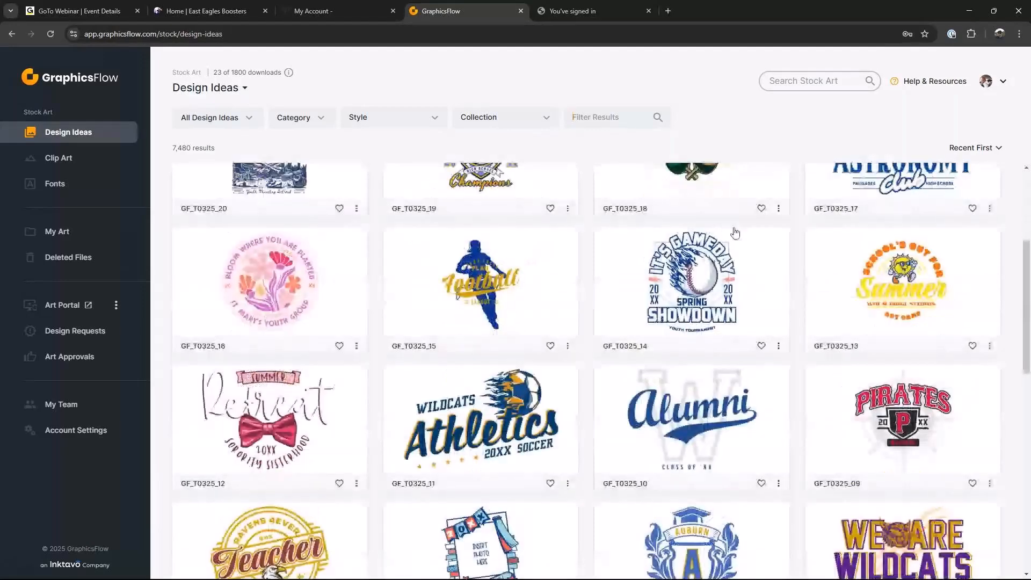
pyautogui.scroll(-5, 735, 232)
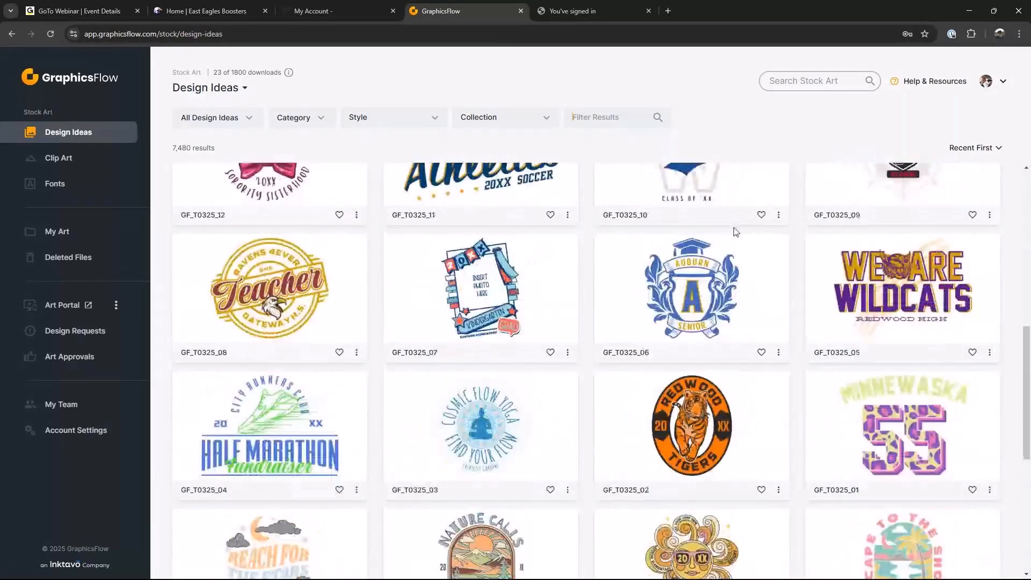
pyautogui.scroll(5, 736, 232)
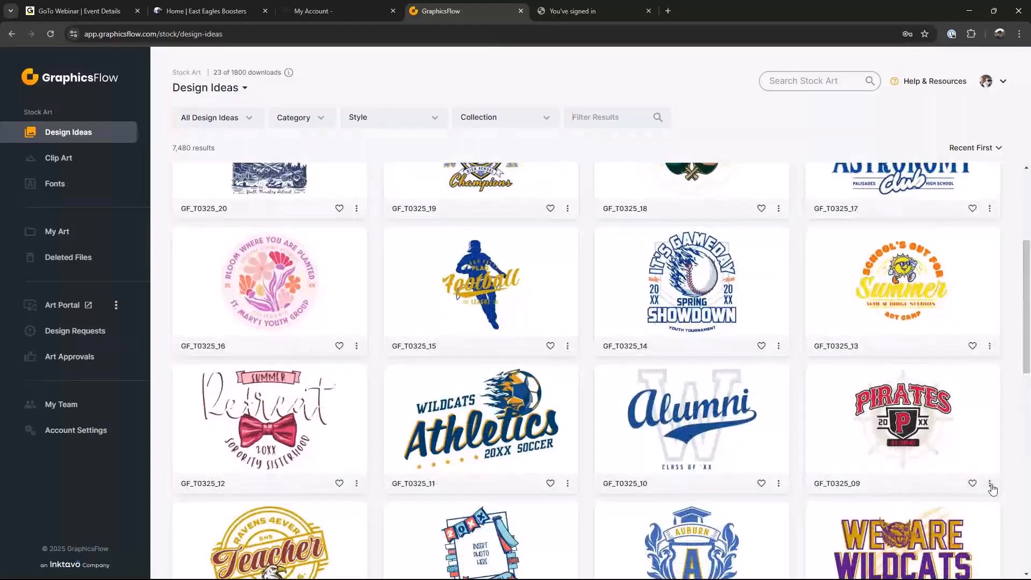
pyautogui.click(990, 484)
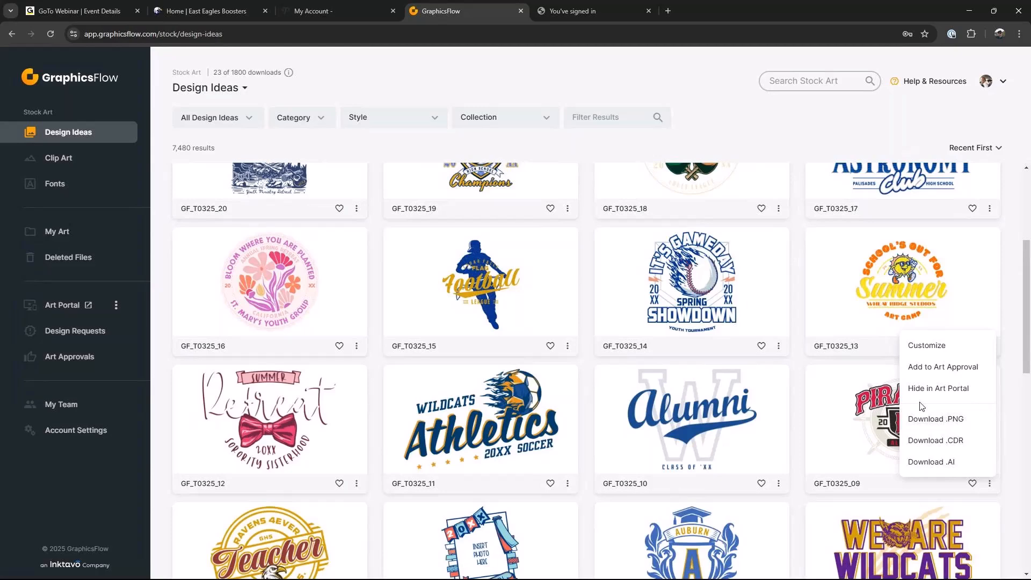
pyautogui.click(927, 346)
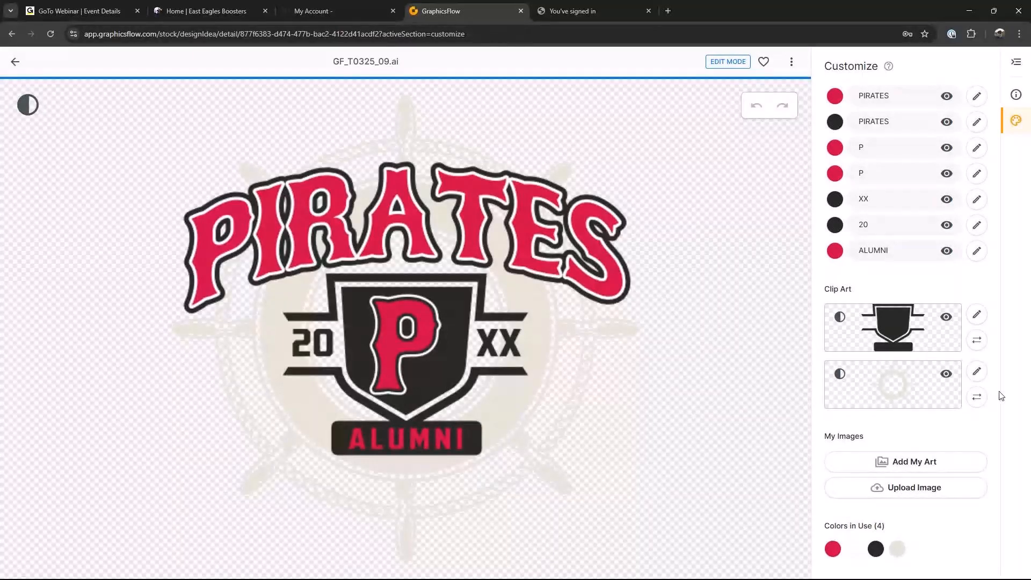
# Start replacing the ship's wheel clip art behind the Pirates text and search the replacement clip art for "softball"
pyautogui.click(978, 373)
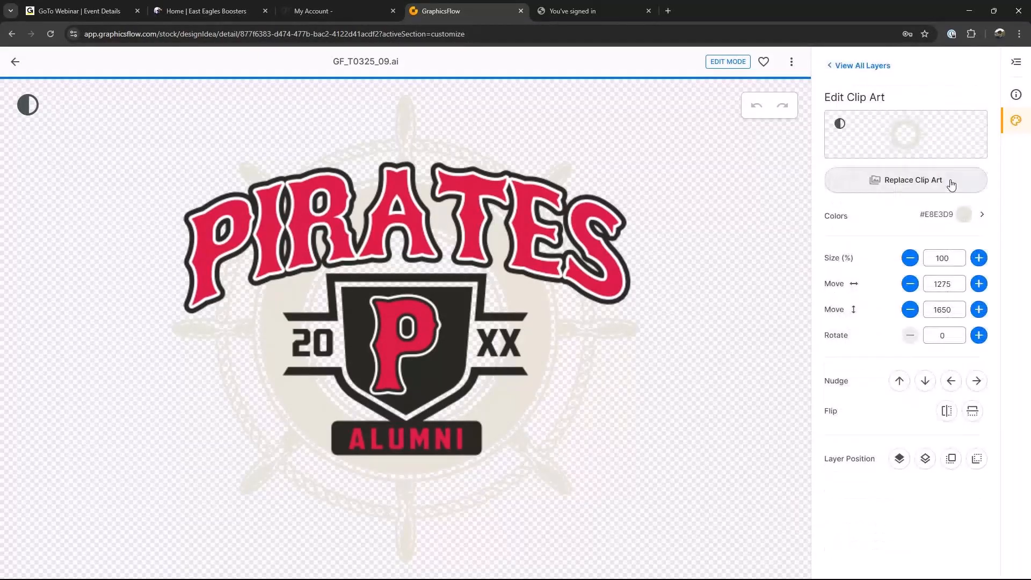
pyautogui.click(947, 183)
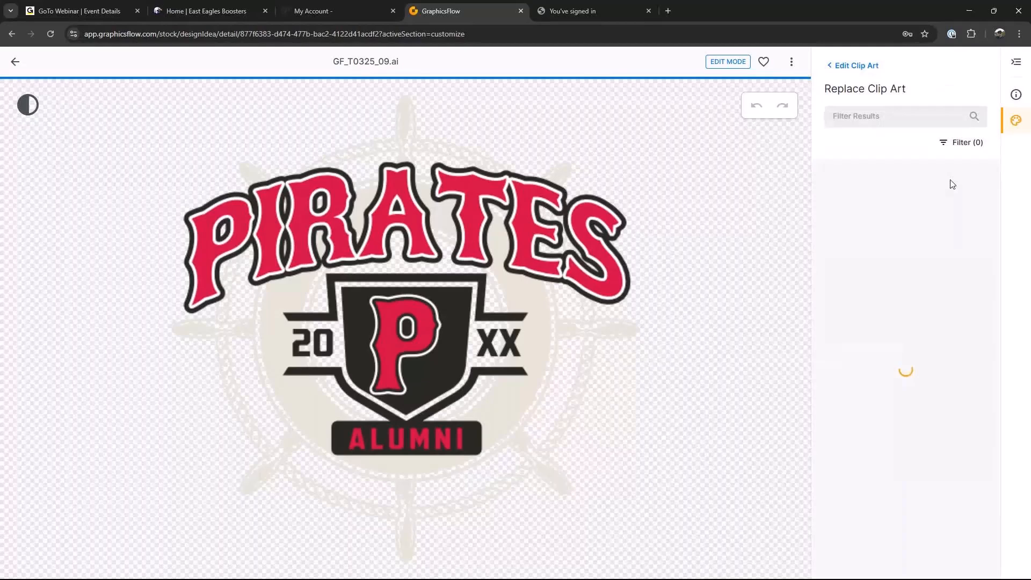
pyautogui.click(858, 121)
pyautogui.write('softba')
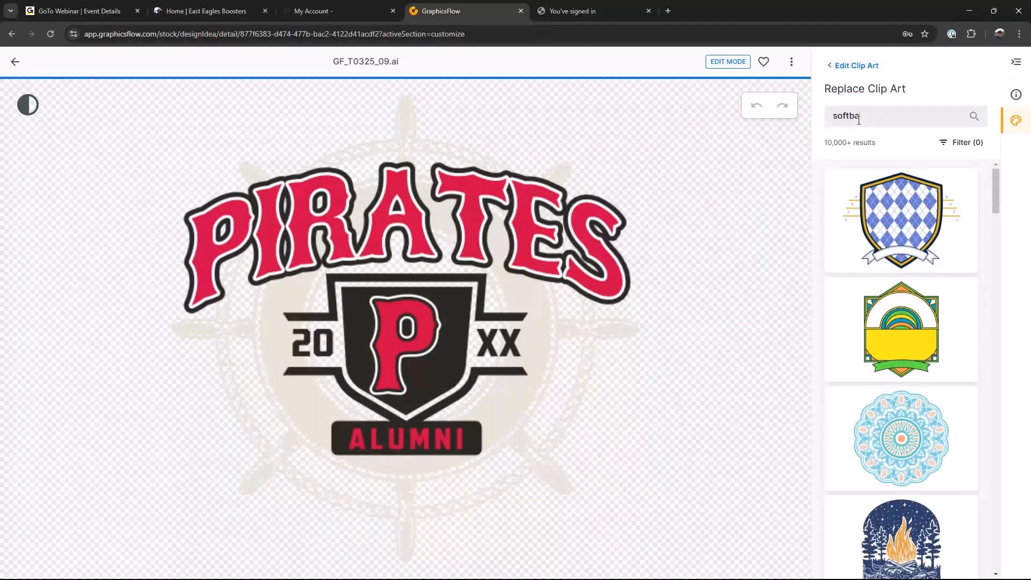
pyautogui.write('ll')
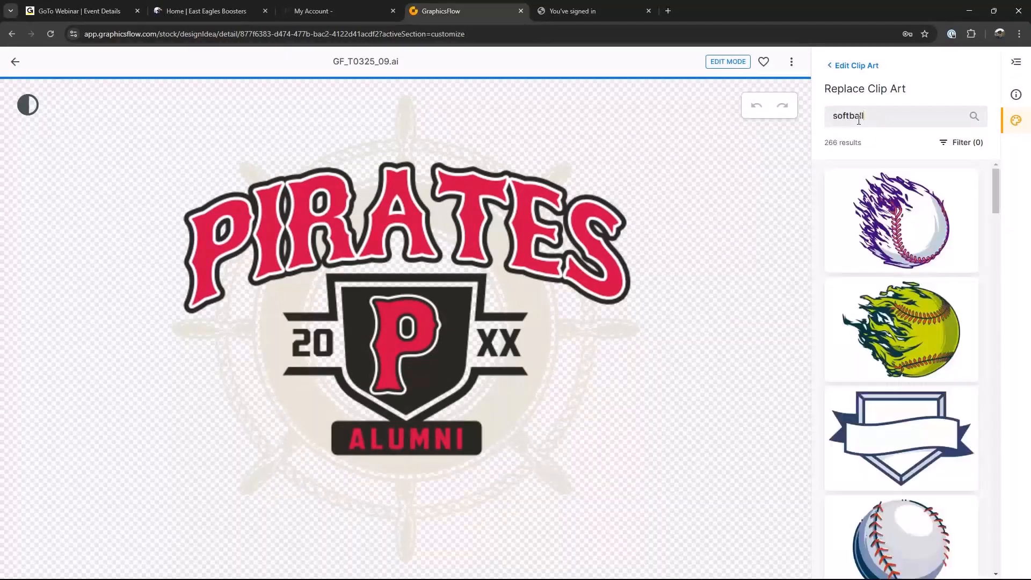
# Browse the softball clip art results for artwork that could replace the ship's wheel
pyautogui.scroll(-4, 945, 365)
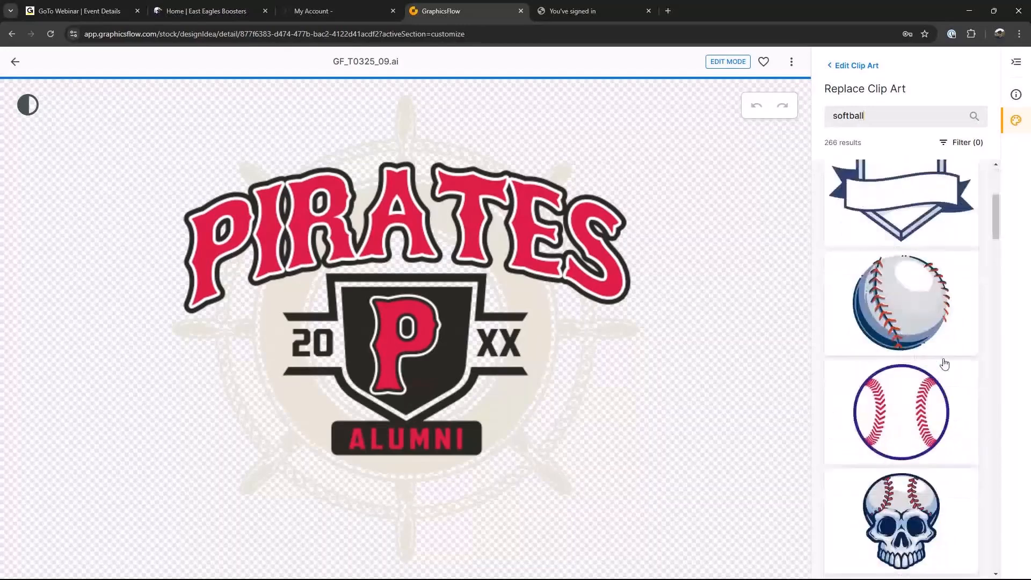
pyautogui.scroll(-15, 945, 364)
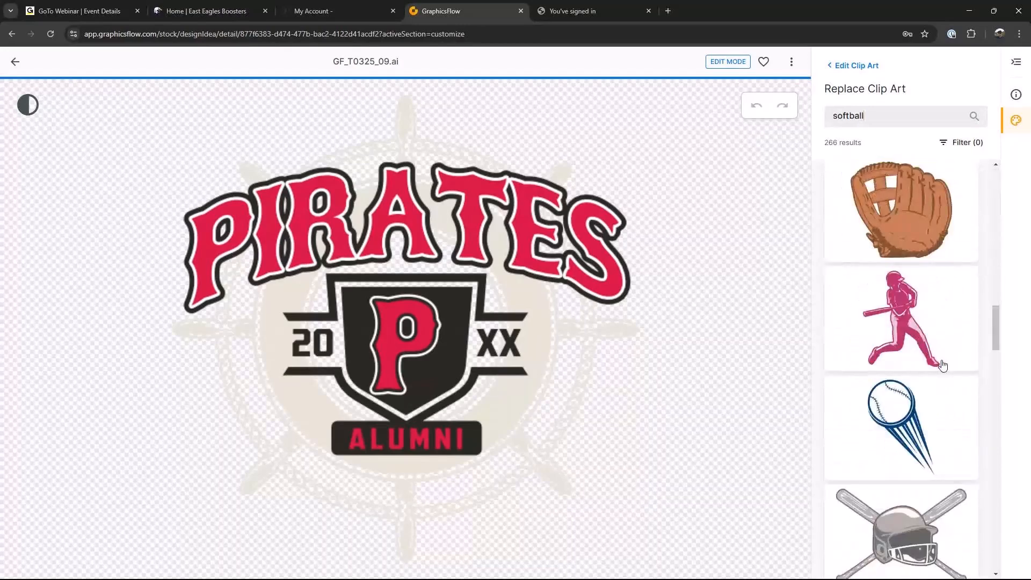
pyautogui.scroll(-4, 944, 365)
pyautogui.scroll(-7, 944, 365)
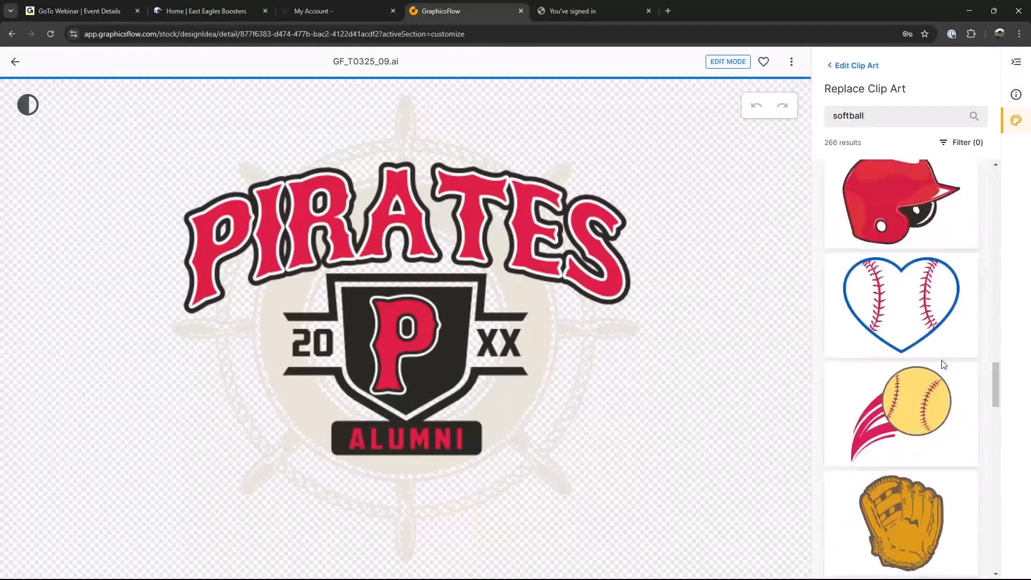
pyautogui.scroll(2, 944, 366)
pyautogui.scroll(7, 944, 364)
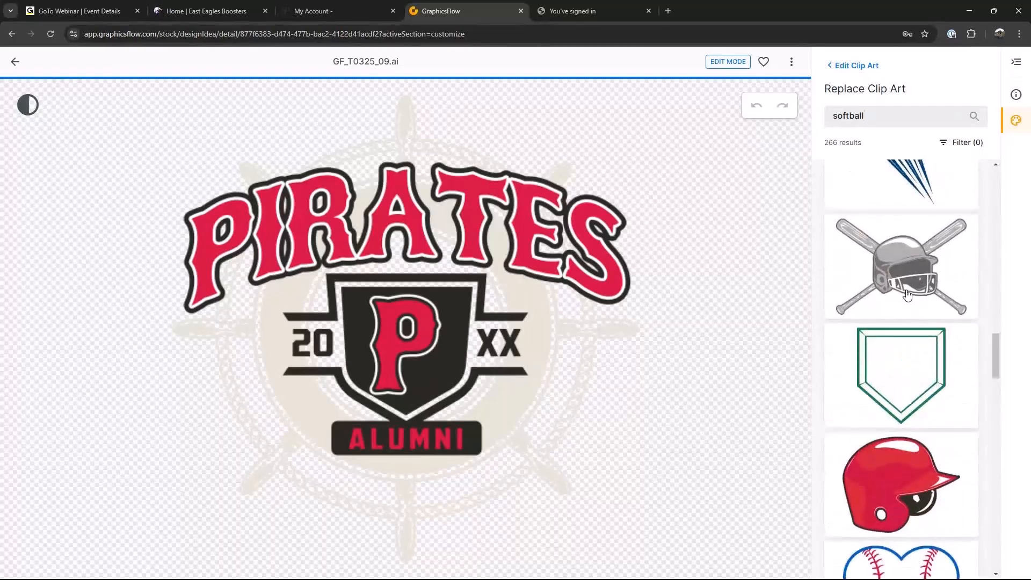
pyautogui.scroll(4, 907, 294)
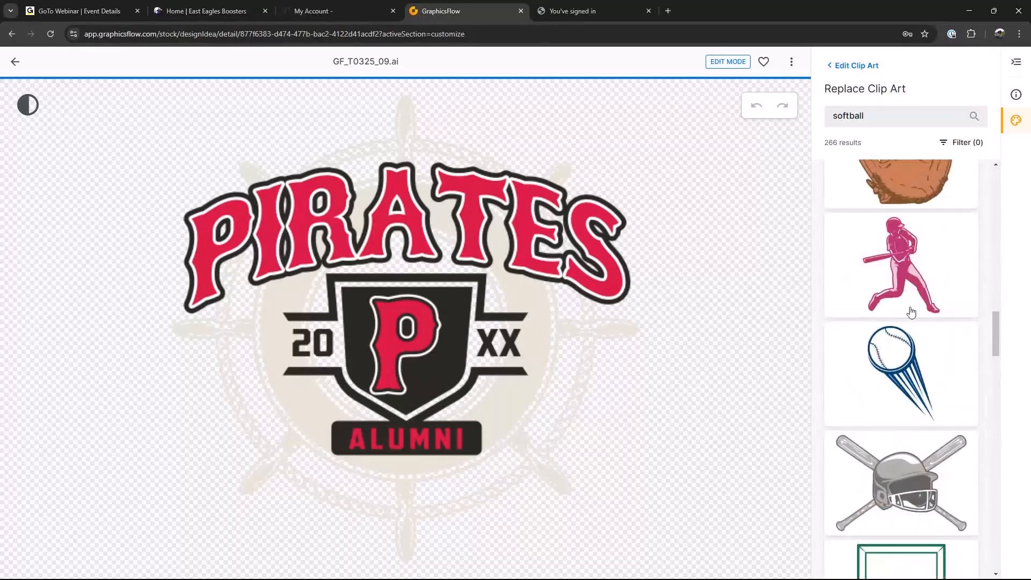
pyautogui.scroll(-20, 930, 453)
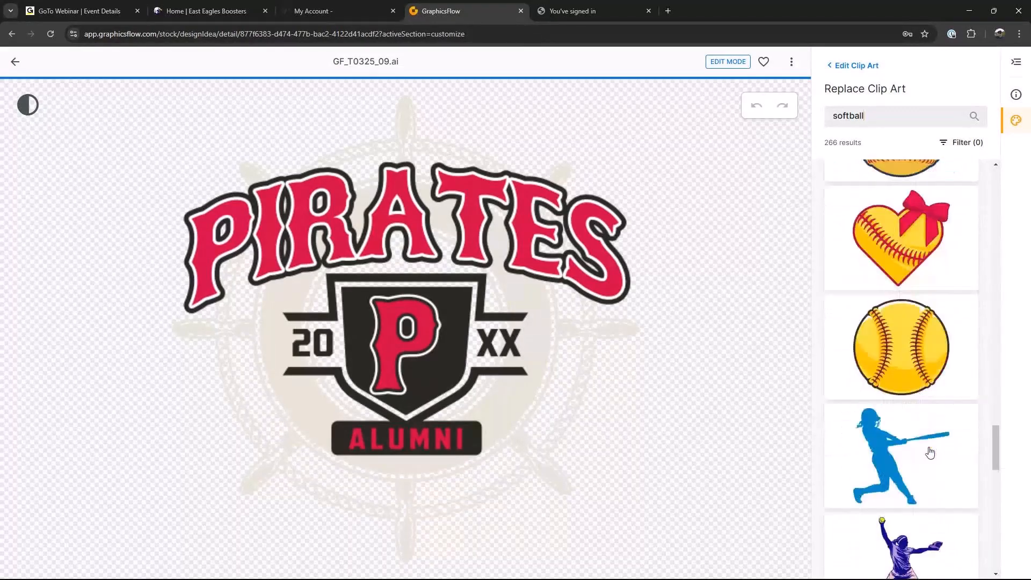
pyautogui.scroll(-4, 930, 452)
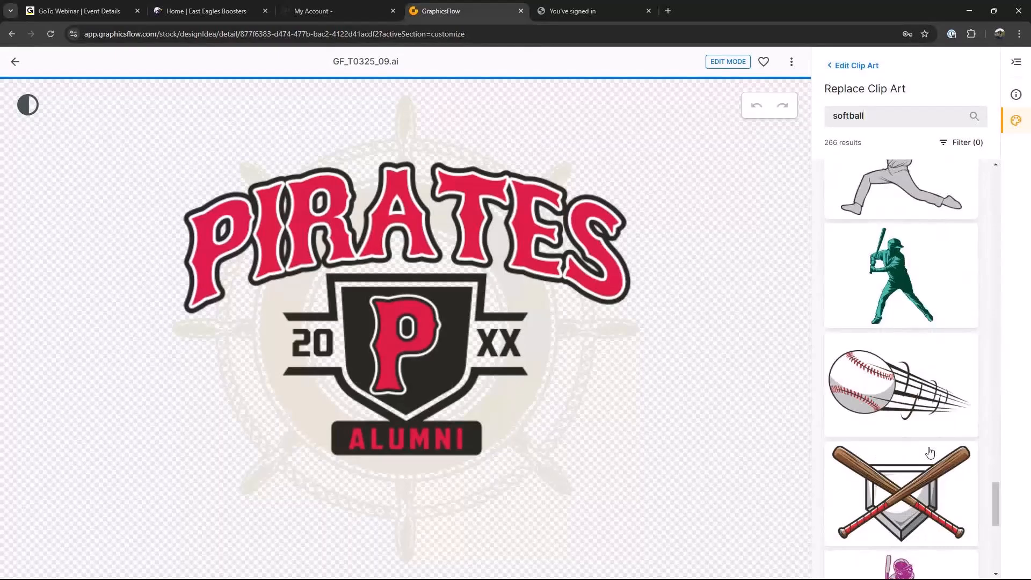
pyautogui.scroll(-12, 930, 453)
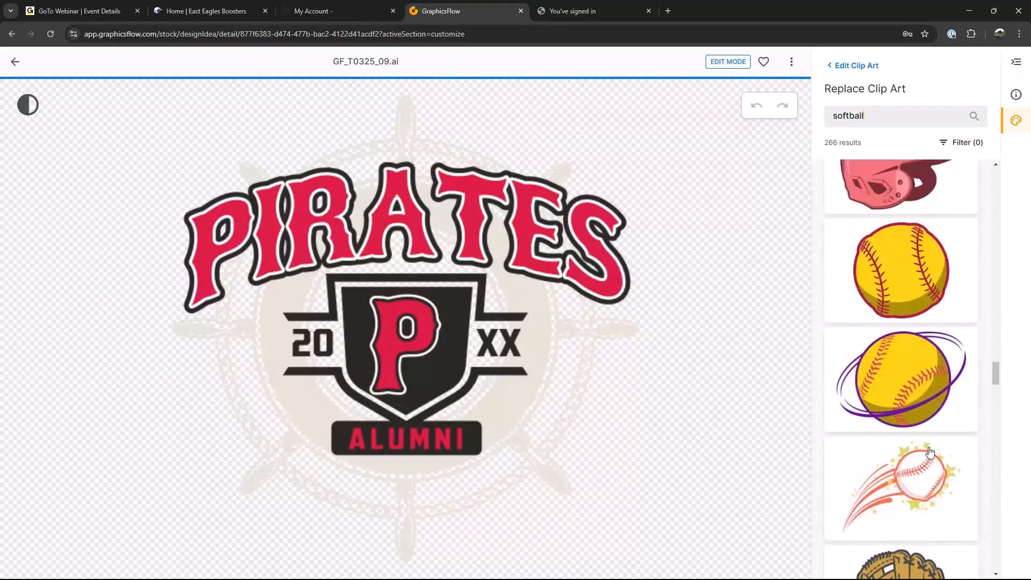
pyautogui.scroll(-15, 930, 452)
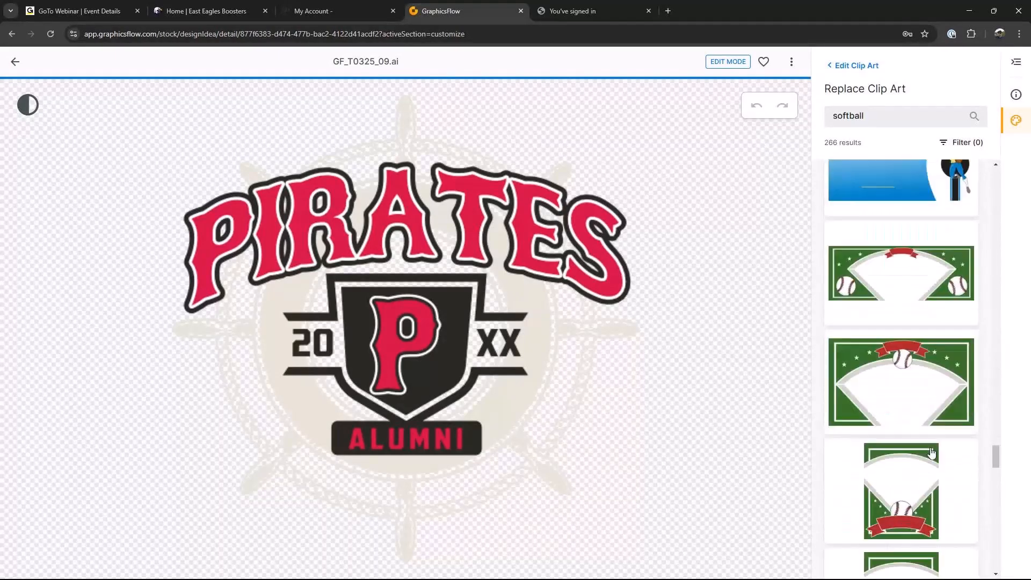
pyautogui.scroll(-5, 931, 453)
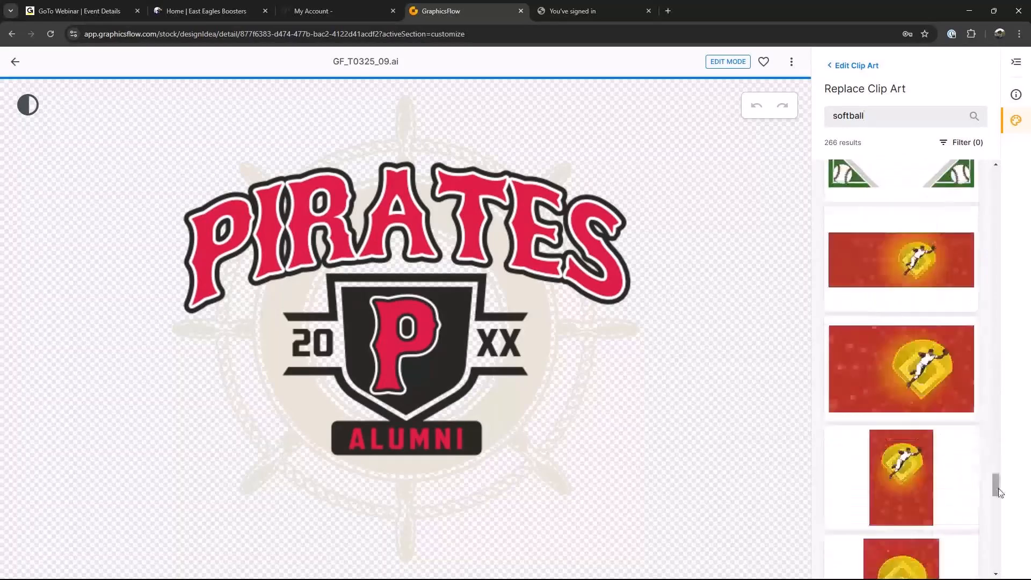
pyautogui.moveTo(998, 492); pyautogui.dragTo(1001, 577)
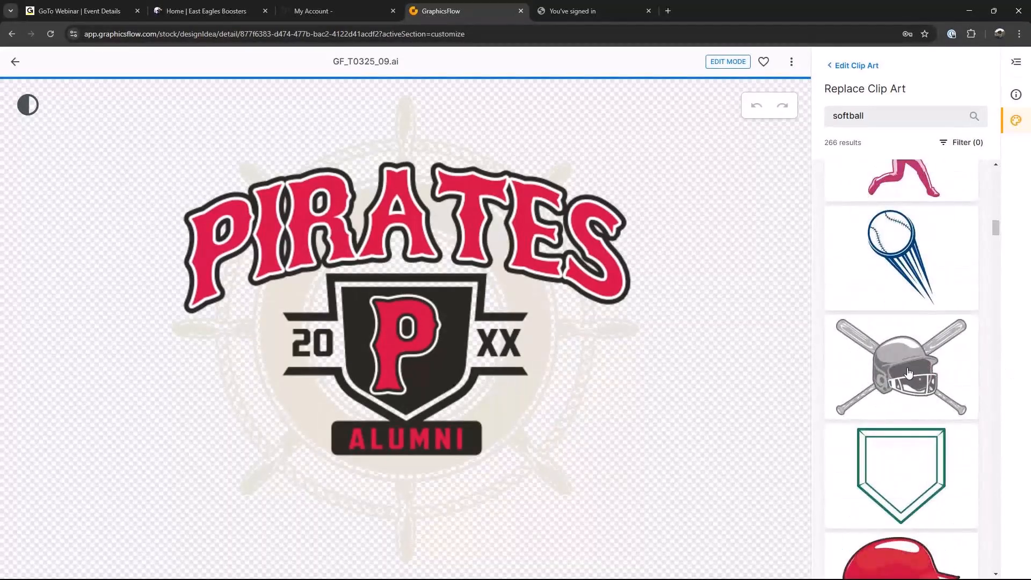
# Replace the ship's wheel with the grey batting helmet and crossed bats clip art, return to all layers and hide that clip art
pyautogui.click(908, 372)
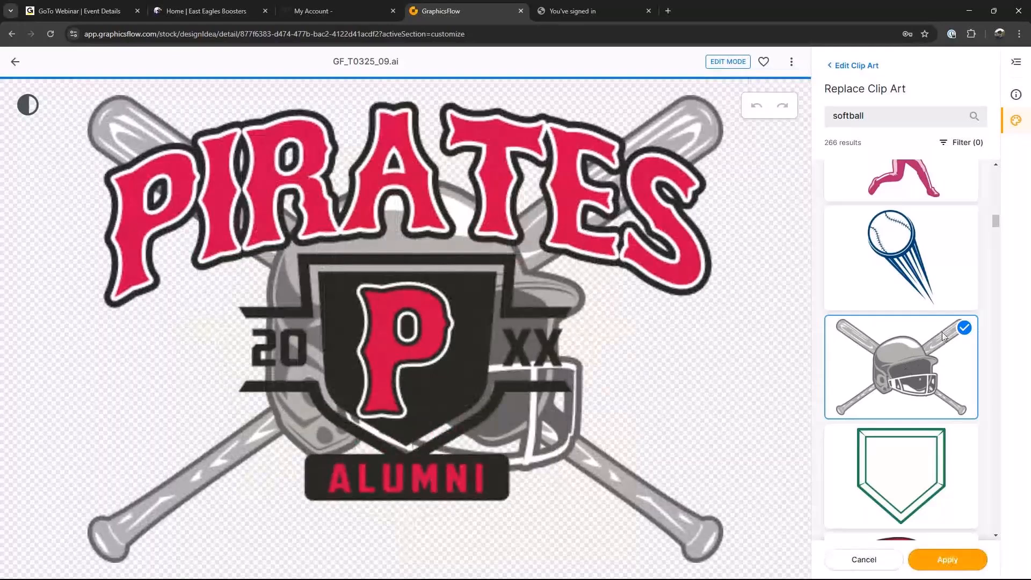
pyautogui.click(865, 561)
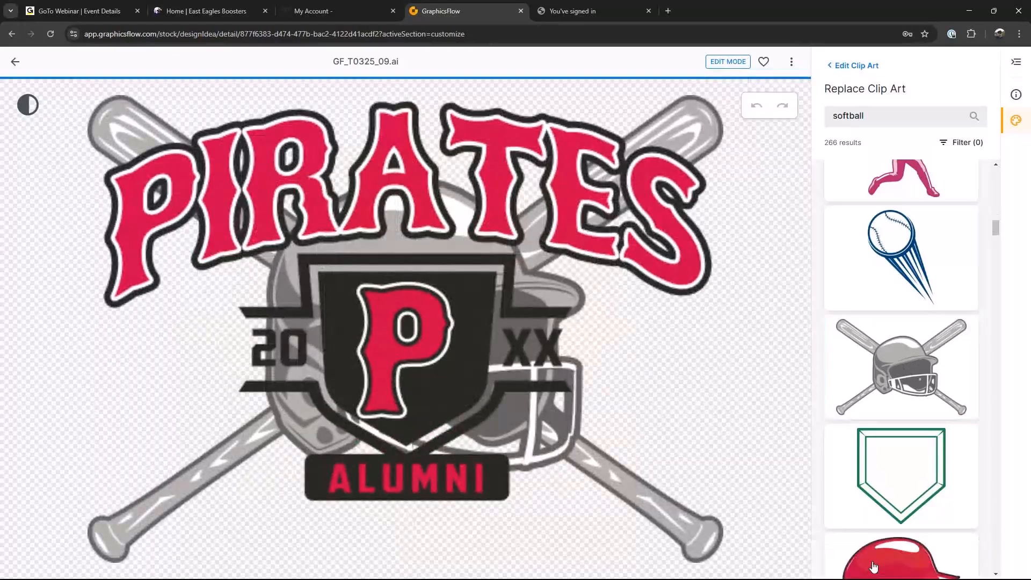
pyautogui.click(845, 69)
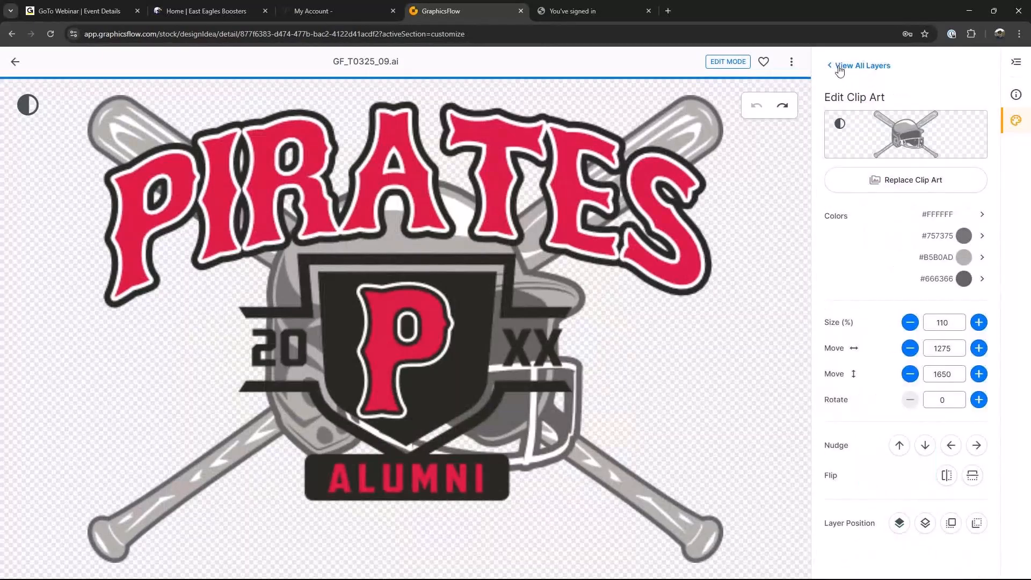
pyautogui.click(840, 70)
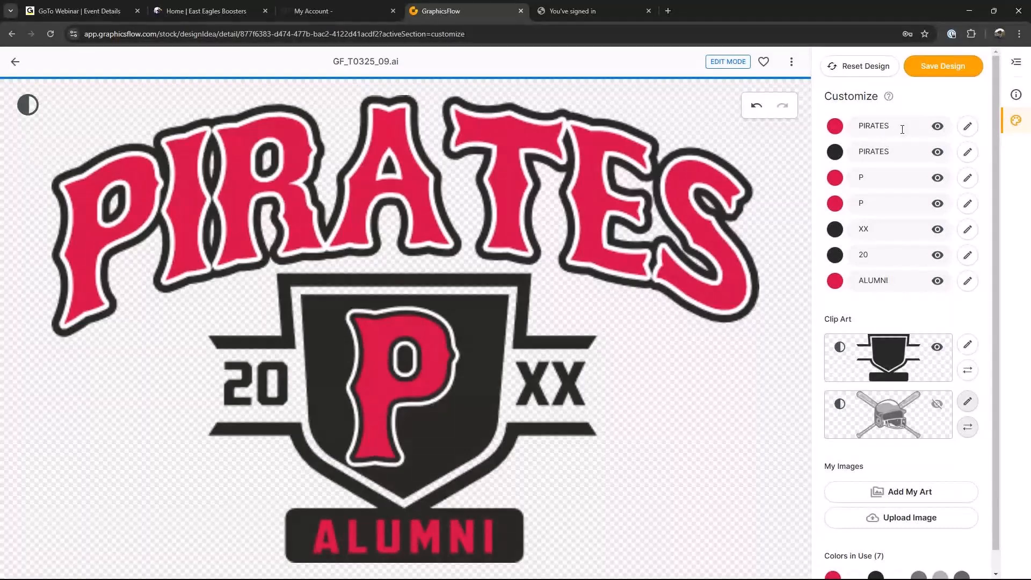
# Change both PIRATES text layers, the red lettering and its black backing, to "EAGLES"
pyautogui.moveTo(902, 129); pyautogui.dragTo(836, 134)
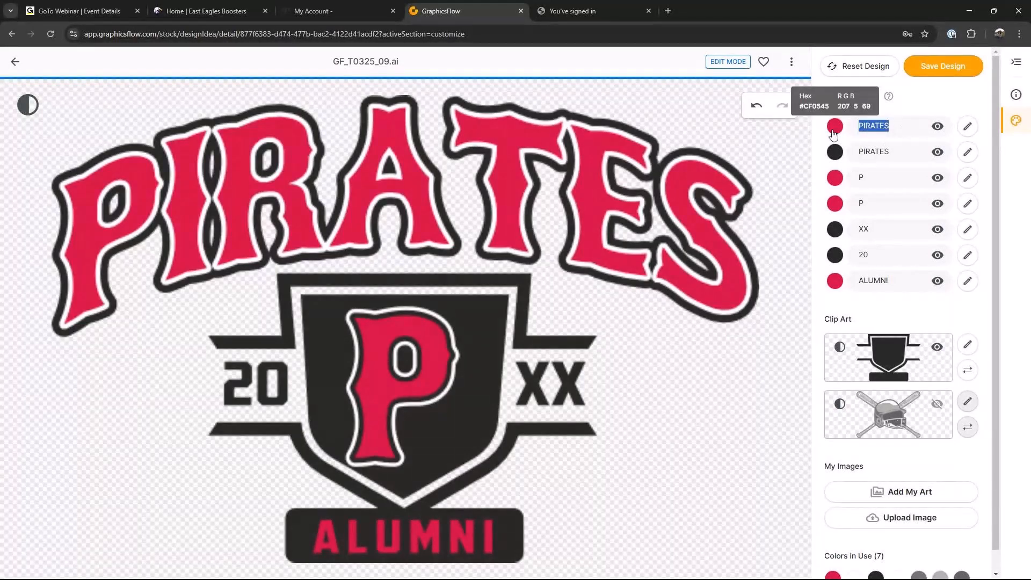
pyautogui.write('EAGLES')
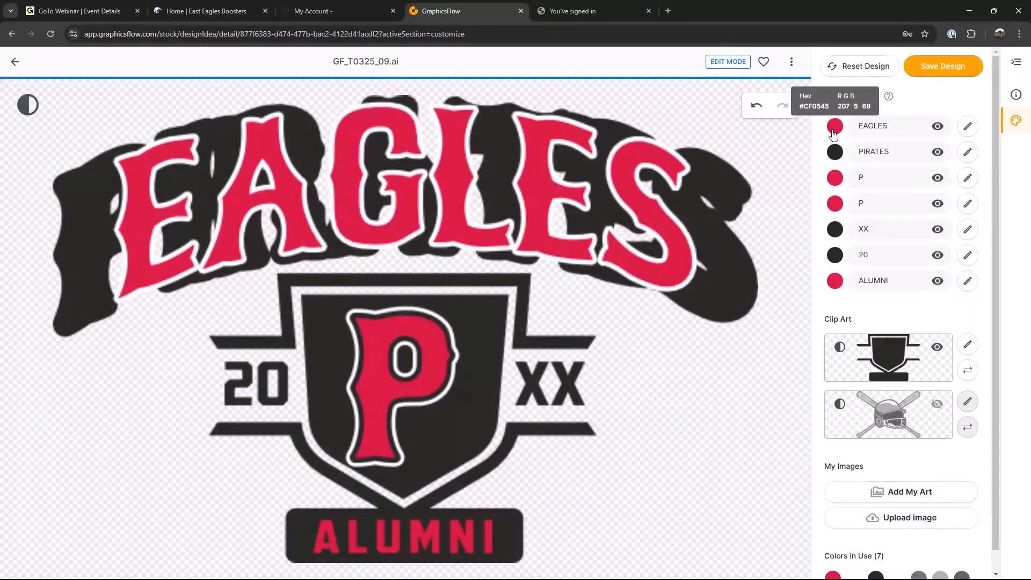
pyautogui.click(881, 129)
pyautogui.hotkey('ctrl', 'c')
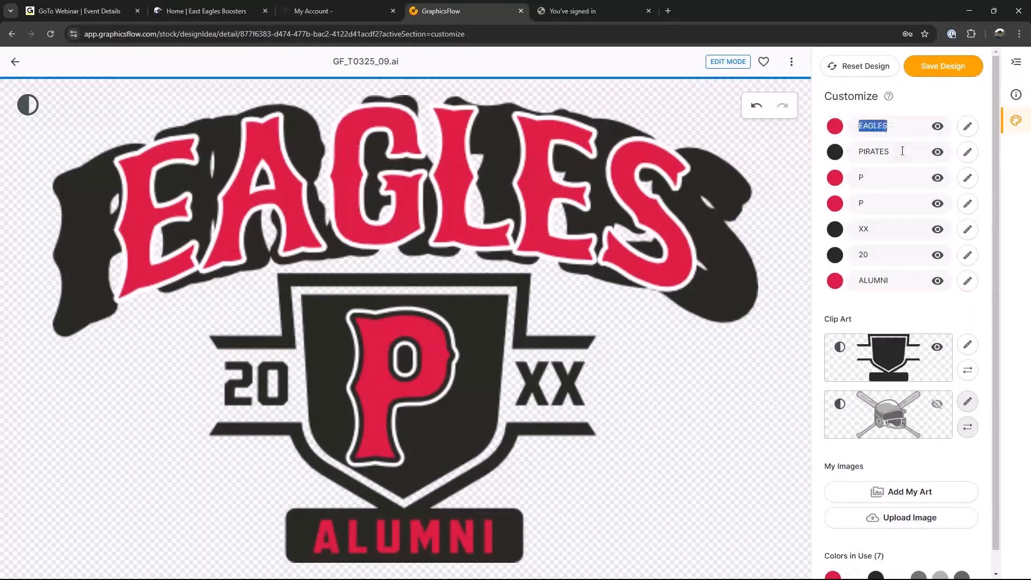
pyautogui.tripleClick(903, 151)
pyautogui.hotkey('ctrl', 'v')
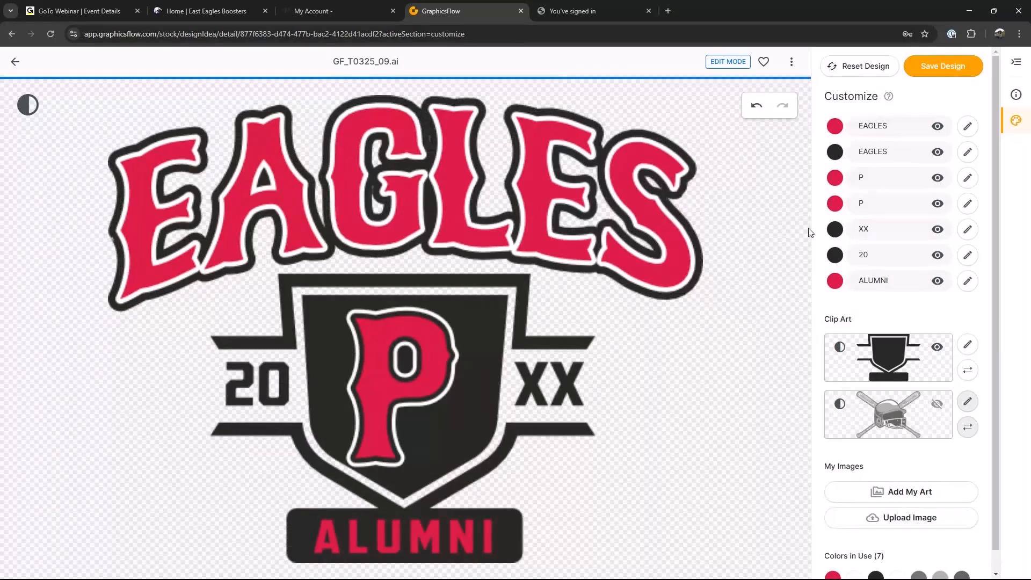
# Change both P text layers in the shield to the letter "E"
pyautogui.click(859, 177)
pyautogui.write('E')
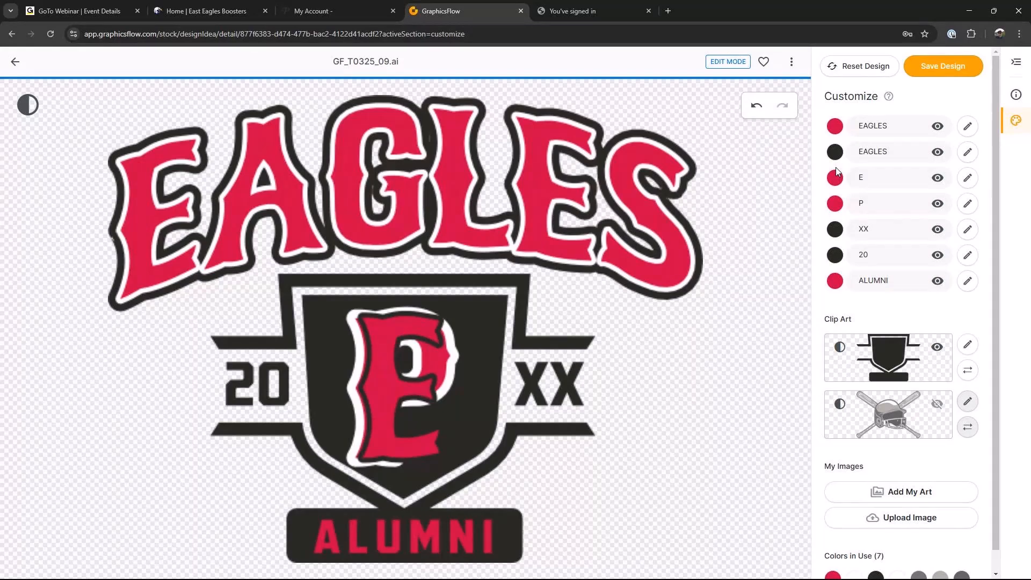
pyautogui.press('Tab')
pyautogui.write('E')
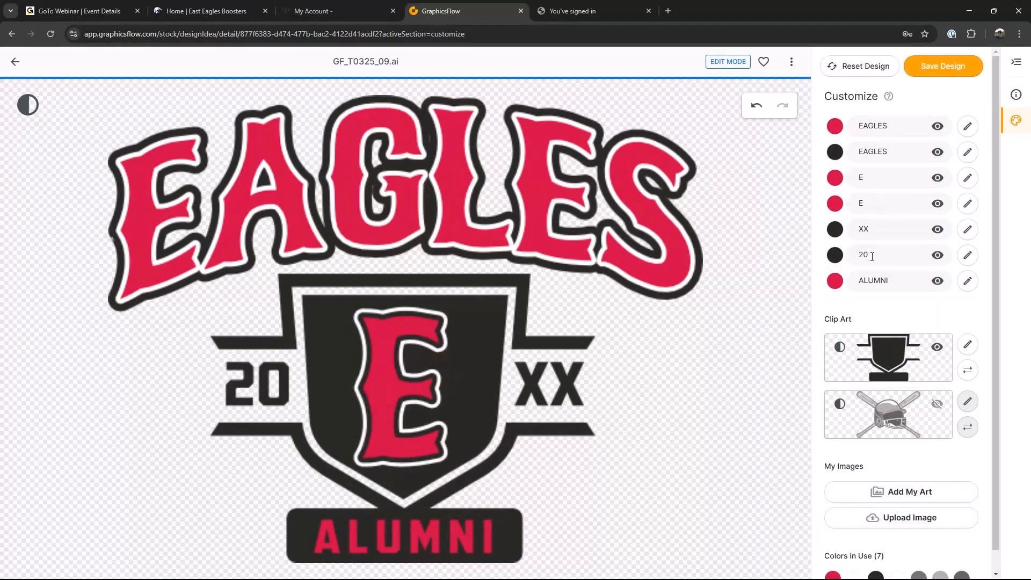
# Set the year beside the shield to 1984 by changing "20" to "19" and "XX" to "84"
pyautogui.moveTo(872, 257); pyautogui.dragTo(838, 255)
pyautogui.write('19')
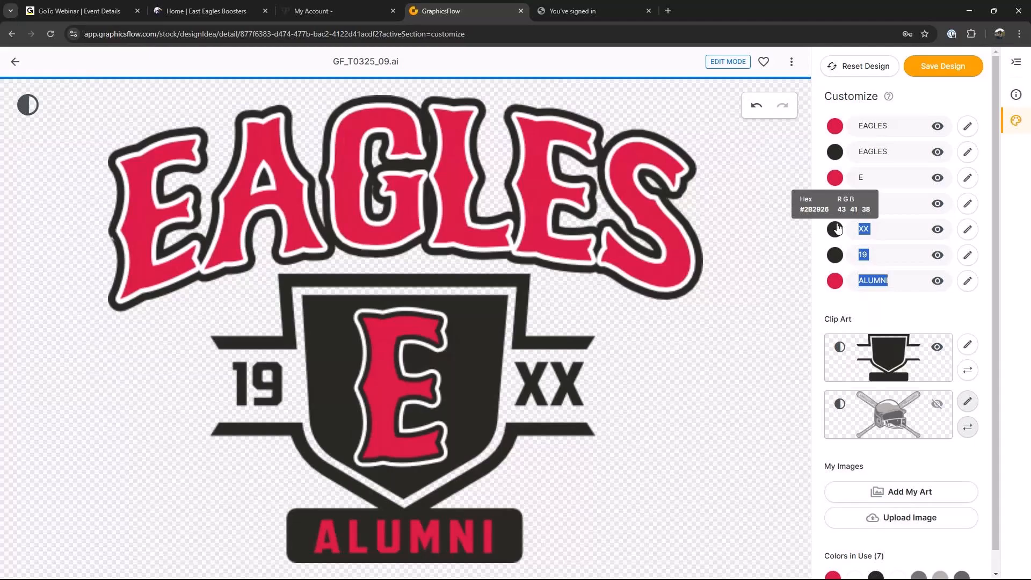
pyautogui.doubleClick(891, 224)
pyautogui.write('84')
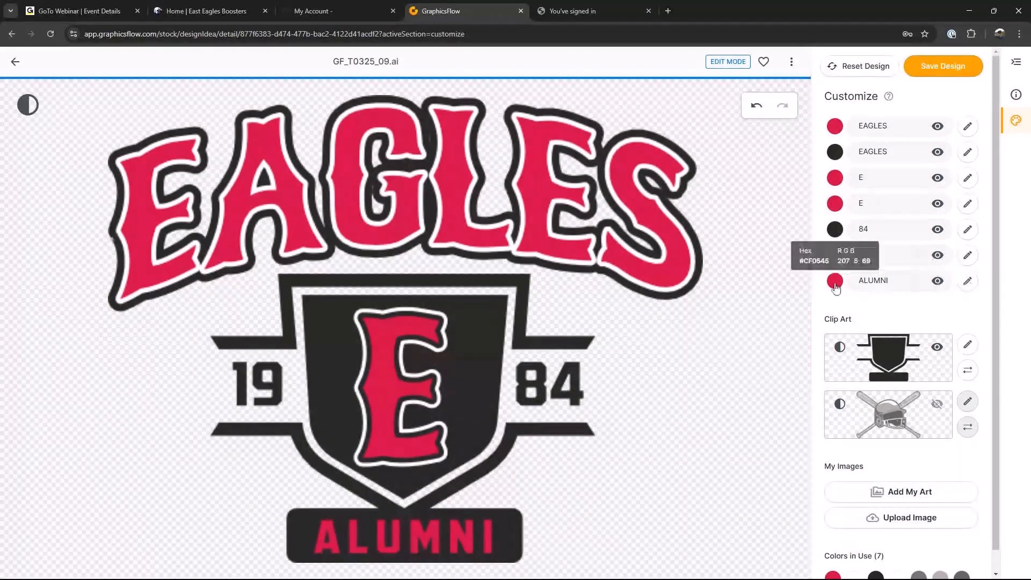
# Search the fonts for "das", apply DASRounded-Regular to the ALUMNI text and return to the list of all layers
pyautogui.click(967, 281)
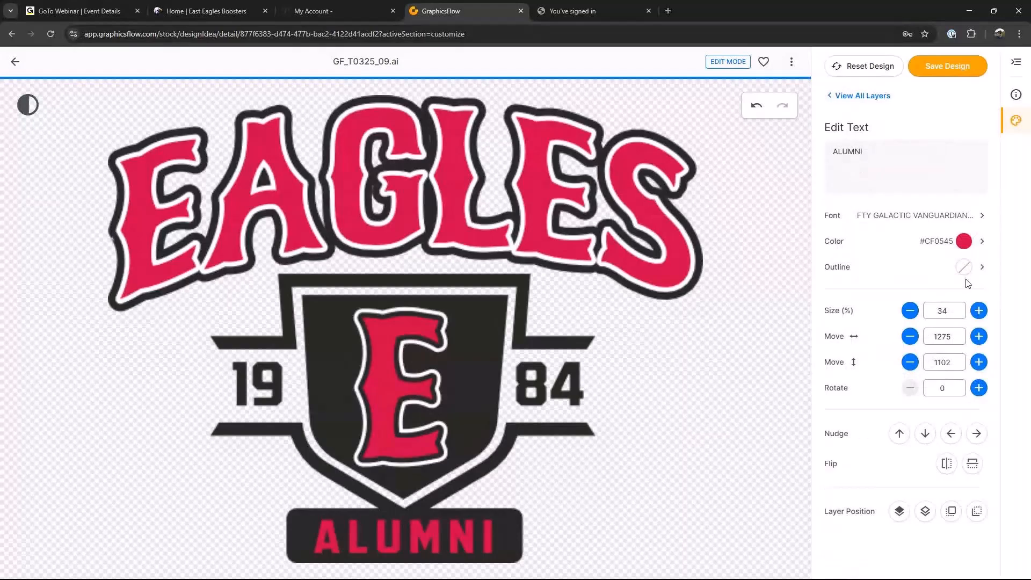
pyautogui.click(980, 220)
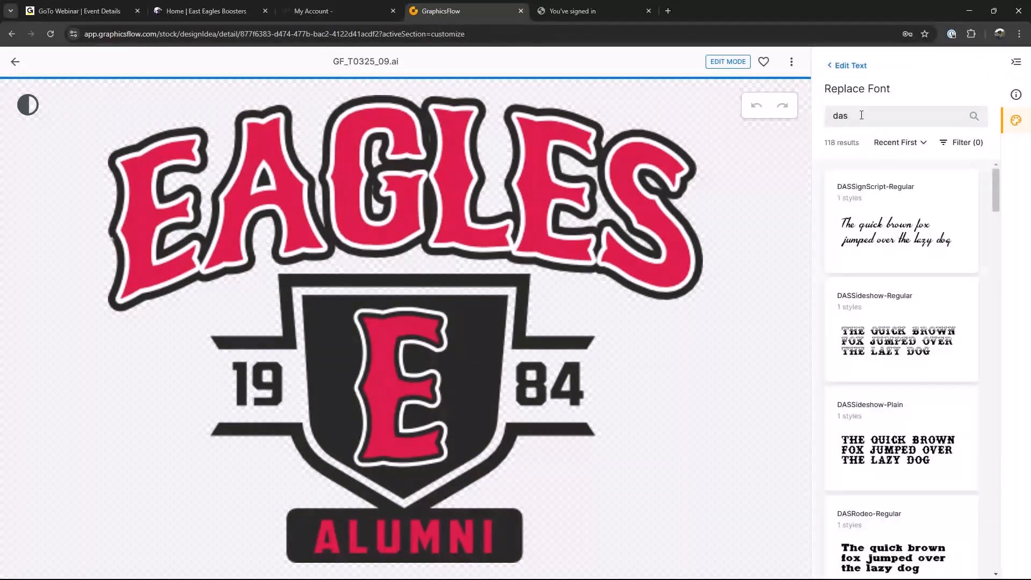
pyautogui.scroll(-5, 910, 360)
pyautogui.scroll(-15, 910, 361)
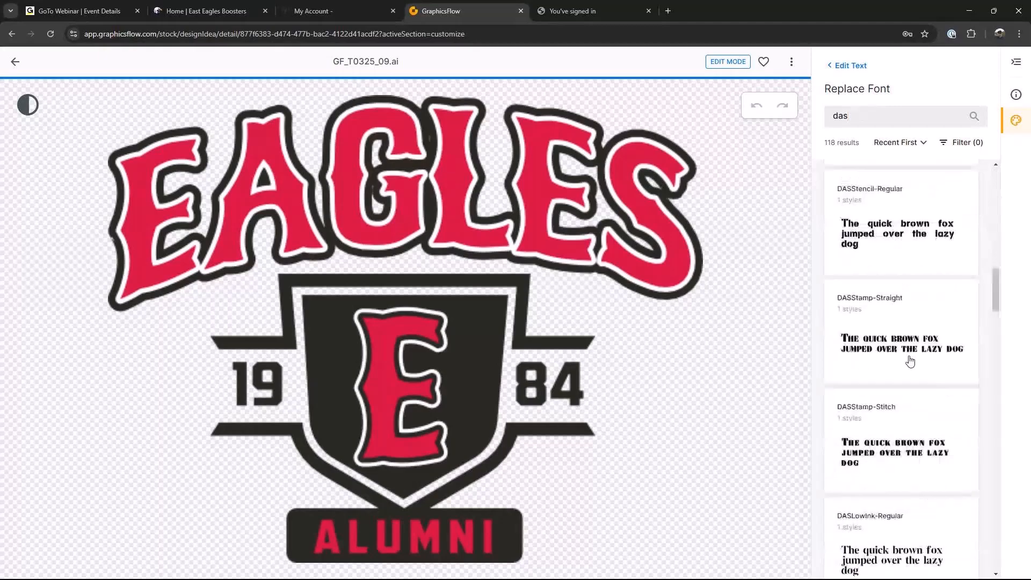
pyautogui.scroll(-2, 911, 360)
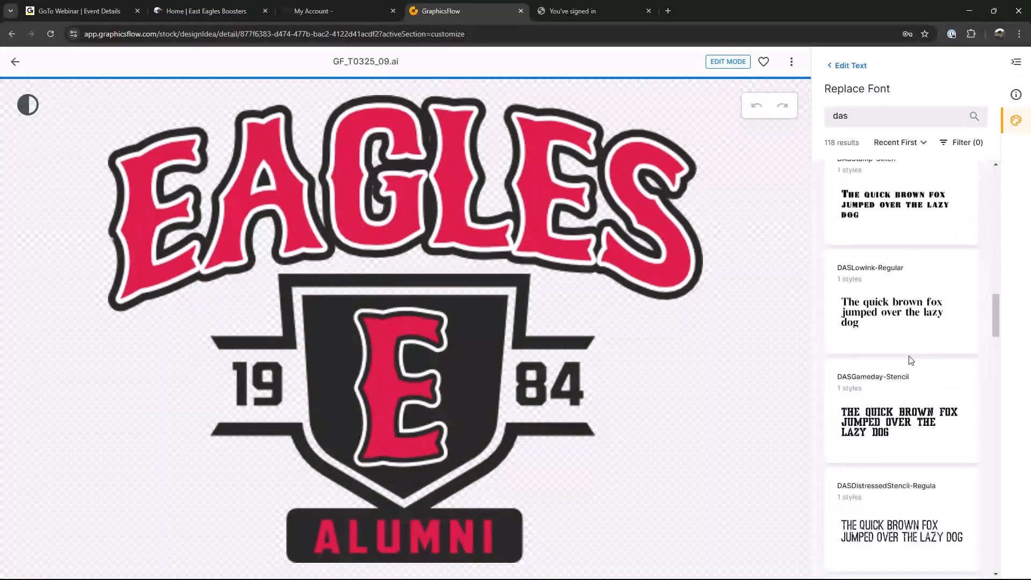
pyautogui.scroll(-10, 912, 361)
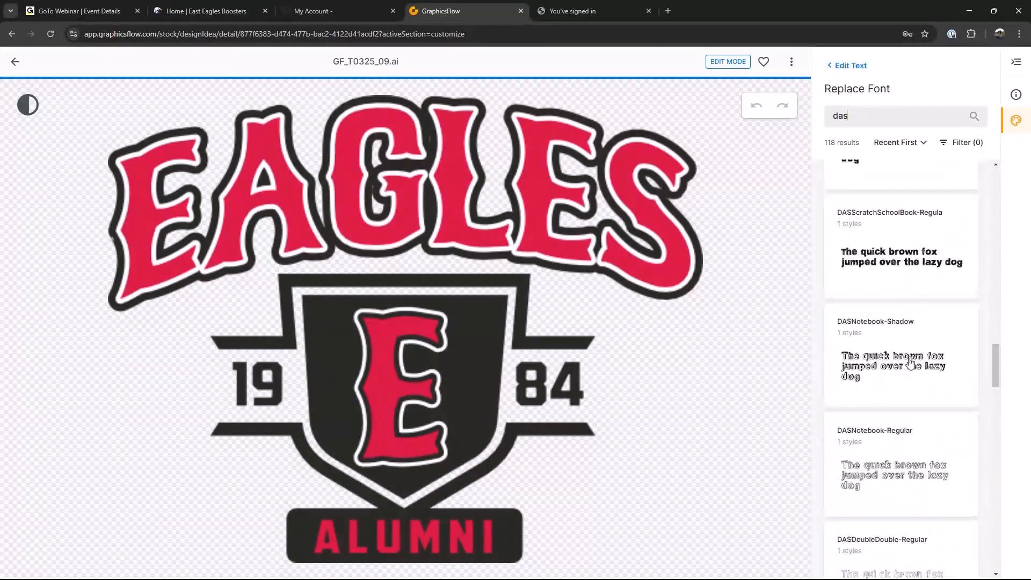
pyautogui.scroll(-2, 912, 364)
pyautogui.scroll(-15, 911, 362)
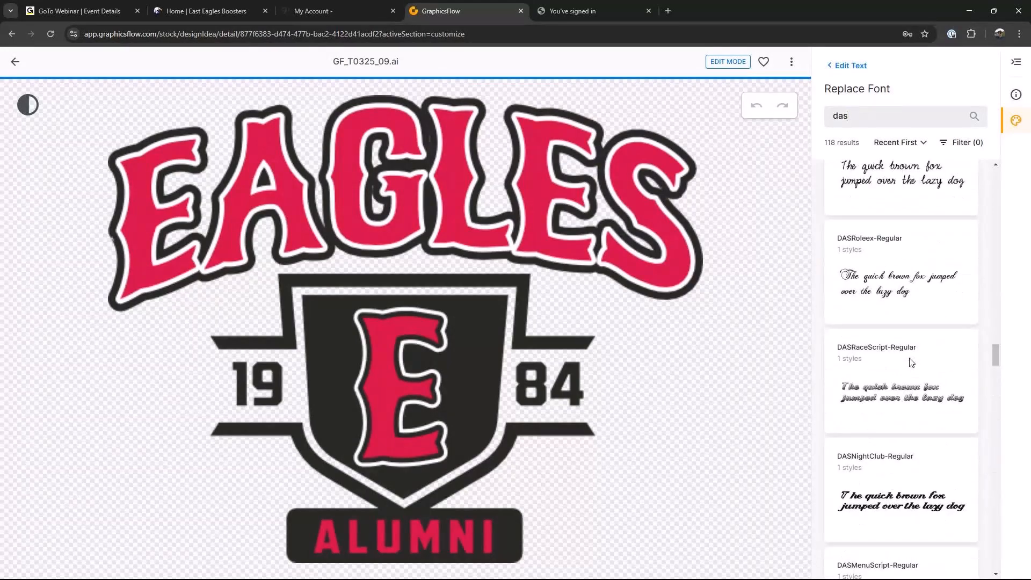
pyautogui.scroll(-20, 911, 362)
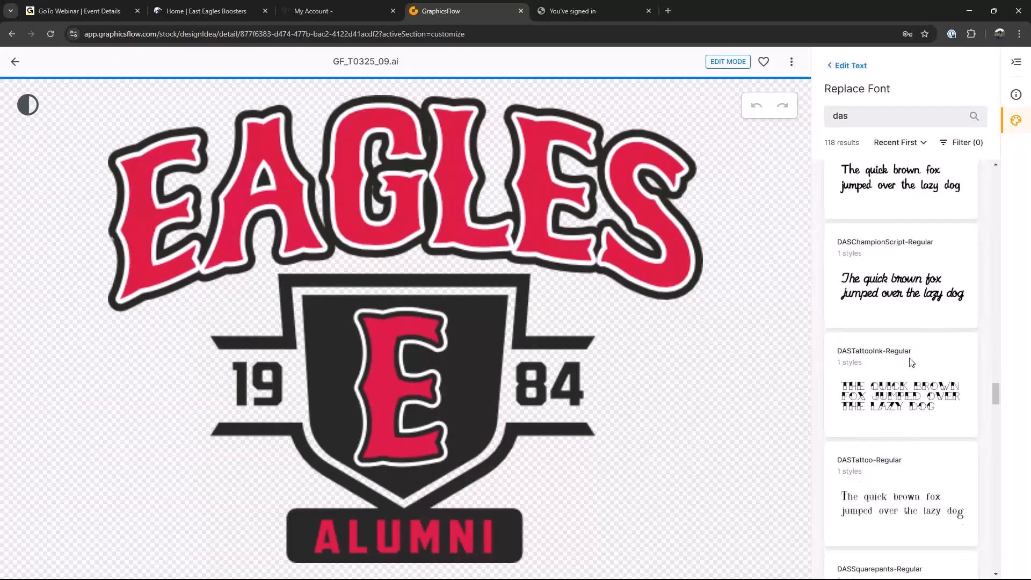
pyautogui.scroll(-5, 911, 361)
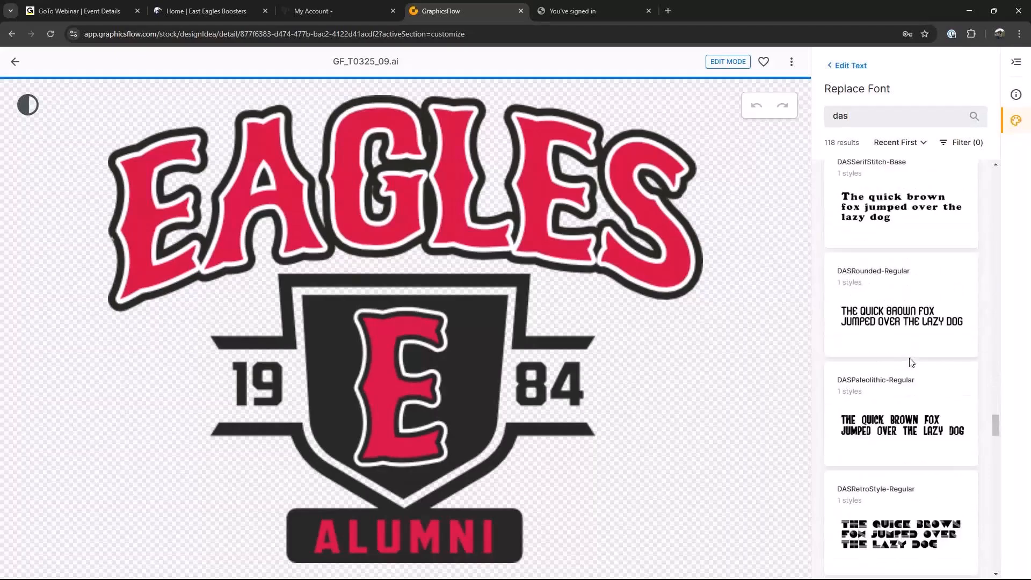
pyautogui.scroll(-1, 911, 362)
pyautogui.click(896, 314)
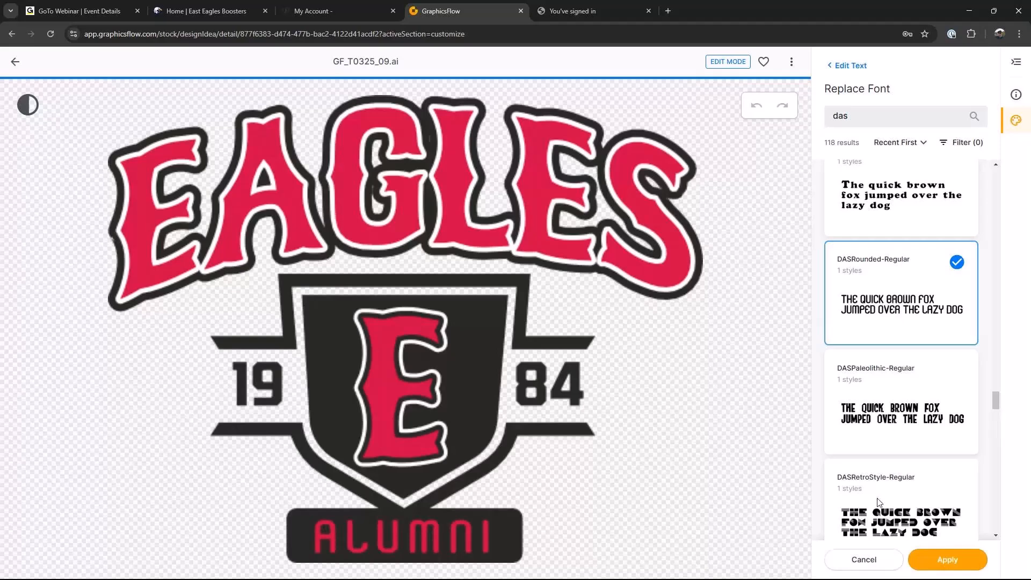
pyautogui.click(947, 559)
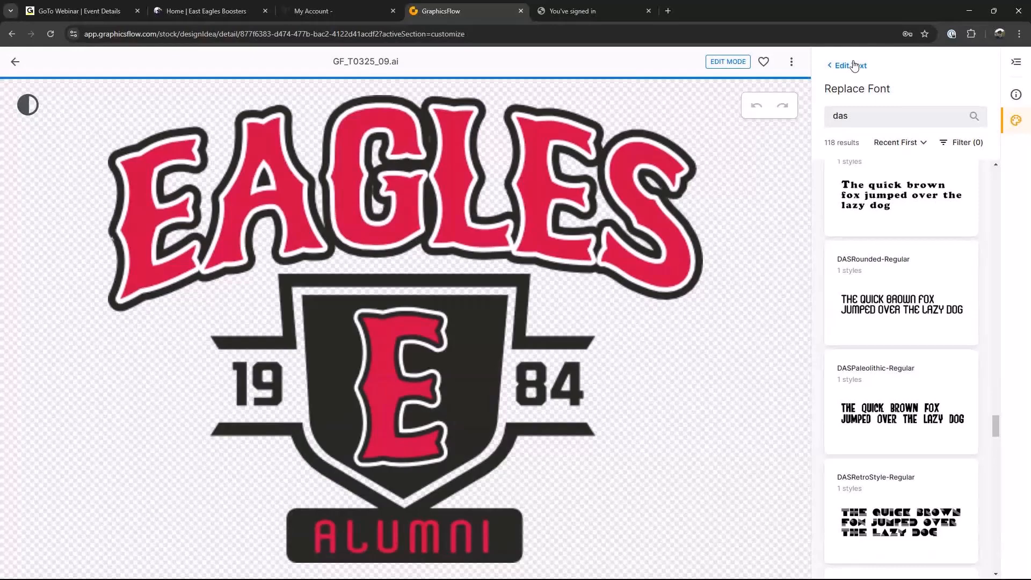
pyautogui.click(854, 65)
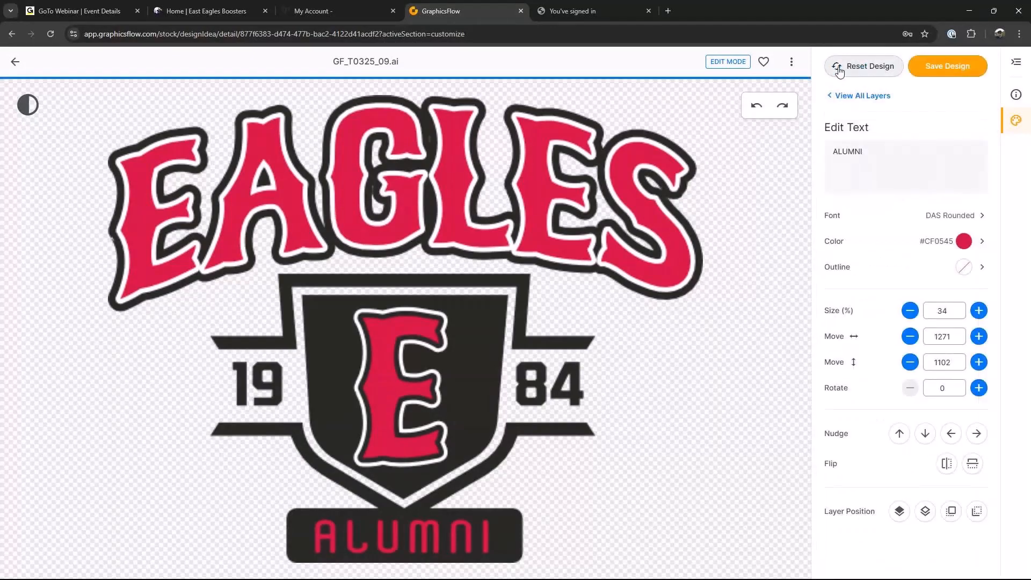
pyautogui.click(846, 96)
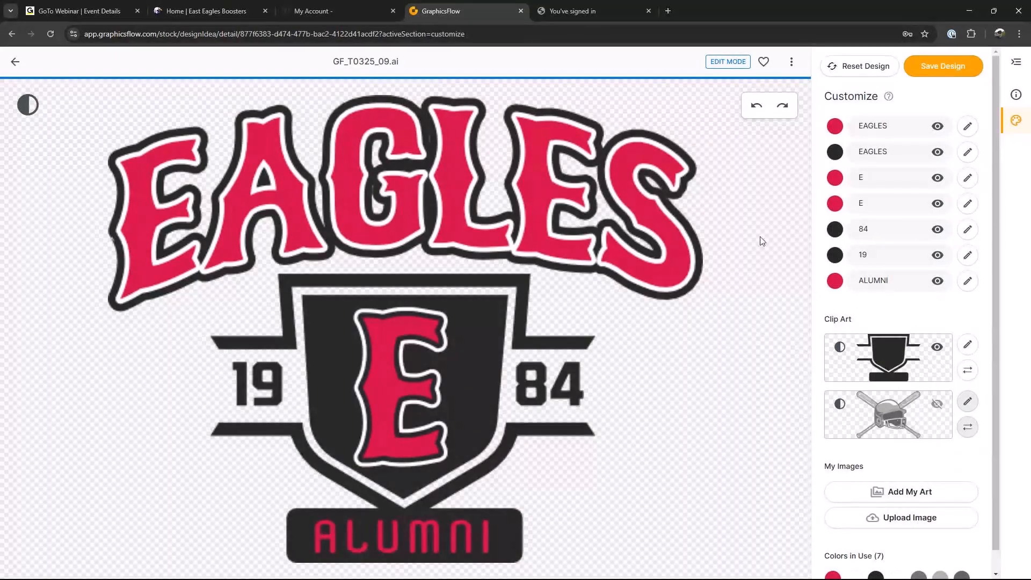
# Undo the font change on the ALUMNI text
pyautogui.click(757, 107)
pyautogui.click(756, 107)
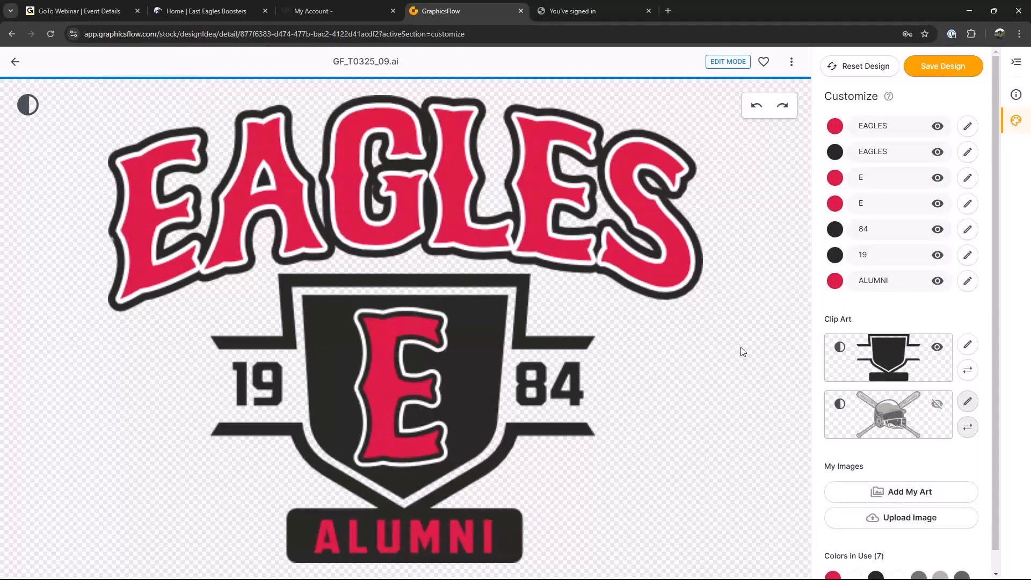
# Replace the black used throughout the design with medium gray #A8A8A8 and preview it on the dark background
pyautogui.scroll(-1, 906, 484)
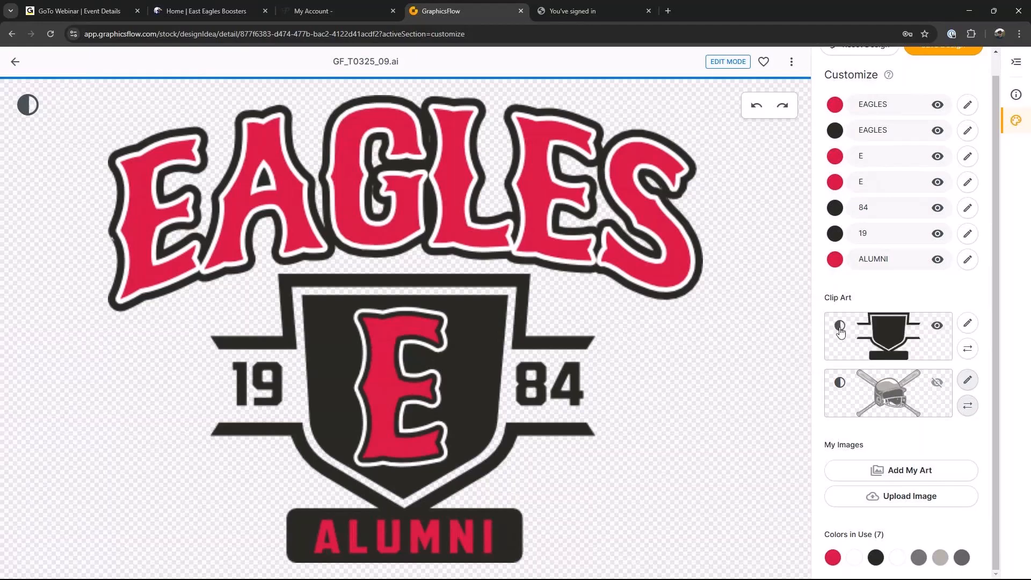
pyautogui.click(29, 106)
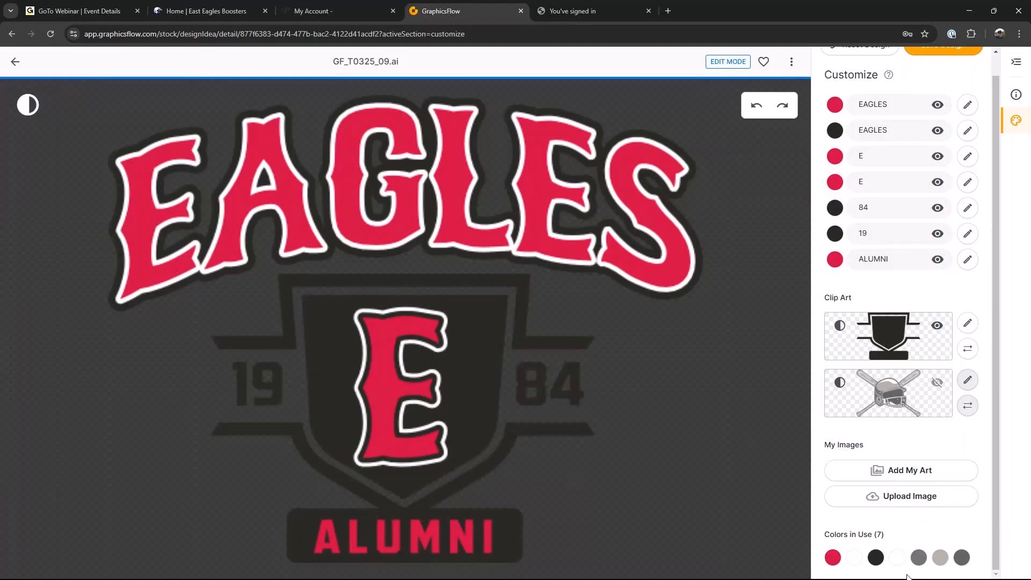
pyautogui.click(877, 559)
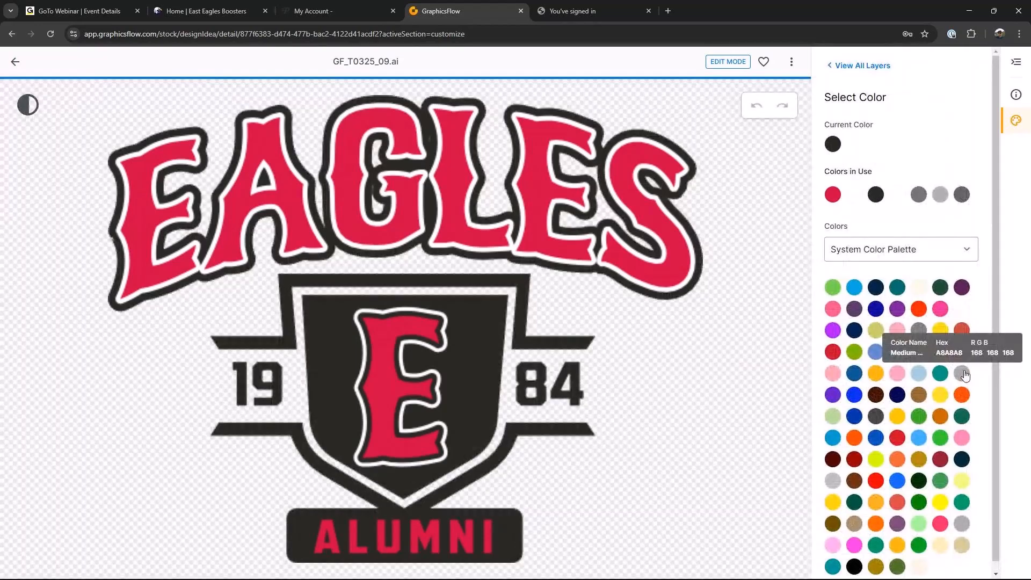
pyautogui.click(963, 374)
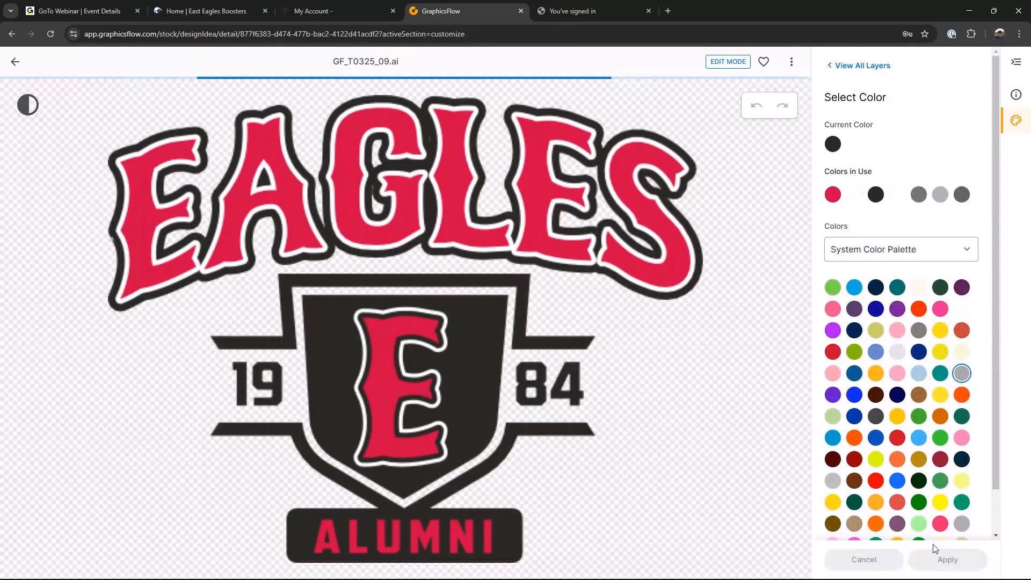
pyautogui.click(947, 560)
pyautogui.click(28, 105)
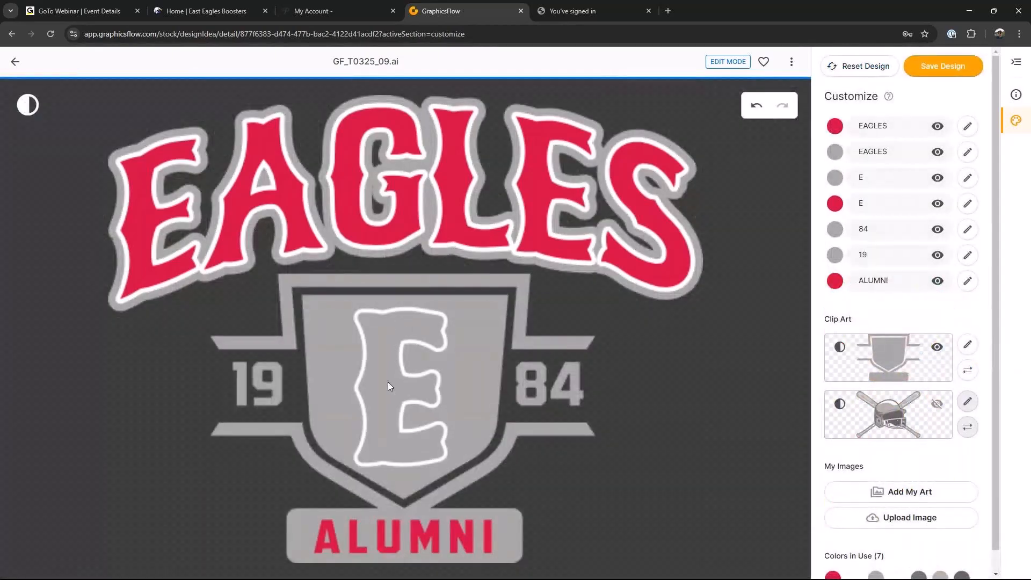
# Set the fill color of the gray E text layer in the shield to red #CF0545 and return to all layers
pyautogui.click(968, 179)
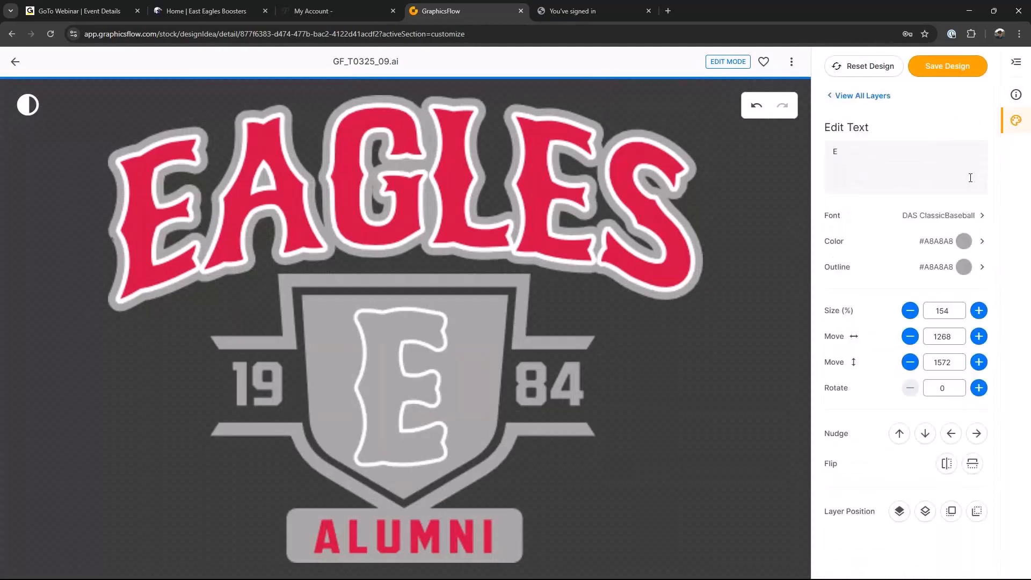
pyautogui.click(965, 242)
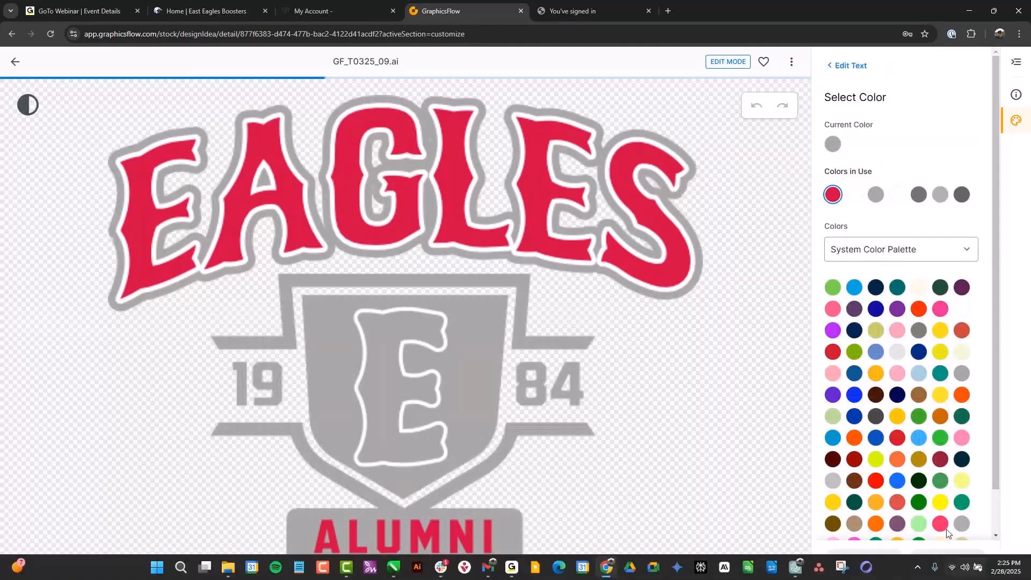
pyautogui.click(935, 565)
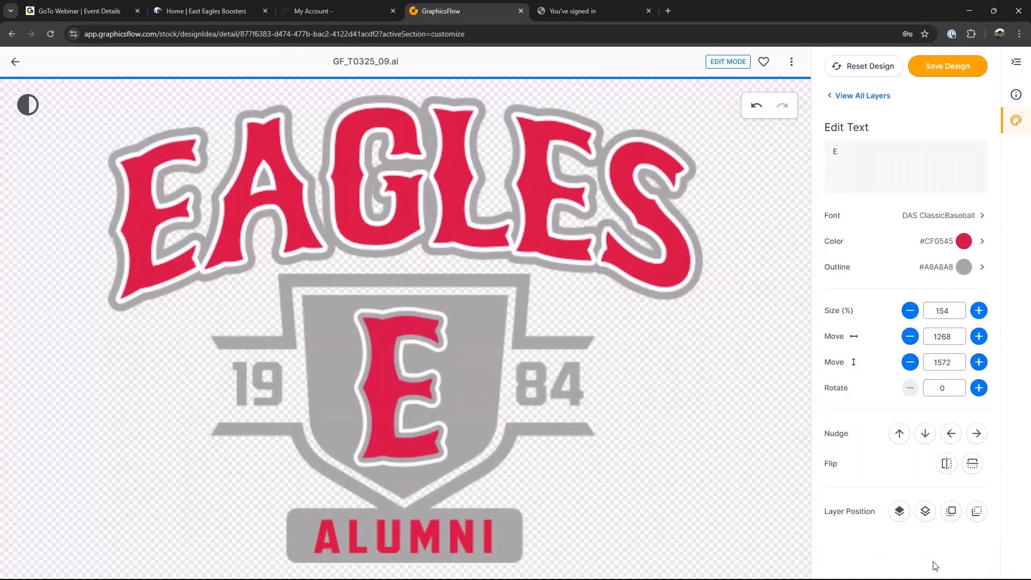
pyautogui.click(848, 96)
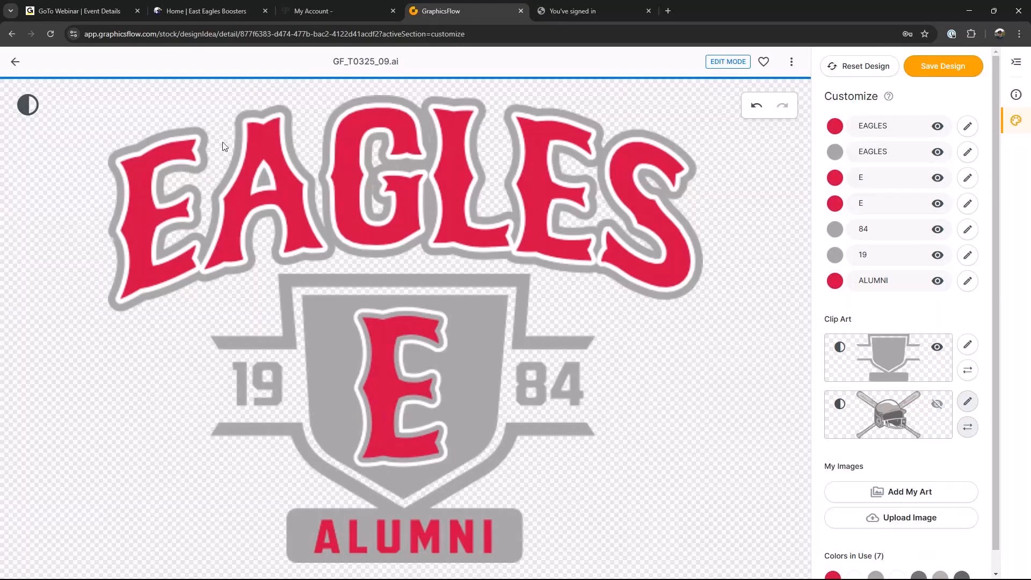
# Replace the red used throughout the design with golden yellow #FCB514, previewing the design on the dark background
pyautogui.click(28, 104)
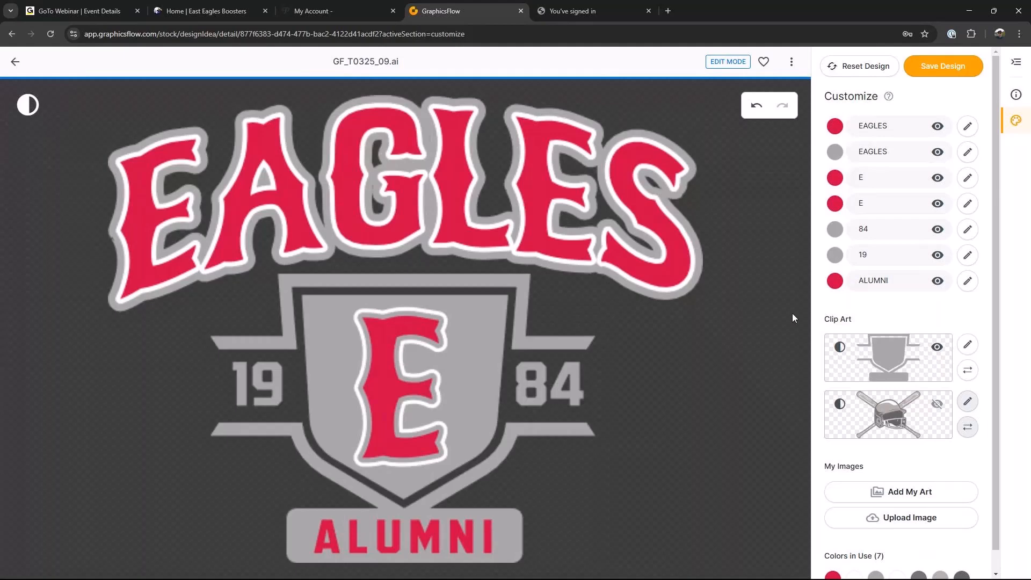
pyautogui.scroll(-2, 913, 518)
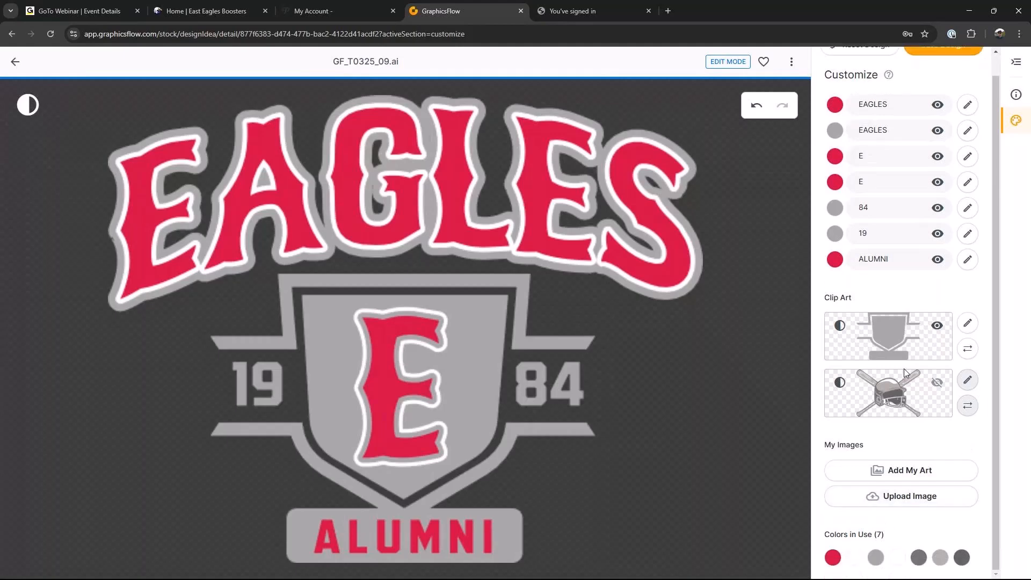
pyautogui.moveTo(834, 560)
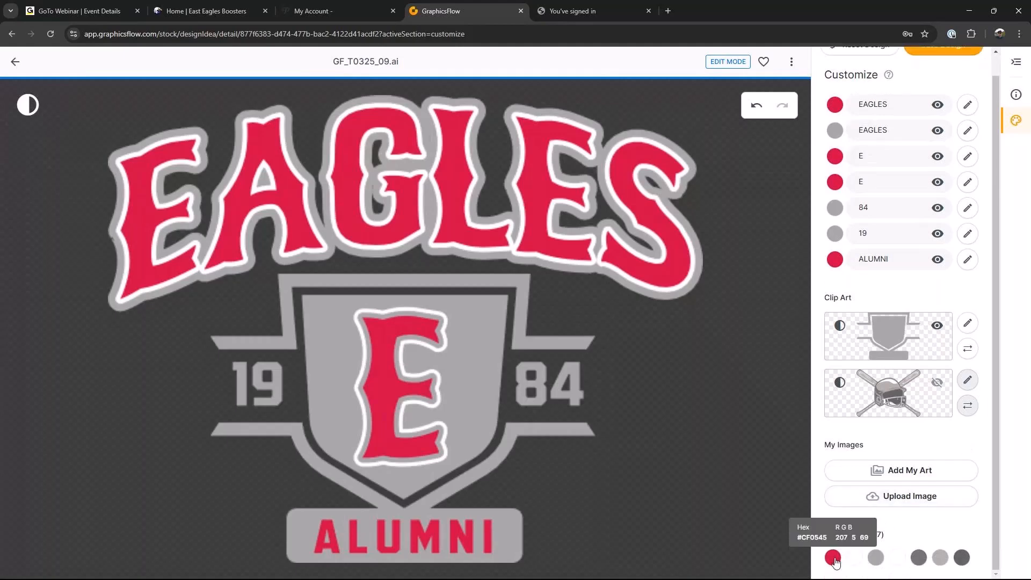
pyautogui.moveTo(875, 562)
pyautogui.click(834, 559)
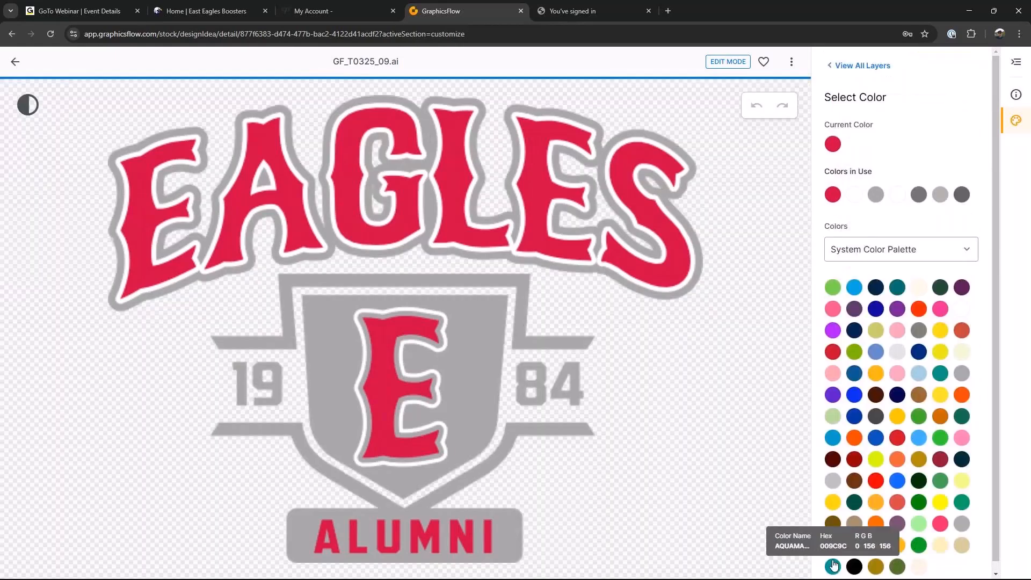
pyautogui.click(876, 373)
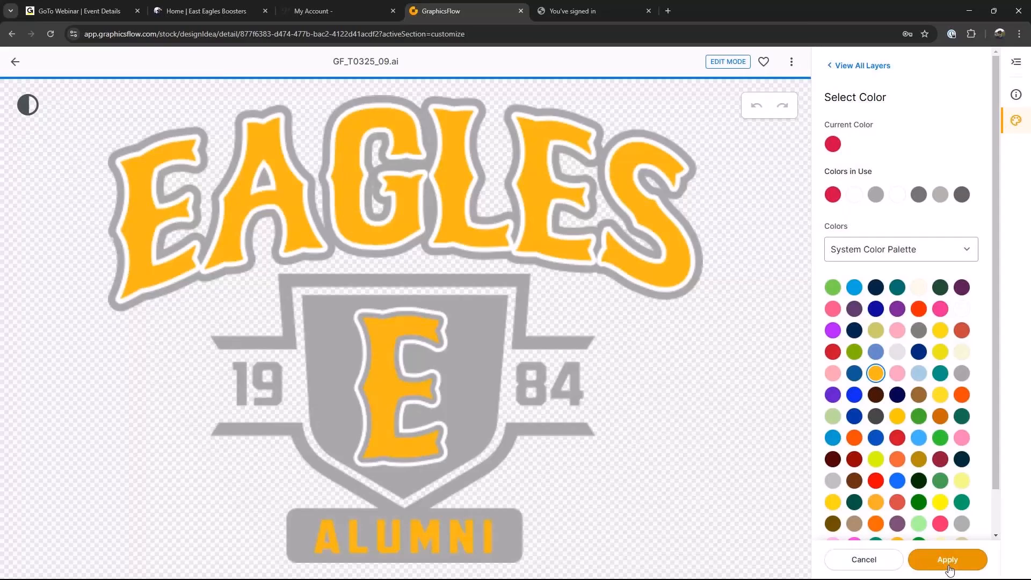
pyautogui.click(948, 567)
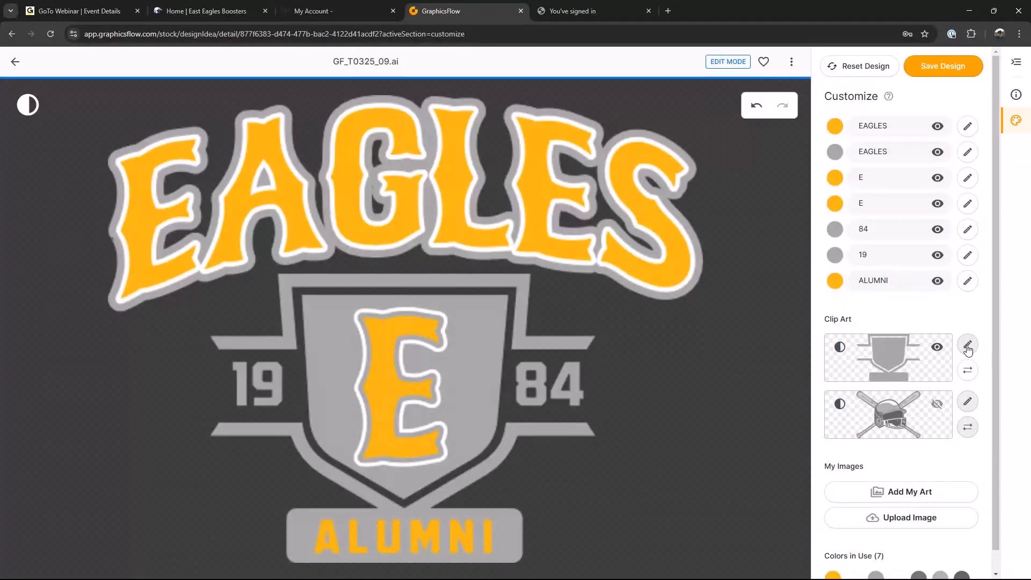
# Recolor the shield clip art to white #FEFEFE and return to the list of all layers
pyautogui.click(967, 346)
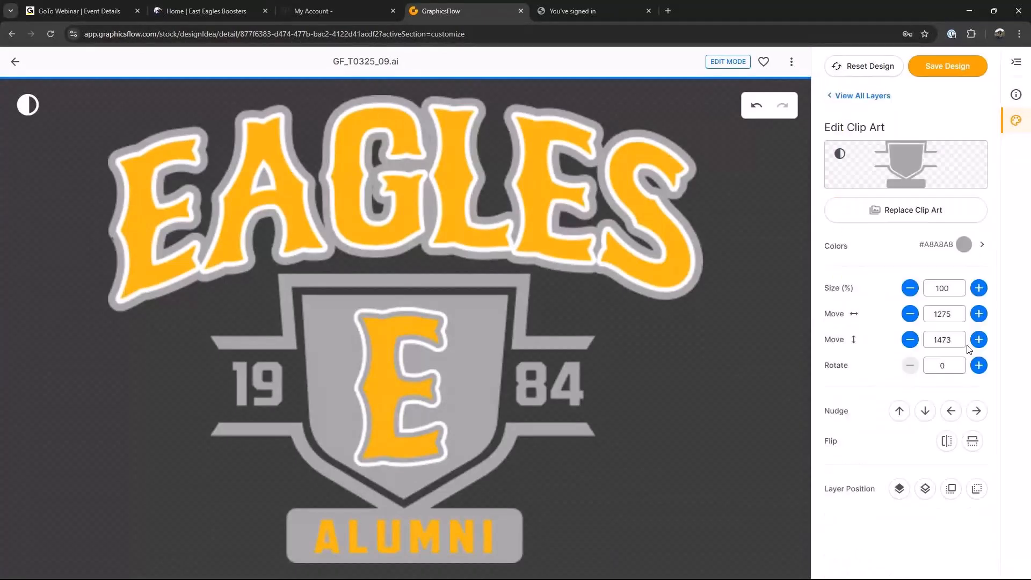
pyautogui.click(964, 245)
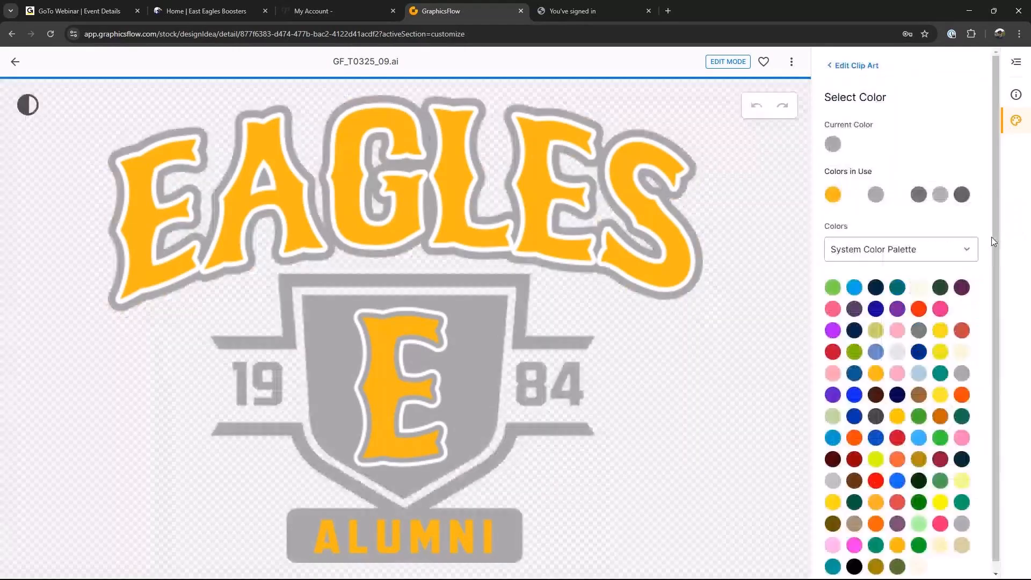
pyautogui.click(855, 196)
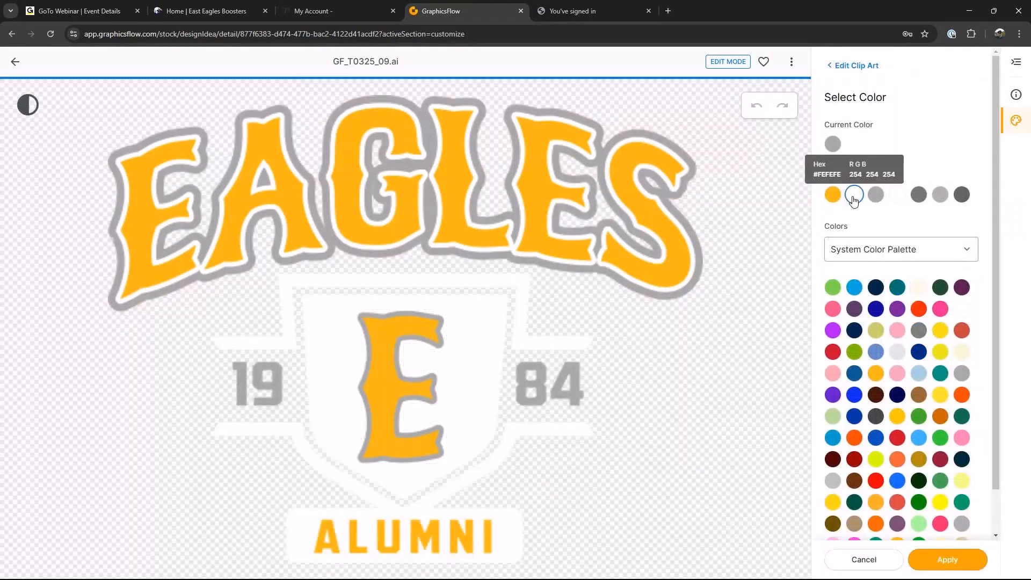
pyautogui.click(947, 559)
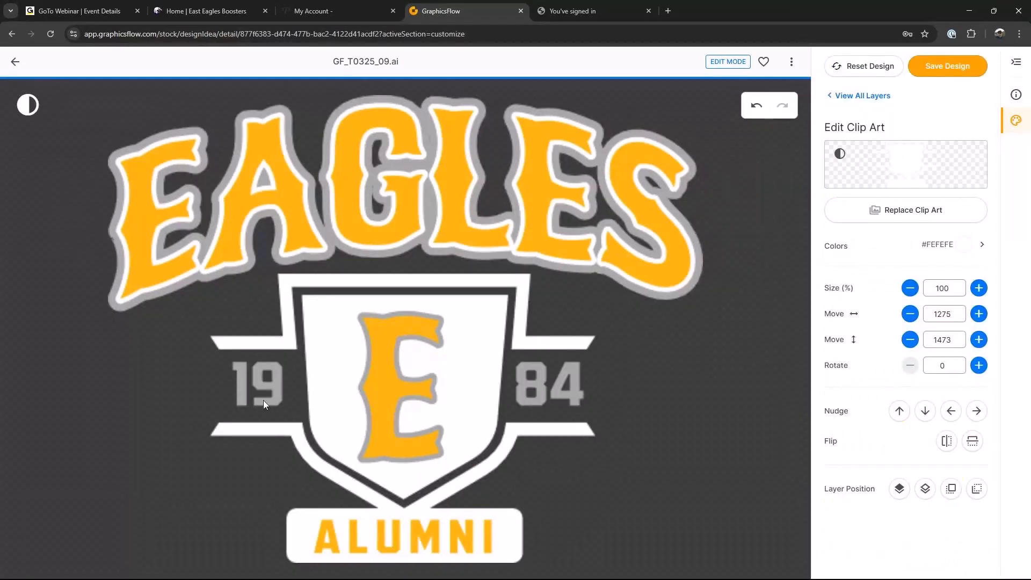
pyautogui.click(832, 95)
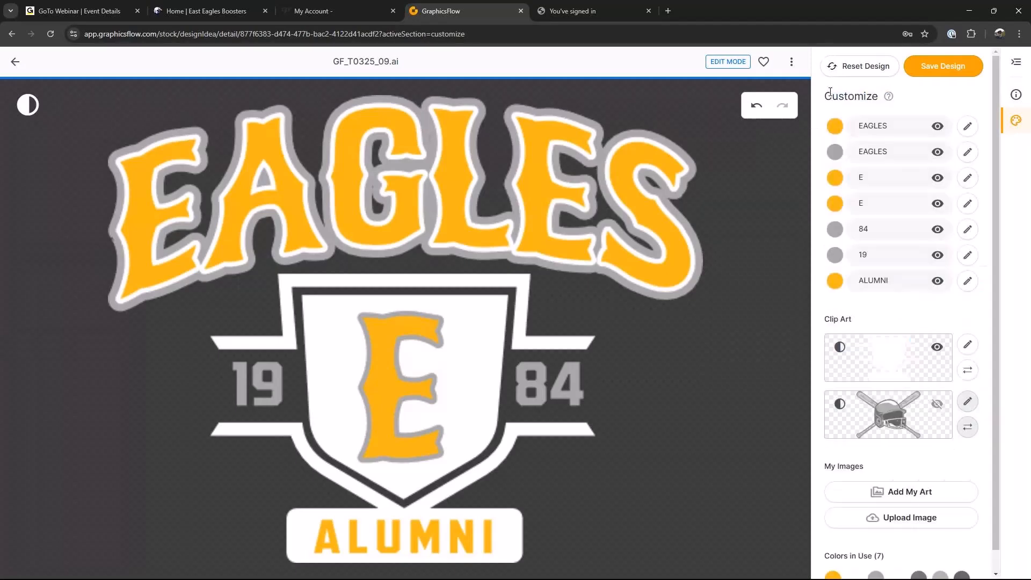
# Change the fill color of the 84 and 19 text layers to golden yellow #FCB514
pyautogui.click(965, 231)
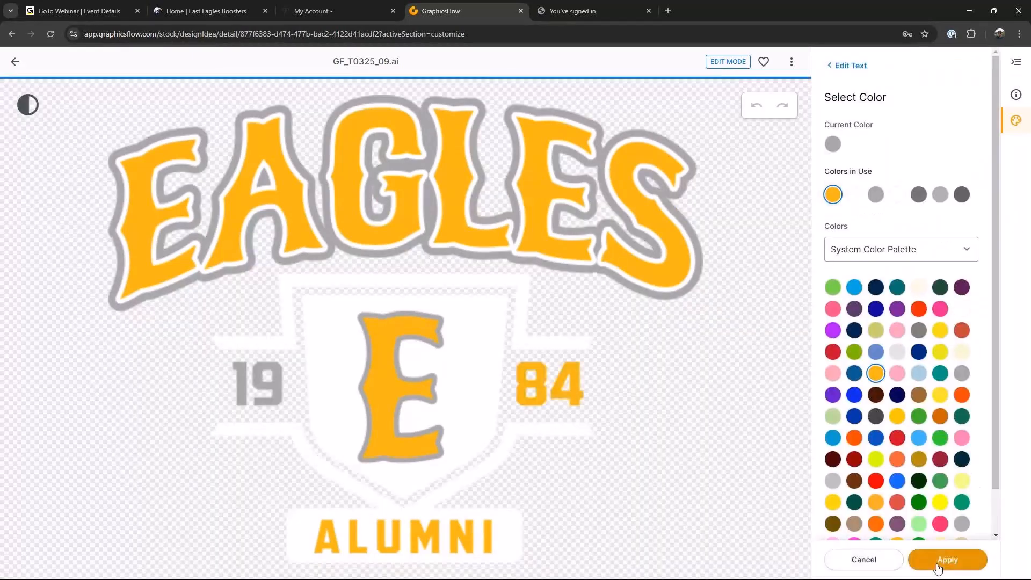
pyautogui.click(938, 561)
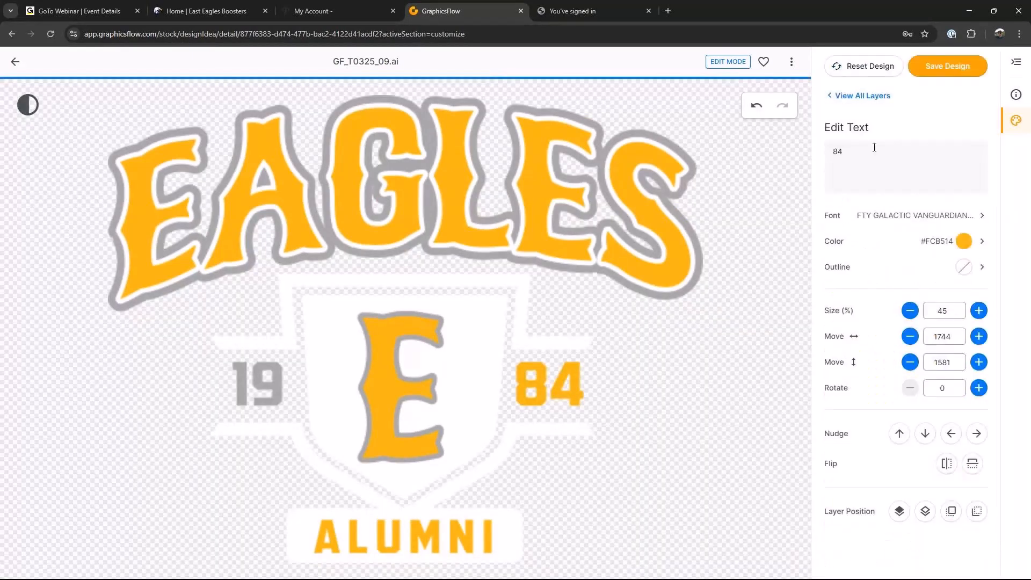
pyautogui.click(845, 97)
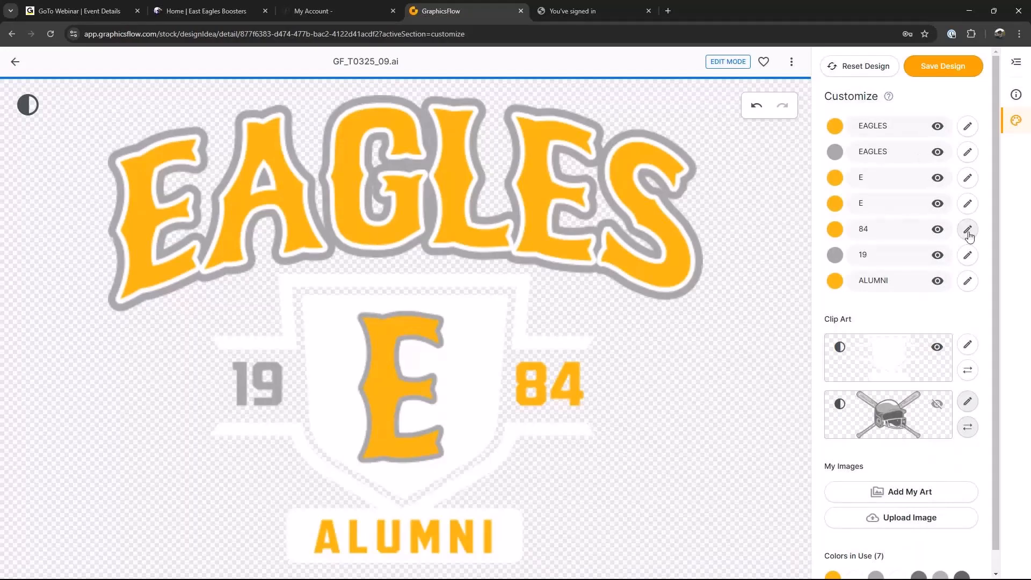
pyautogui.click(966, 257)
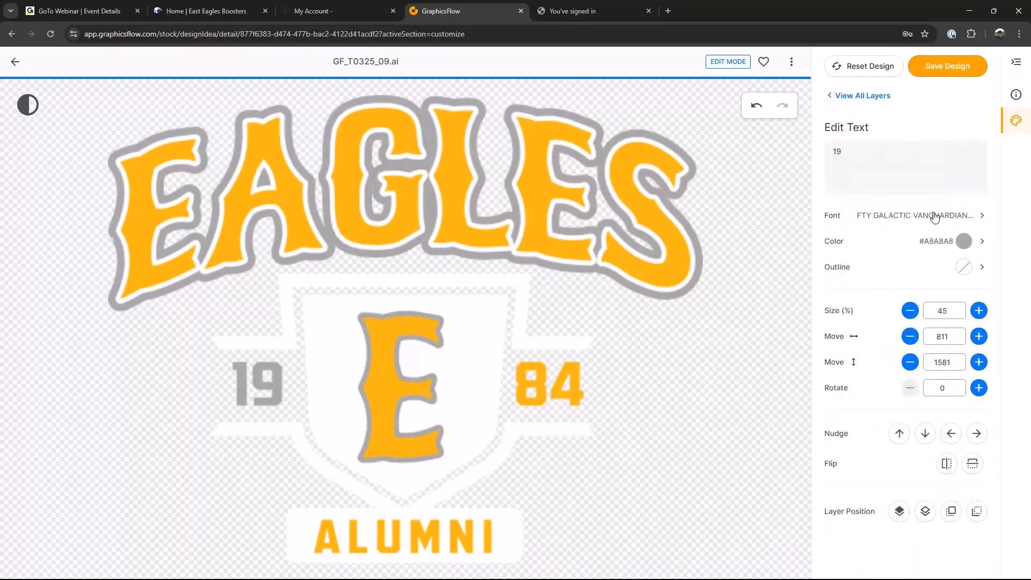
pyautogui.click(945, 241)
pyautogui.click(833, 194)
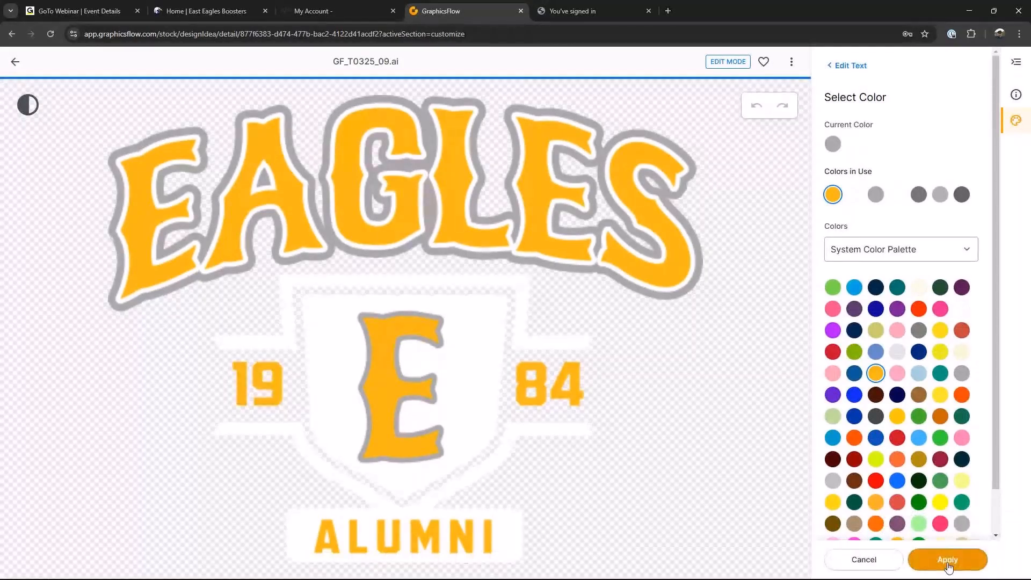
pyautogui.click(946, 559)
# Examine the Standard Colors and Harkness Ranch palettes for the 19 text, switch back to System Color Palette and return to the text settings
pyautogui.click(977, 244)
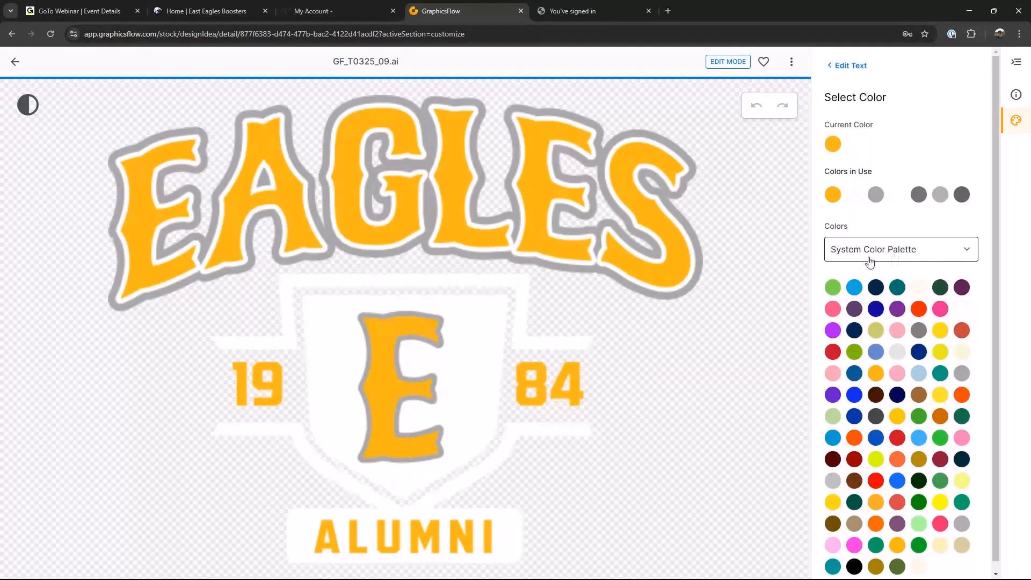
pyautogui.click(870, 259)
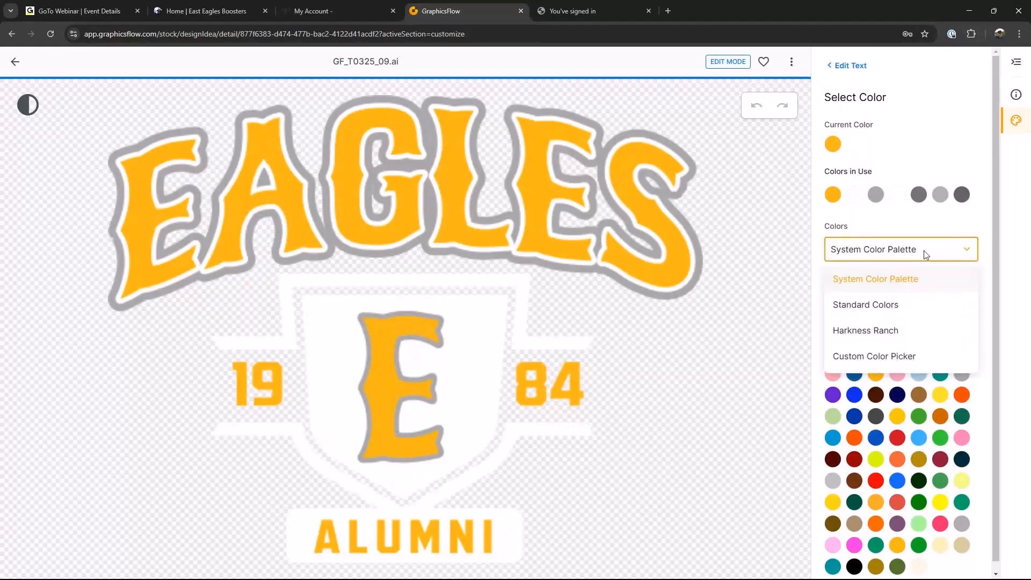
pyautogui.click(877, 306)
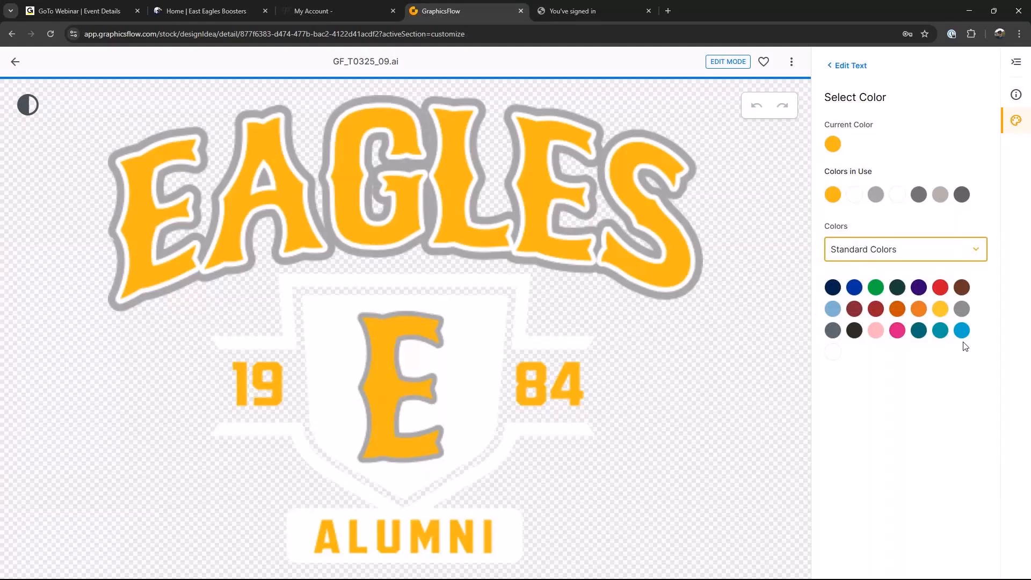
pyautogui.click(981, 250)
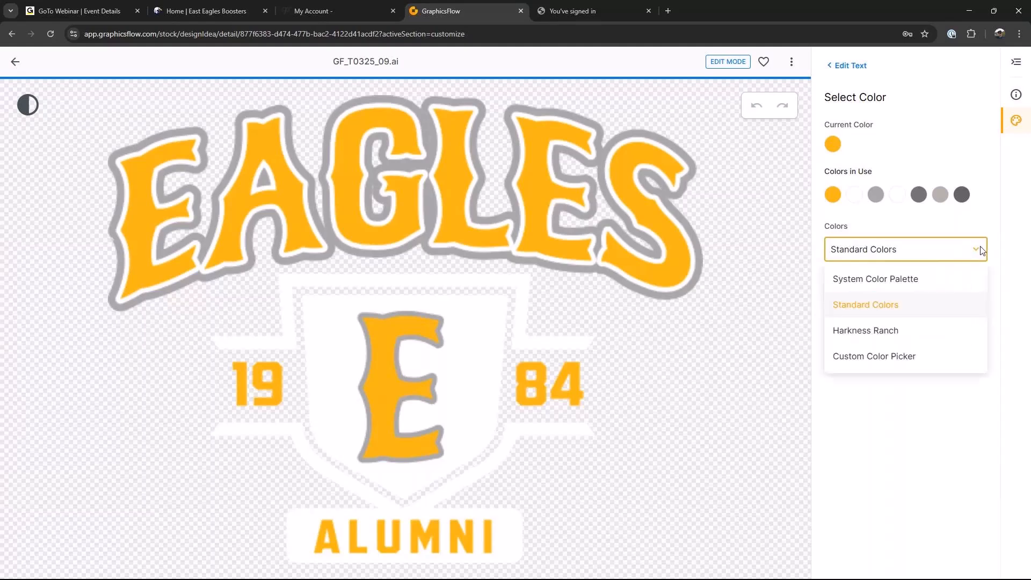
pyautogui.click(882, 331)
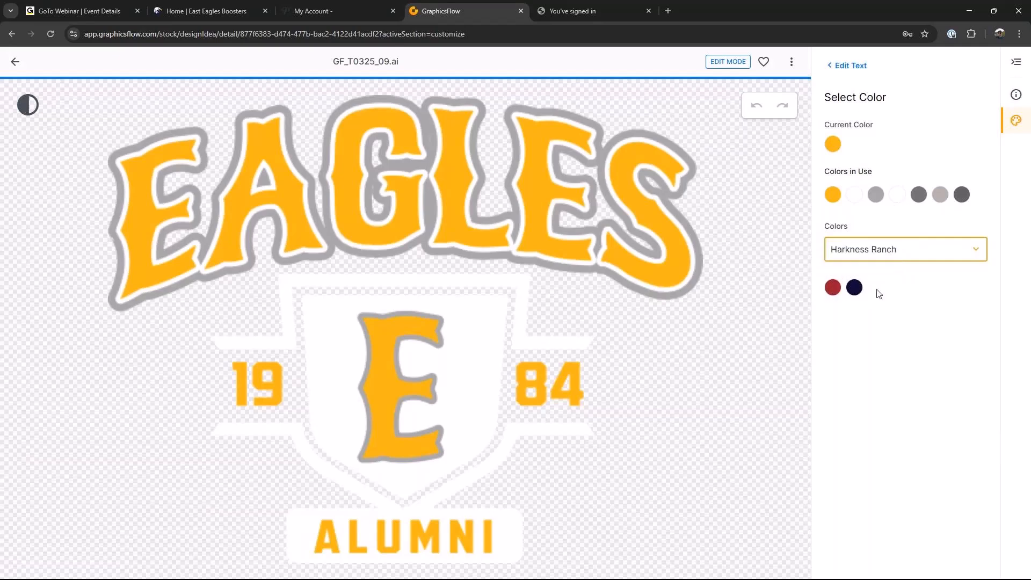
pyautogui.click(974, 259)
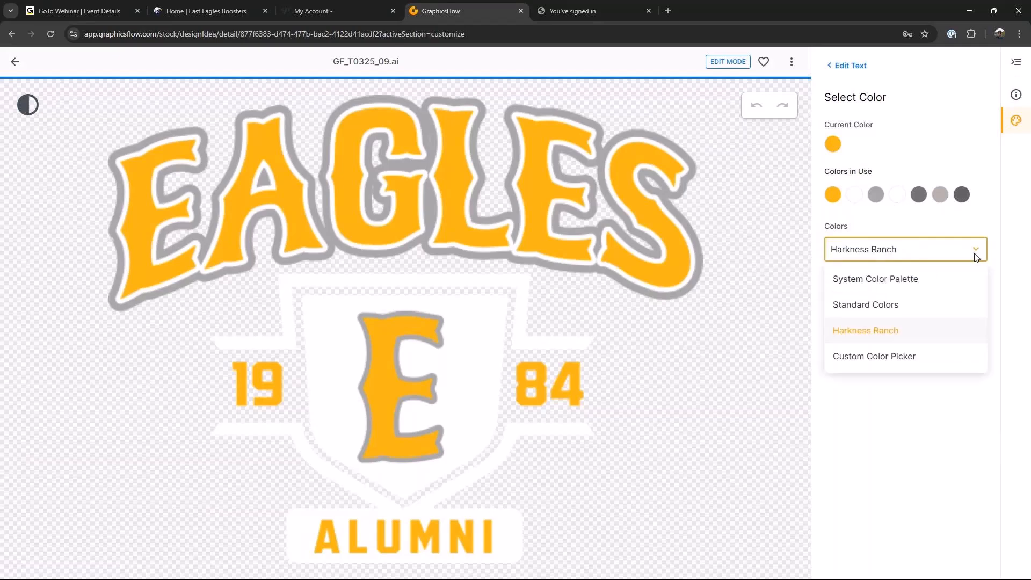
pyautogui.click(895, 280)
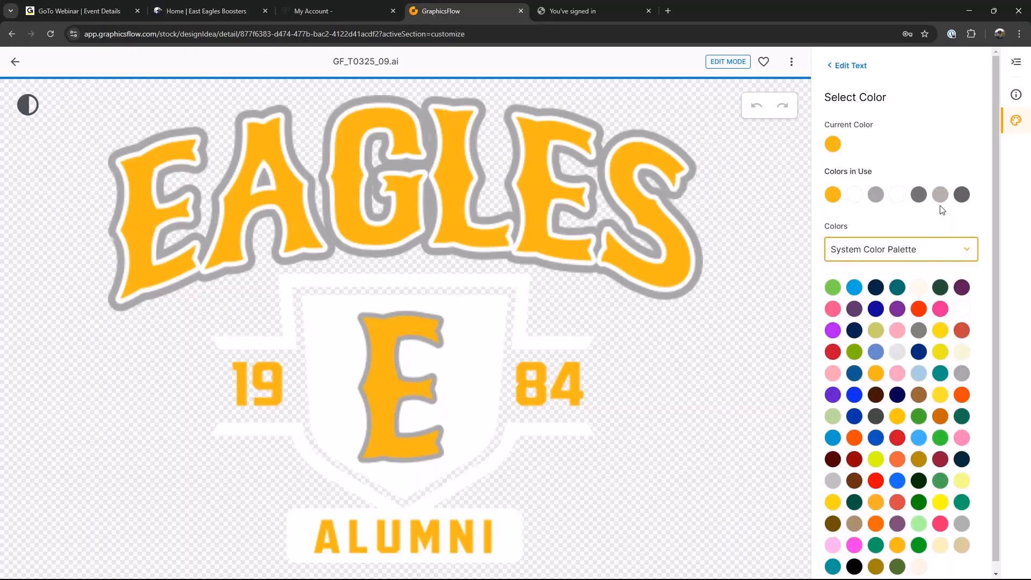
pyautogui.click(851, 66)
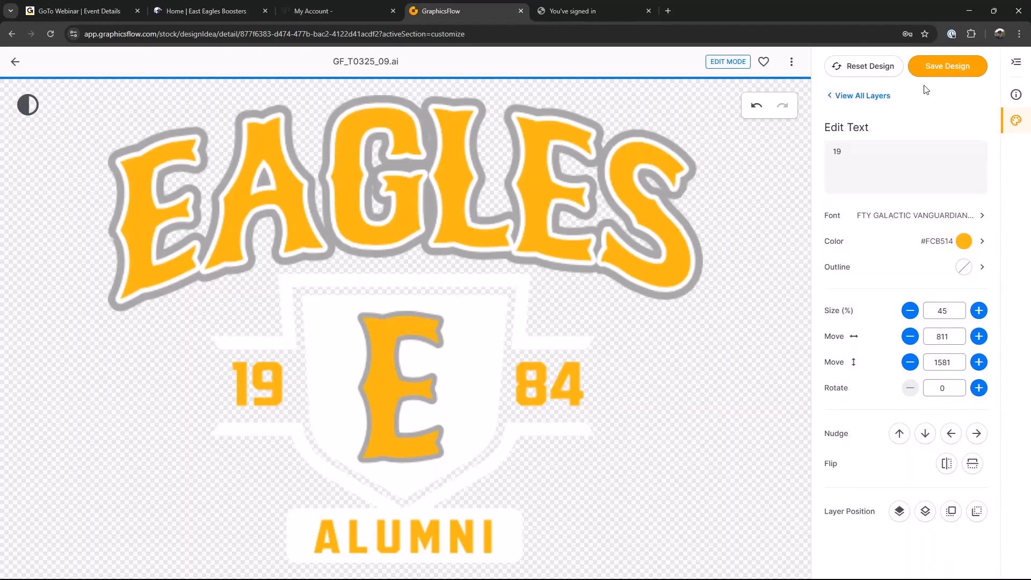
# Start saving the design to My Art under the name East Eagles Alumni 84
pyautogui.click(949, 69)
pyautogui.moveTo(911, 145); pyautogui.dragTo(820, 151)
pyautogui.write('East')
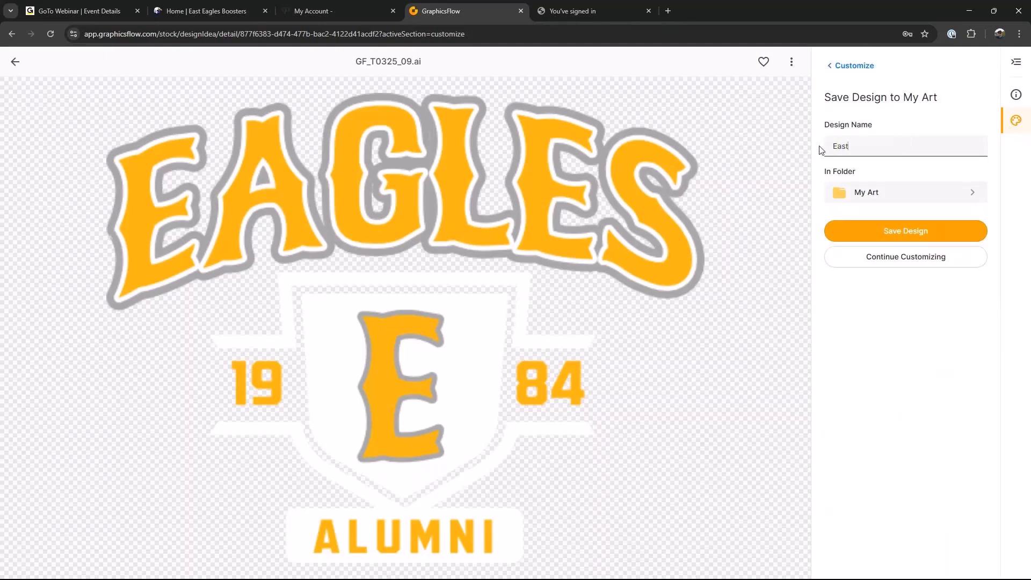
pyautogui.write(' Eagles Alumni 84')
# Choose the East Eagles folder as the destination and save the design there
pyautogui.click(972, 195)
pyautogui.scroll(-5, 911, 267)
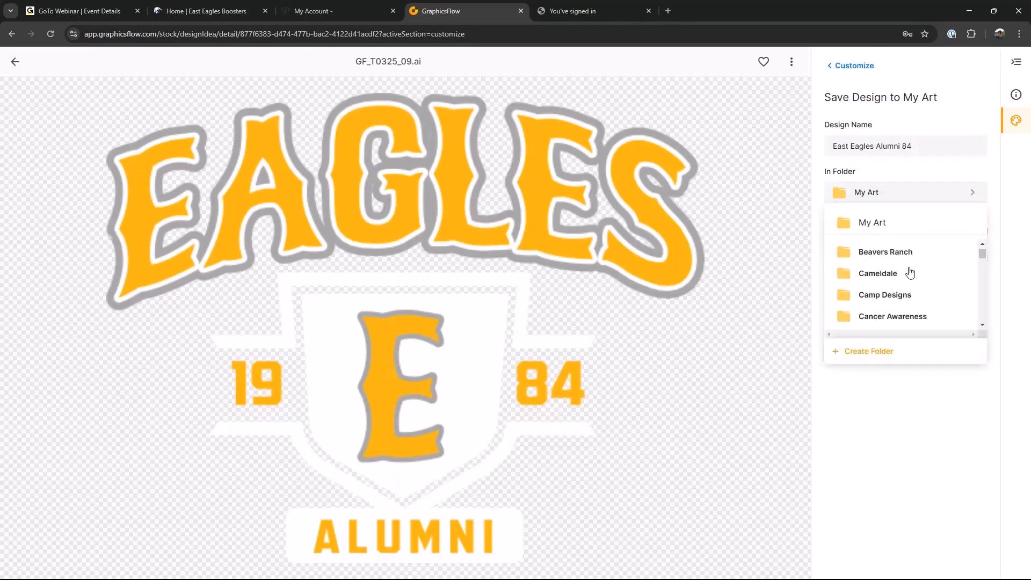
pyautogui.scroll(-5, 913, 271)
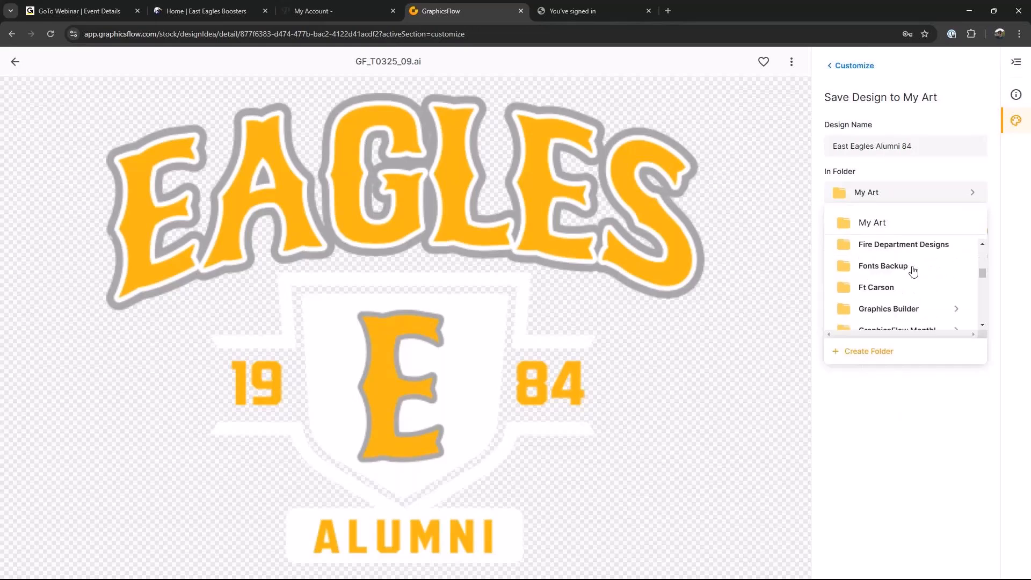
pyautogui.scroll(-2, 913, 271)
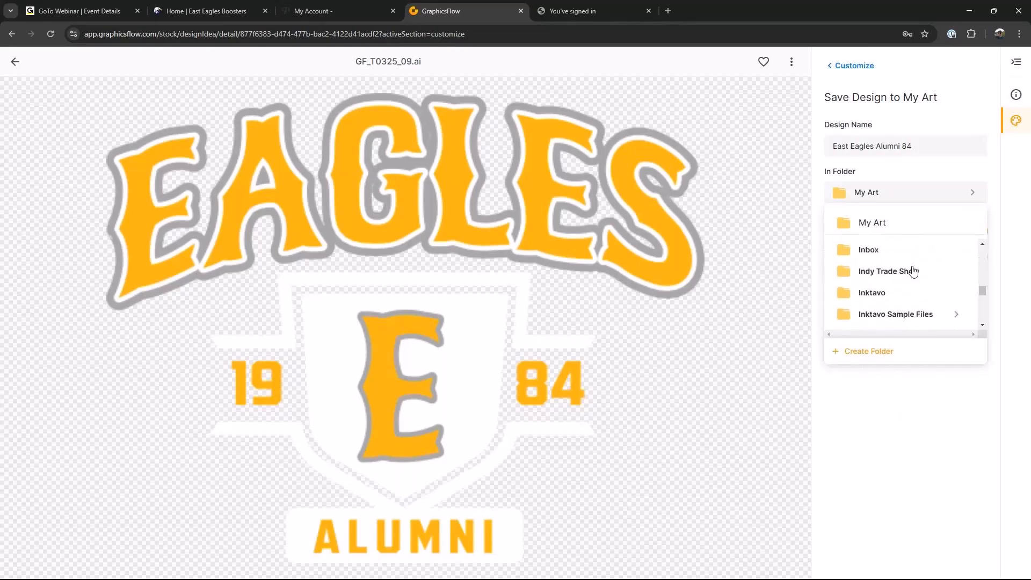
pyautogui.scroll(-5, 913, 271)
pyautogui.moveTo(983, 295)
pyautogui.mouseDown()
pyautogui.moveTo(983, 311)
pyautogui.moveTo(990, 282)
pyautogui.mouseUp()
pyautogui.scroll(3, 929, 281)
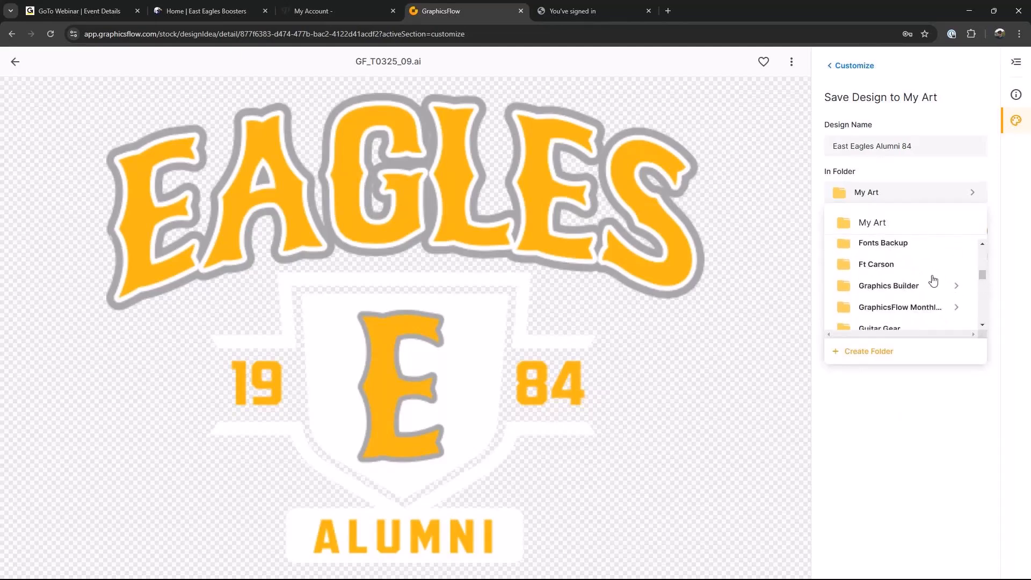
pyautogui.scroll(3, 933, 280)
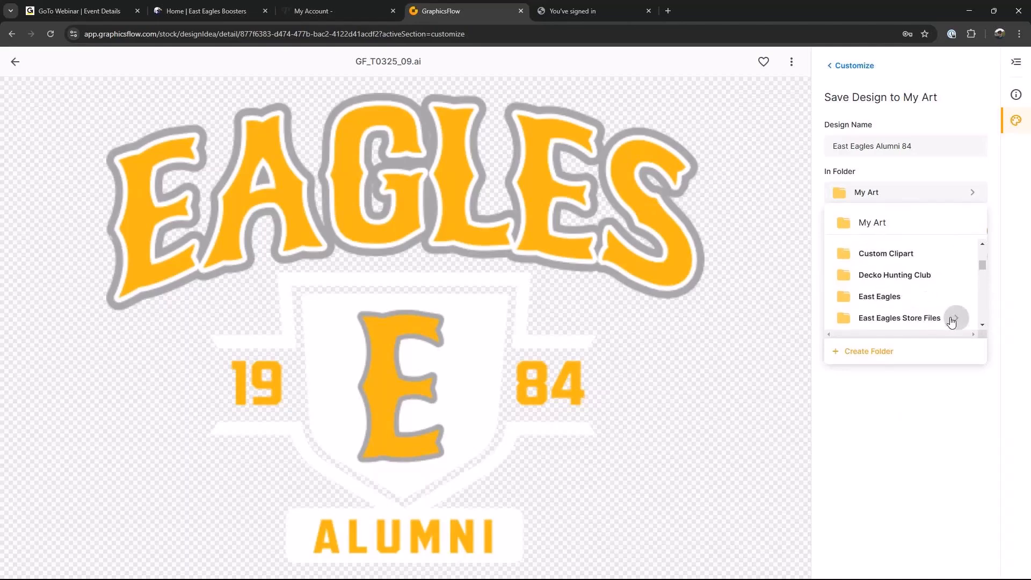
pyautogui.scroll(-2, 928, 267)
pyautogui.scroll(1, 955, 260)
pyautogui.click(875, 279)
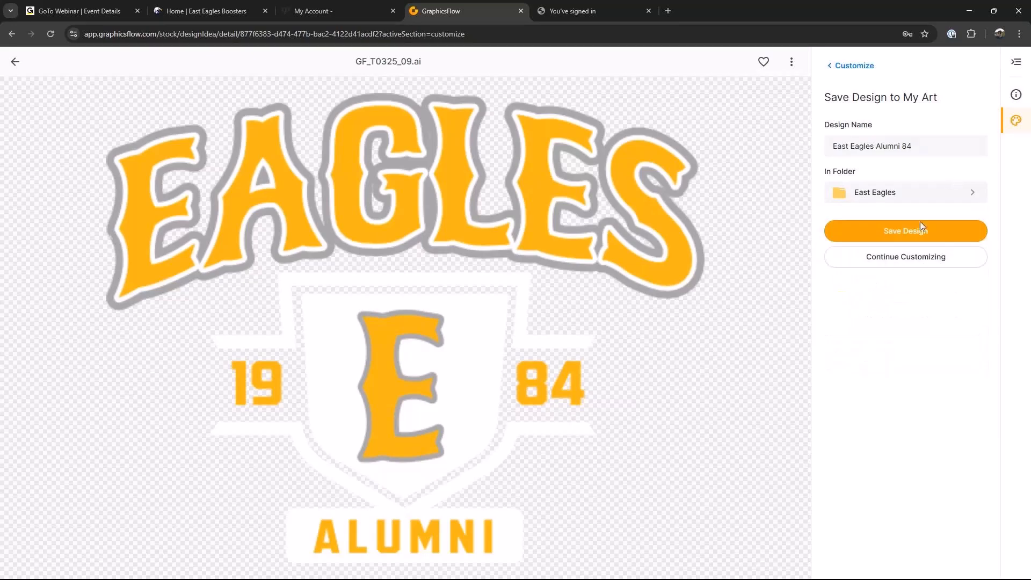
pyautogui.click(918, 237)
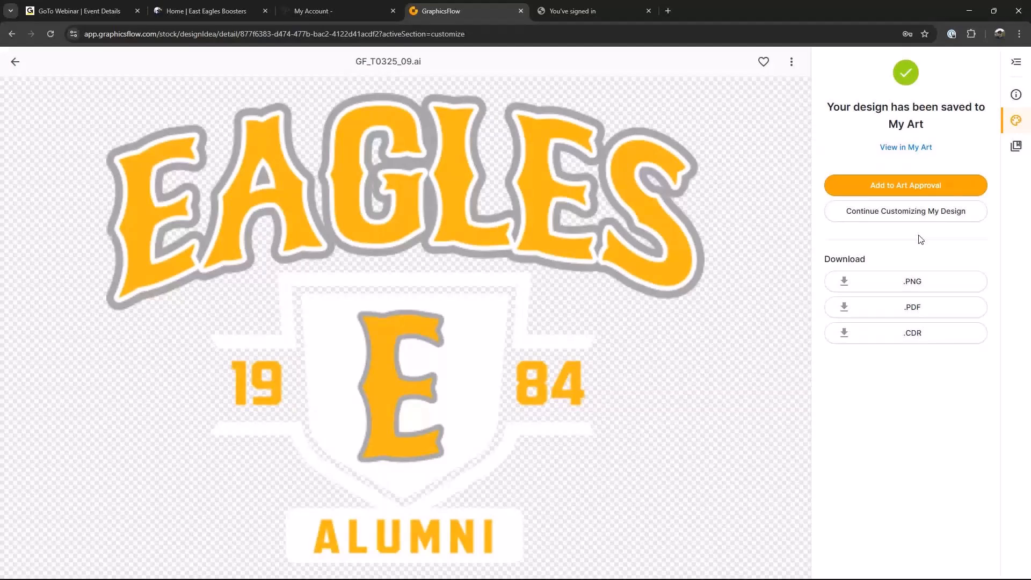
# Download the saved design as PDF and CDR files into the Downloads folder
pyautogui.click(923, 312)
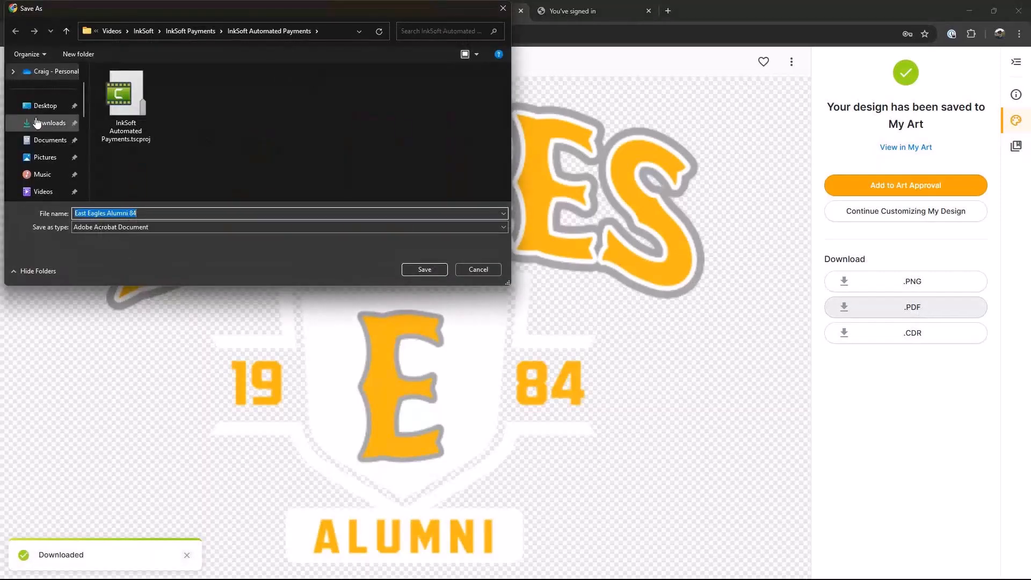
pyautogui.click(48, 123)
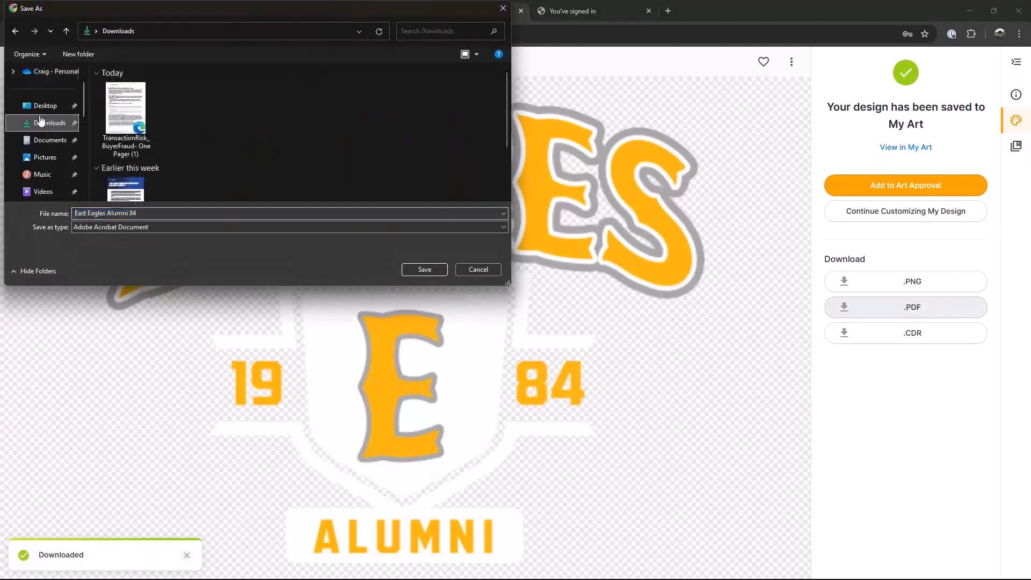
pyautogui.click(424, 271)
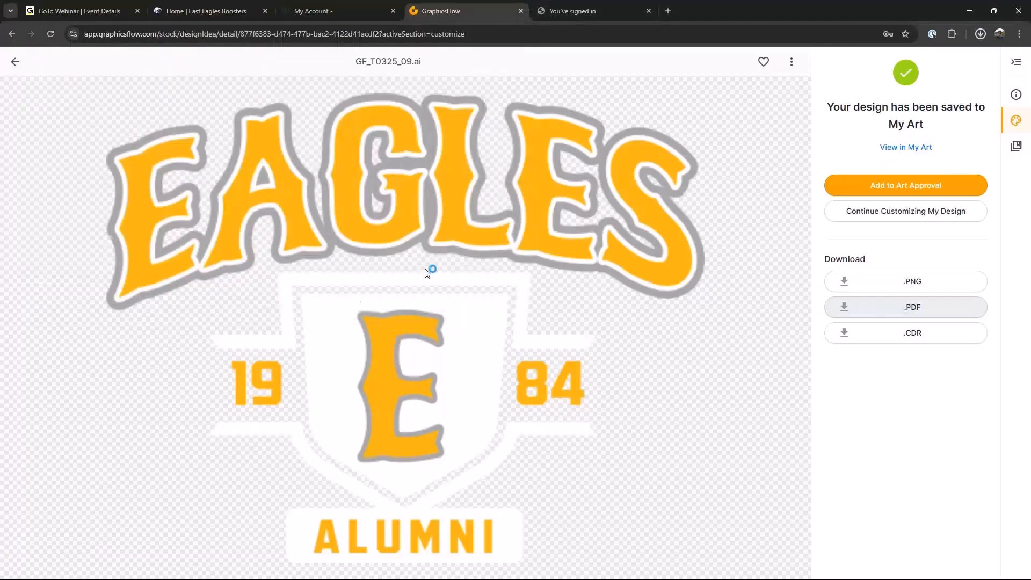
pyautogui.click(922, 343)
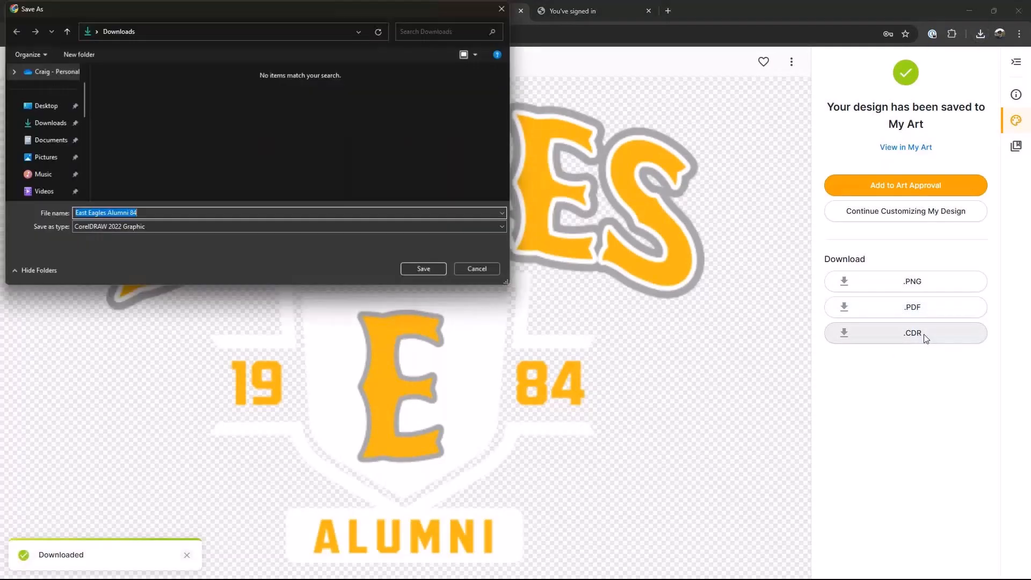
pyautogui.click(47, 123)
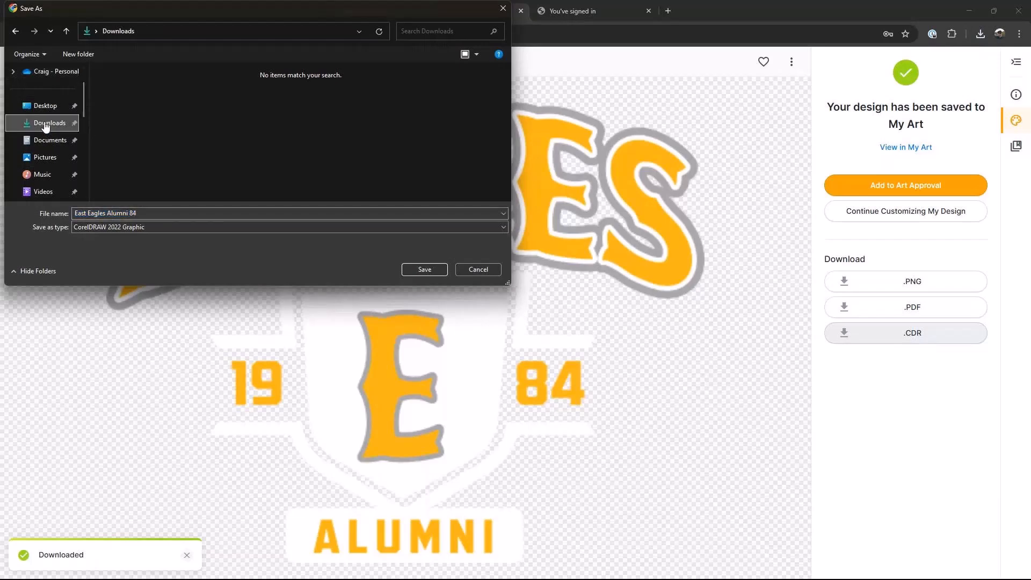
pyautogui.click(432, 270)
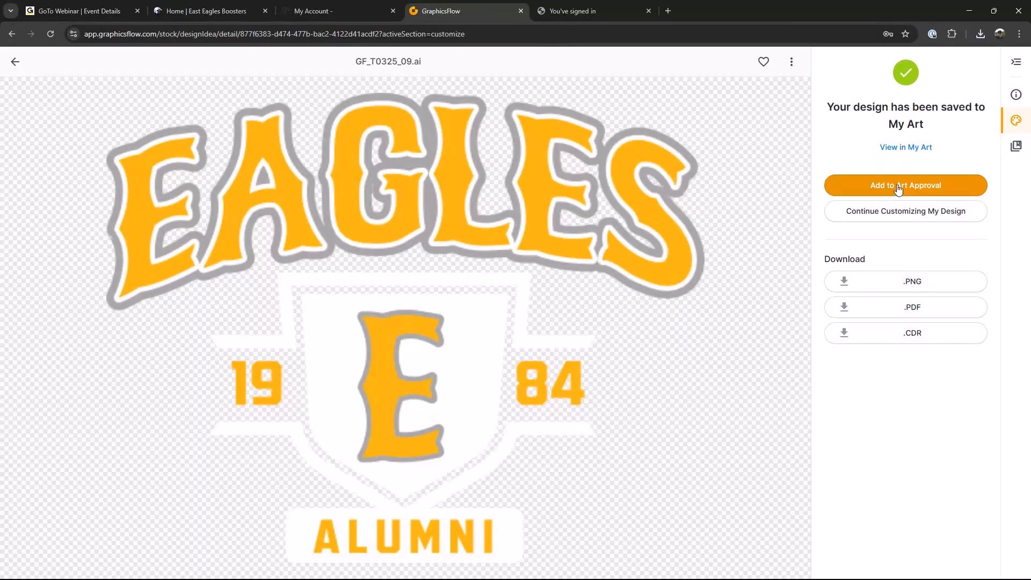
# Add the design to a new art approval named East Eagles Alumni 84 and open that approval
pyautogui.click(898, 186)
pyautogui.click(436, 248)
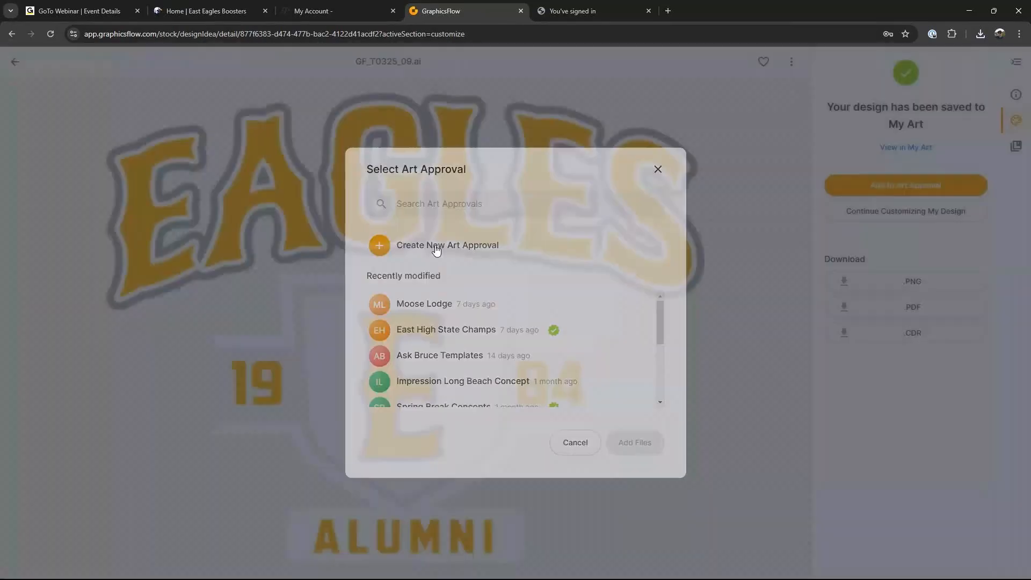
pyautogui.click(396, 269)
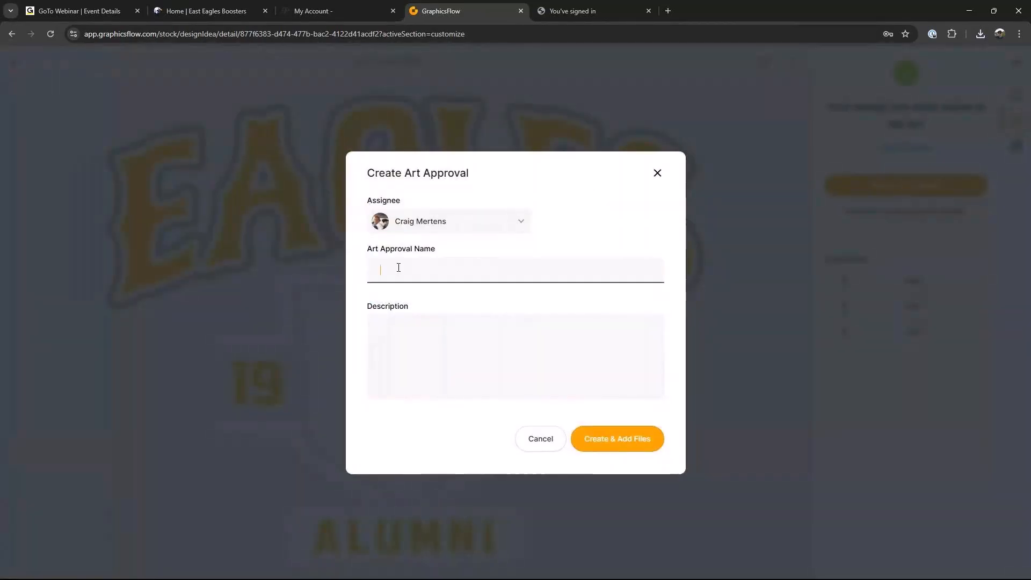
pyautogui.write('East Eagles Alumni 84')
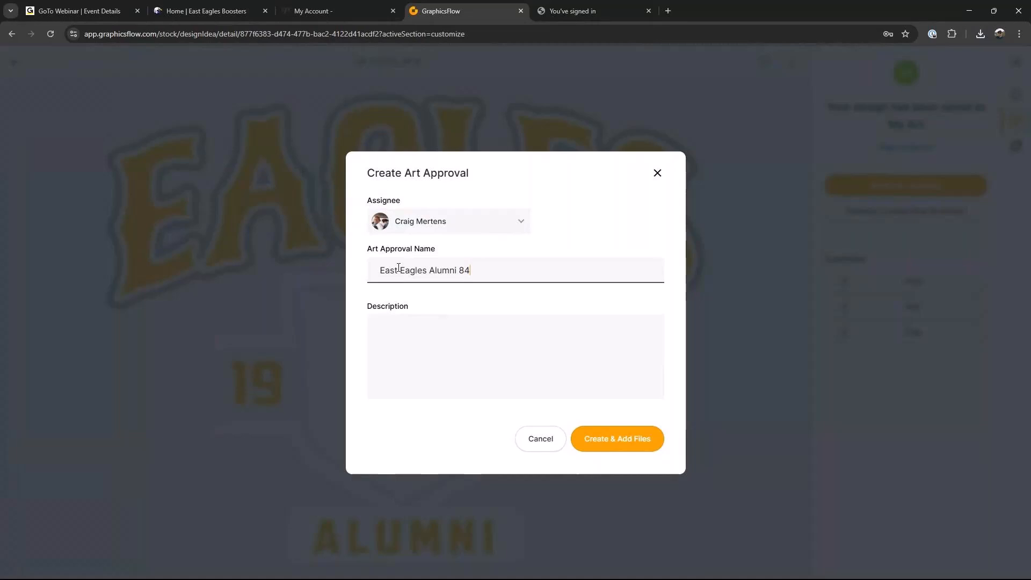
pyautogui.click(622, 443)
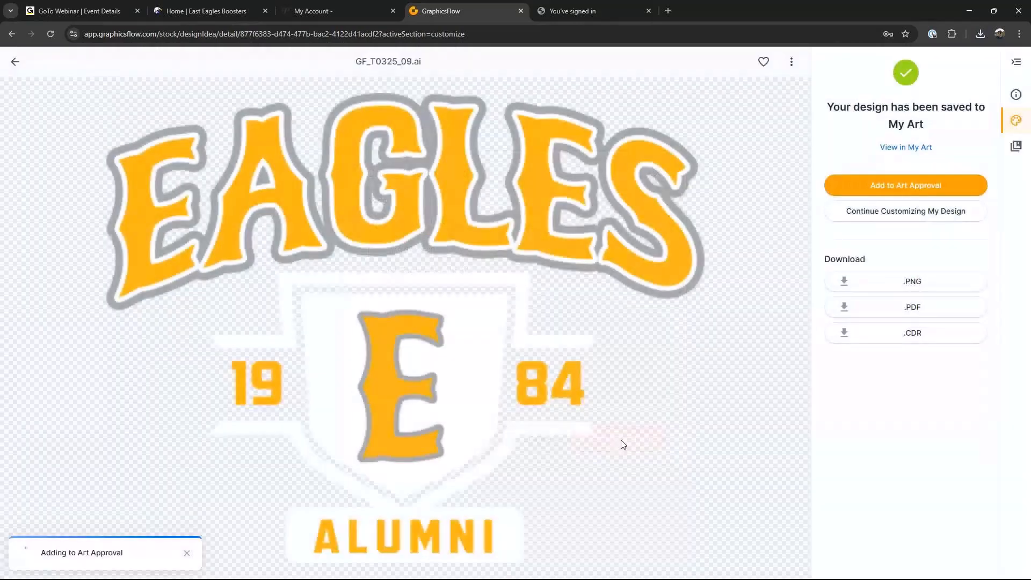
pyautogui.click(83, 557)
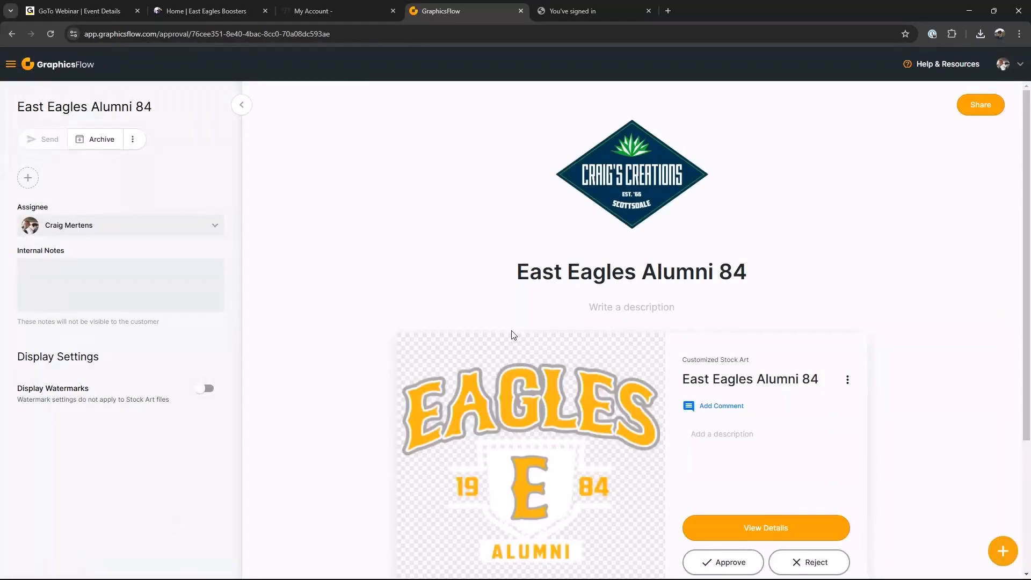
# Set the design's background color in the art approval to navy, RGB 11, 14, 67, and return to the approval page
pyautogui.scroll(-2, 537, 360)
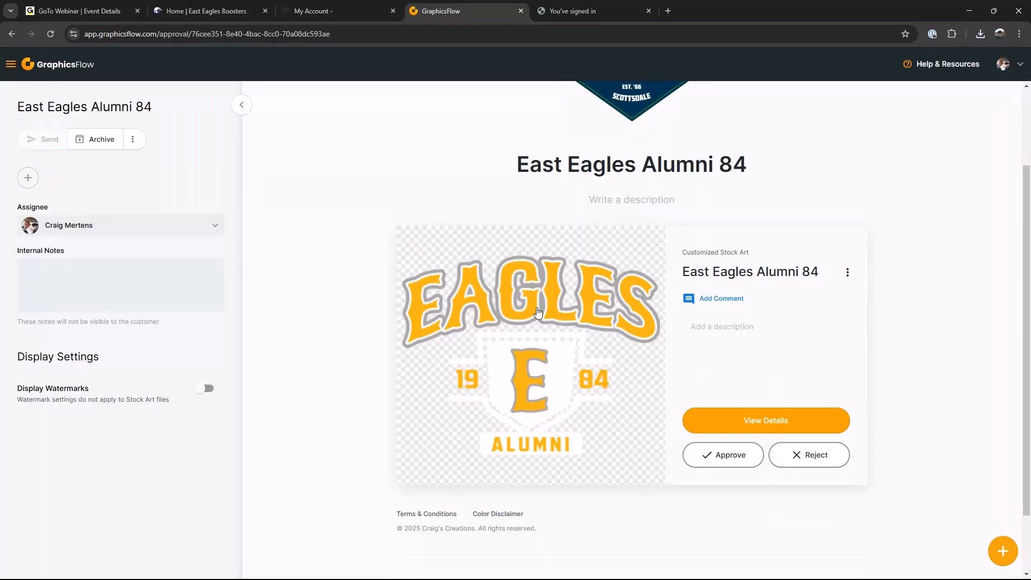
pyautogui.click(538, 311)
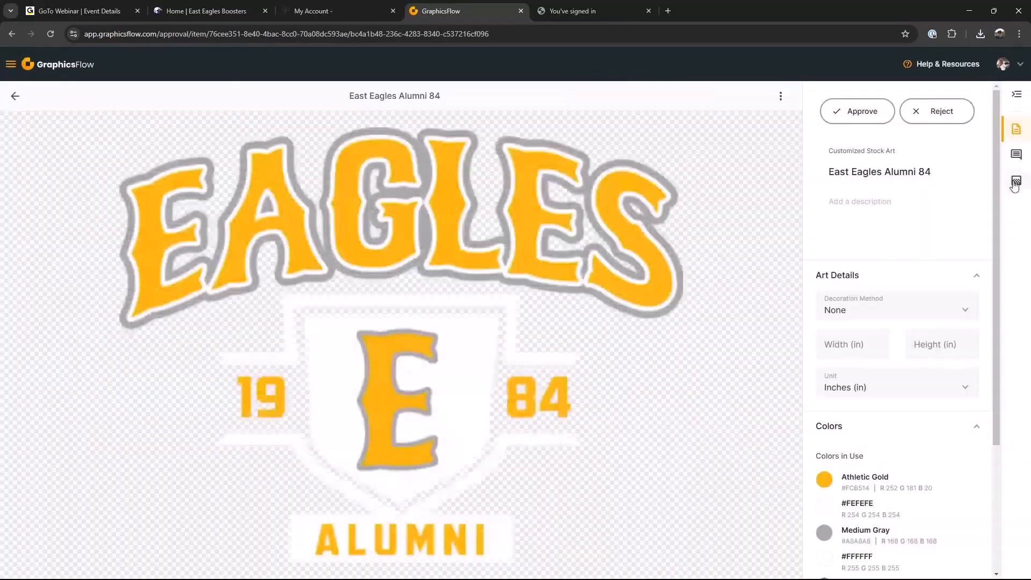
pyautogui.click(1015, 183)
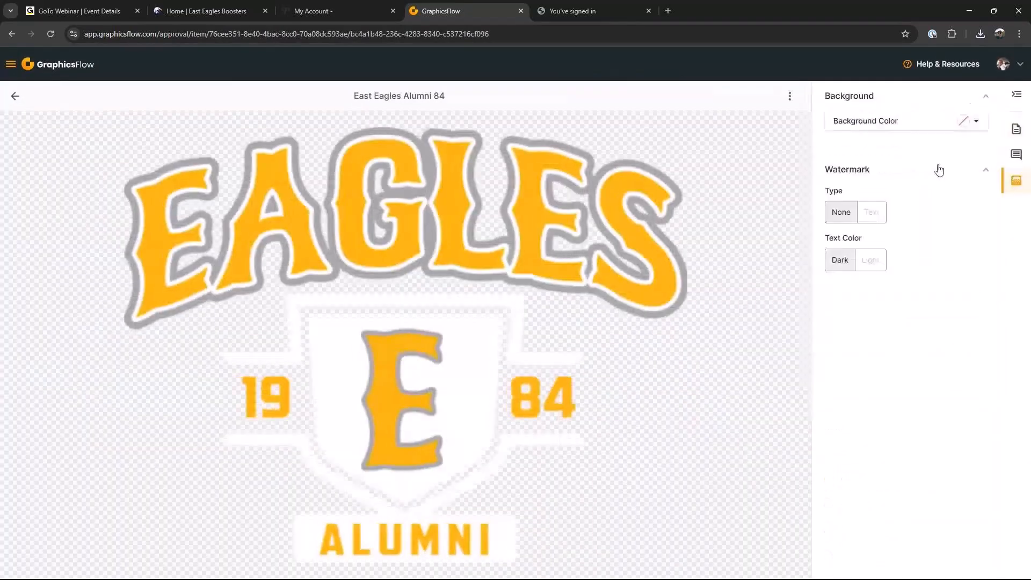
pyautogui.click(982, 129)
pyautogui.click(939, 235)
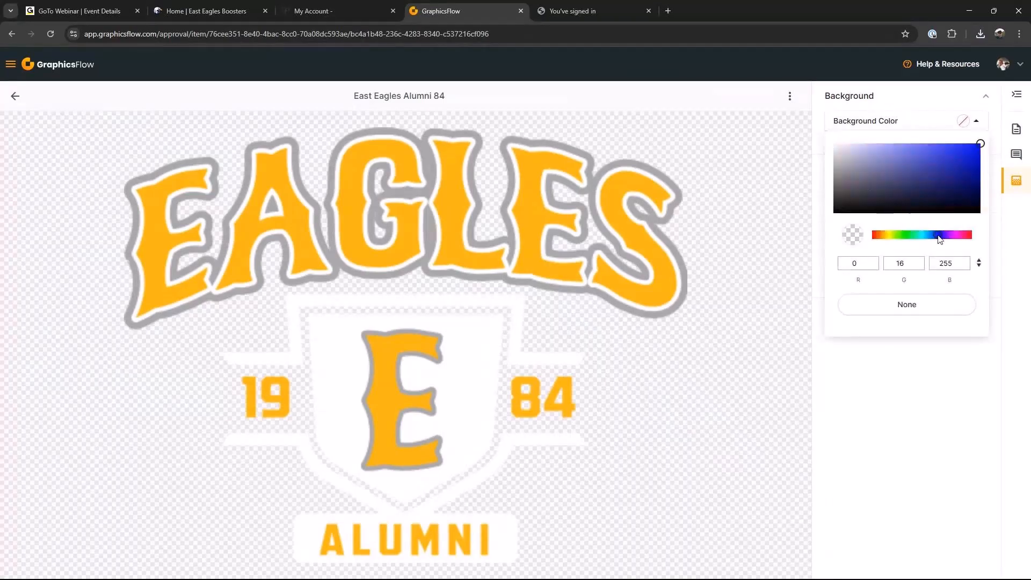
pyautogui.click(951, 201)
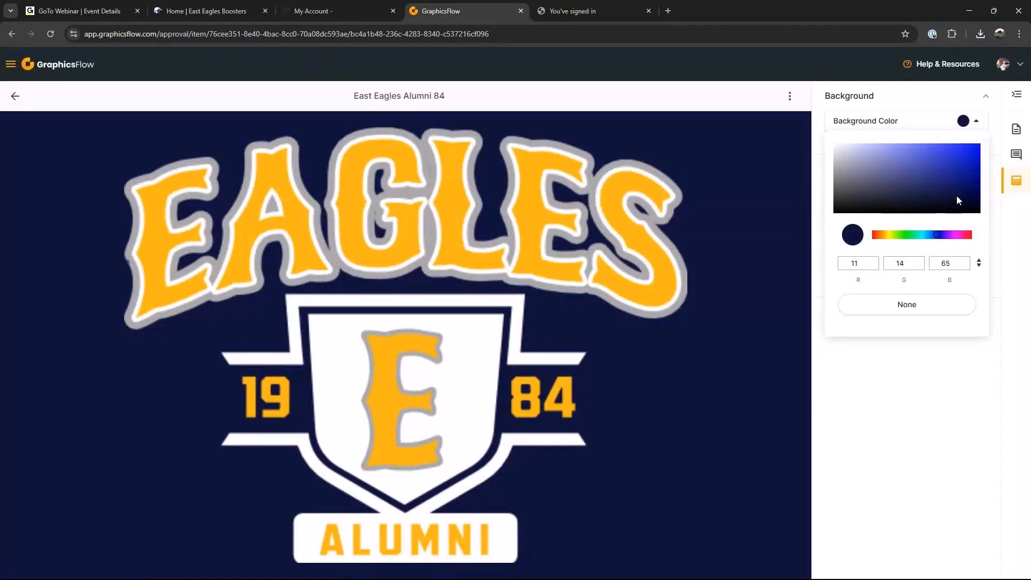
pyautogui.click(965, 205)
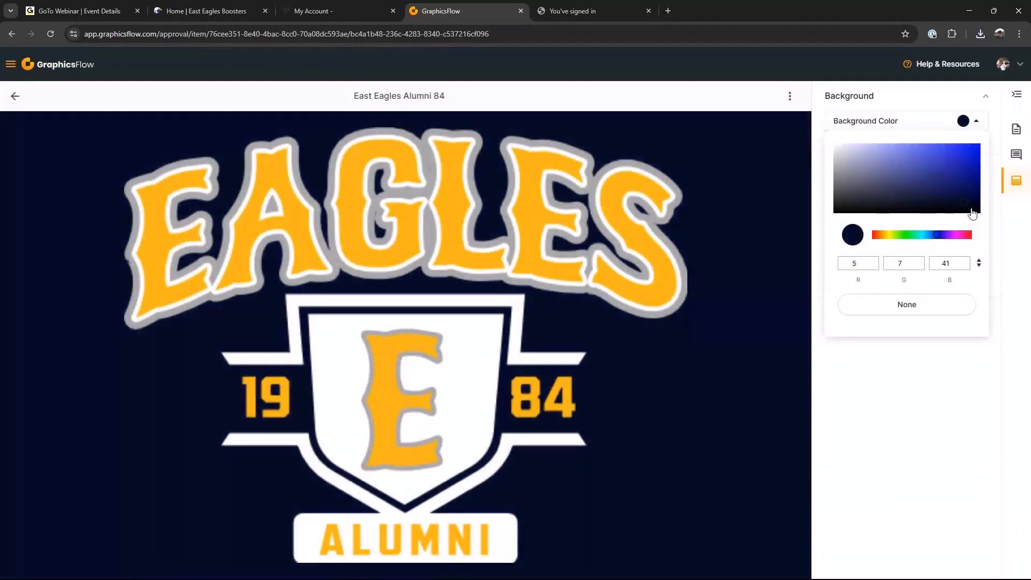
pyautogui.click(967, 209)
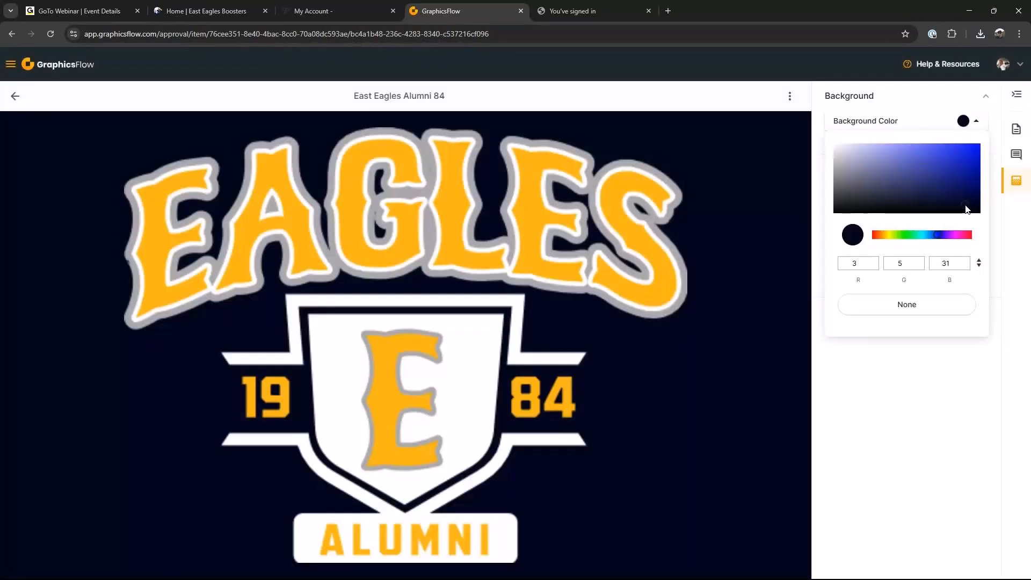
pyautogui.click(963, 196)
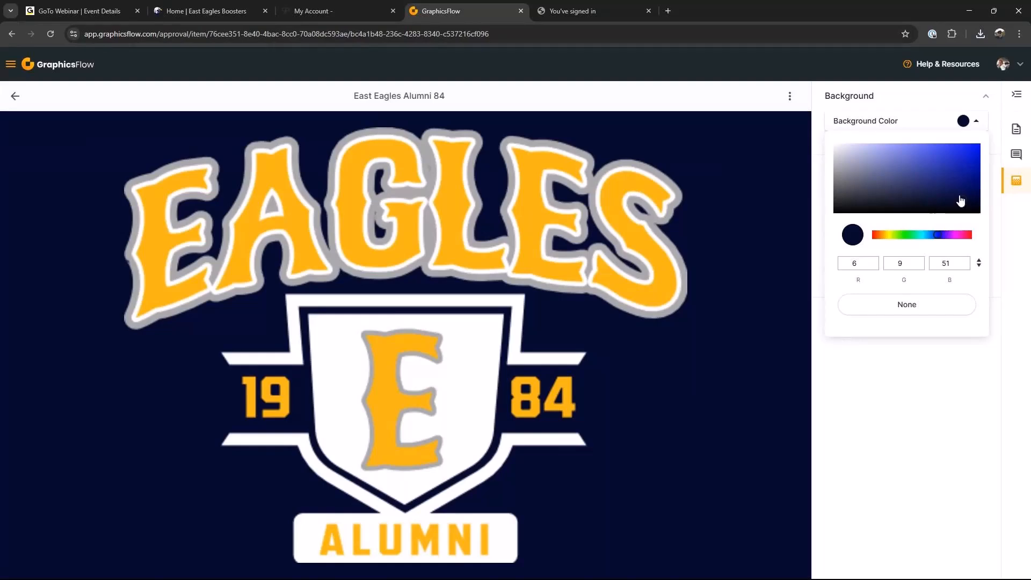
pyautogui.click(957, 194)
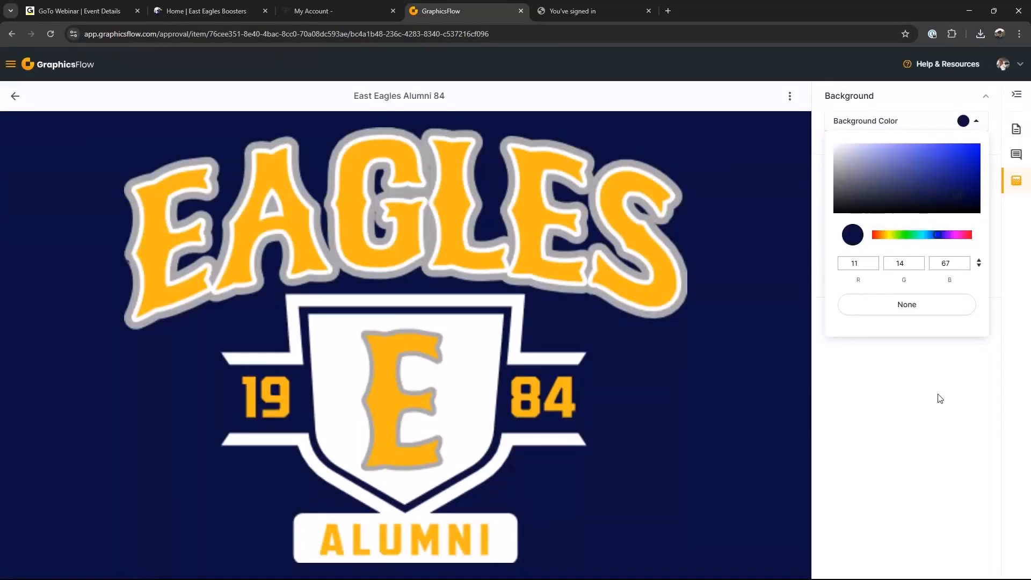
pyautogui.click(939, 400)
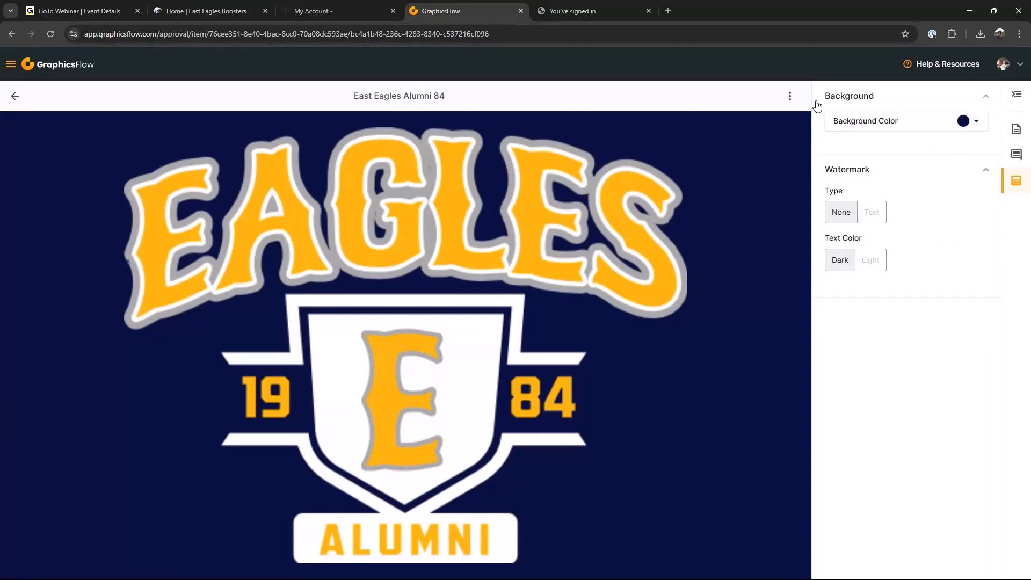
pyautogui.click(16, 96)
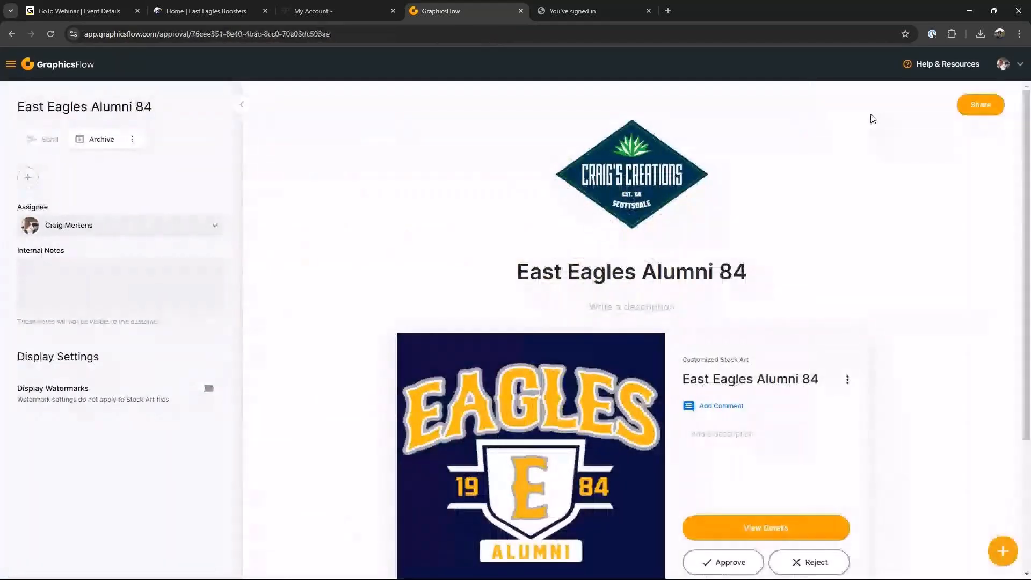
# Invite a collaborator to the art approval by e-mail with Can Comment & Approve permission and send the invitation
pyautogui.click(979, 106)
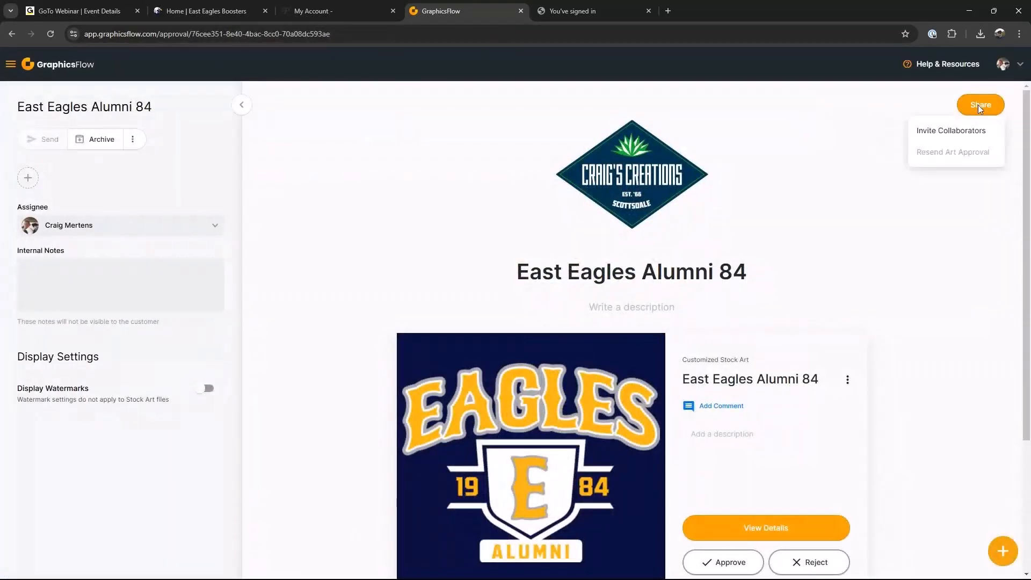
pyautogui.click(957, 131)
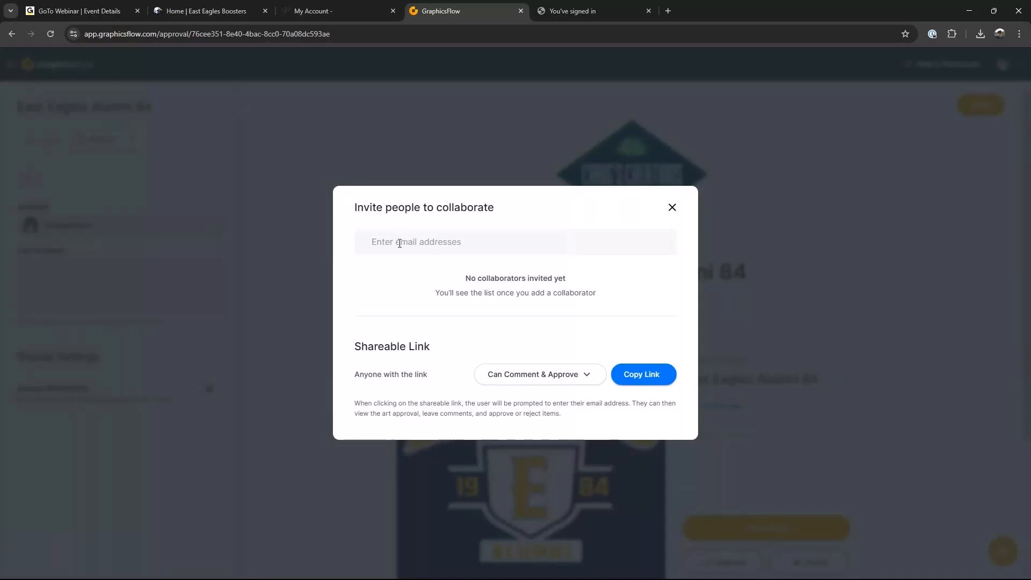
pyautogui.click(593, 382)
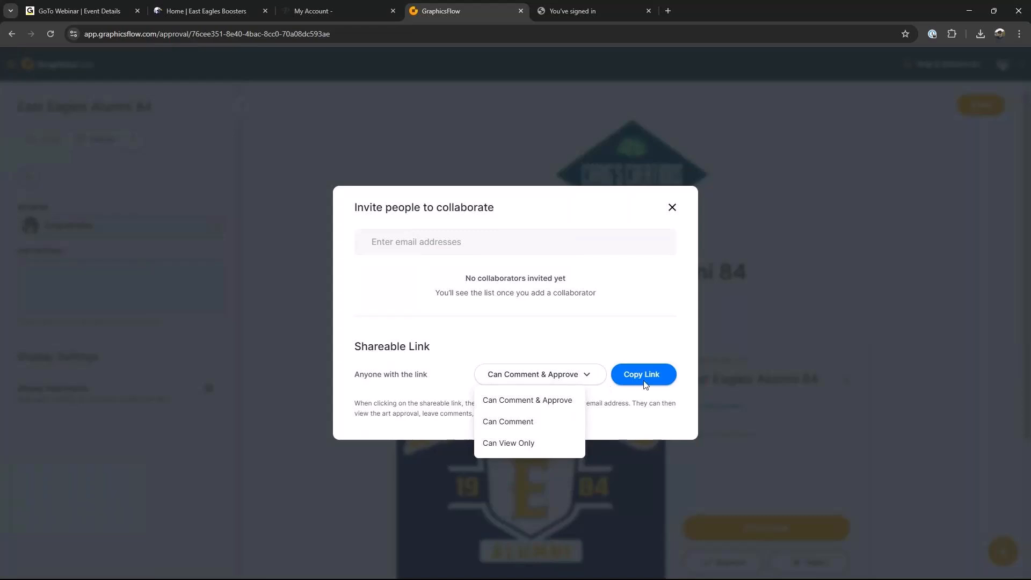
pyautogui.click(398, 240)
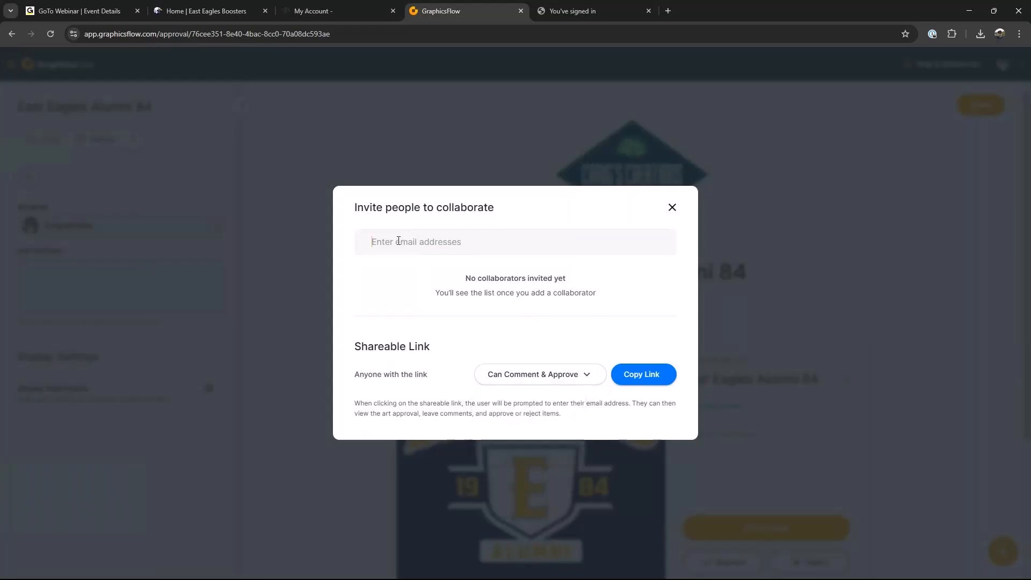
pyautogui.hotkey('ctrl', 'v')
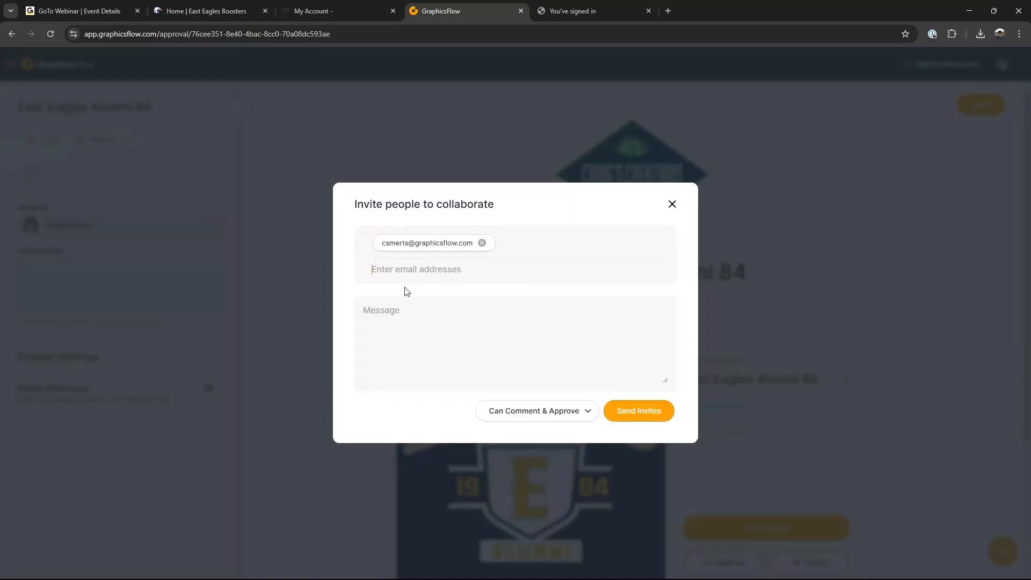
pyautogui.click(589, 414)
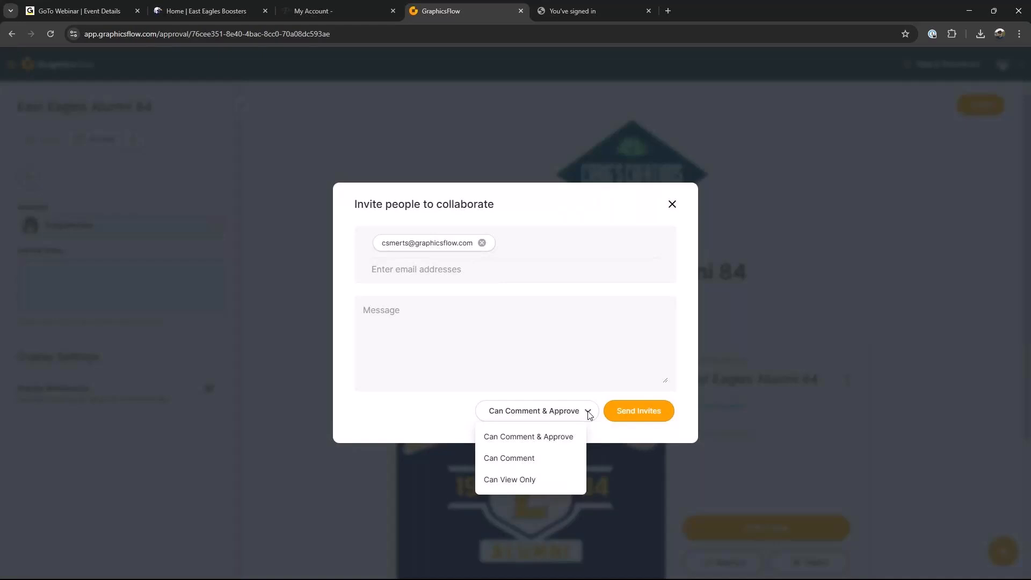
pyautogui.click(544, 438)
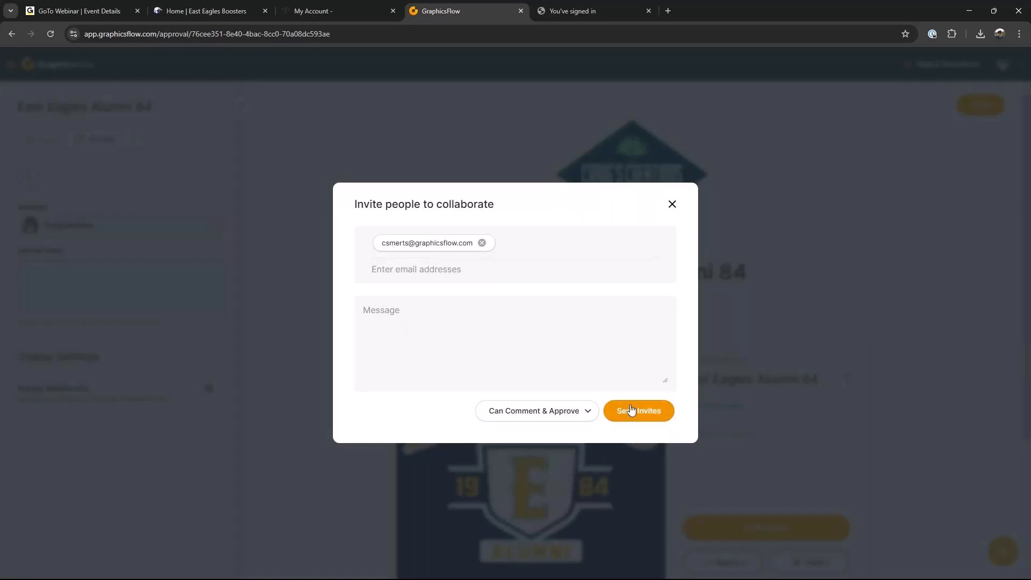
pyautogui.click(632, 412)
pyautogui.click(672, 204)
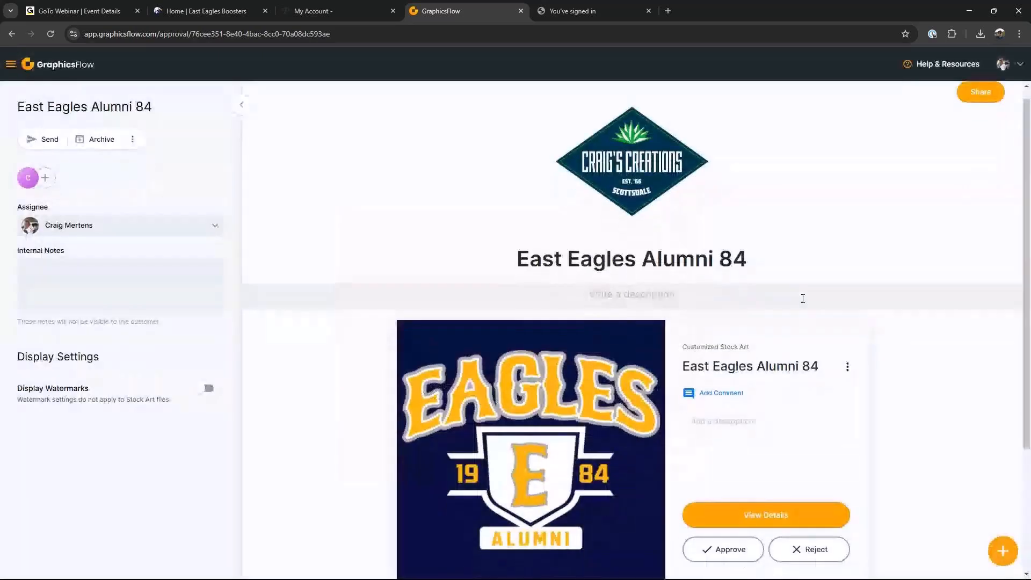
# Post the comment "What do you think?" on the East Eagles Alumni 84 design and return to the approval page
pyautogui.scroll(-3, 803, 299)
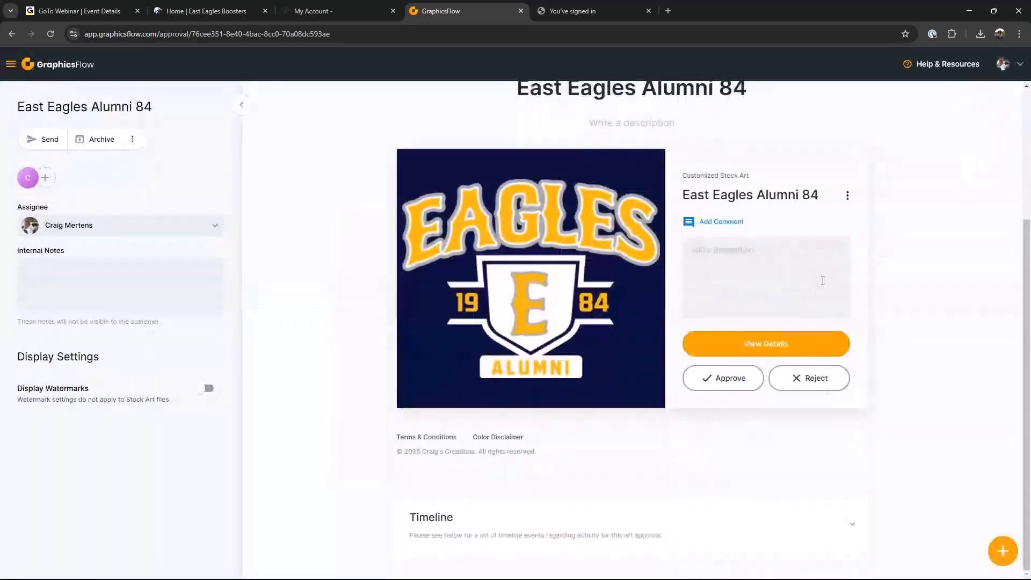
pyautogui.click(723, 223)
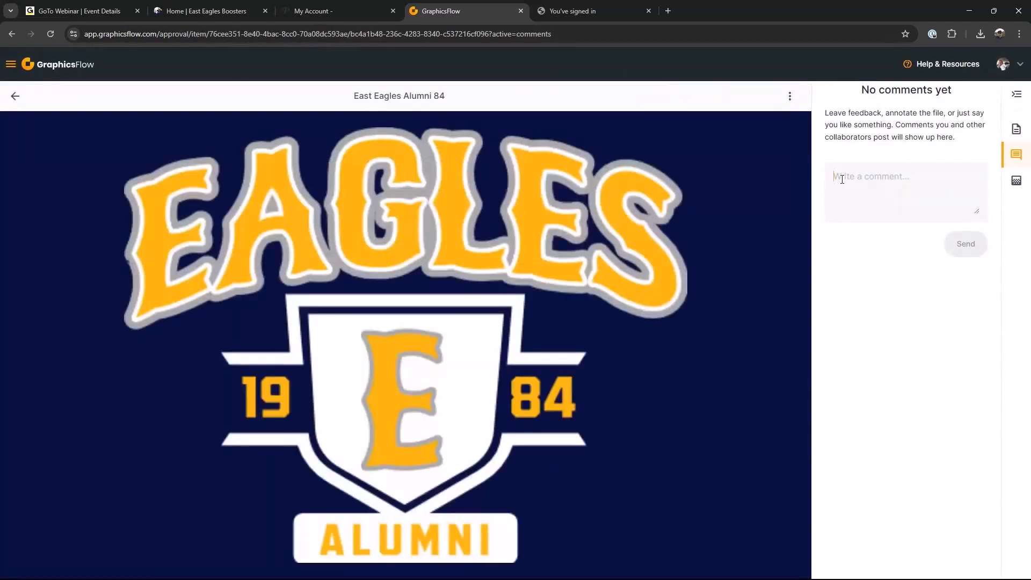
pyautogui.write('What do you othi')
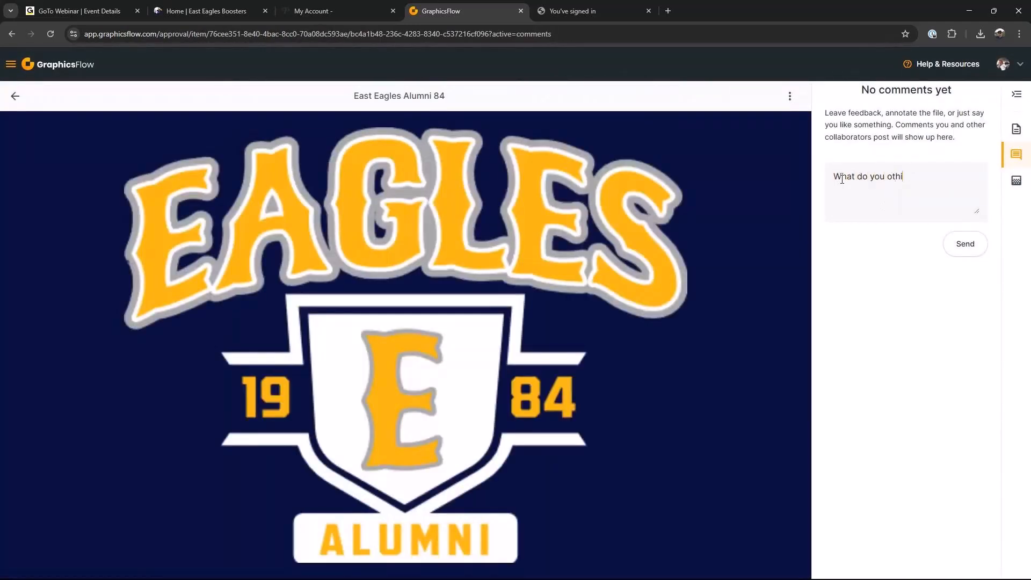
pyautogui.press('BackSpace')
pyautogui.press('BackSpace')
pyautogui.press('BackSpace')
pyautogui.press('BackSpace')
pyautogui.write('think?')
pyautogui.click(972, 252)
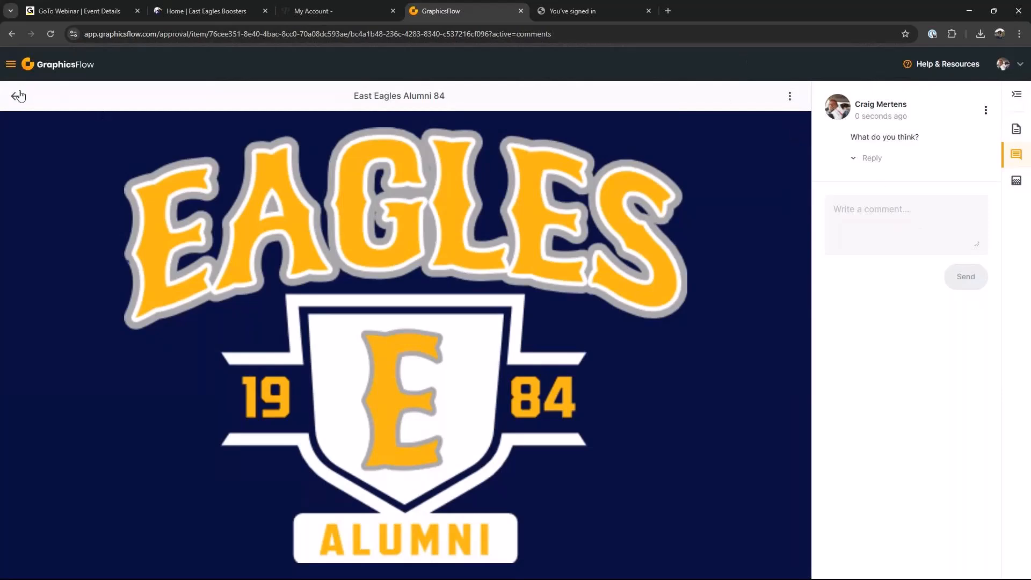
pyautogui.click(16, 95)
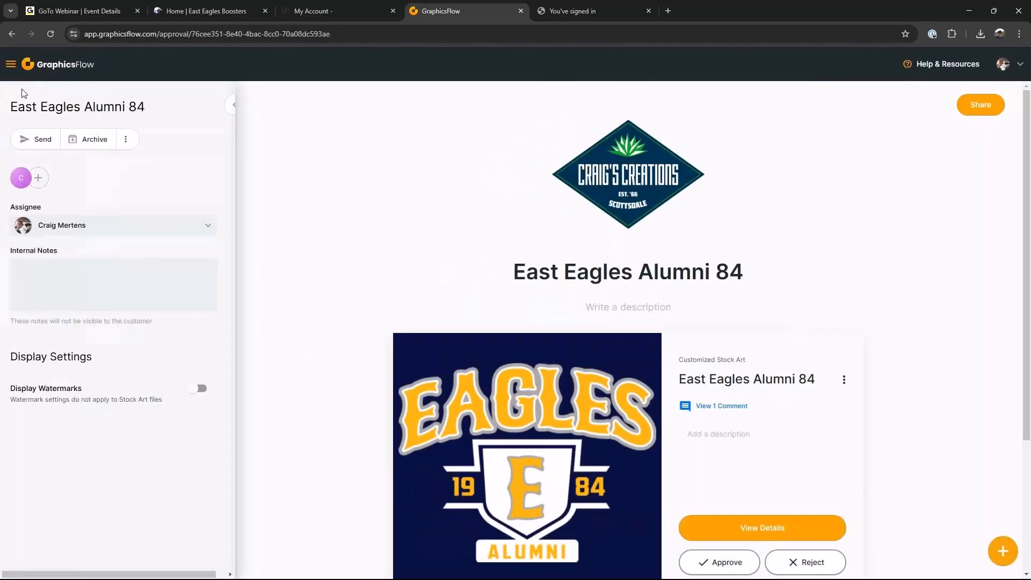
# Expand the art approval's timeline and review its activity entries
pyautogui.scroll(-1, 747, 301)
pyautogui.click(853, 527)
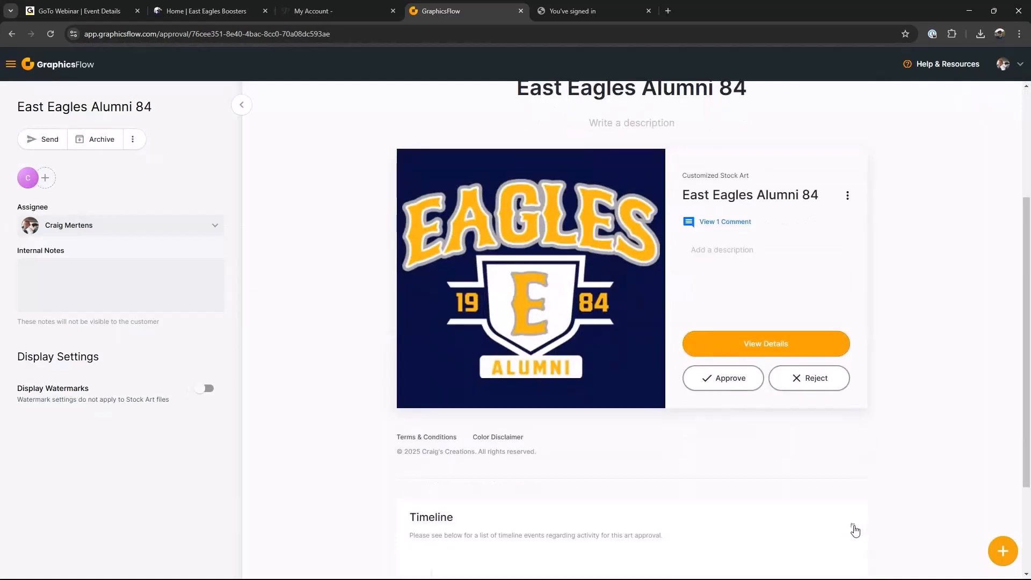
pyautogui.scroll(-3, 861, 500)
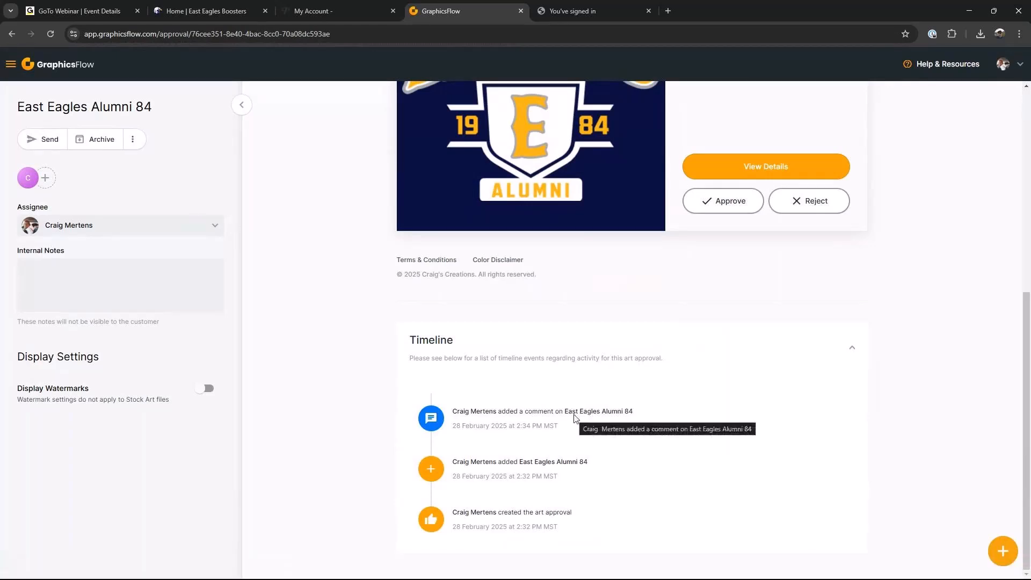
pyautogui.scroll(5, 597, 388)
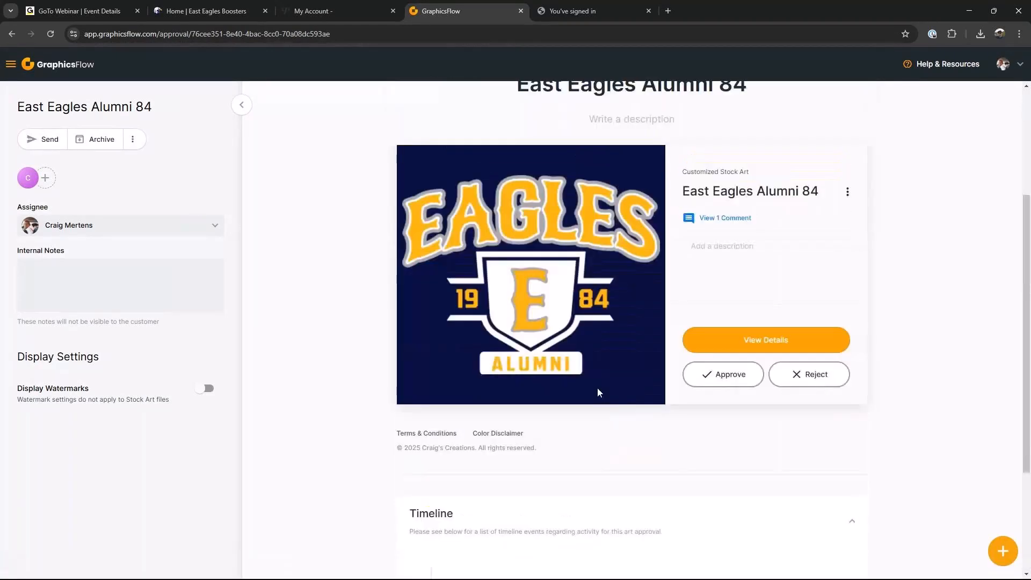
pyautogui.scroll(2, 598, 391)
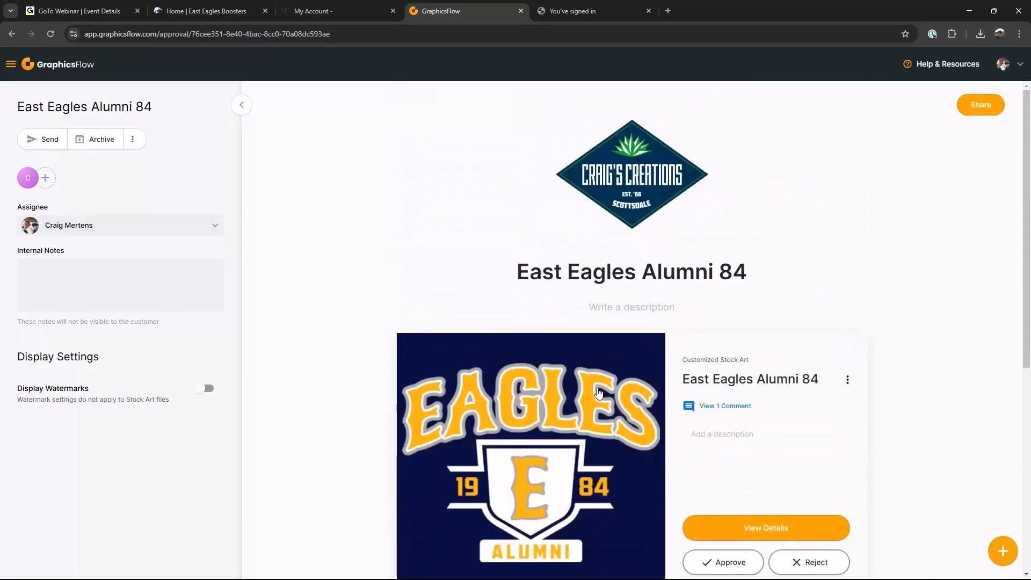
pyautogui.scroll(-6, 599, 393)
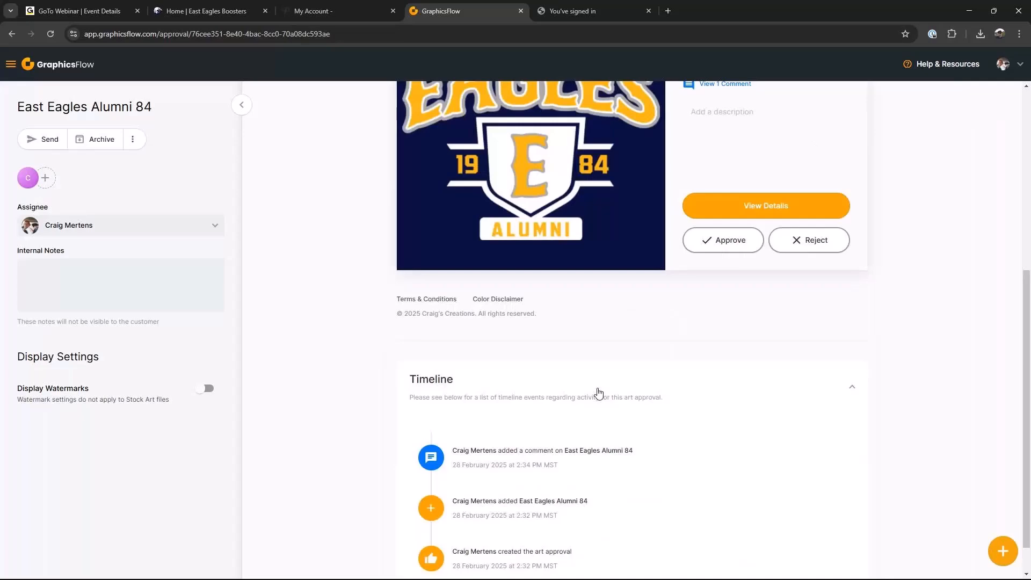
pyautogui.scroll(2, 556, 426)
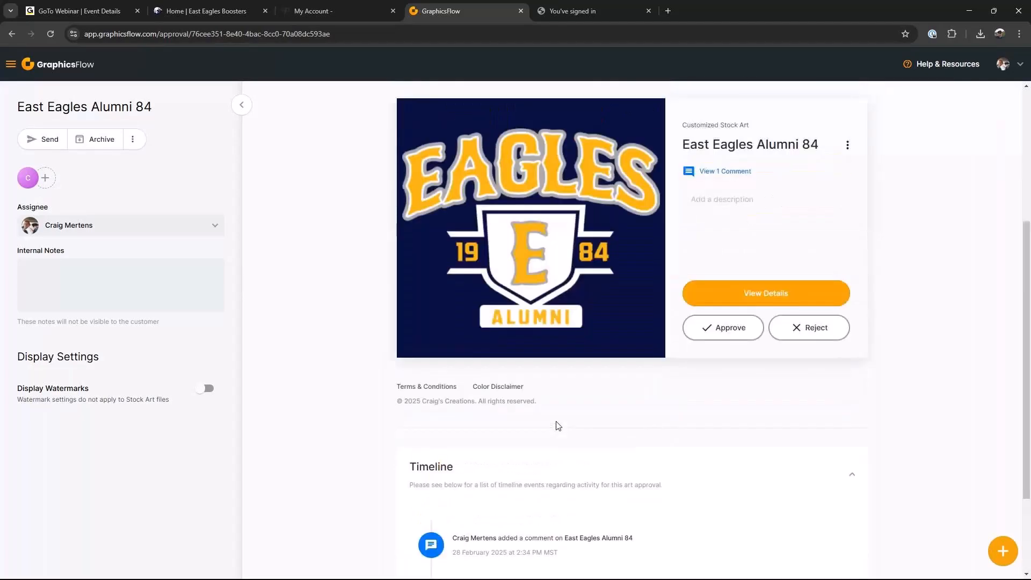
# Approve the East Eagles Alumni 84 design without a note and check the approval's timeline
pyautogui.scroll(2, 591, 424)
pyautogui.click(728, 419)
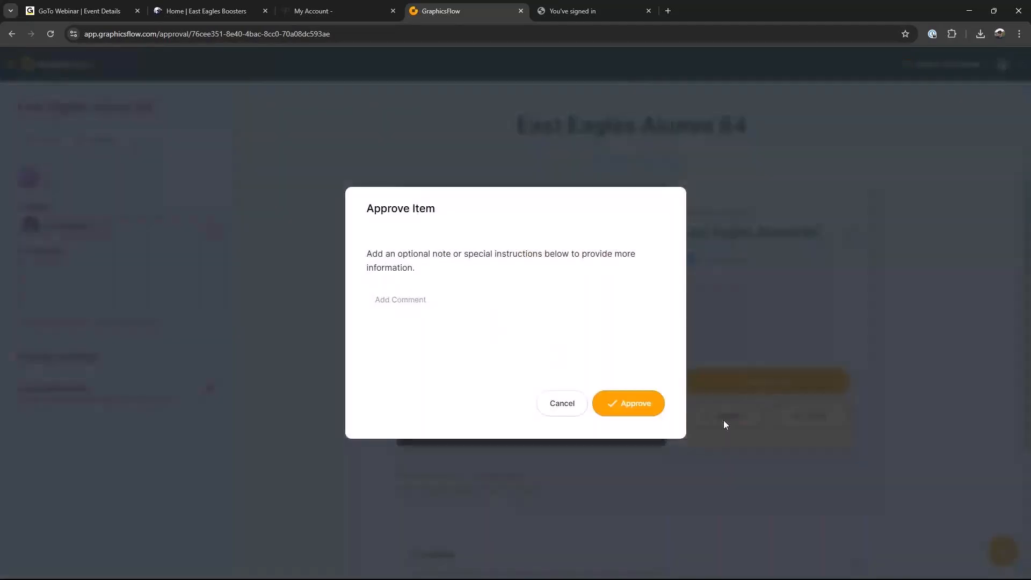
pyautogui.click(635, 412)
pyautogui.click(347, 428)
pyautogui.click(623, 463)
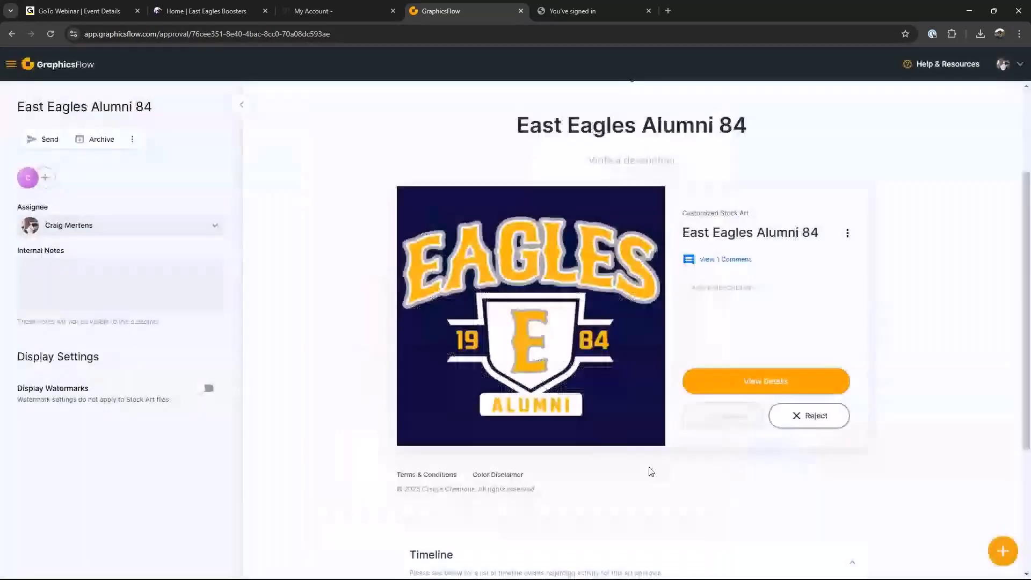
pyautogui.scroll(-5, 698, 387)
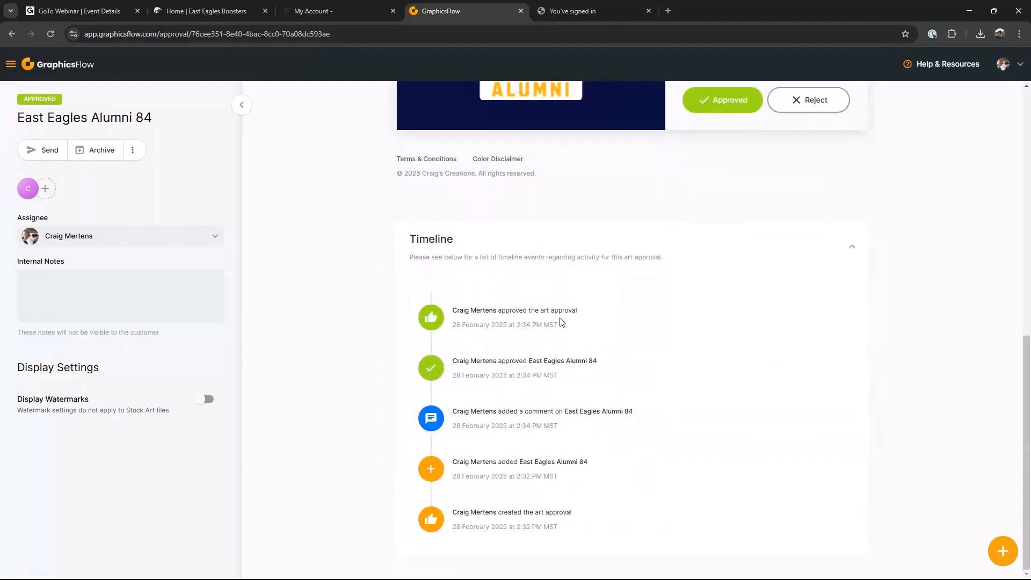
pyautogui.scroll(8, 547, 343)
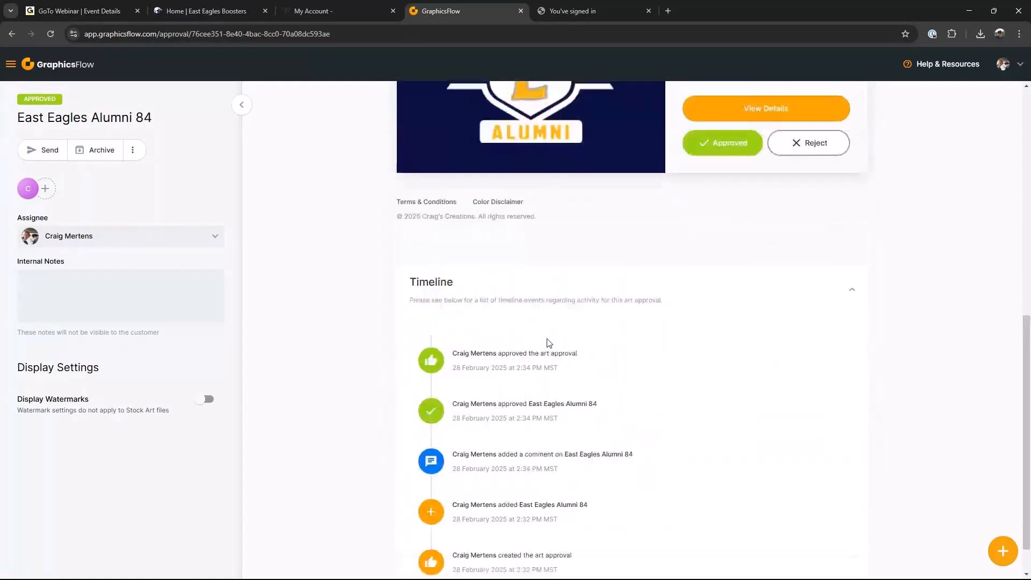
# Archive the East Eagles Alumni 84 and East High State Champs approvals from the Art Approvals list
pyautogui.click(11, 65)
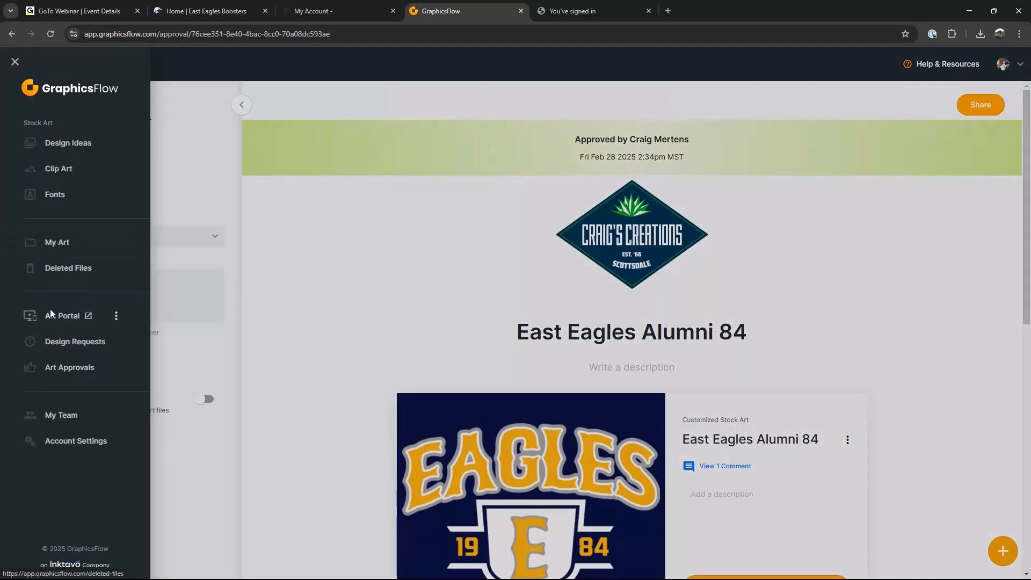
pyautogui.click(67, 370)
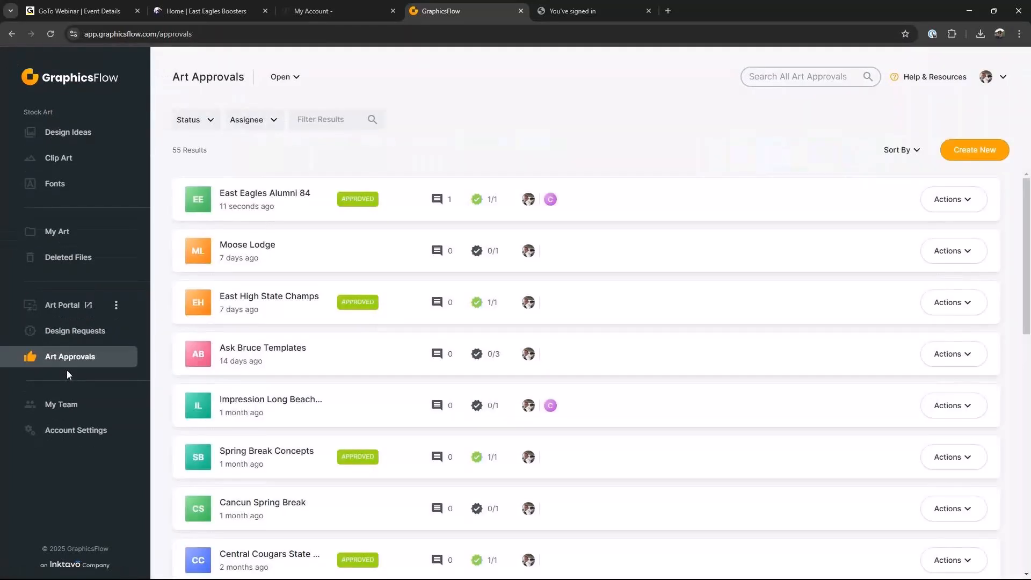
pyautogui.click(967, 204)
pyautogui.click(944, 259)
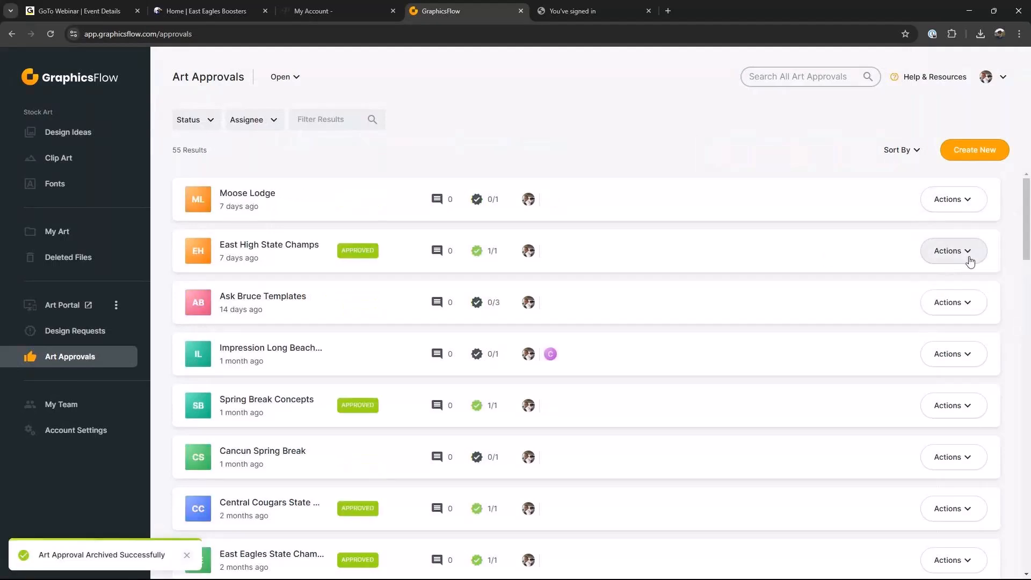
pyautogui.click(948, 258)
pyautogui.click(947, 312)
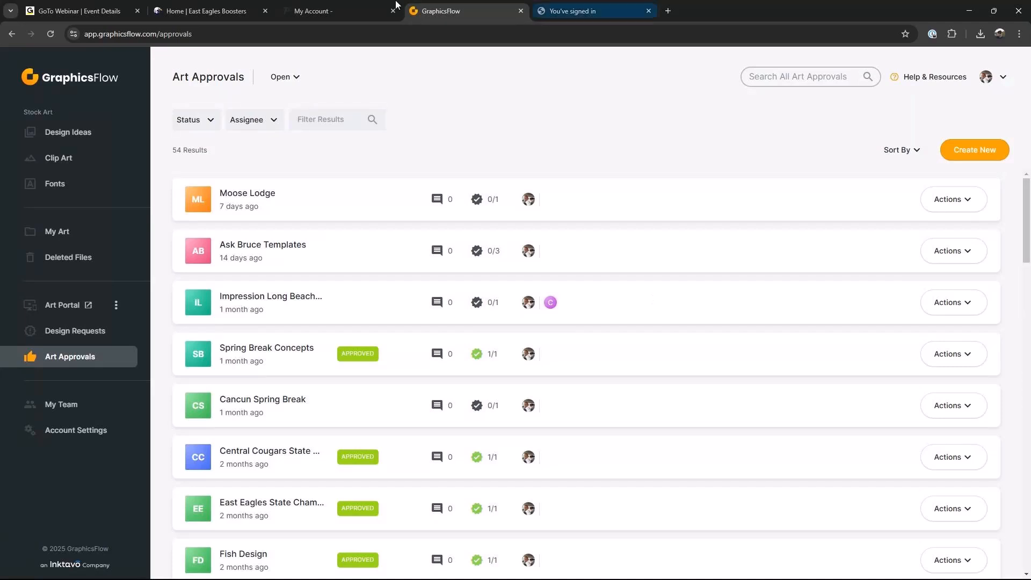
# Open the Ravens 4Ever Teacher design GF_T0325_08 from the stock Design Ideas for customizing
pyautogui.click(88, 134)
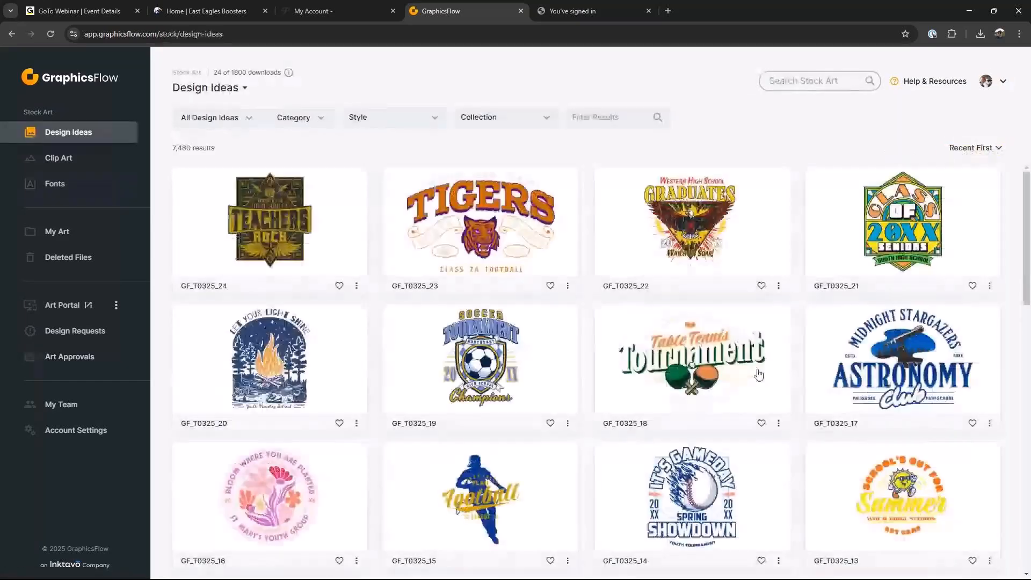
pyautogui.scroll(-4, 817, 418)
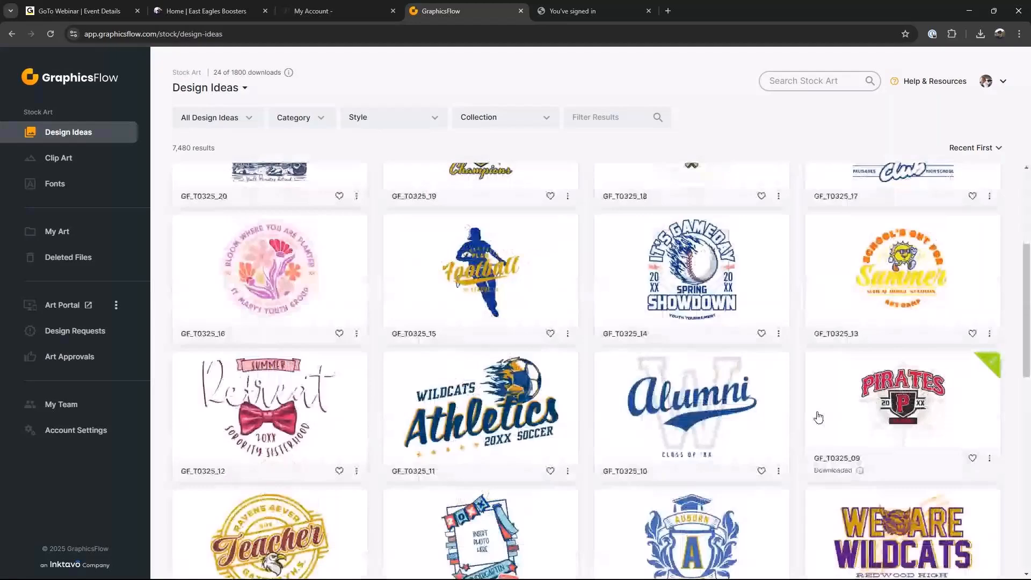
pyautogui.scroll(-1, 617, 403)
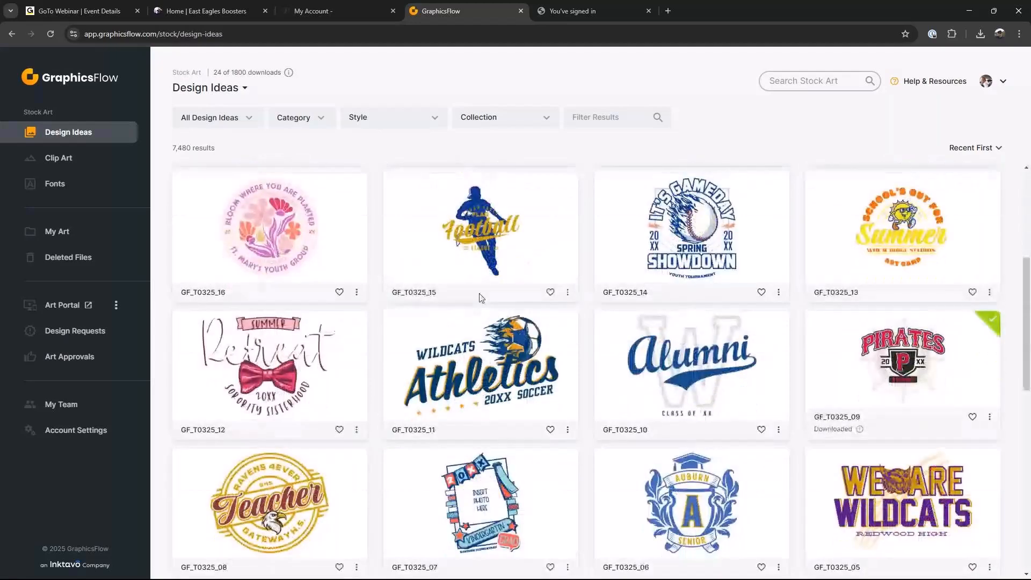
pyautogui.click(315, 469)
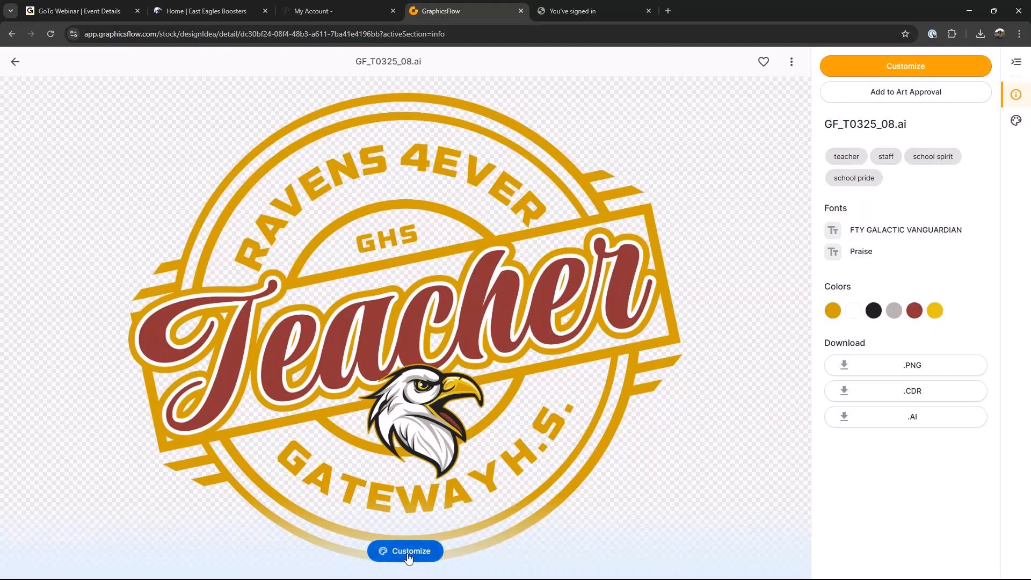
pyautogui.click(408, 553)
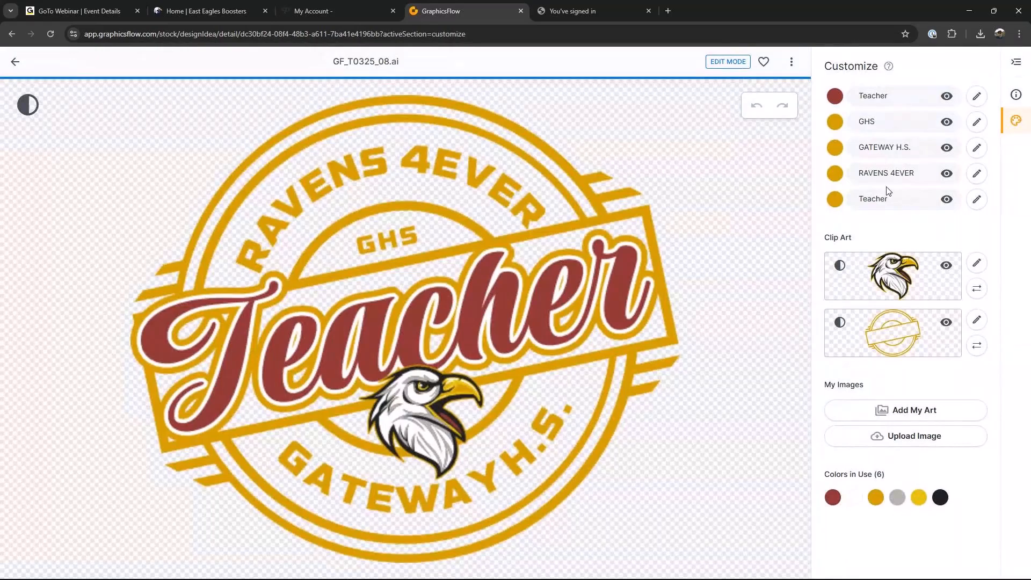
# Change the design's texts to EAGLES 4EVER around the upper arc, EAST H.S. around the lower arc, and EHS above Teacher
pyautogui.write('AGLES')
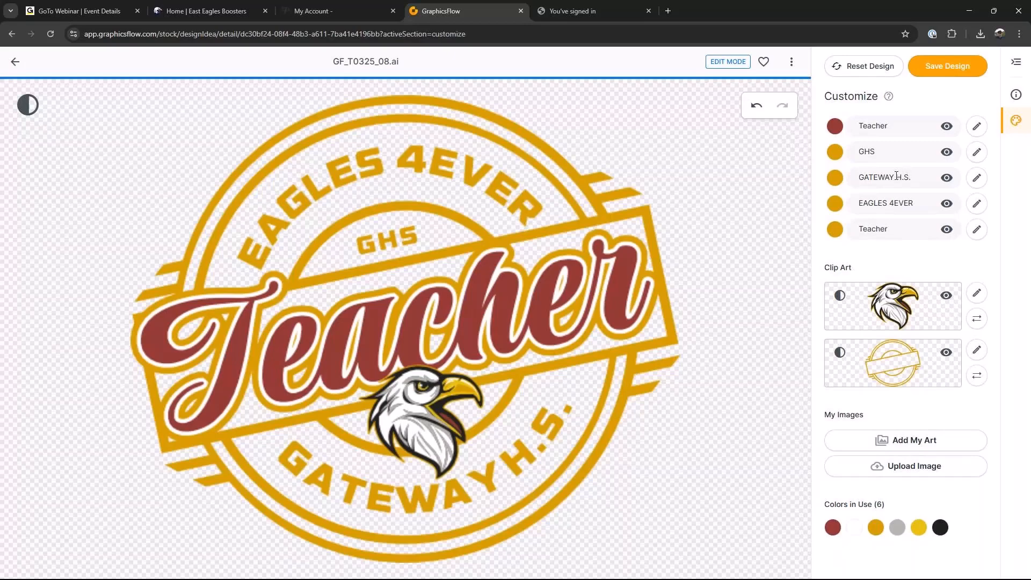
pyautogui.moveTo(896, 177); pyautogui.dragTo(859, 177)
pyautogui.write('EAST')
pyautogui.doubleClick(892, 151)
pyautogui.write('EHS')
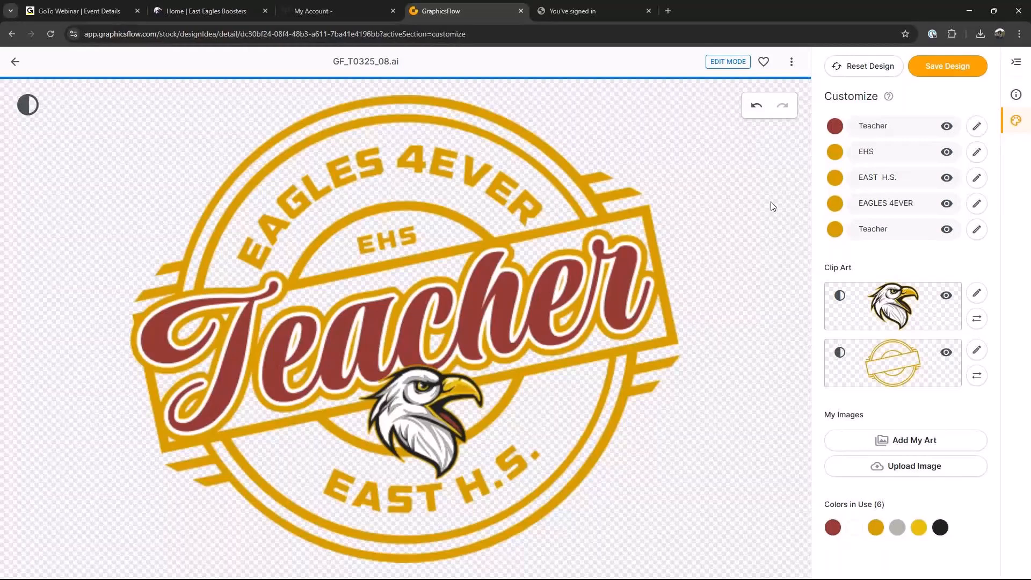
# Try the EAGLES 4EVER text at 44% size, then return it to 34%
pyautogui.click(976, 203)
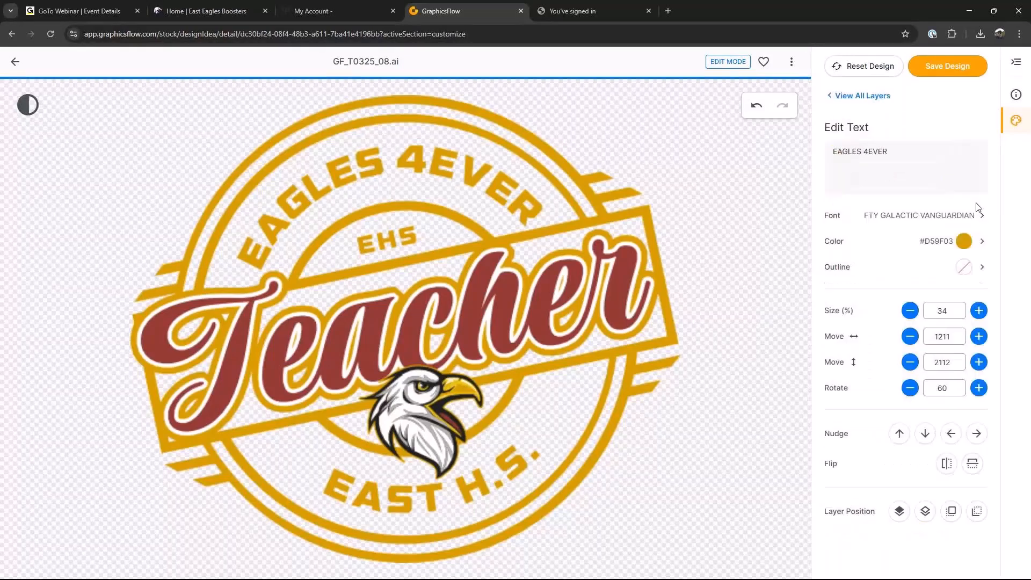
pyautogui.click(979, 311)
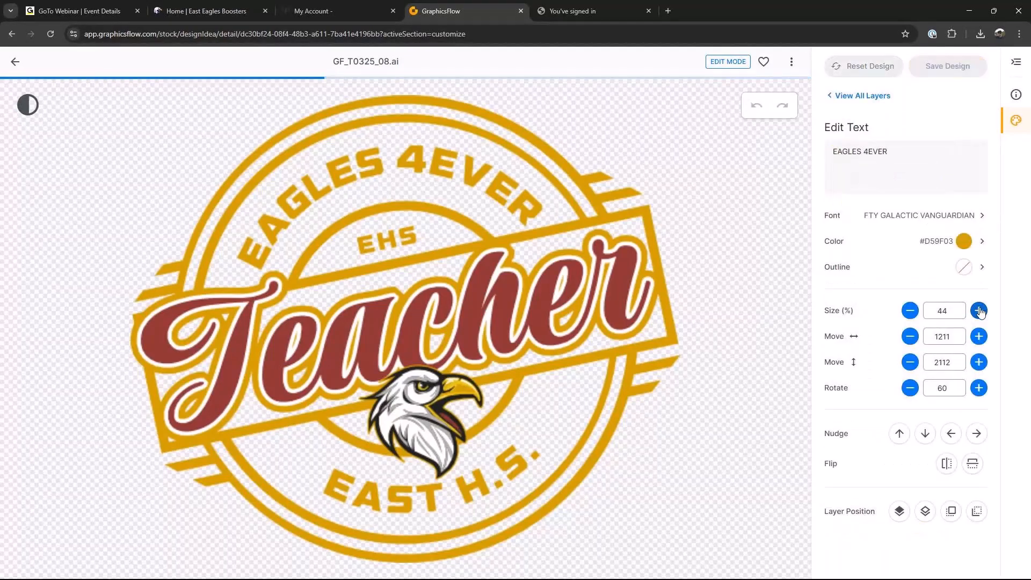
pyautogui.click(910, 311)
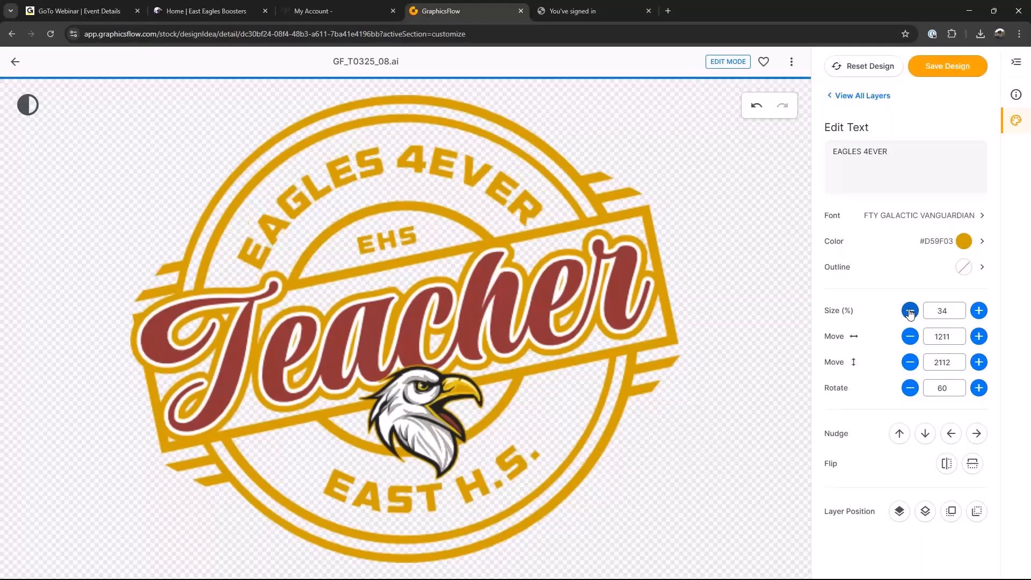
pyautogui.click(863, 95)
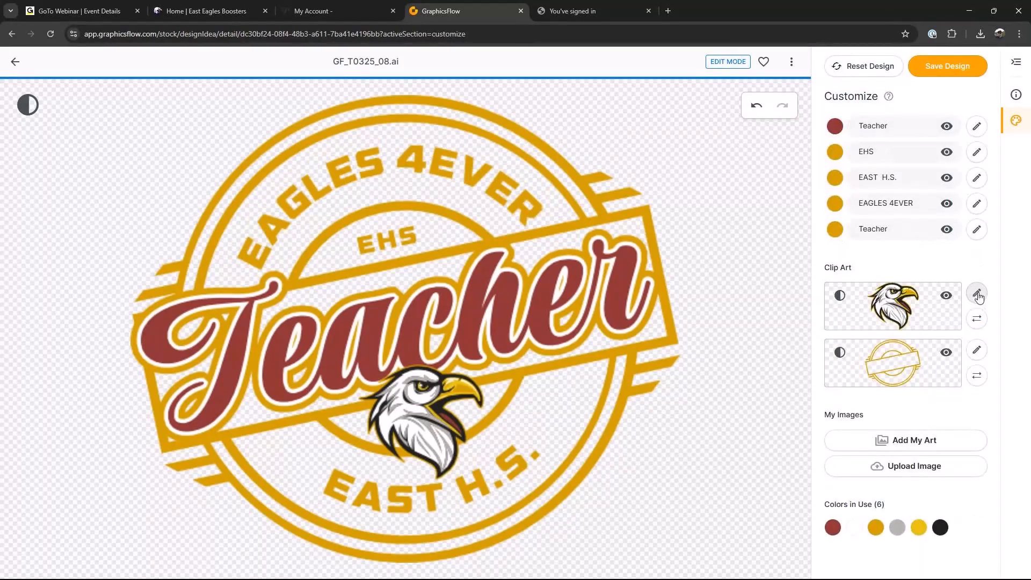
# Replace the eagle head clip art with the blue eagle head from an "eagle" search and set its rotation to 20
pyautogui.click(978, 295)
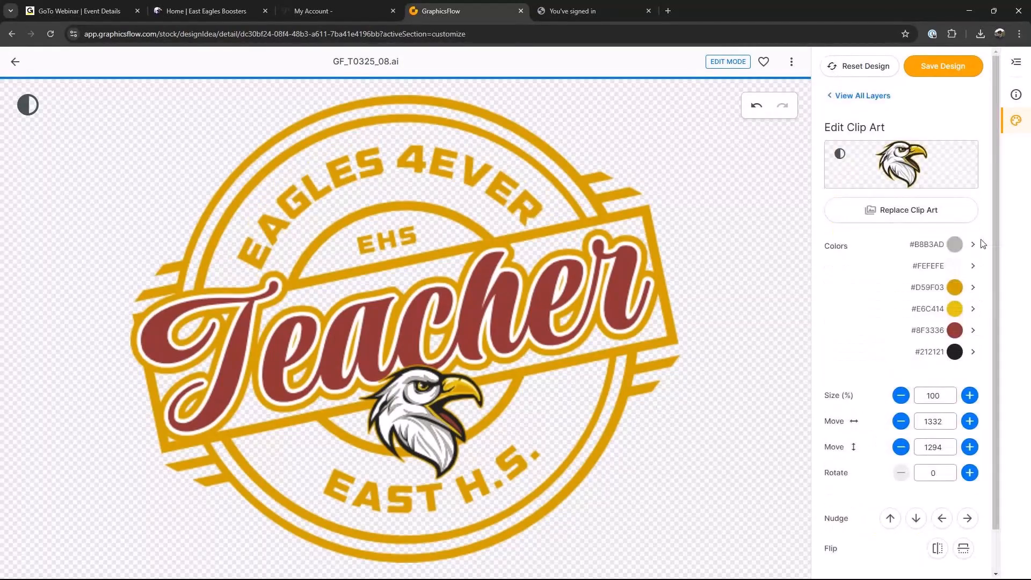
pyautogui.click(893, 216)
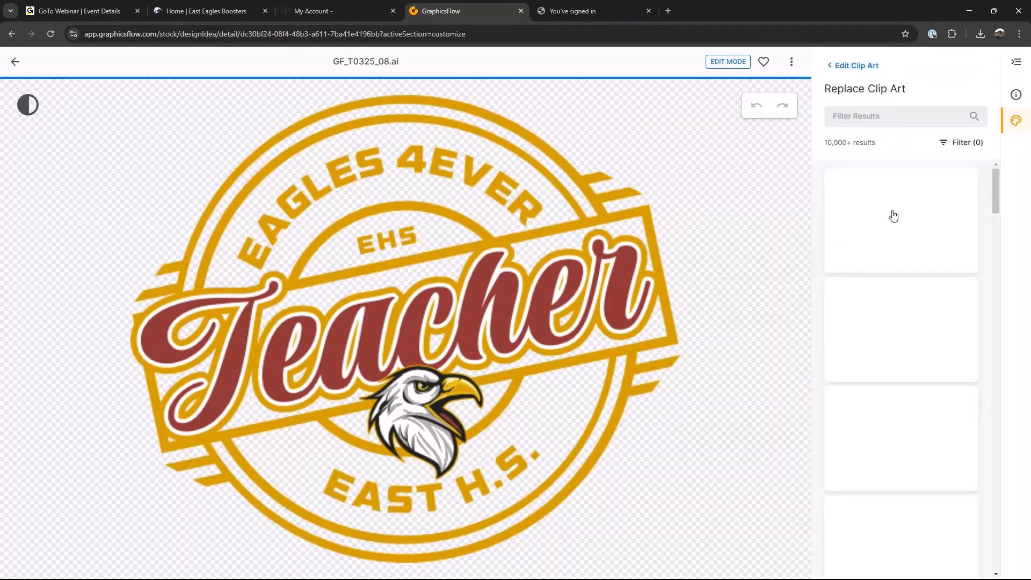
pyautogui.click(854, 117)
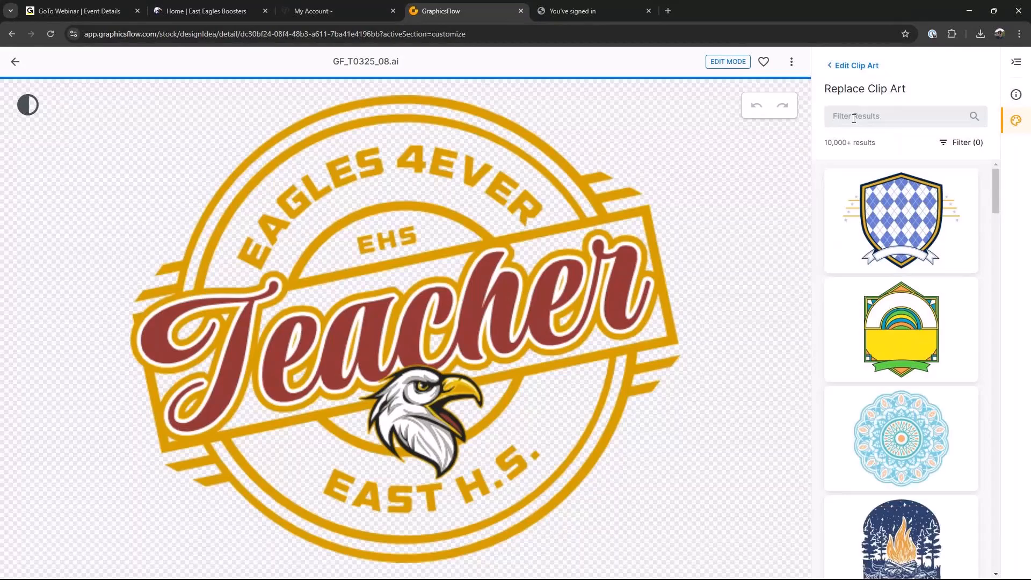
pyautogui.write('eagle')
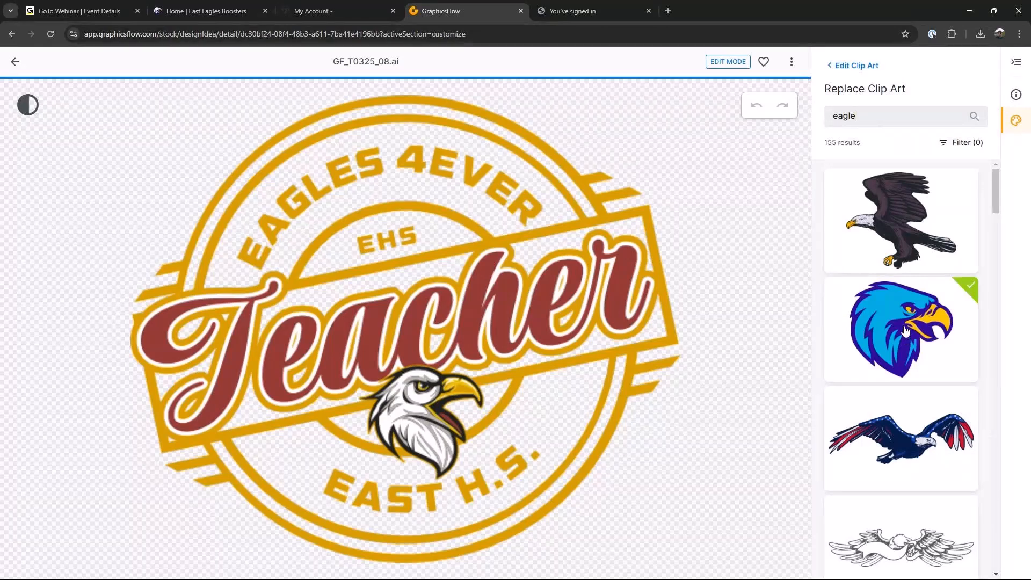
pyautogui.click(906, 330)
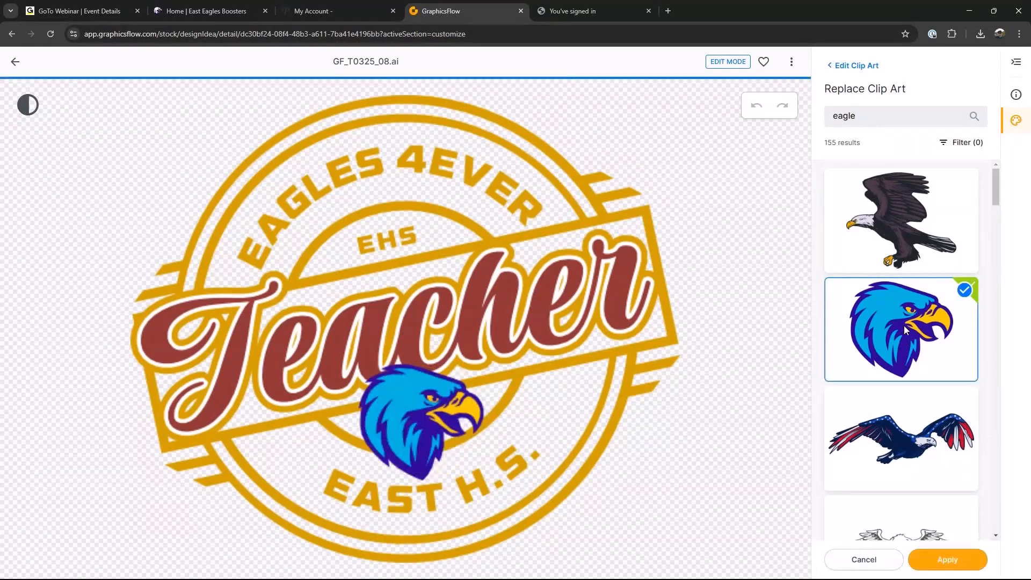
pyautogui.click(942, 559)
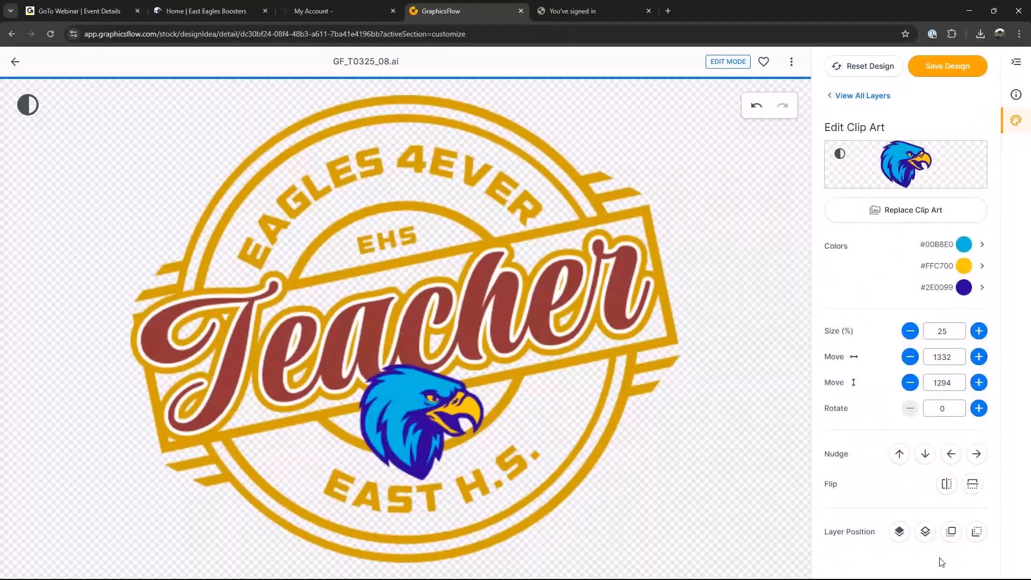
pyautogui.click(978, 409)
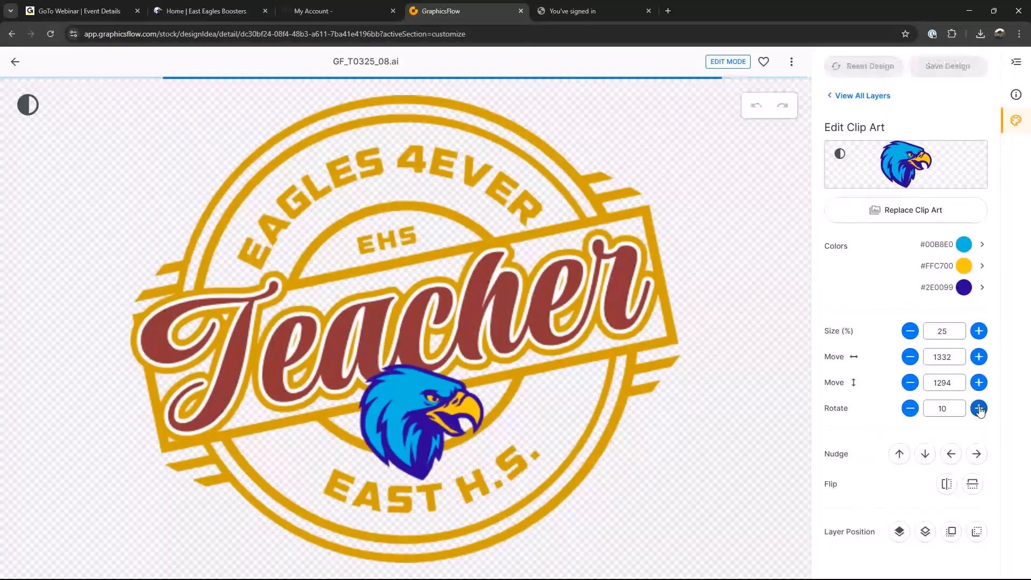
pyautogui.click(978, 408)
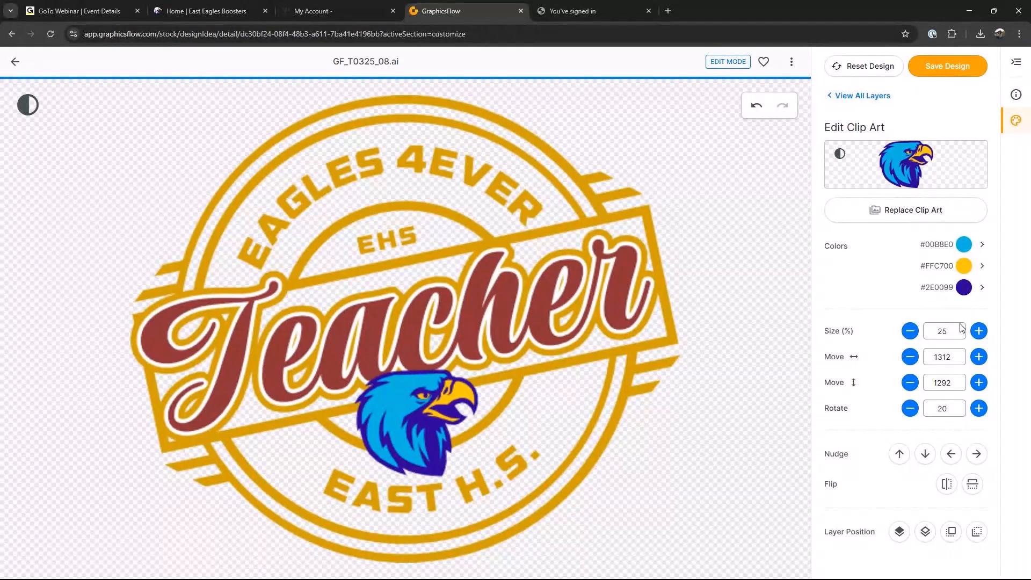
# Recolor the new eagle head's purple areas to the dark red #8F3336 and its blue areas to white #FEFEFE
pyautogui.click(964, 289)
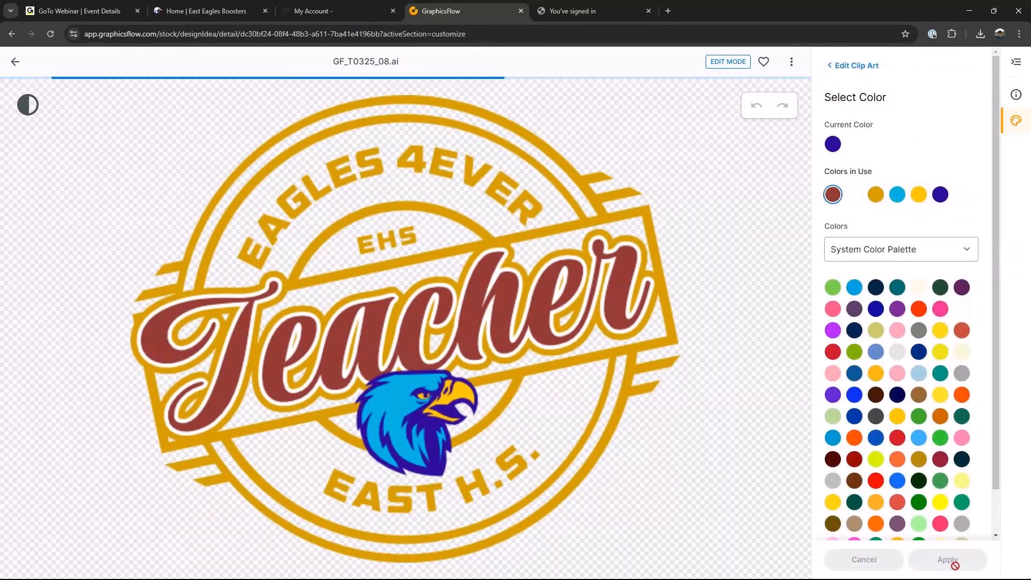
pyautogui.click(953, 564)
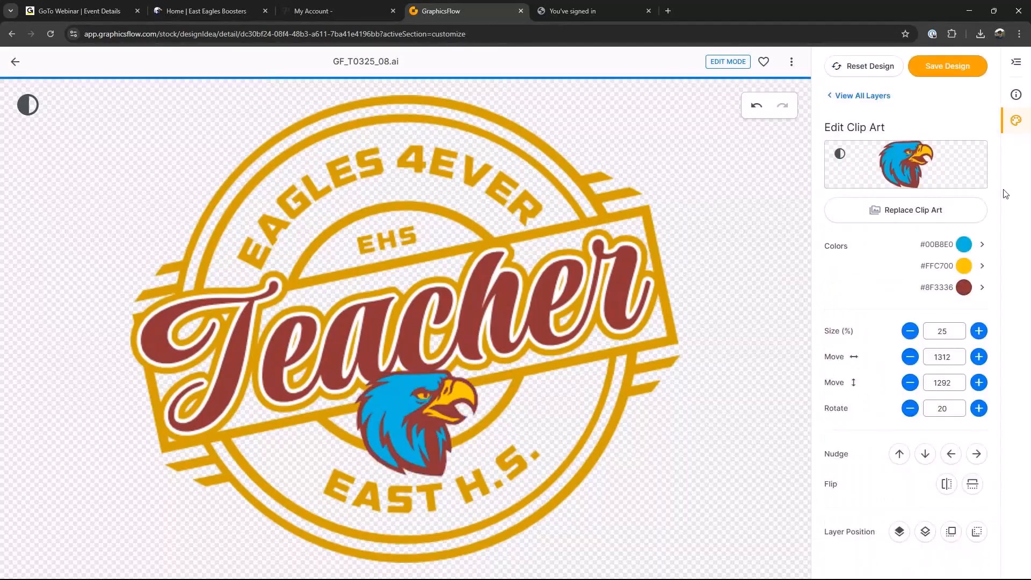
pyautogui.click(965, 247)
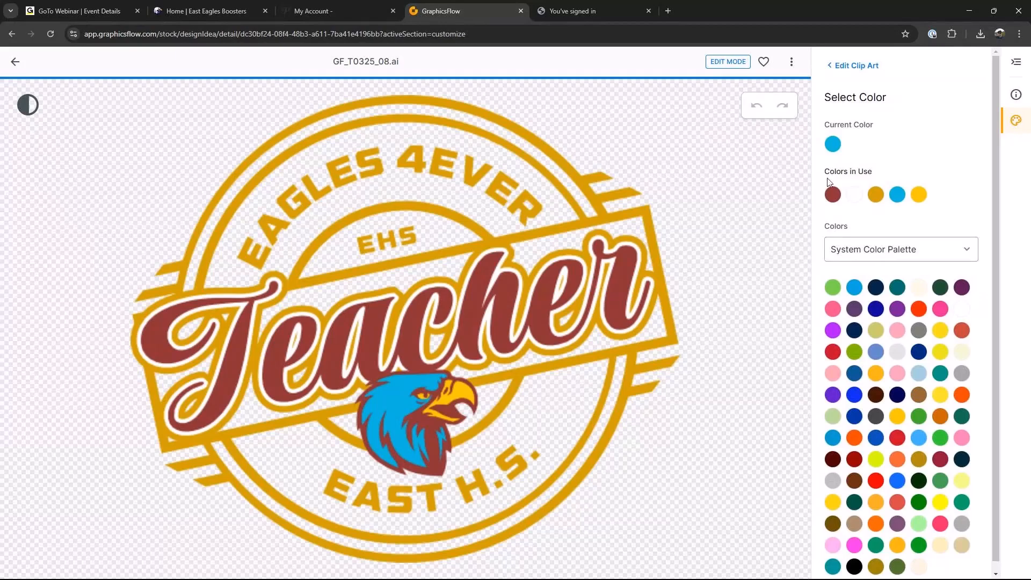
pyautogui.click(856, 195)
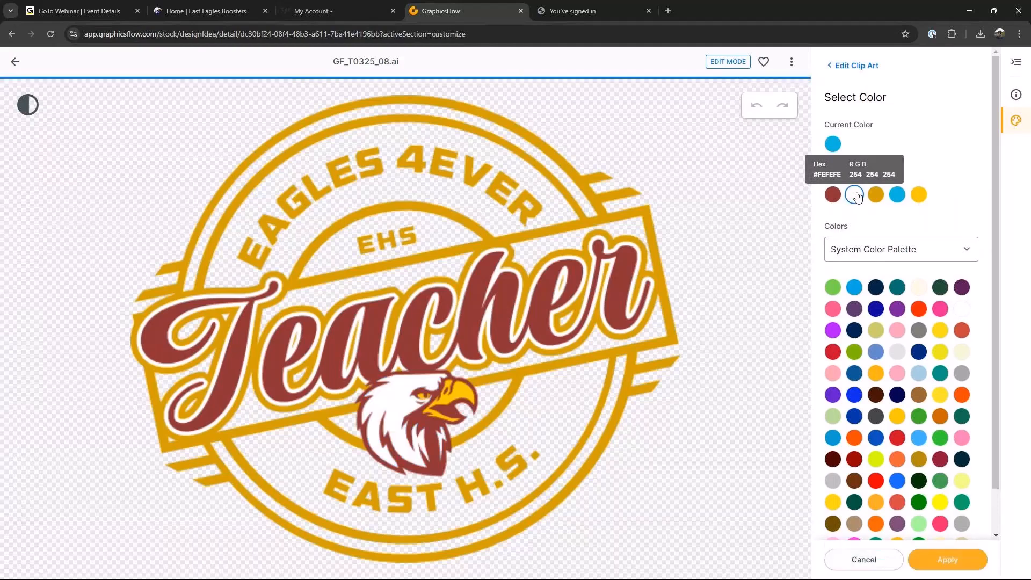
pyautogui.click(947, 565)
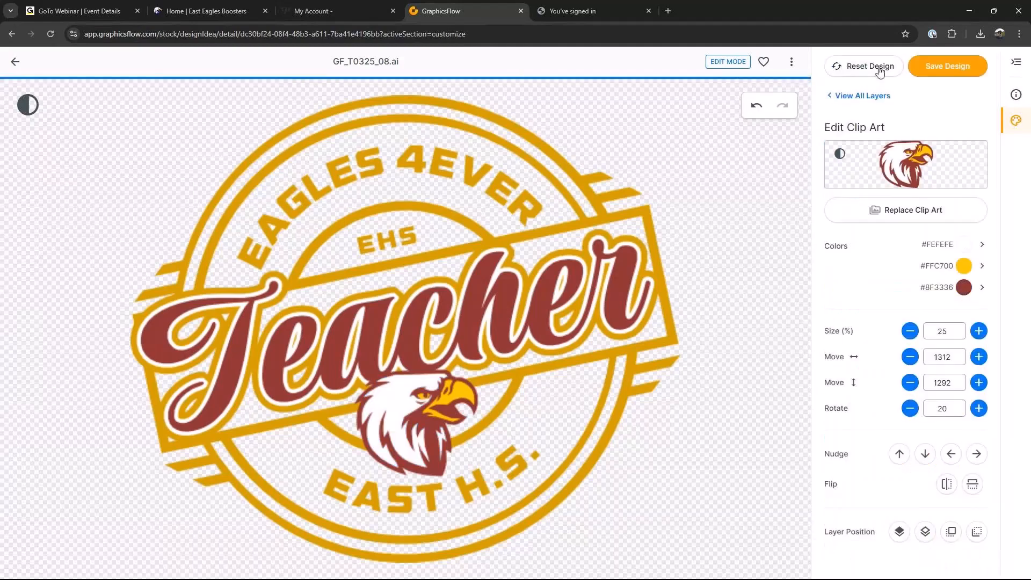
pyautogui.click(853, 95)
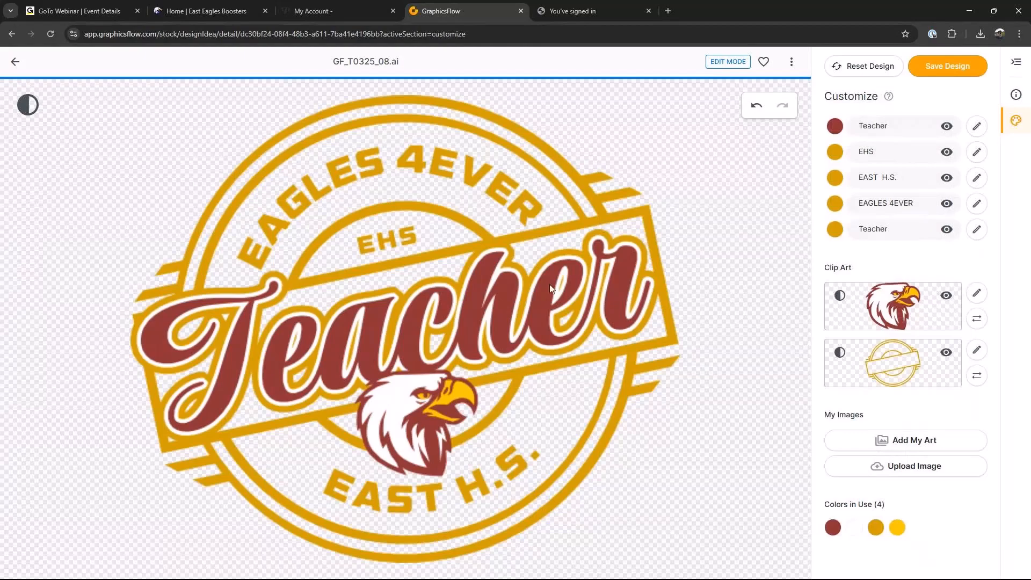
# Replace the darker gold throughout the design with yellow #FFC700 and the dark red with navy #002654
pyautogui.moveTo(897, 537)
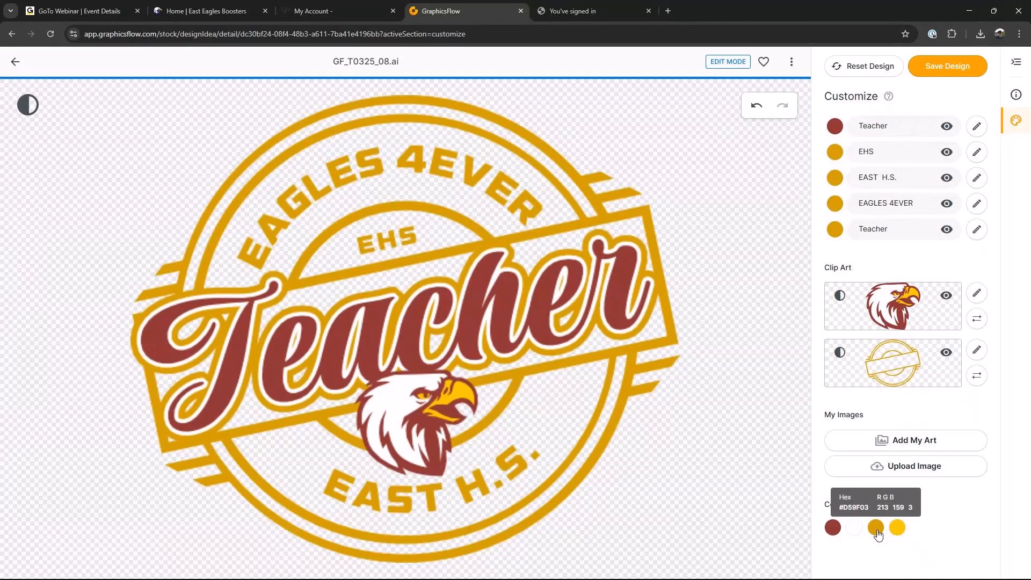
pyautogui.click(877, 531)
pyautogui.click(897, 195)
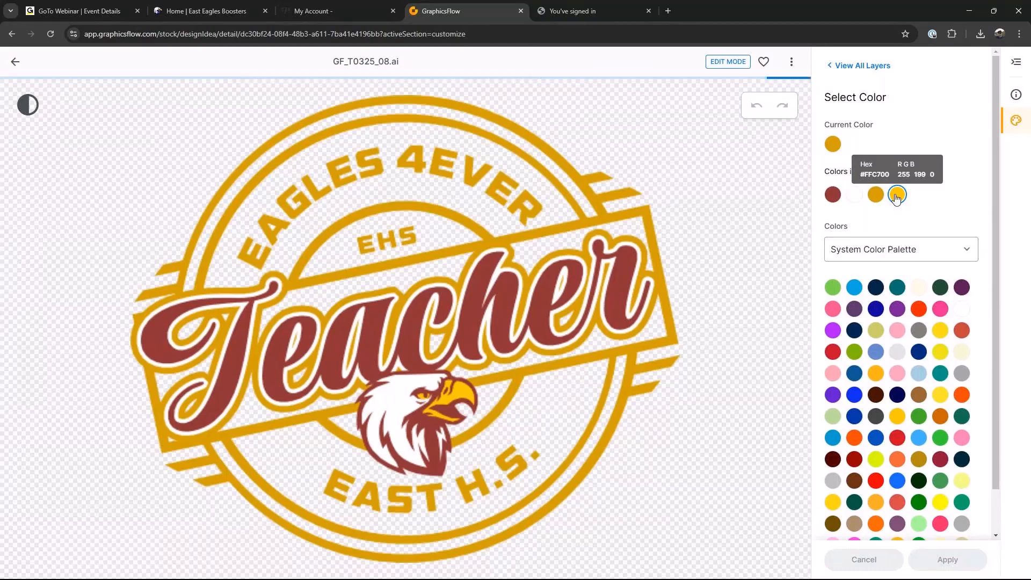
pyautogui.click(948, 561)
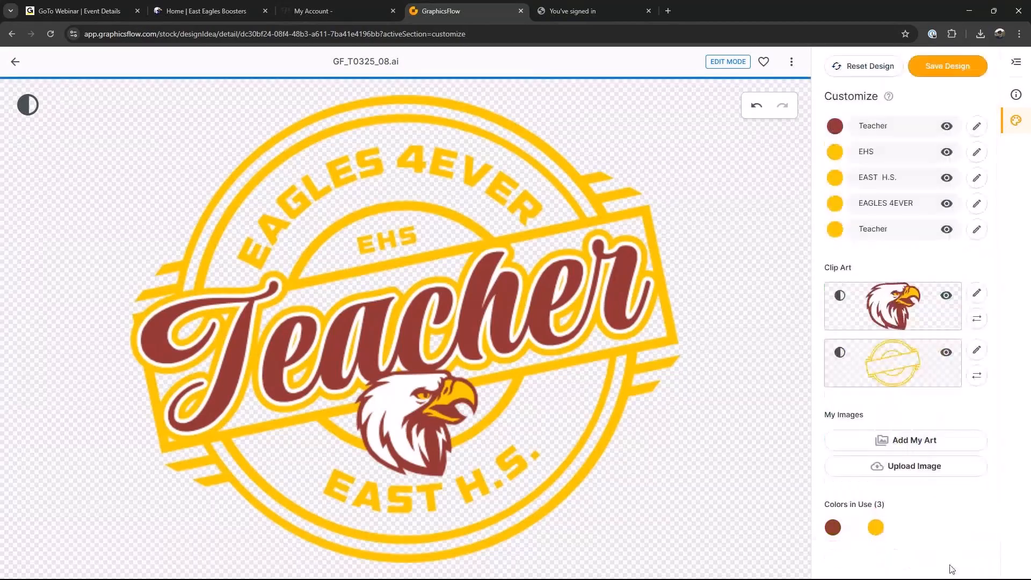
pyautogui.click(833, 529)
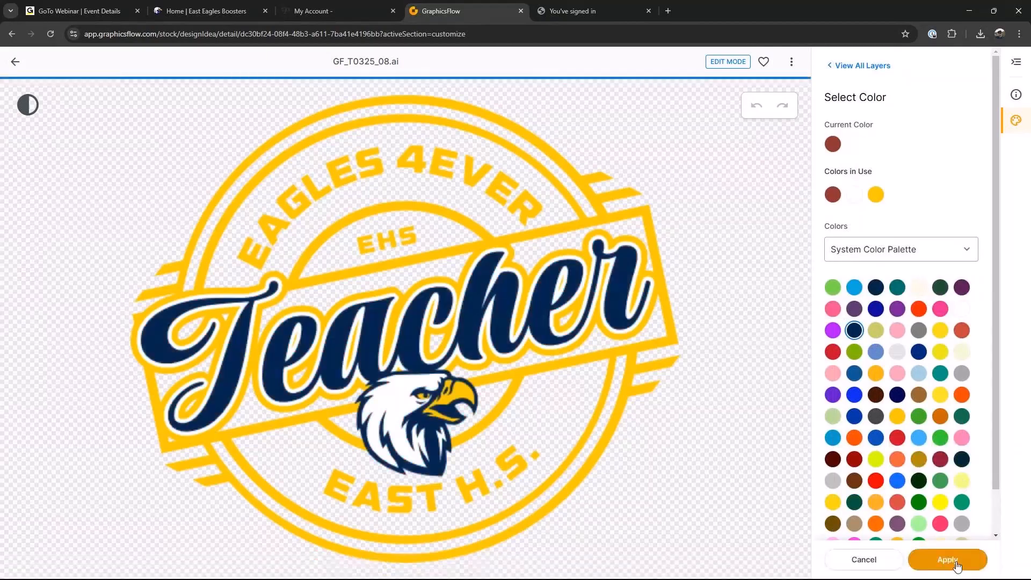
pyautogui.click(946, 560)
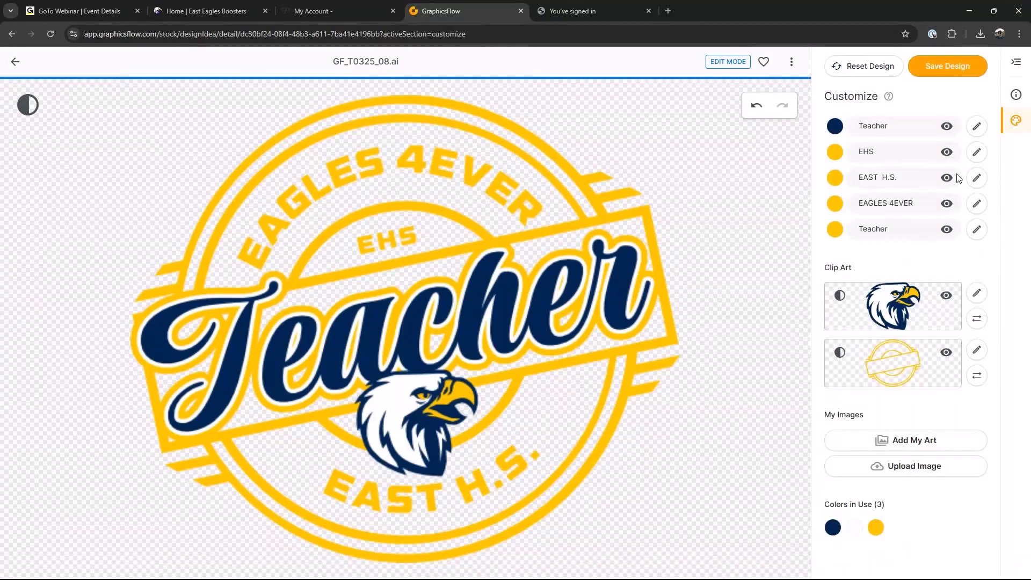
# Change the color of the EAGLES 4EVER text to navy #002654
pyautogui.click(977, 207)
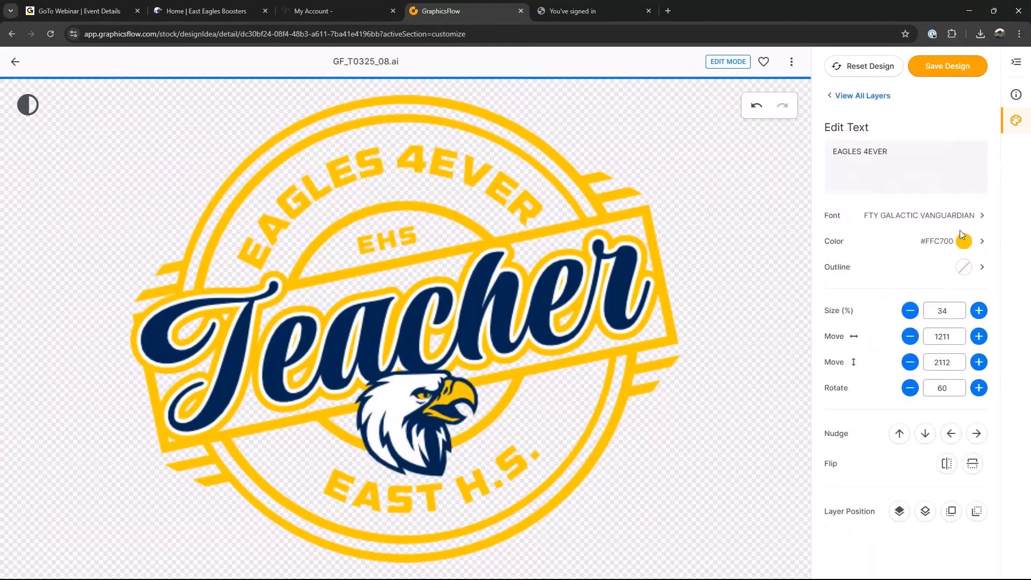
pyautogui.click(967, 237)
pyautogui.click(839, 196)
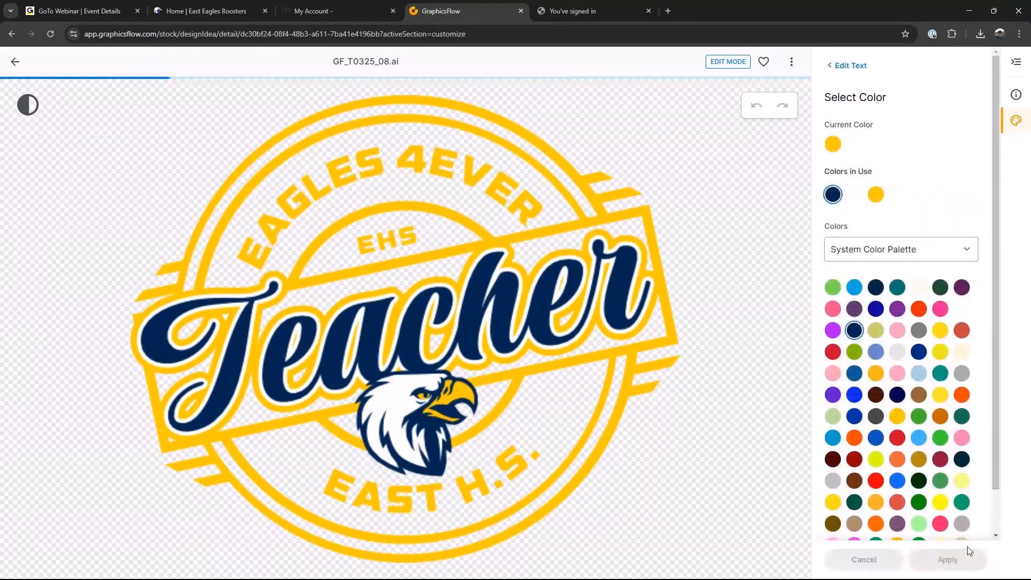
pyautogui.click(947, 559)
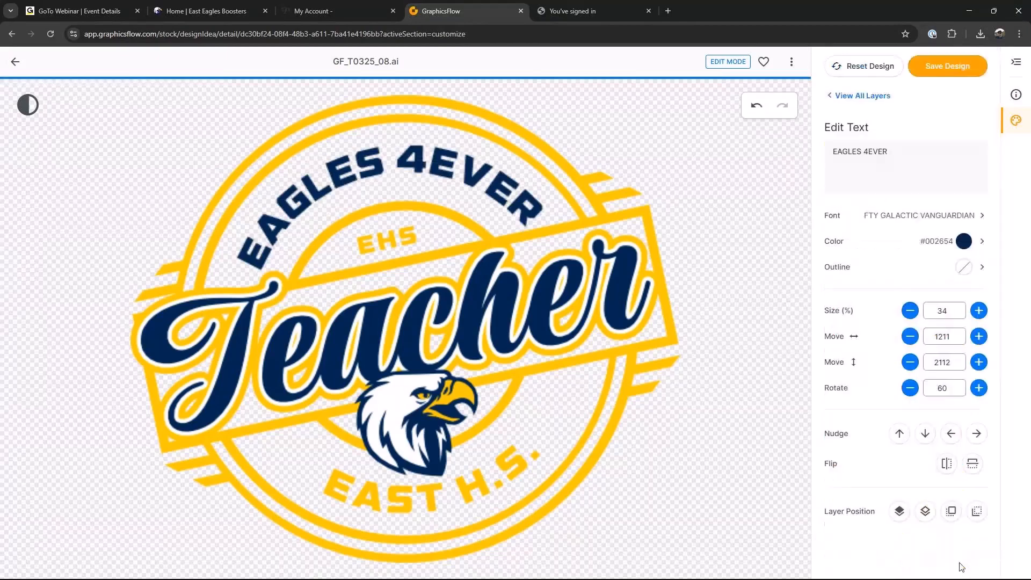
pyautogui.click(831, 96)
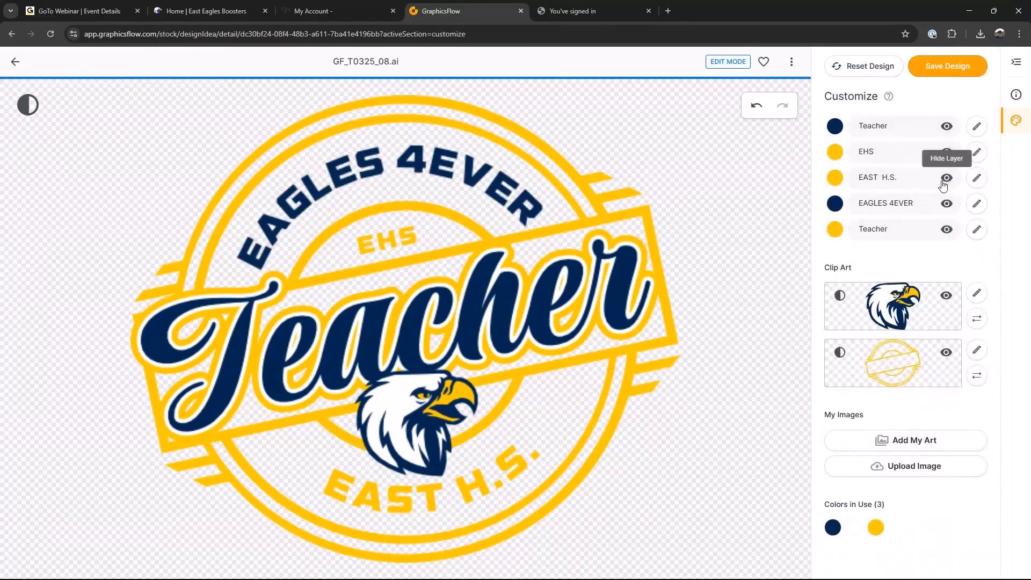
# Change the color of the EAST H.S. text to navy #002654
pyautogui.click(977, 178)
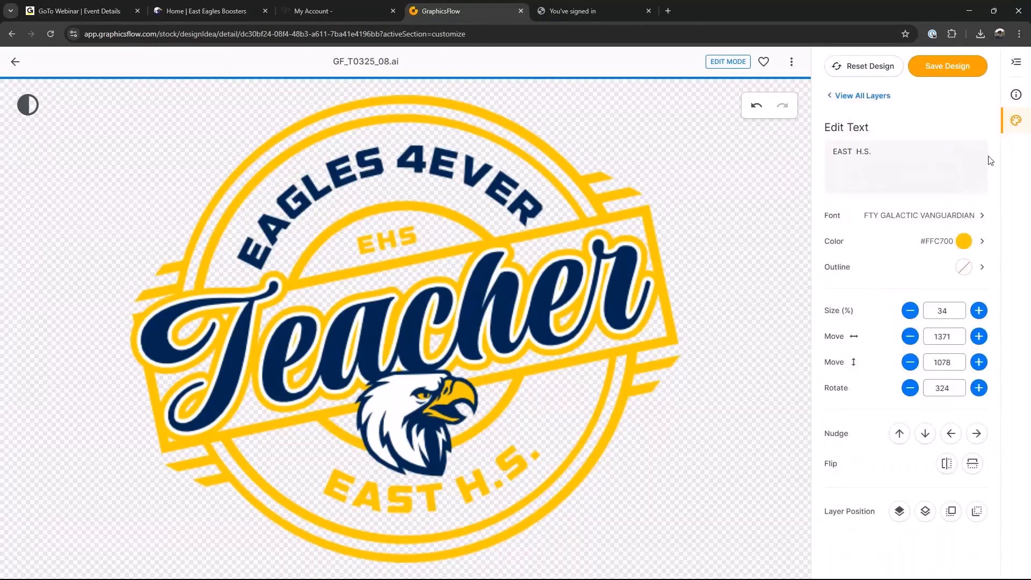
pyautogui.click(965, 242)
pyautogui.click(854, 330)
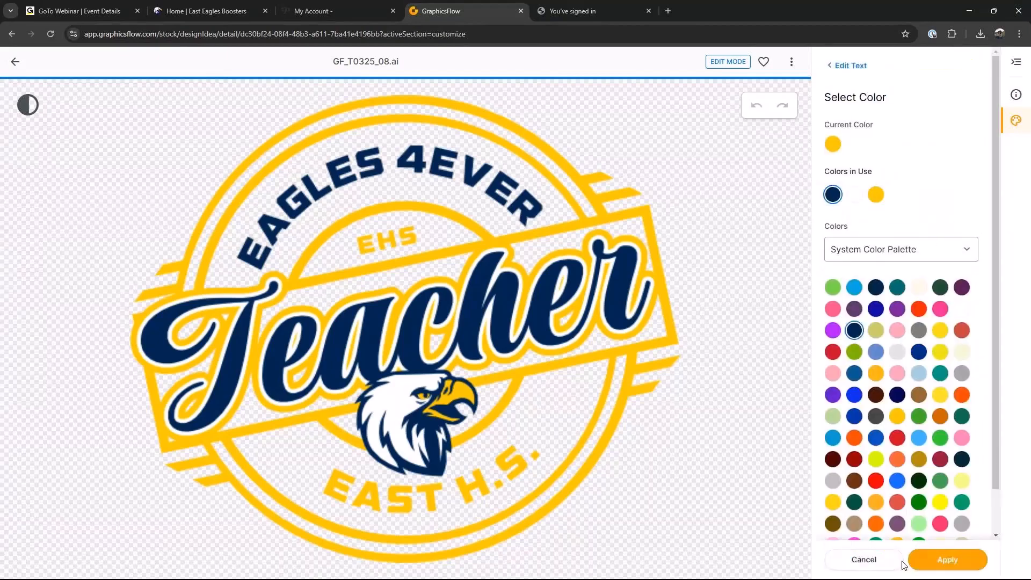
pyautogui.click(934, 564)
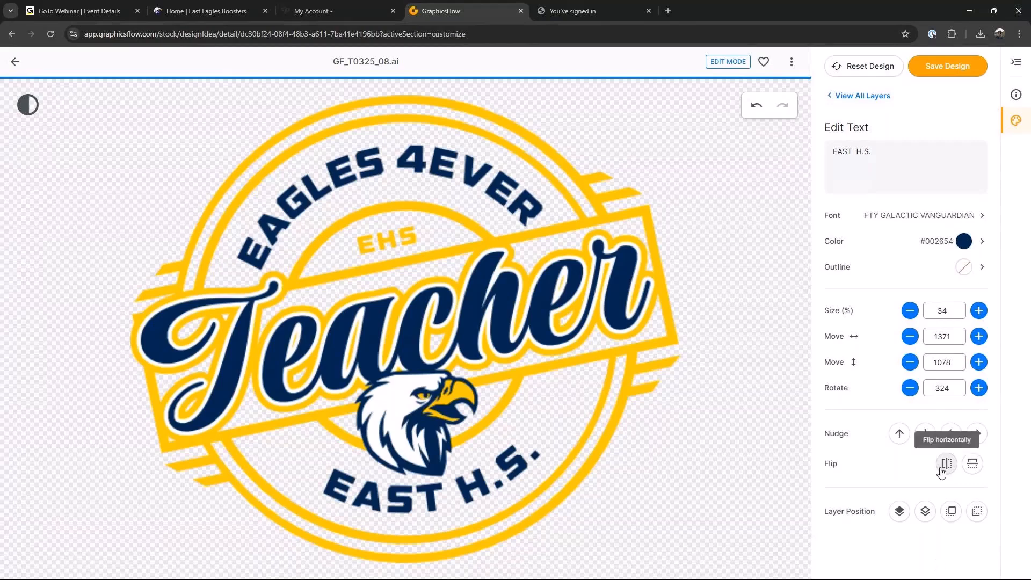
pyautogui.click(847, 100)
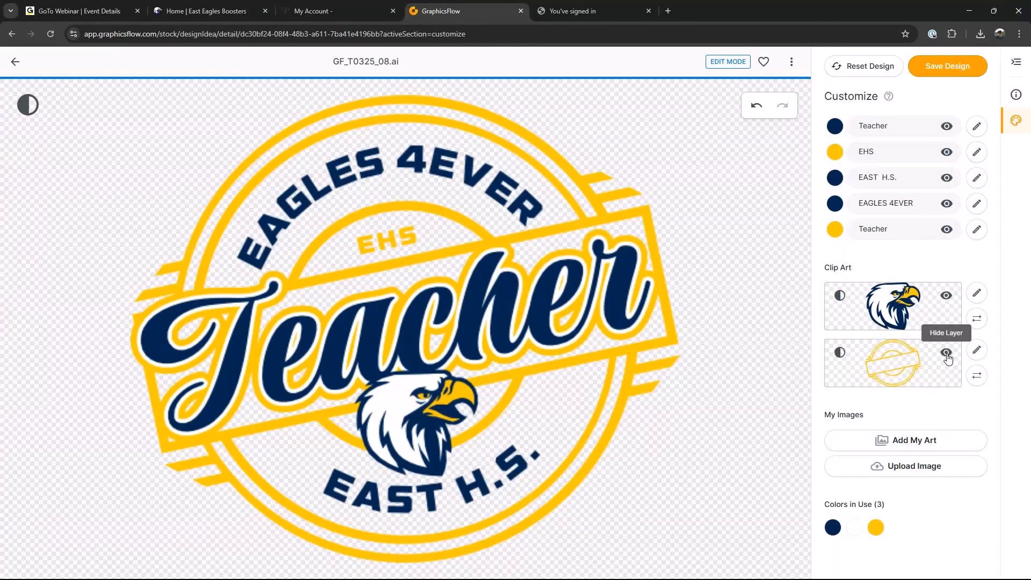
# Recolor the circular banner frame clip art to medium grey #A8A8A8
pyautogui.click(977, 351)
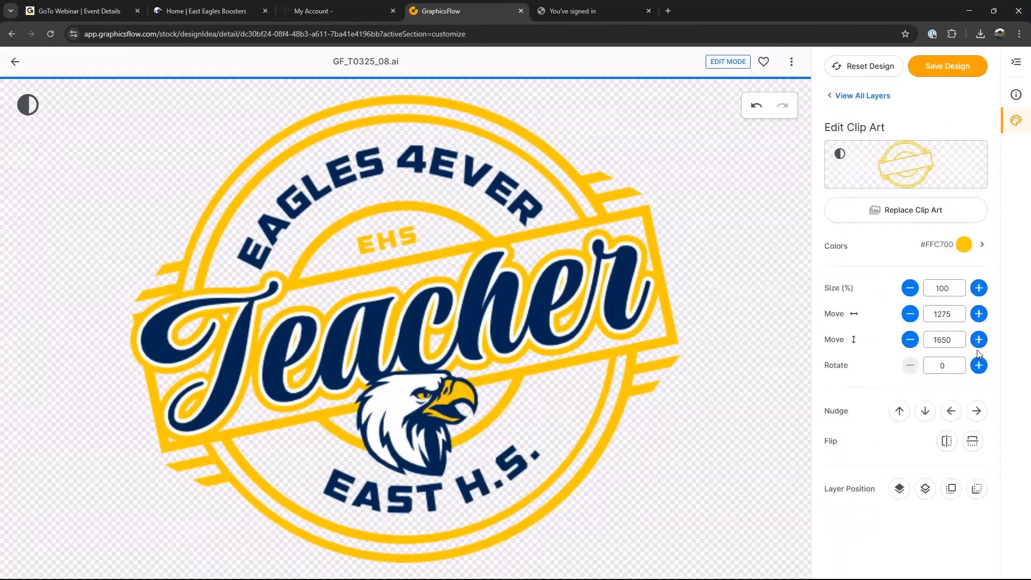
pyautogui.click(964, 249)
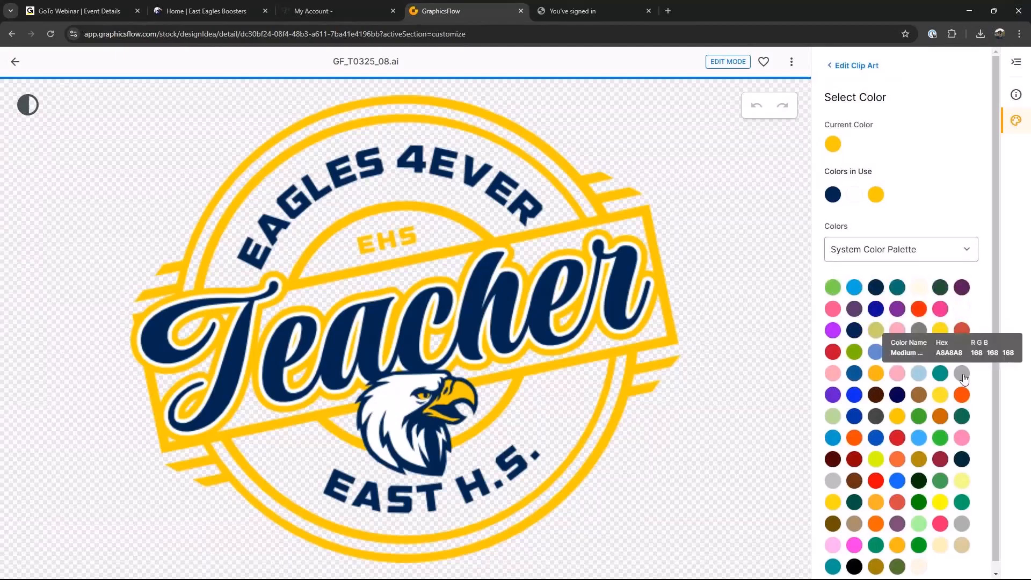
pyautogui.click(919, 331)
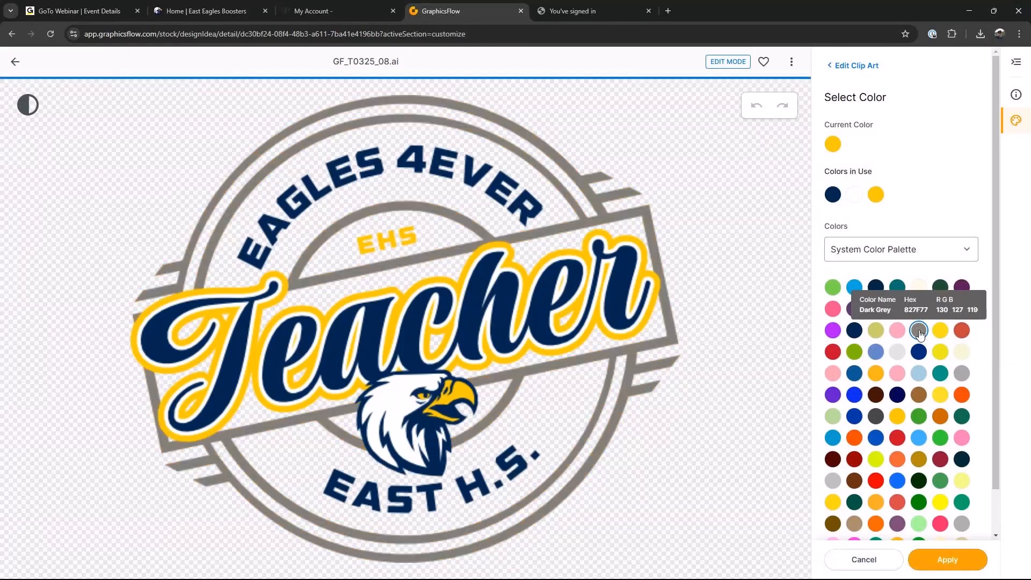
pyautogui.click(962, 375)
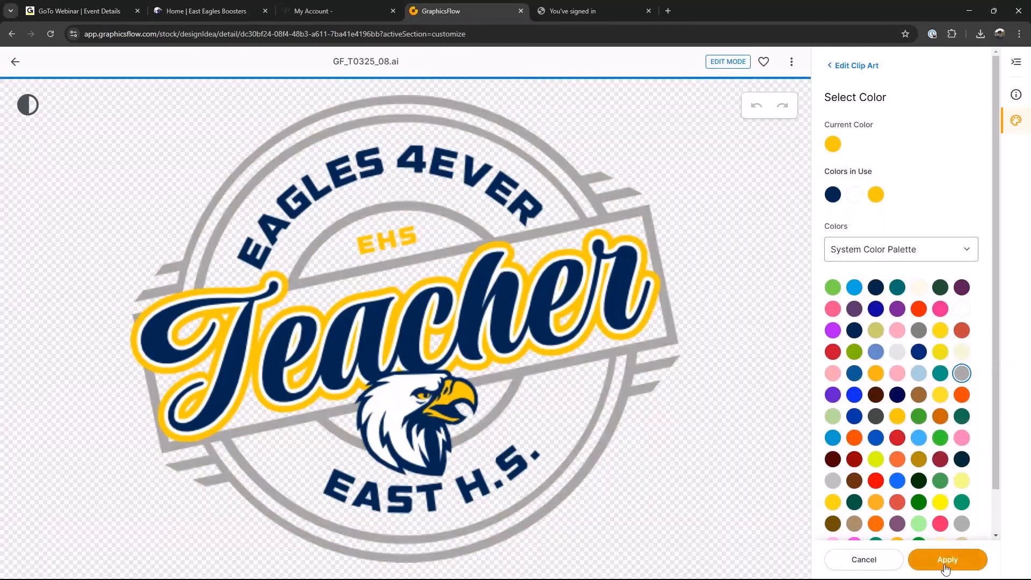
pyautogui.click(946, 560)
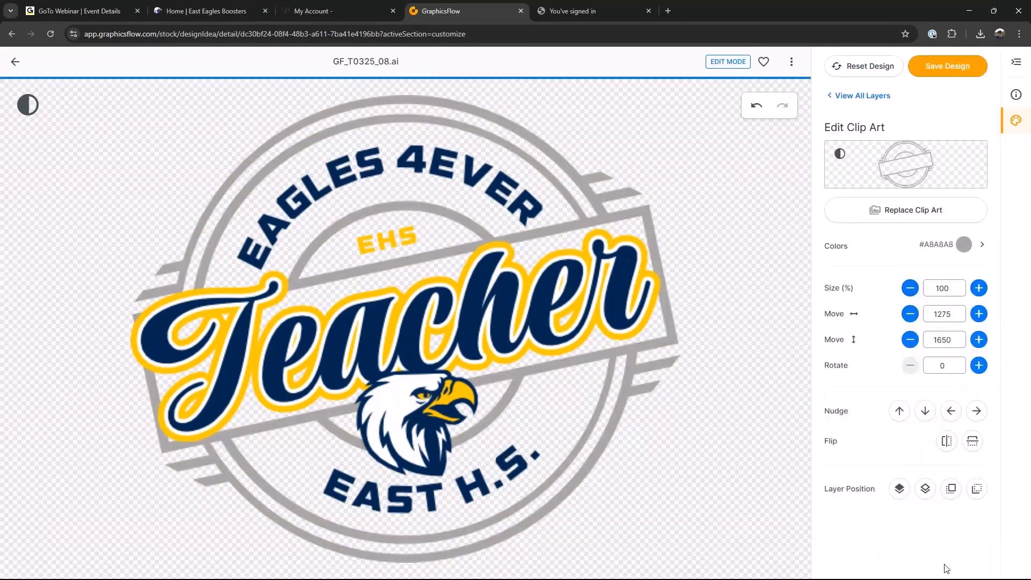
# Start saving the design to My Art under the name "Eagles 4Ever 01" and open the choice of destination folder
pyautogui.click(968, 72)
pyautogui.write('E')
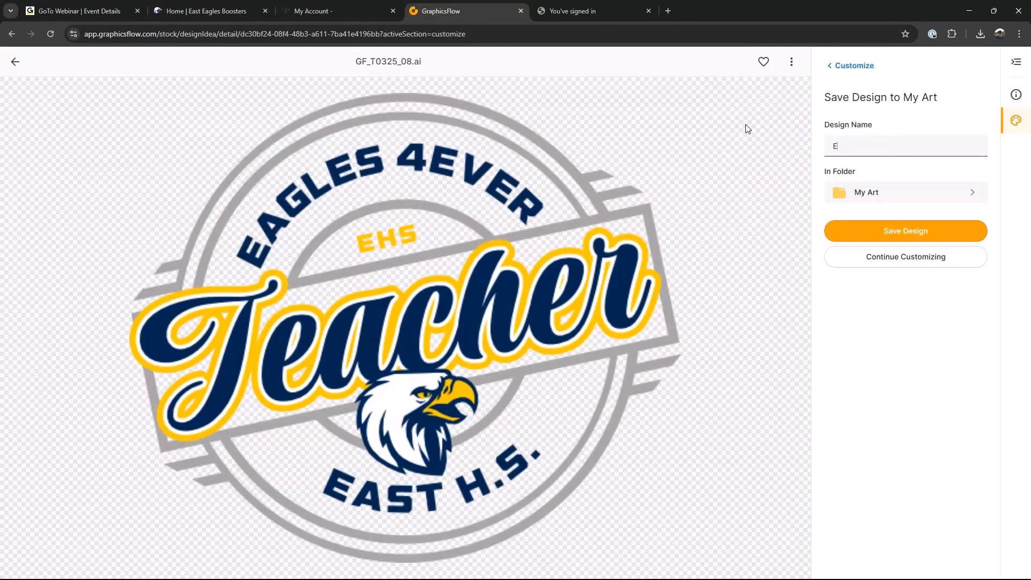
pyautogui.write('agles 4Ever 01')
pyautogui.click(967, 196)
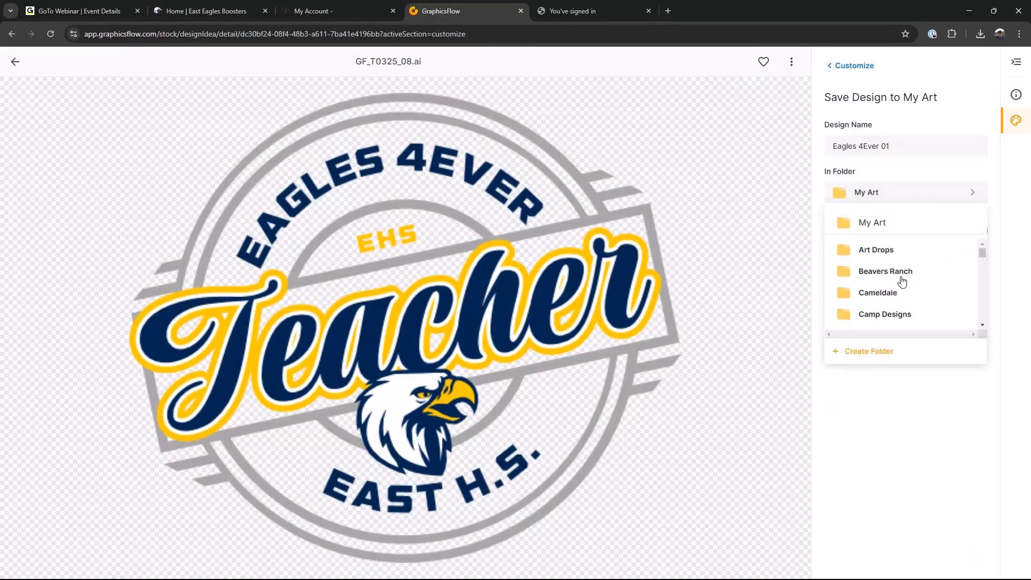
# Save the Eagles 4Ever 01 design to the East Eagles folder in My Art and download it as a PDF
pyautogui.scroll(-3, 906, 283)
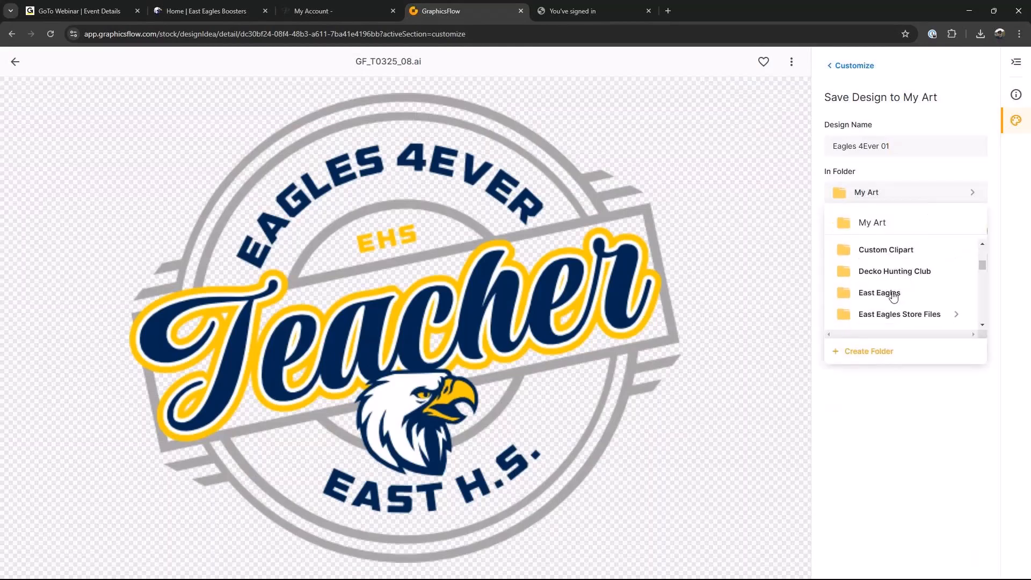
pyautogui.click(893, 292)
pyautogui.click(924, 230)
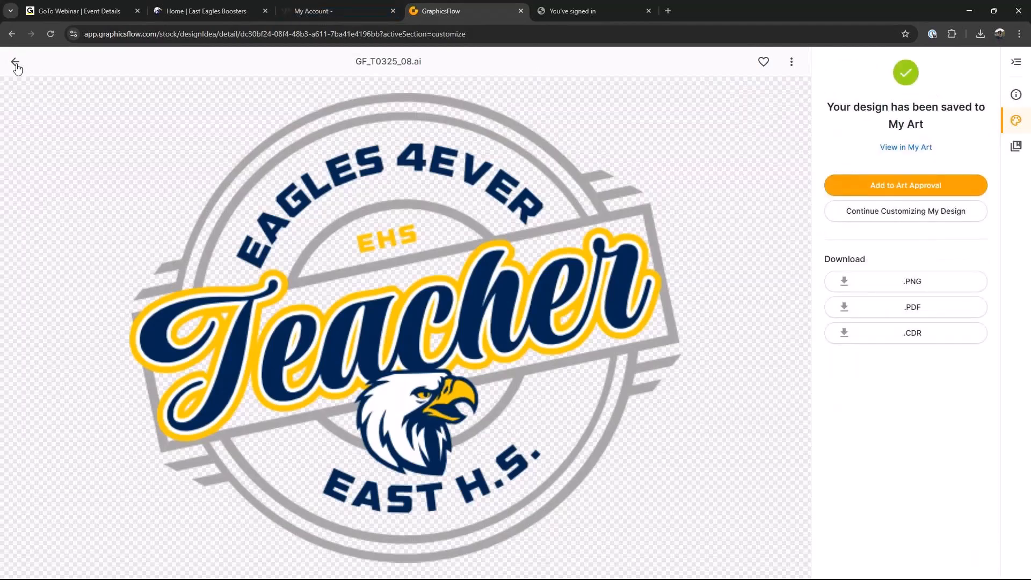
pyautogui.click(914, 307)
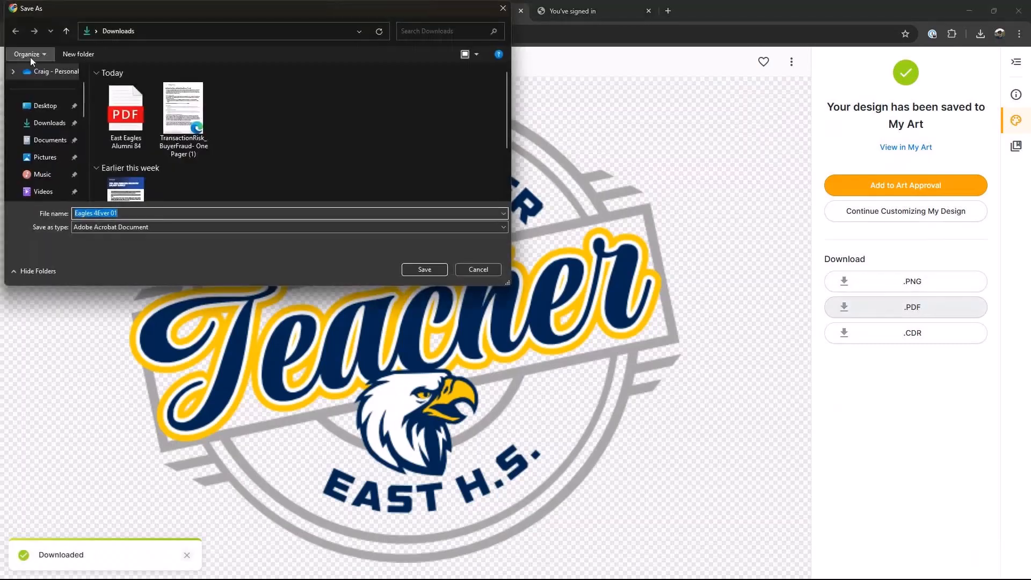
pyautogui.click(421, 270)
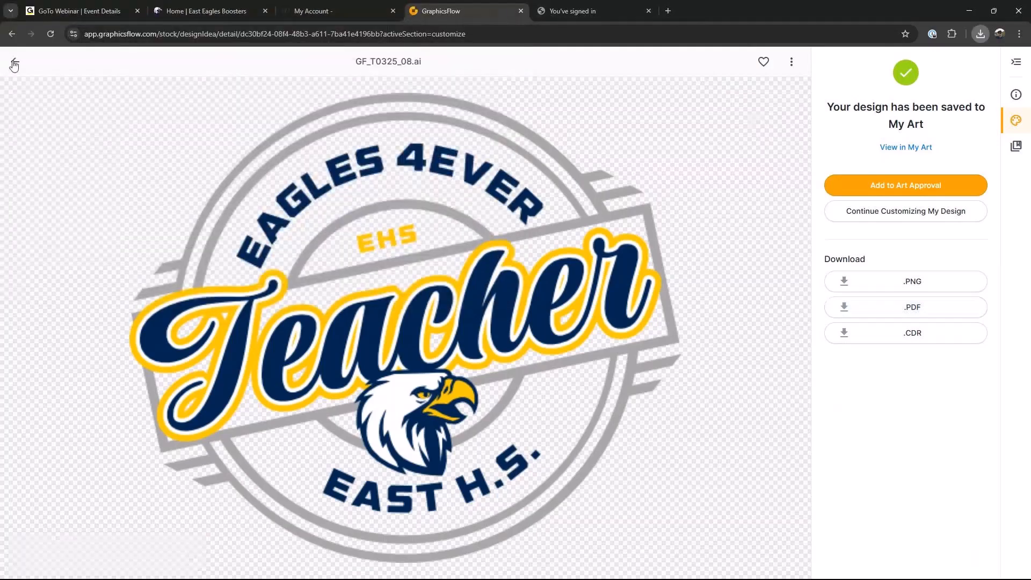
# Return to the Design Ideas library and open the floral design GF_T0325_16 for customization
pyautogui.click(14, 63)
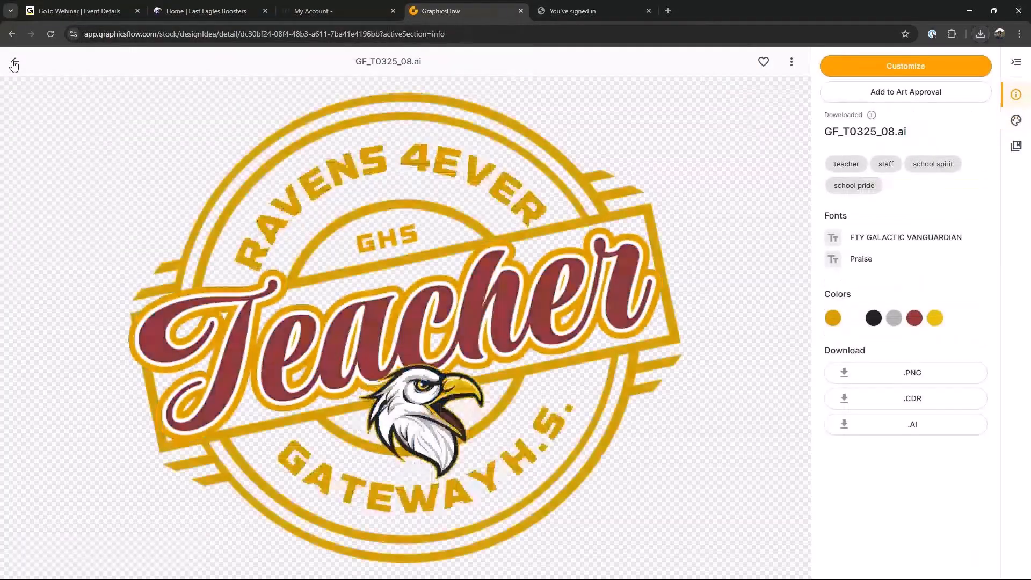
pyautogui.click(14, 64)
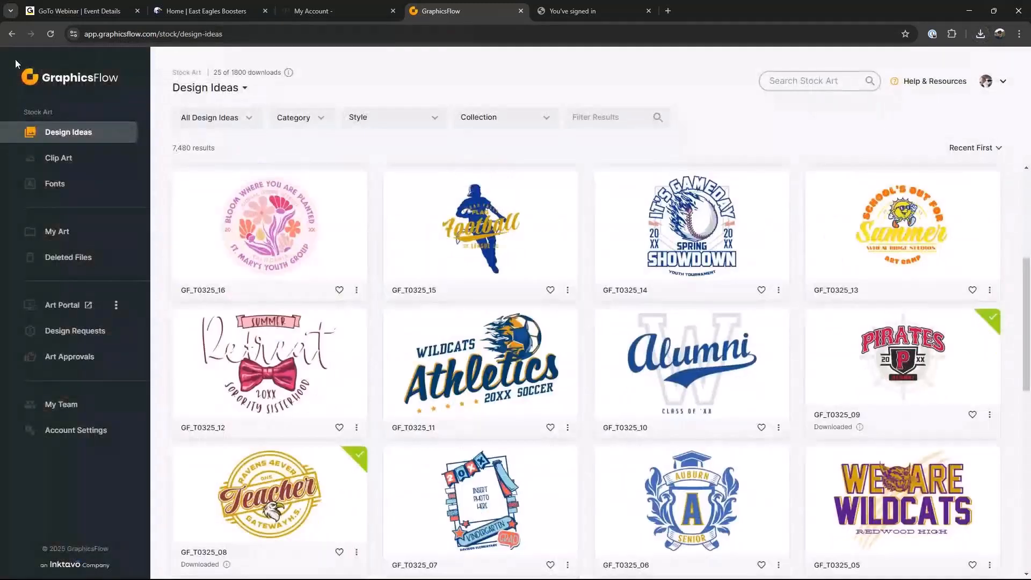
pyautogui.scroll(3, 210, 396)
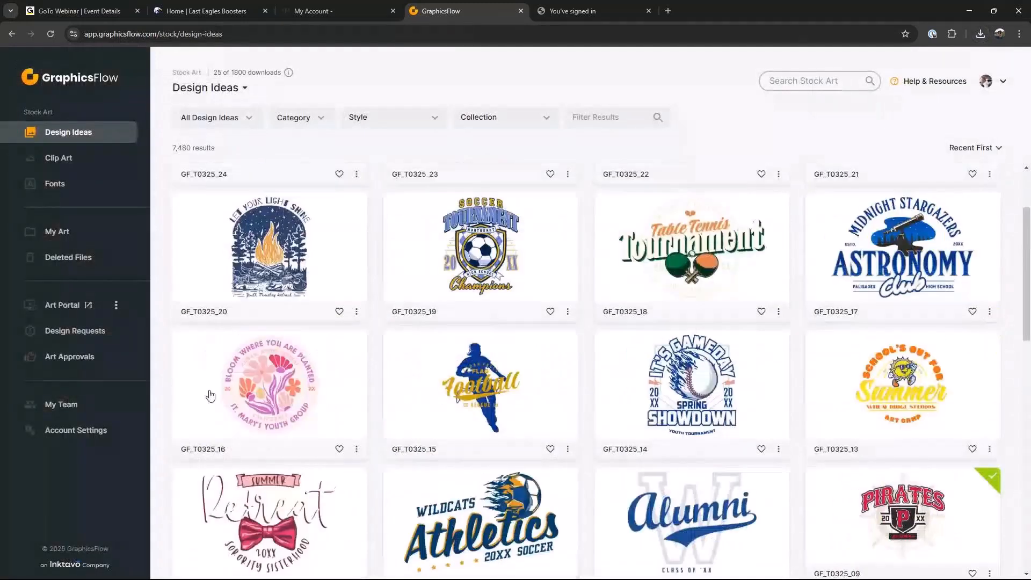
pyautogui.click(275, 380)
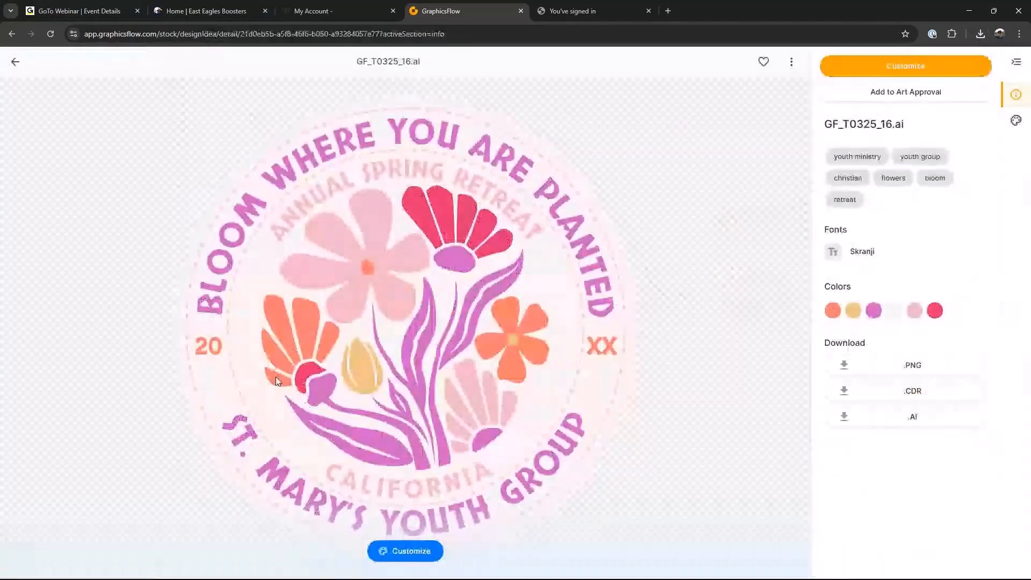
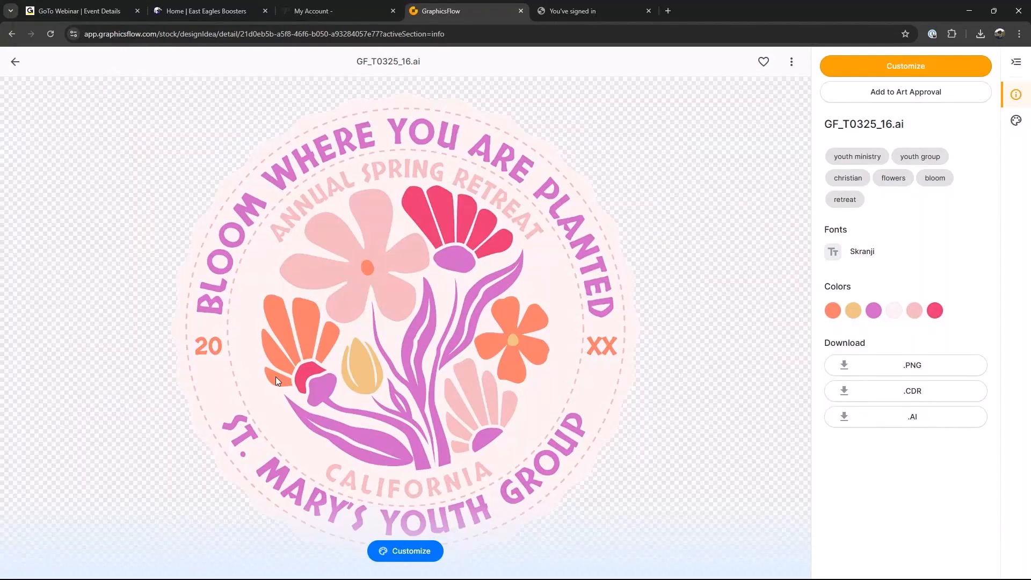
pyautogui.click(892, 67)
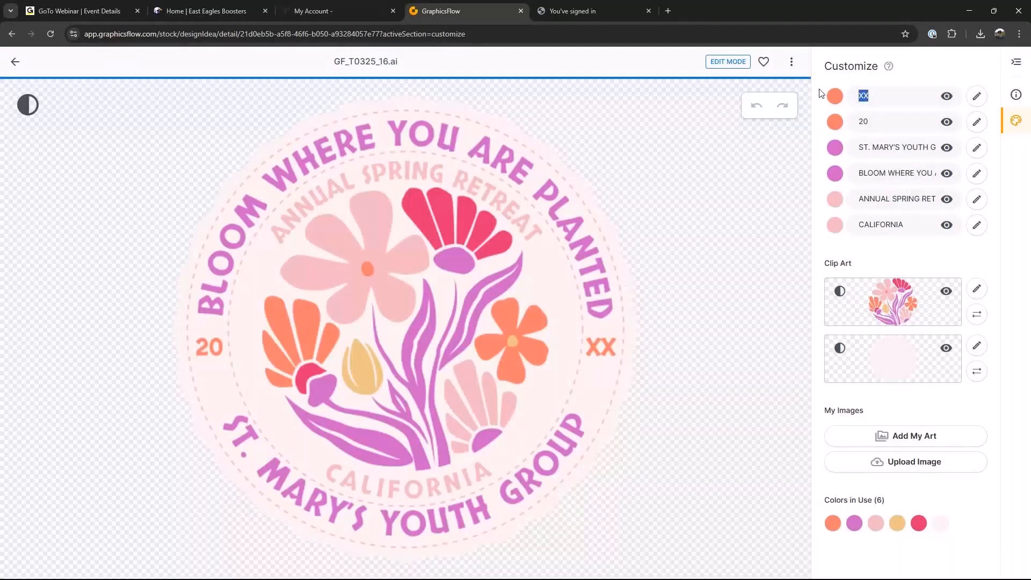
# Replace the year placeholder XX with 25 and the upper outer arc text with ARIZONA GARDEN CLUB
pyautogui.write('25')
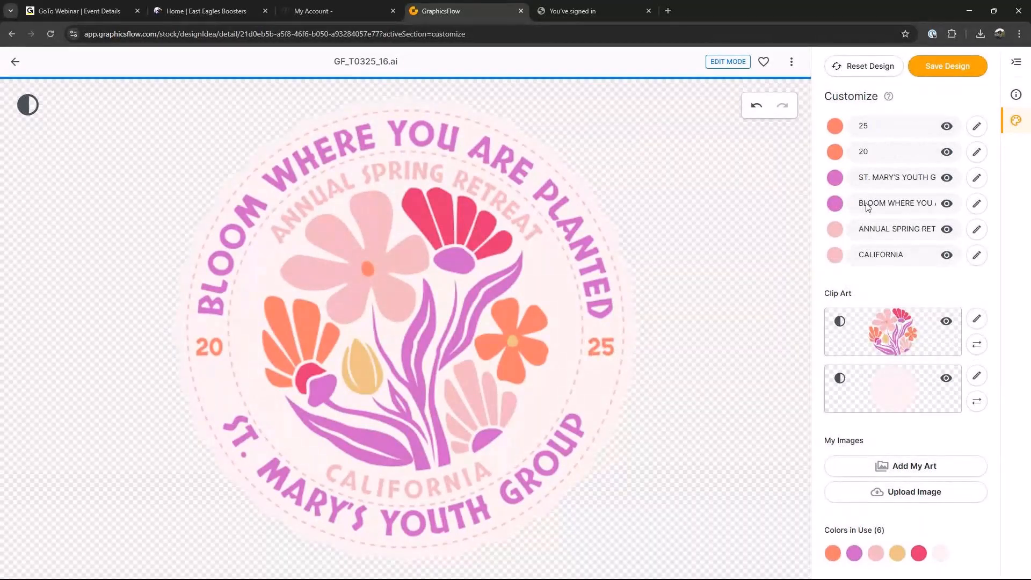
pyautogui.click(972, 203)
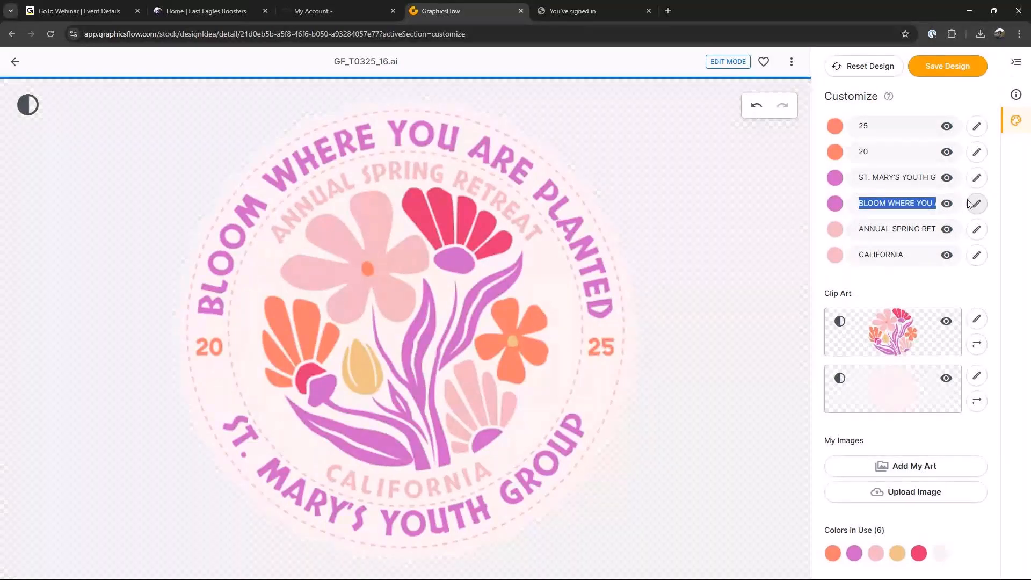
pyautogui.click(869, 203)
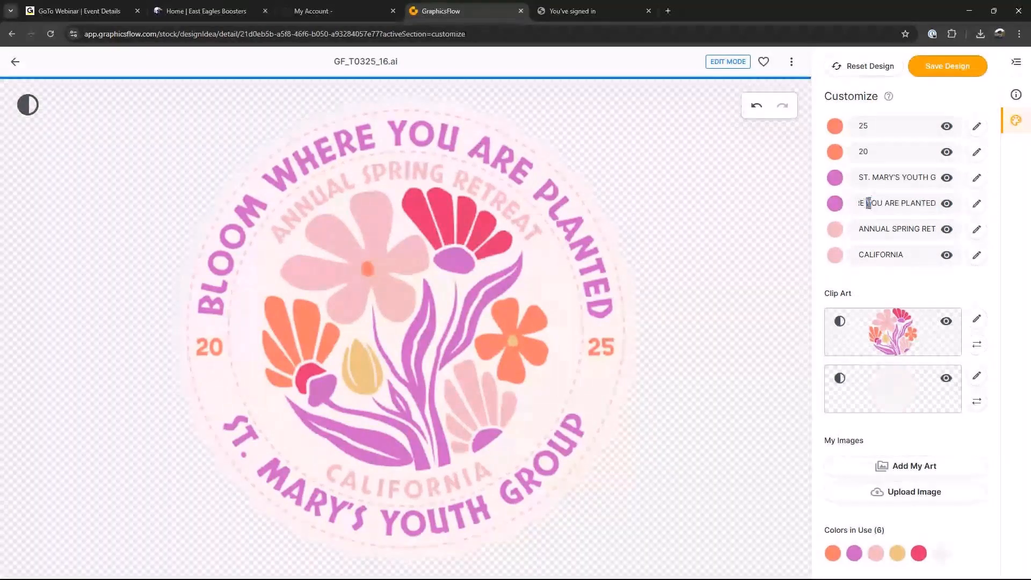
pyautogui.moveTo(868, 203); pyautogui.dragTo(971, 190)
pyautogui.hotkey('ctrl', 'a')
pyautogui.press('BackSpace')
pyautogui.write('A')
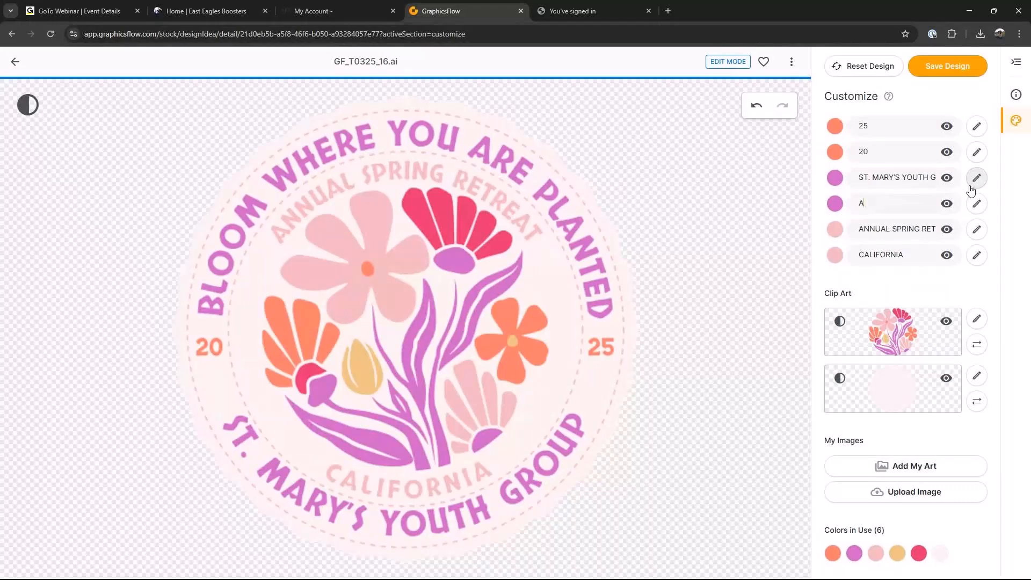
pyautogui.write('RIZONA GARDEN CLUB')
pyautogui.press('Return')
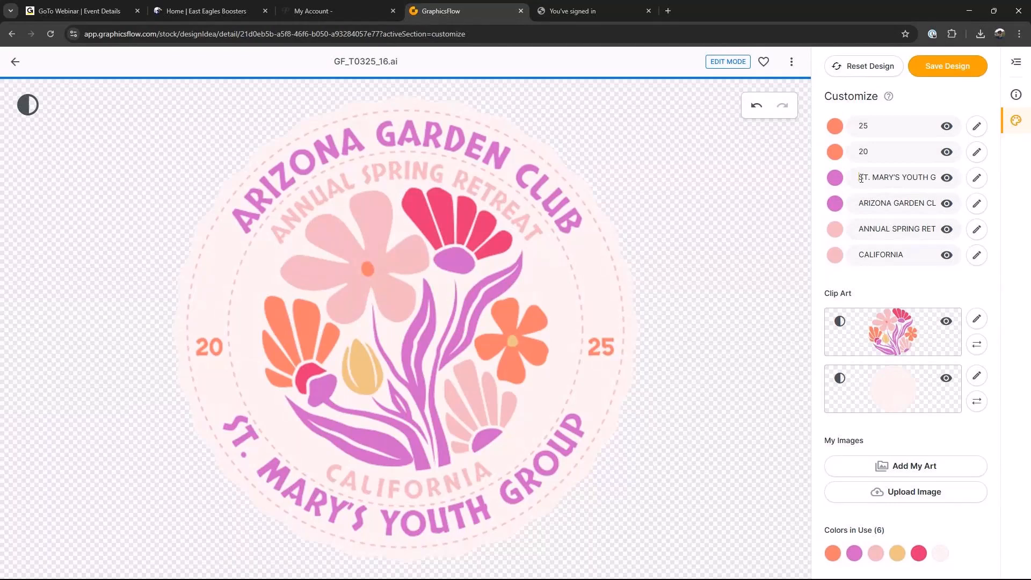
# Replace the lower arc text ST. MARY'S YOUTH GROUP with SPRING FLOWER SHOW
pyautogui.moveTo(861, 178); pyautogui.dragTo(994, 179)
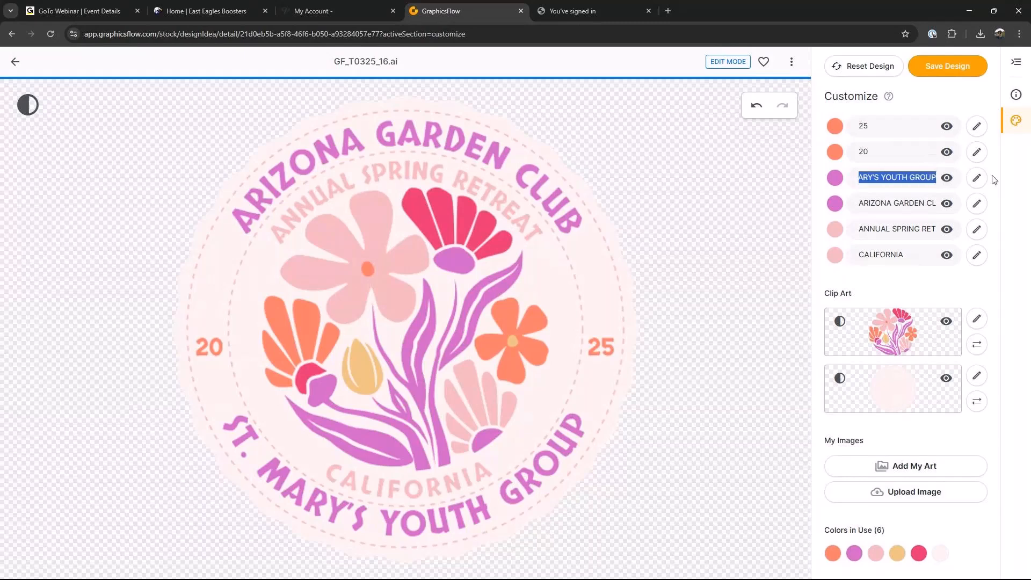
pyautogui.write('SPRING FLO')
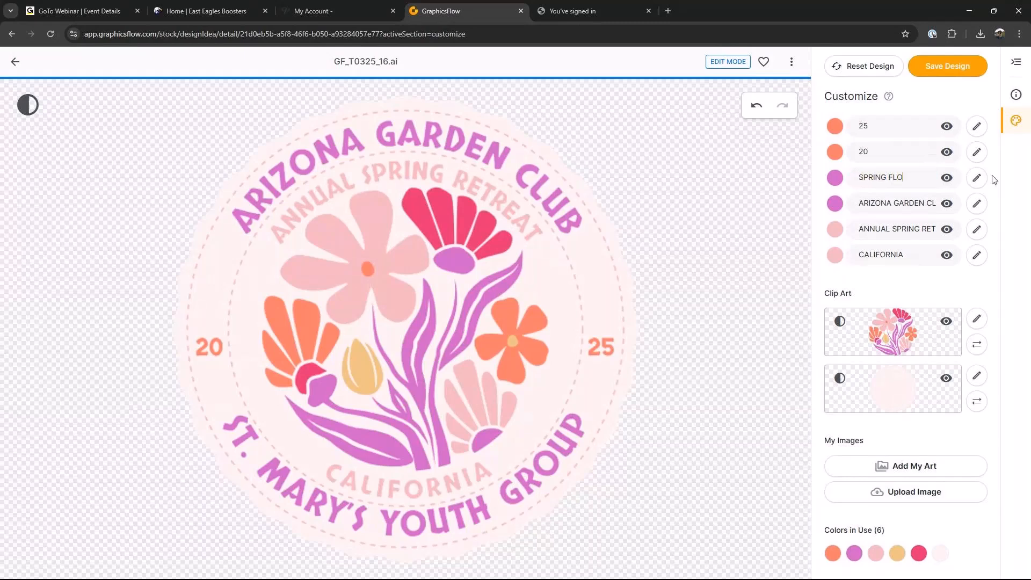
pyautogui.write('WER SHOW')
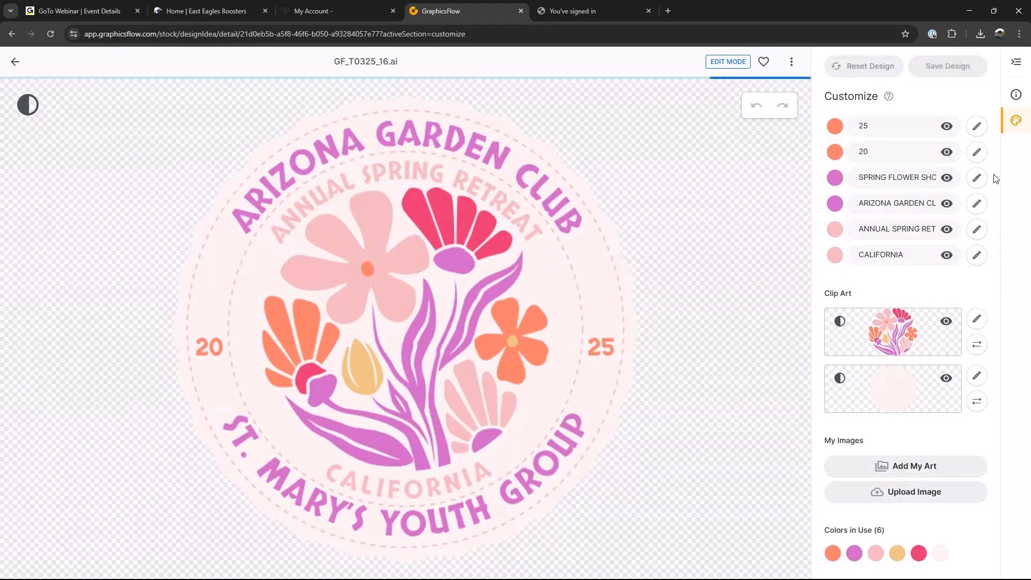
# Hide the CALIFORNIA text and change the ANNUAL SPRING RETREAT line to SCOTTSDALE
pyautogui.click(946, 258)
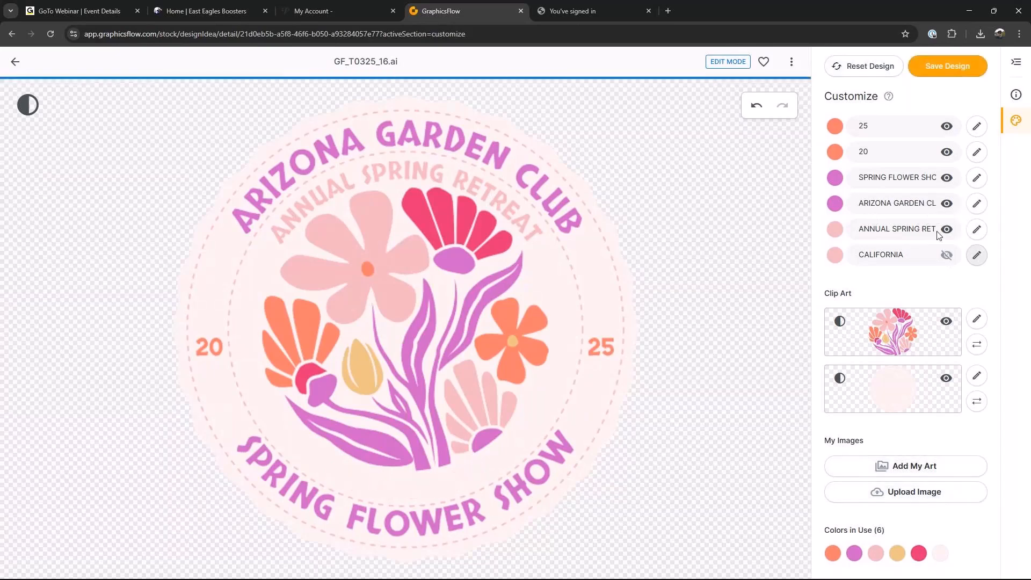
pyautogui.click(947, 229)
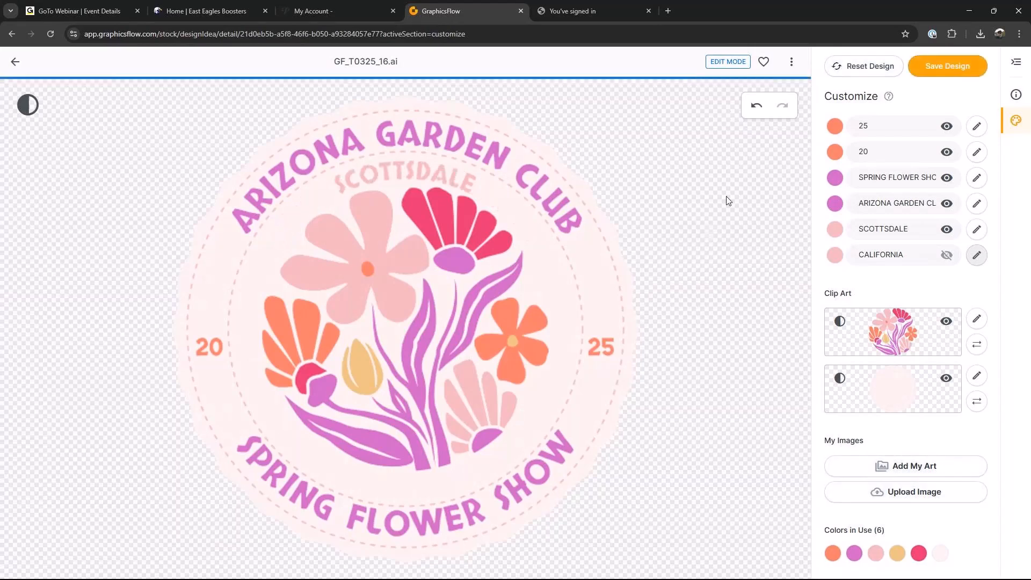
# Recolor the design's salmon elements bright orange and its tan elements yellow, using the System Color Palette
pyautogui.click(832, 556)
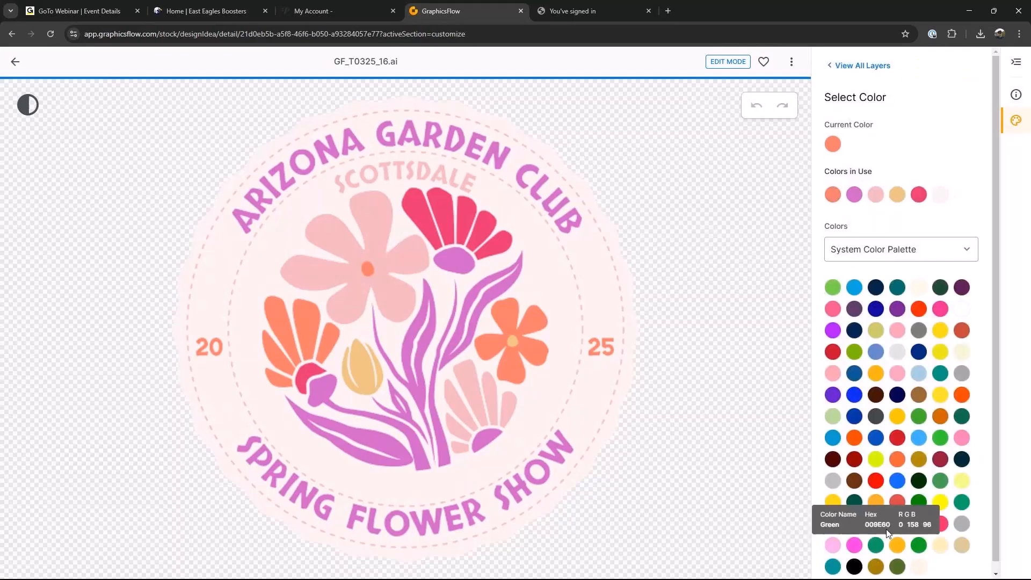
pyautogui.click(962, 395)
pyautogui.click(947, 560)
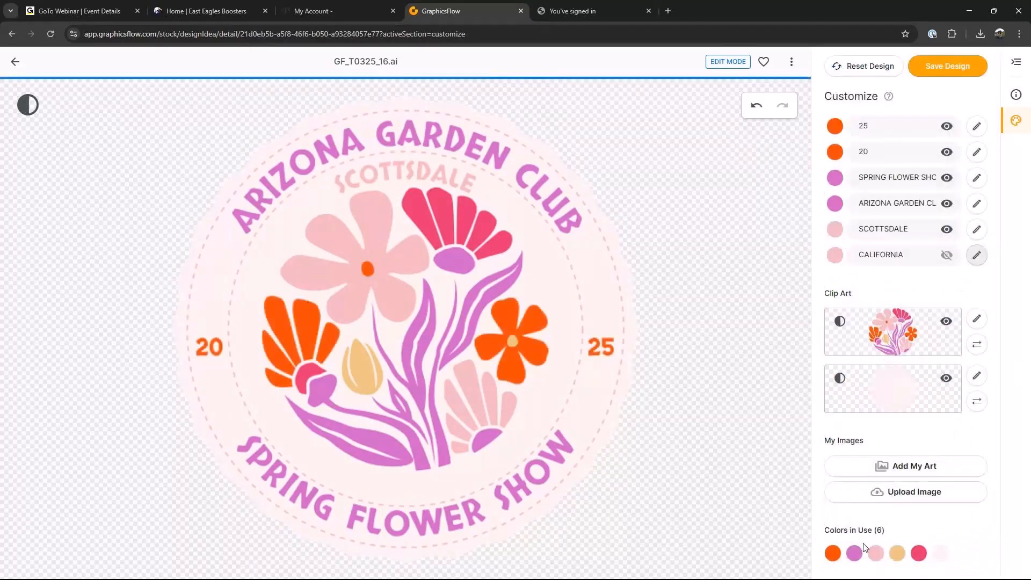
pyautogui.click(894, 552)
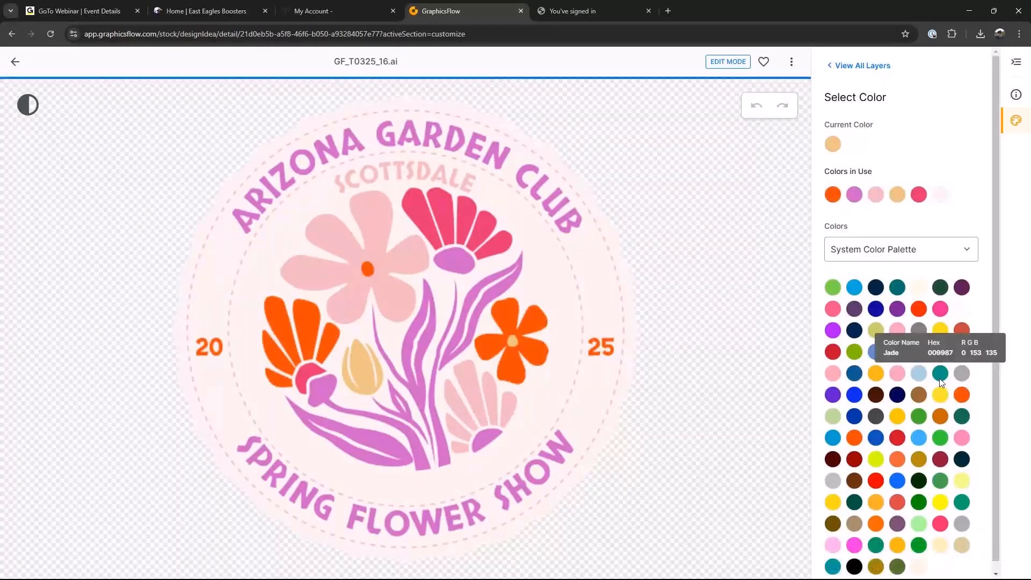
pyautogui.click(940, 329)
pyautogui.click(946, 561)
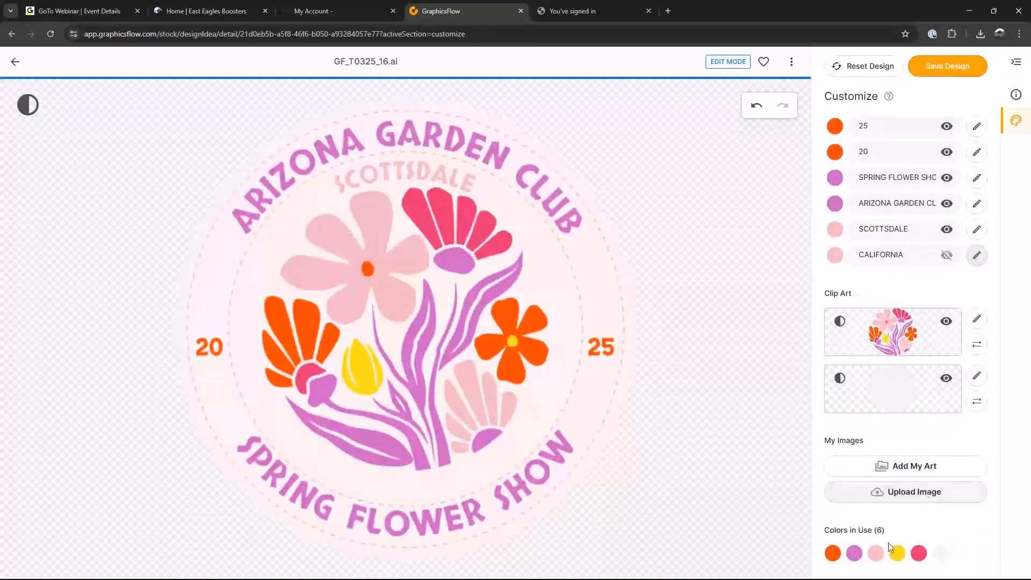
# Recolor the orchid lettering, stems and leaves light blue
pyautogui.click(854, 554)
pyautogui.click(919, 438)
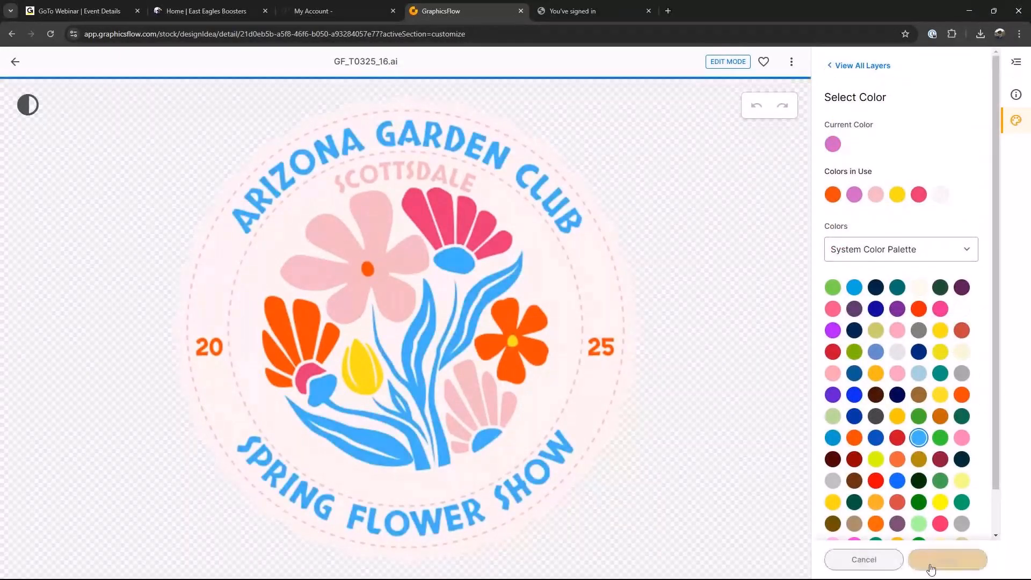
pyautogui.click(931, 565)
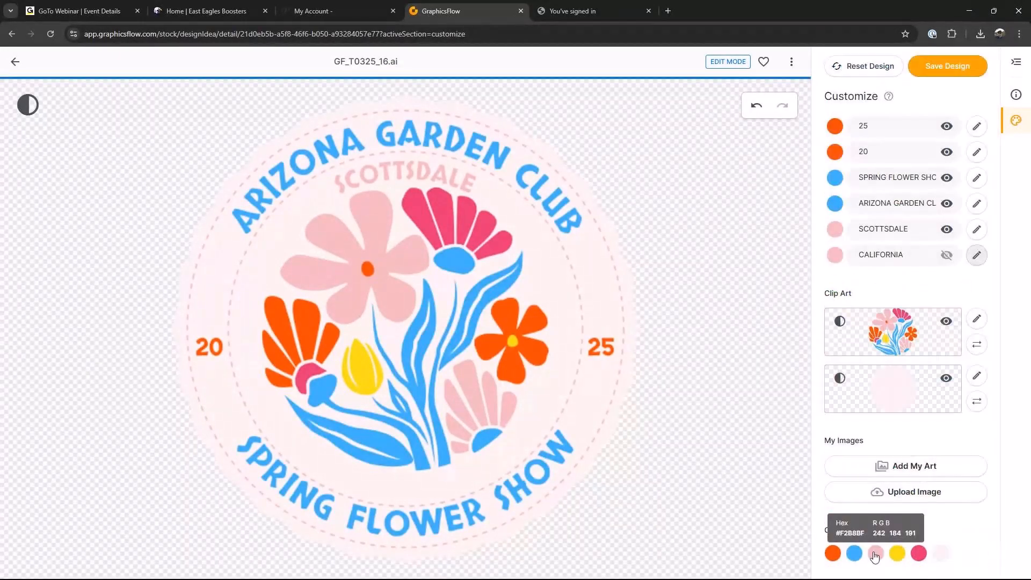
# Recolor the coral red petals Hot Pink, and the light pink flowers, SCOTTSDALE text and dashed rings Purple
pyautogui.click(919, 553)
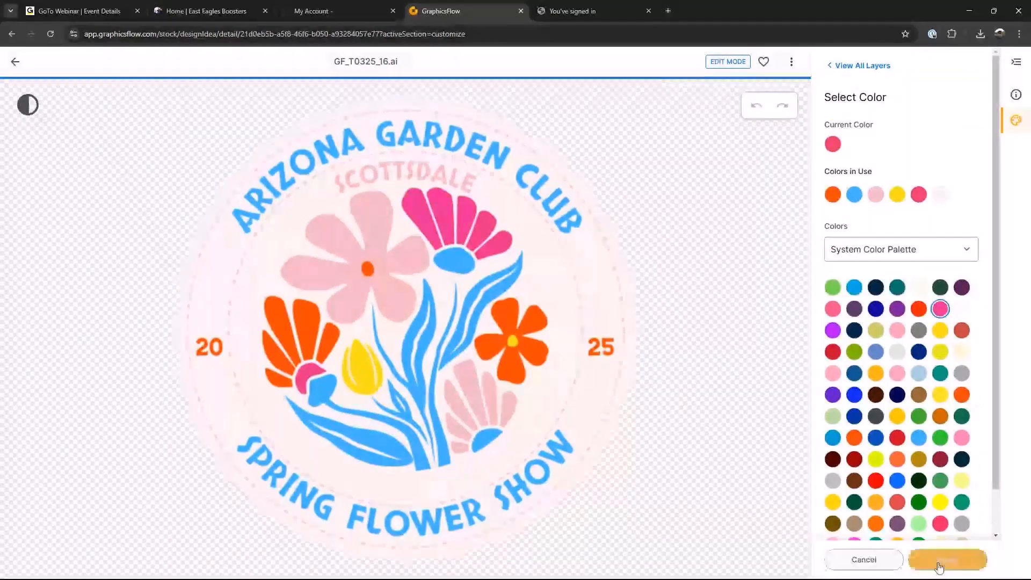
pyautogui.click(941, 561)
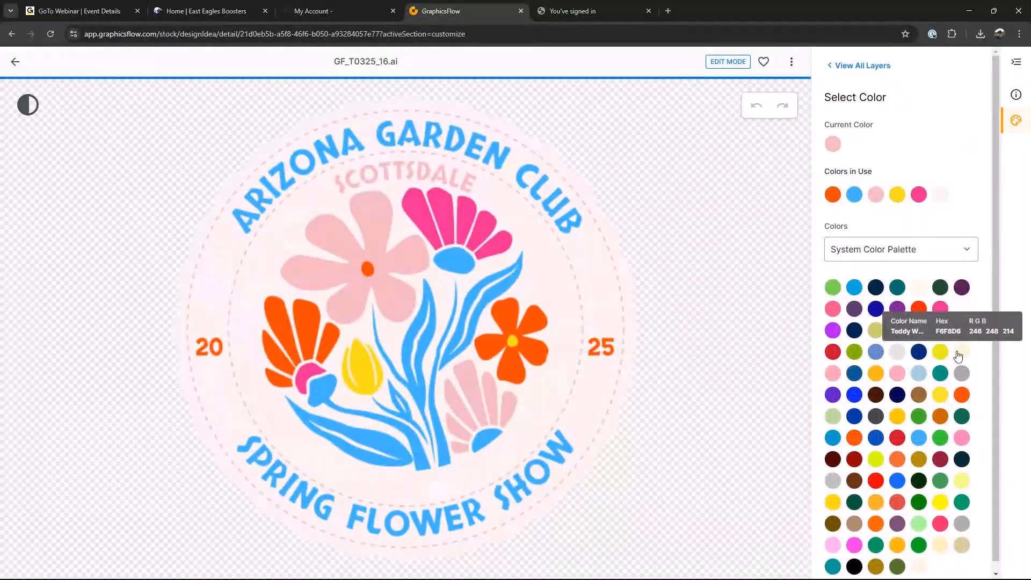
pyautogui.click(897, 310)
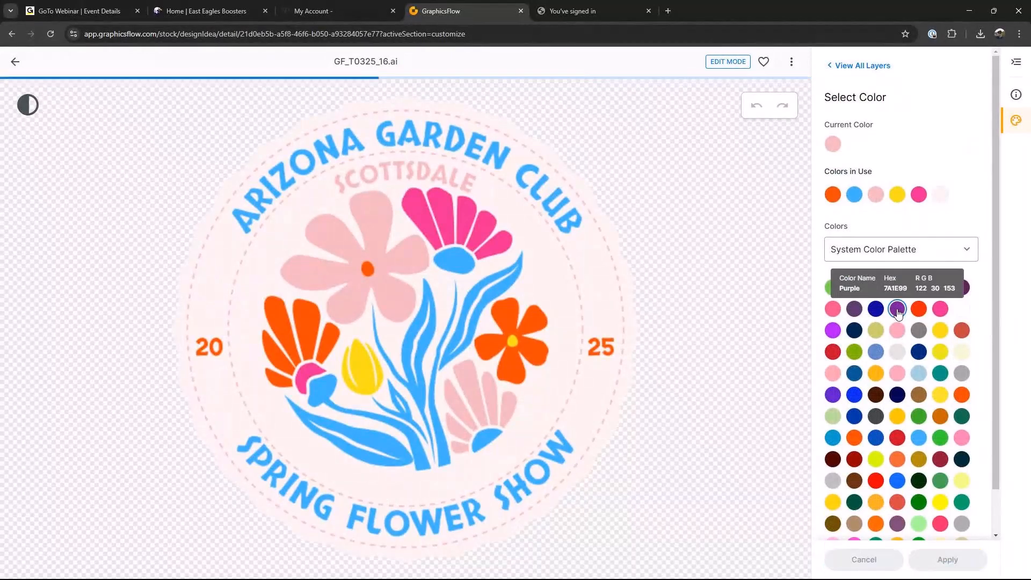
pyautogui.click(943, 561)
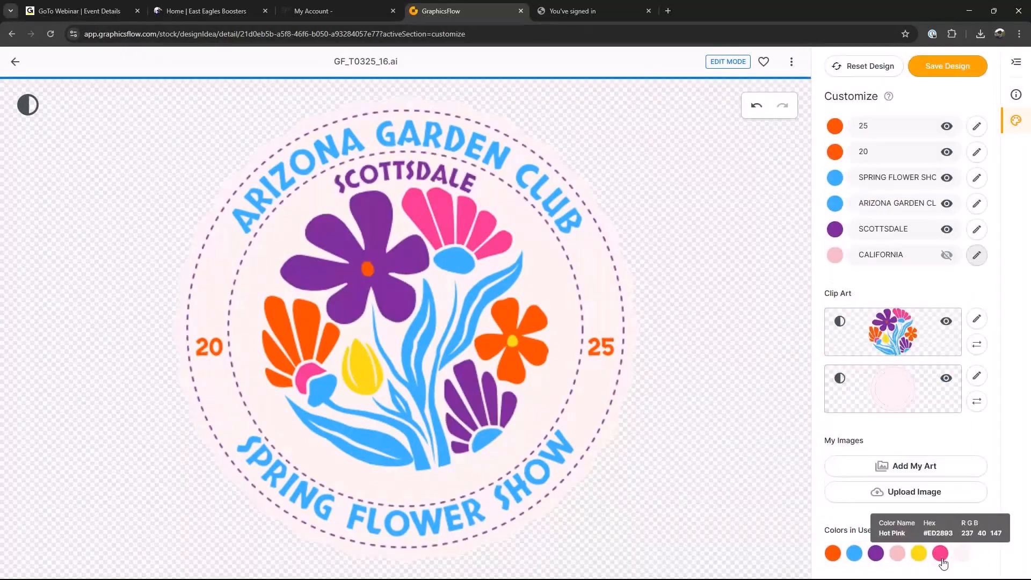
# Try white on the pale pink badge background and preview the design against a dark canvas
pyautogui.click(30, 106)
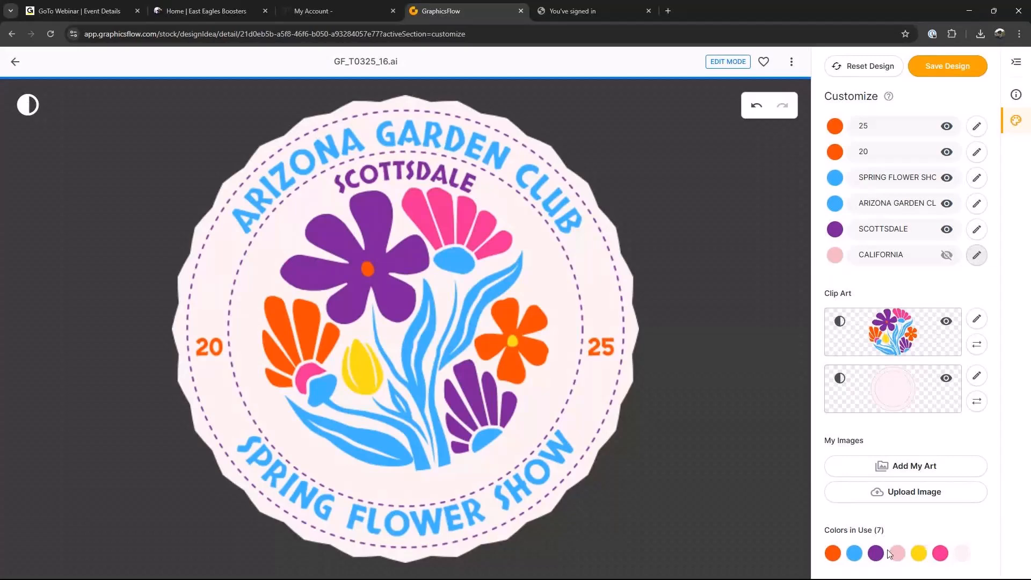
pyautogui.click(962, 553)
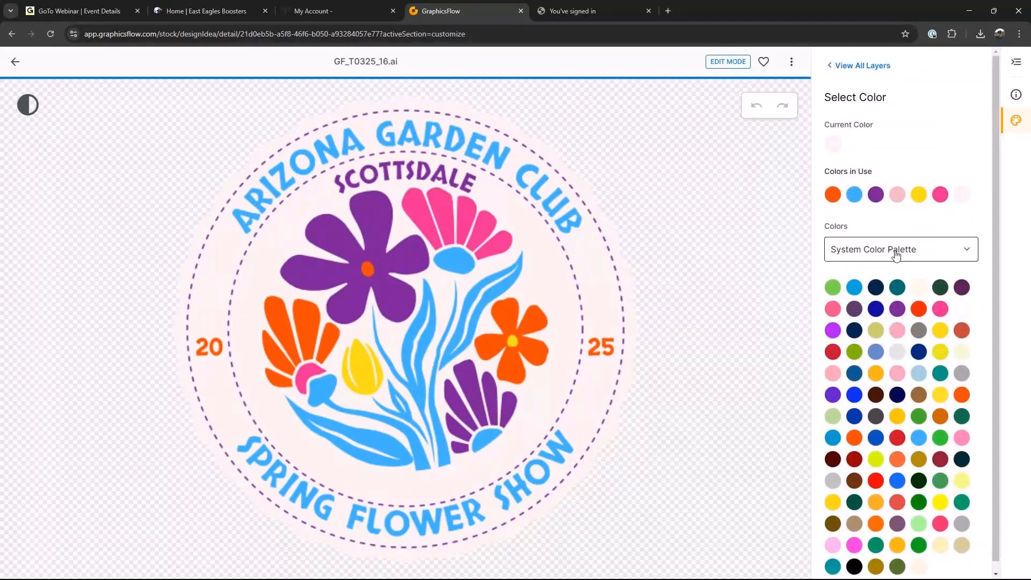
pyautogui.click(962, 309)
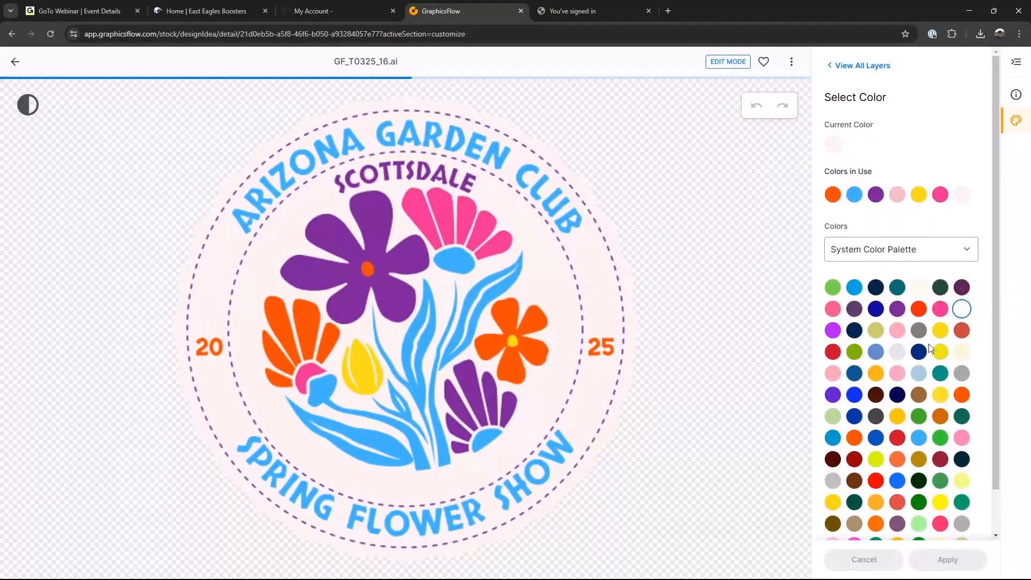
pyautogui.click(28, 105)
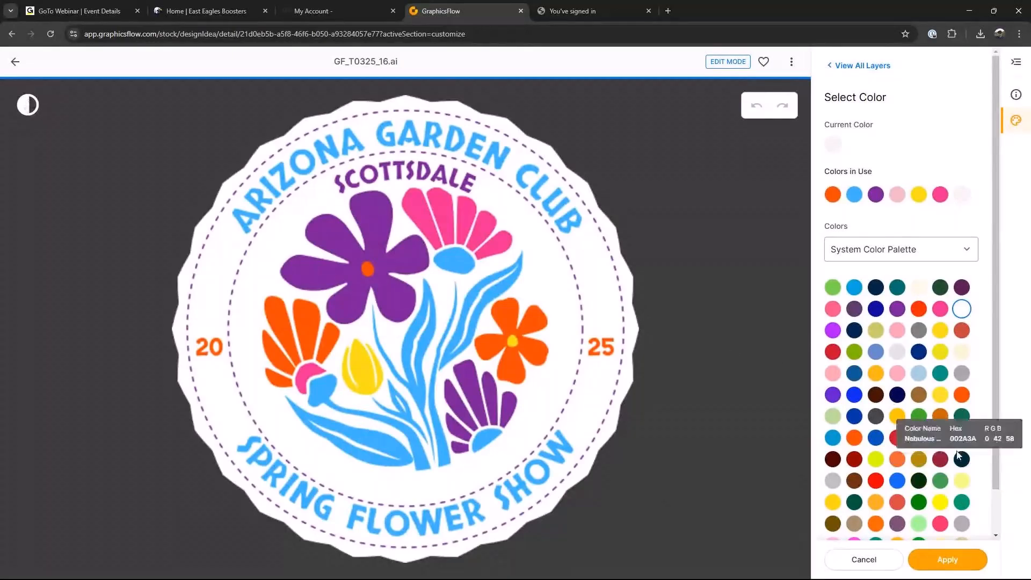
# Recolor the badge background black from the System Color Palette
pyautogui.scroll(-1, 949, 397)
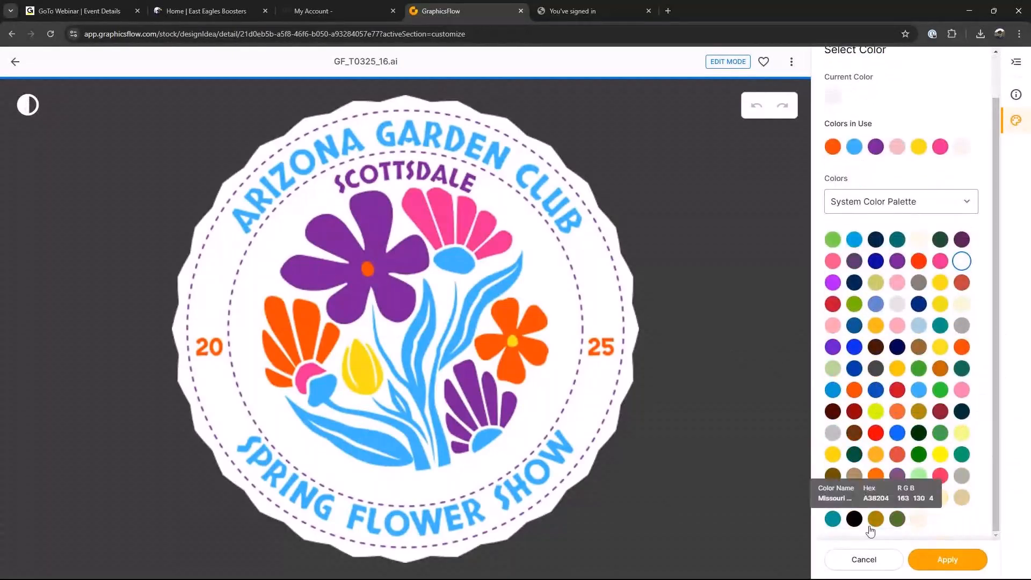
pyautogui.click(855, 520)
pyautogui.click(932, 559)
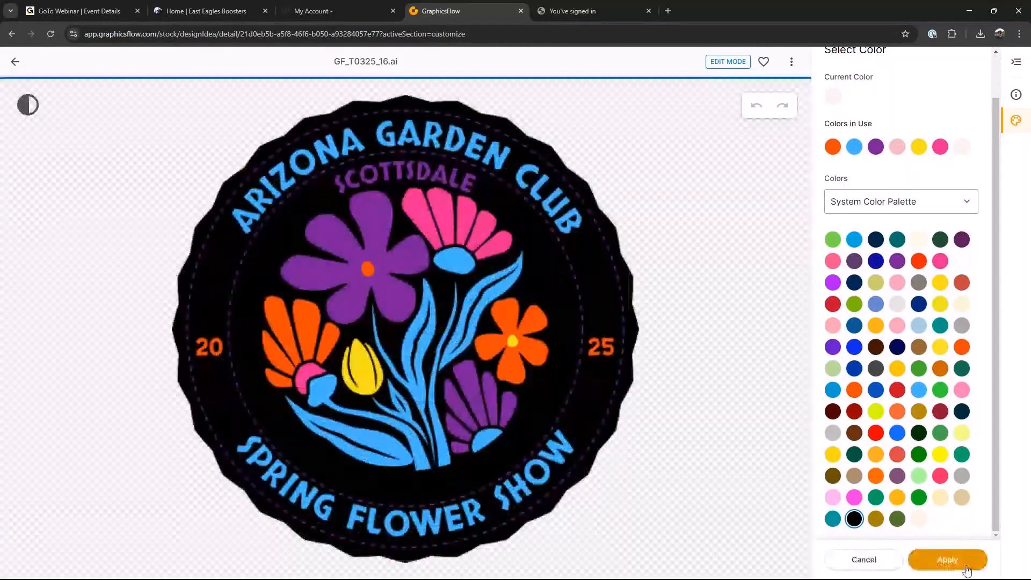
pyautogui.click(965, 567)
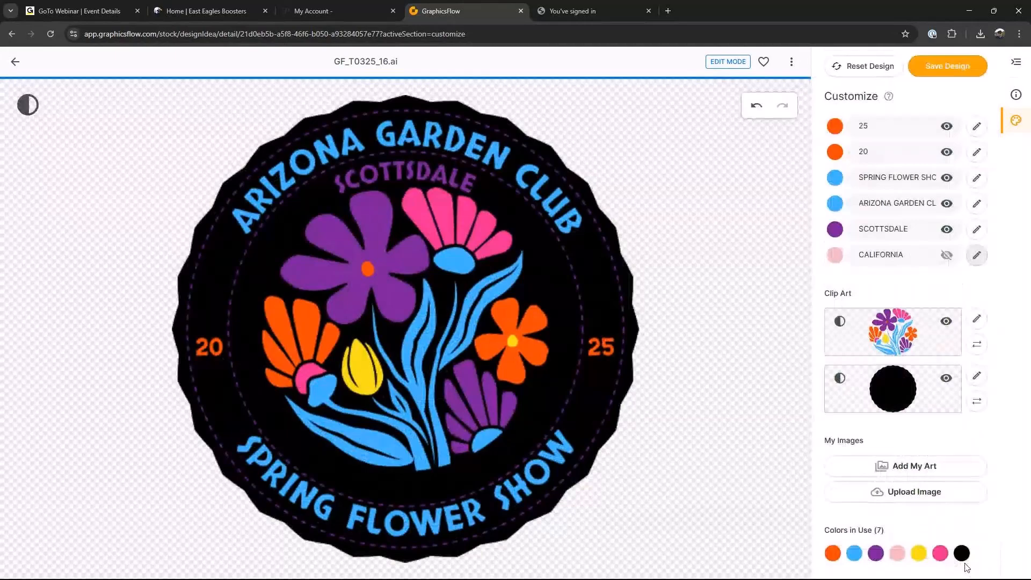
# Compare Light Navy and Royal Blue for the badge background, and apply Light Navy
pyautogui.click(963, 554)
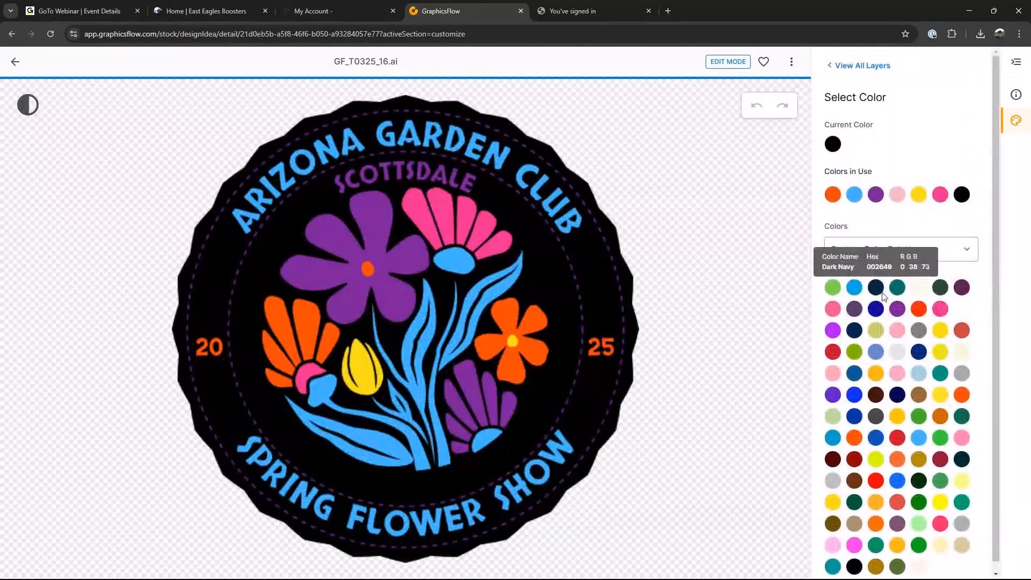
pyautogui.click(855, 331)
pyautogui.click(948, 559)
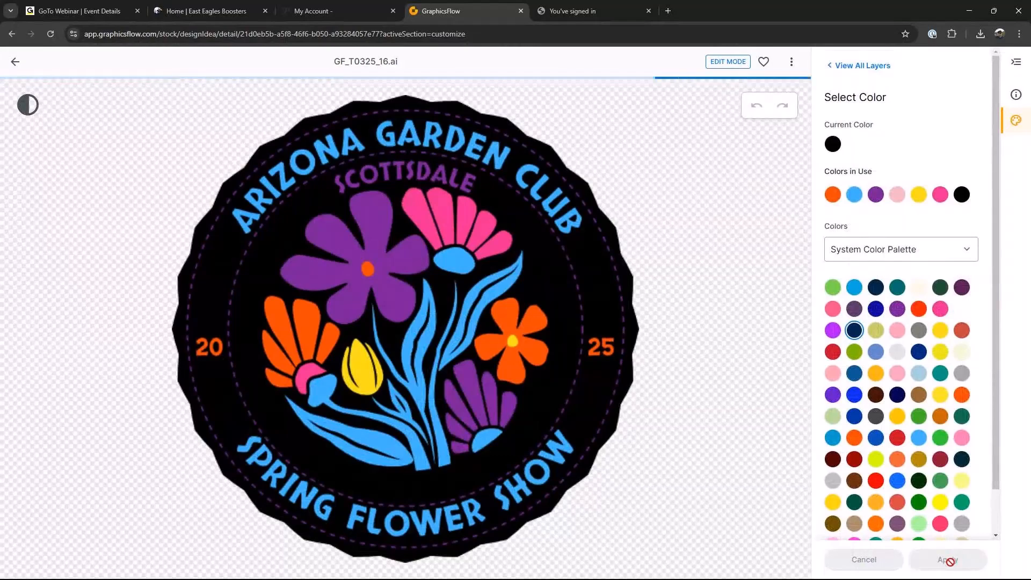
pyautogui.click(854, 373)
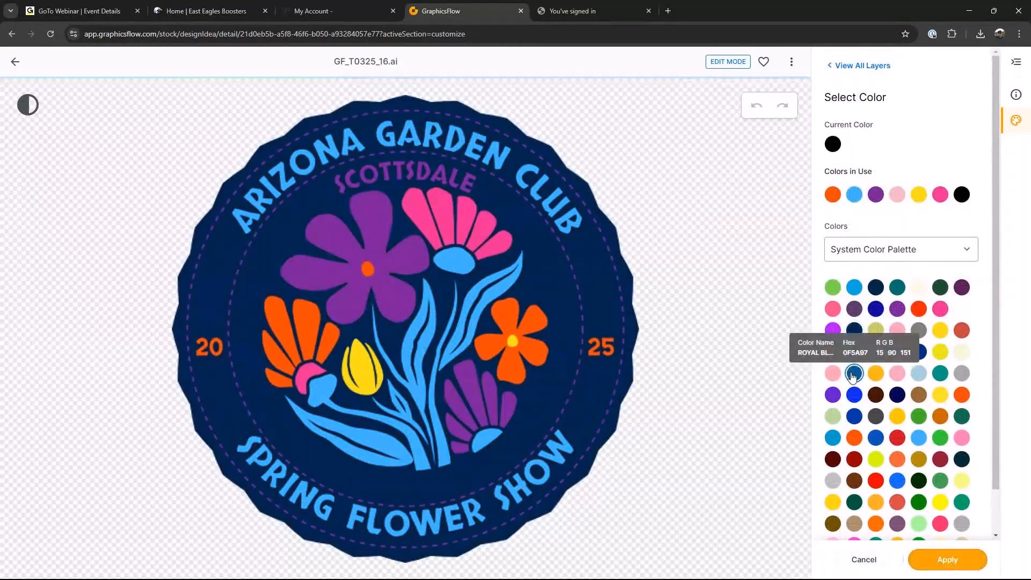
pyautogui.click(948, 559)
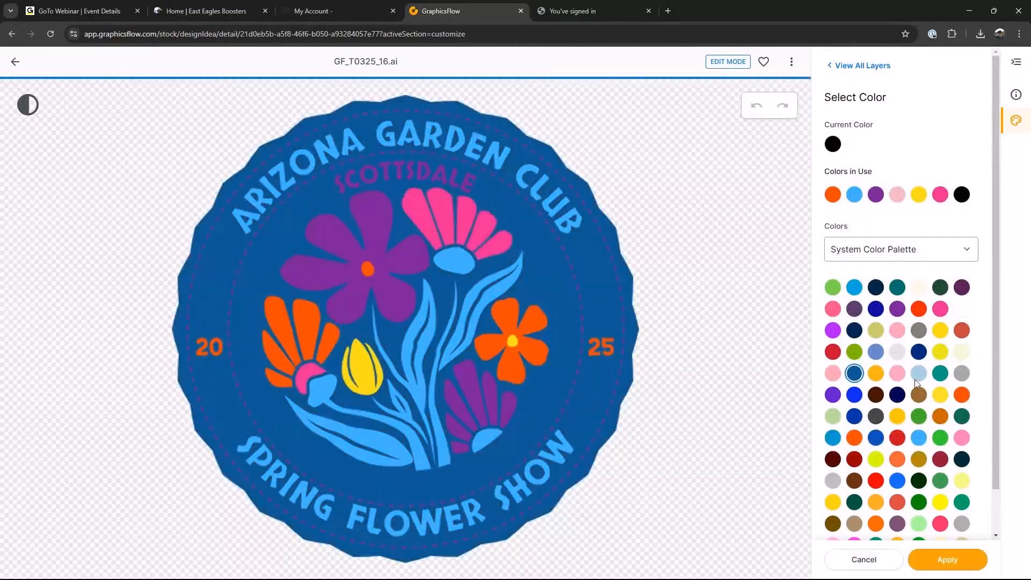
pyautogui.click(854, 330)
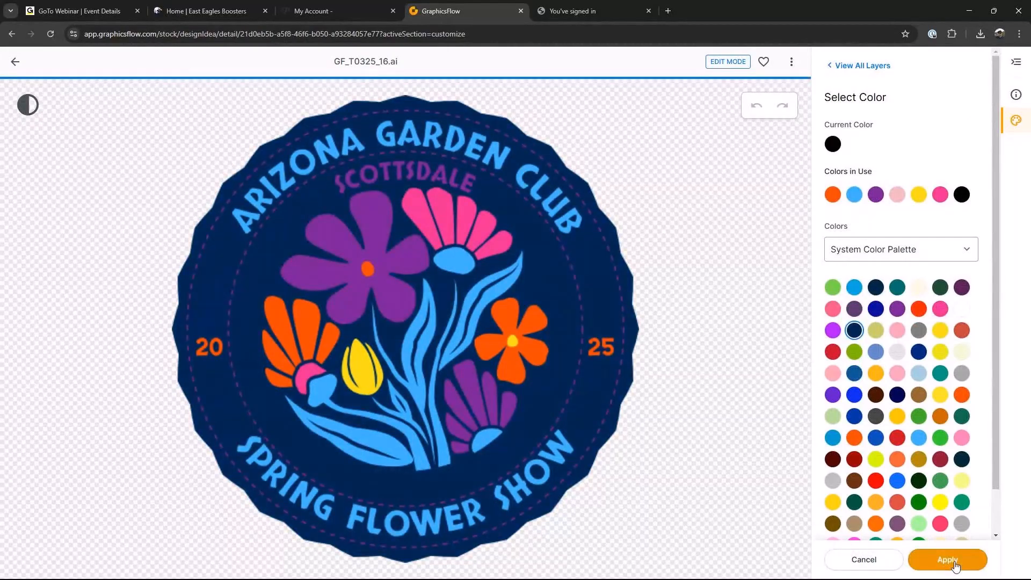
pyautogui.click(955, 566)
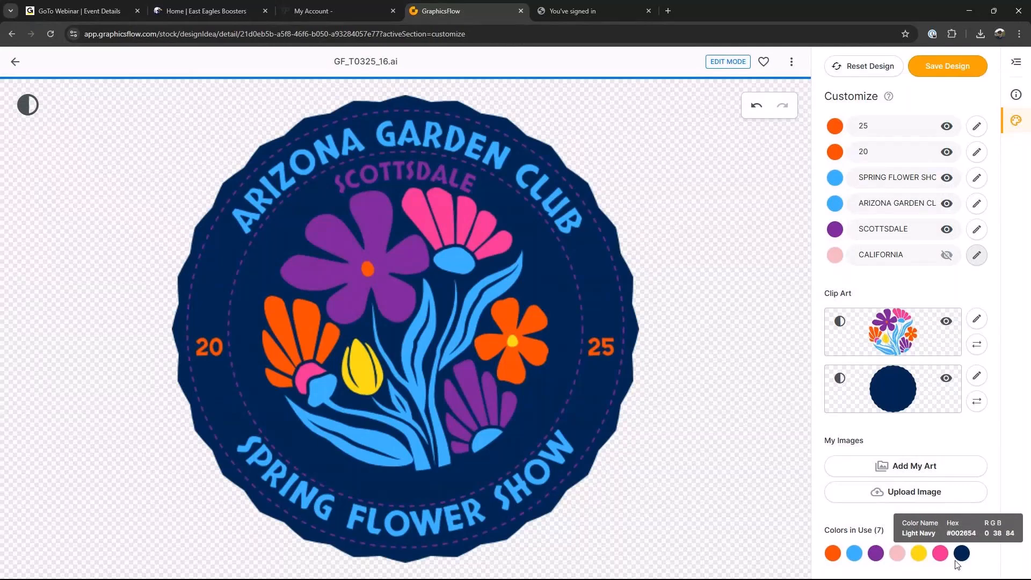
# Change the ARIZONA GARDEN CLUB text color to white (#FFFFFF)
pyautogui.click(977, 204)
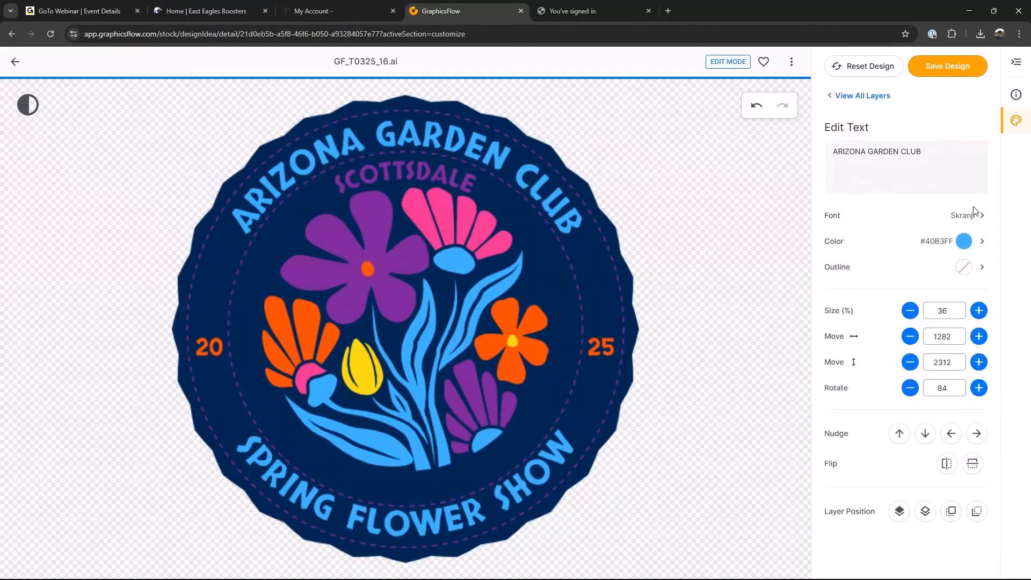
pyautogui.click(965, 241)
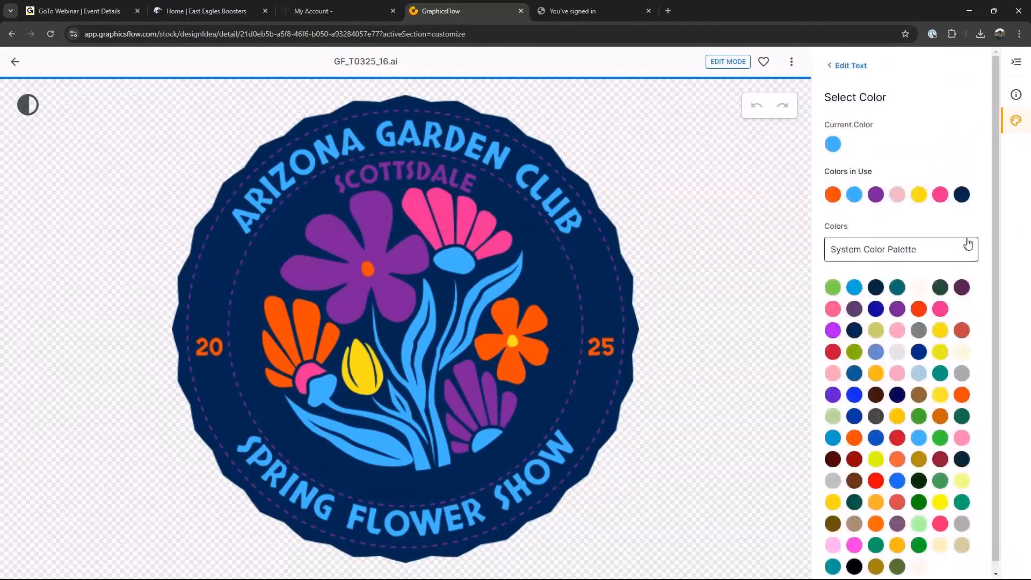
pyautogui.click(965, 312)
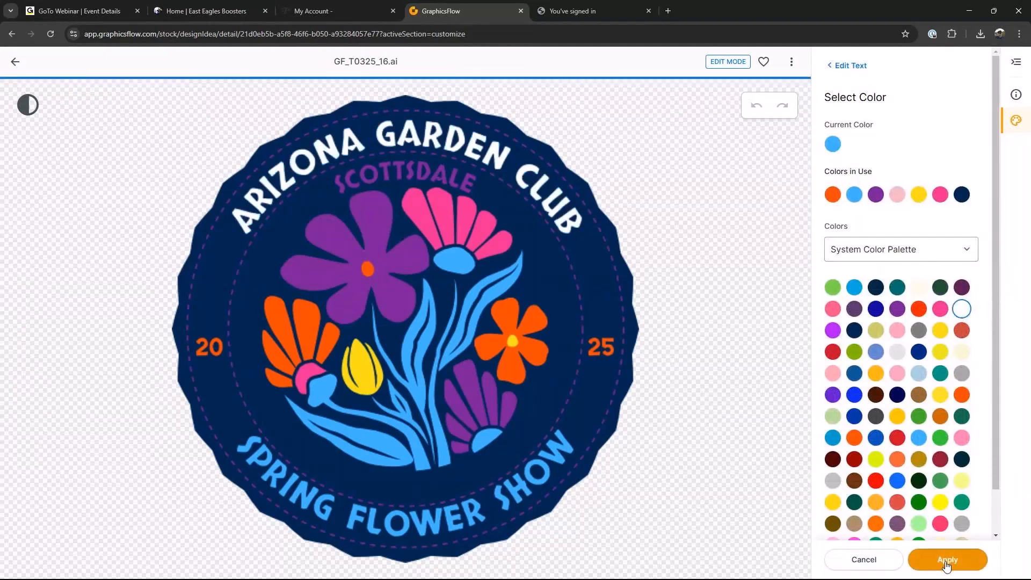
pyautogui.click(946, 561)
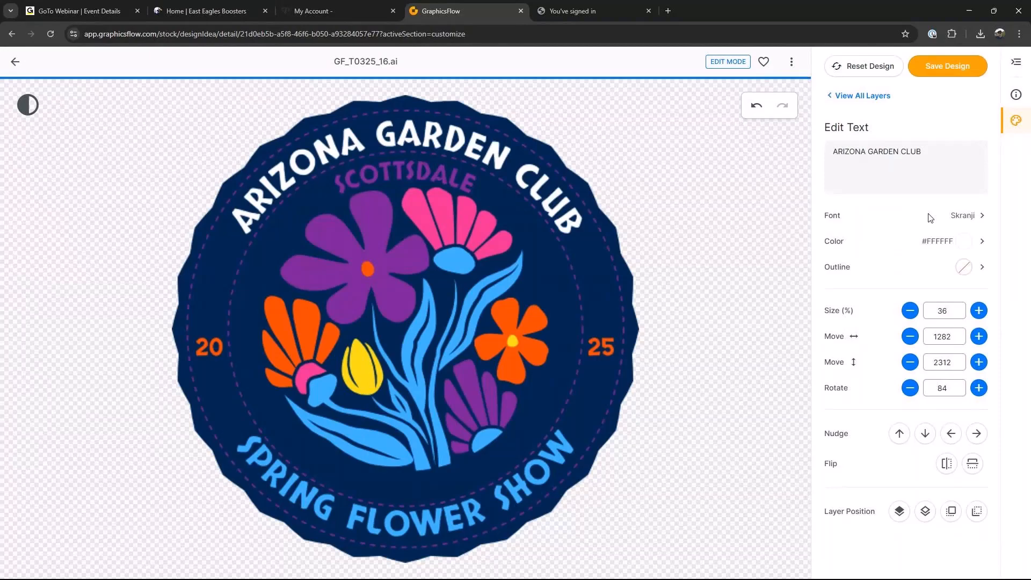
# Change the SPRING FLOWER SHOW text color to white (#FFFFFF)
pyautogui.click(834, 101)
pyautogui.click(969, 175)
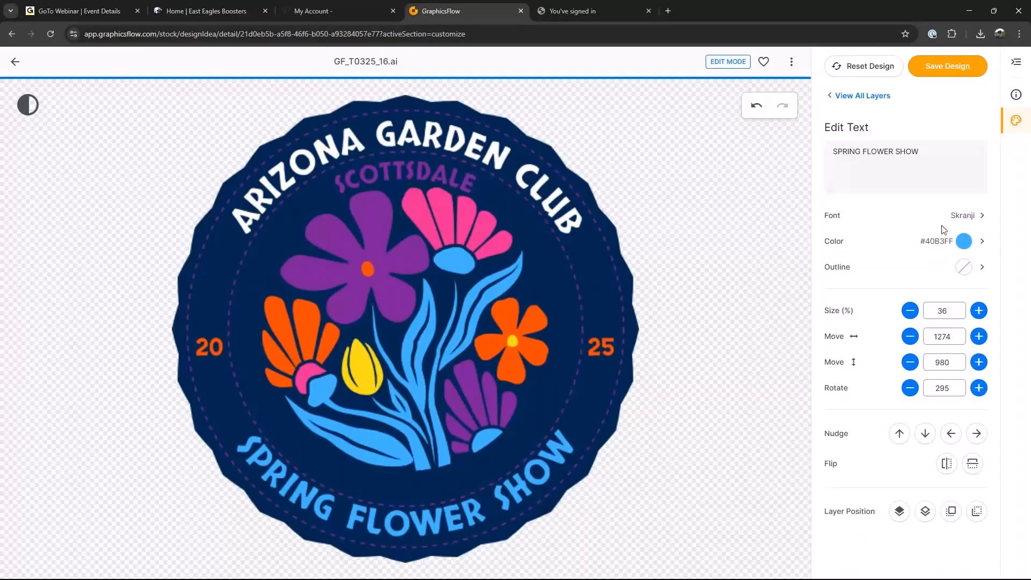
pyautogui.click(965, 241)
pyautogui.click(876, 194)
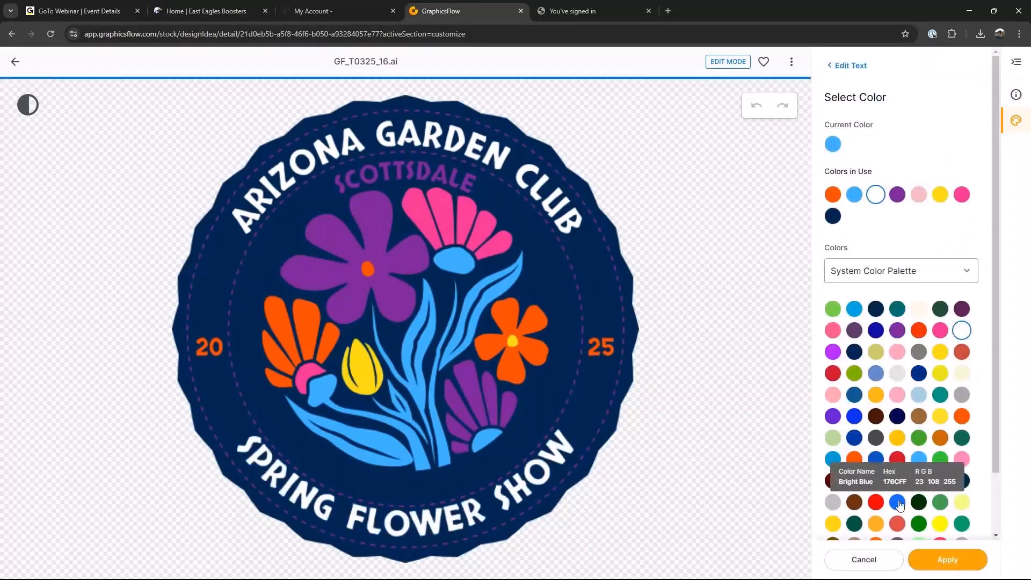
pyautogui.click(947, 560)
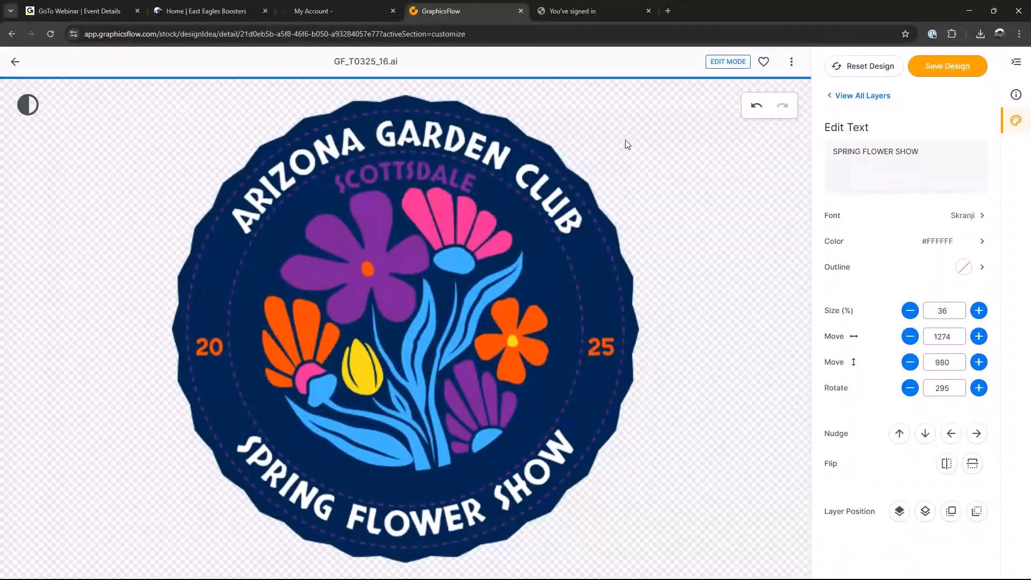
# Start saving the design to My Art, creating a folder named Arizona Garden Club and choosing it as the destination
pyautogui.click(948, 67)
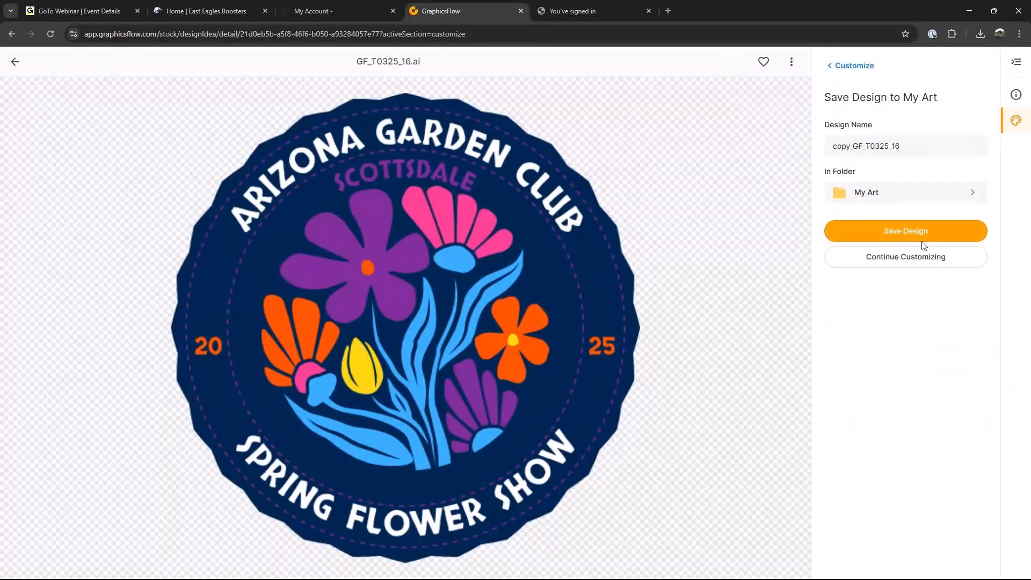
pyautogui.click(971, 194)
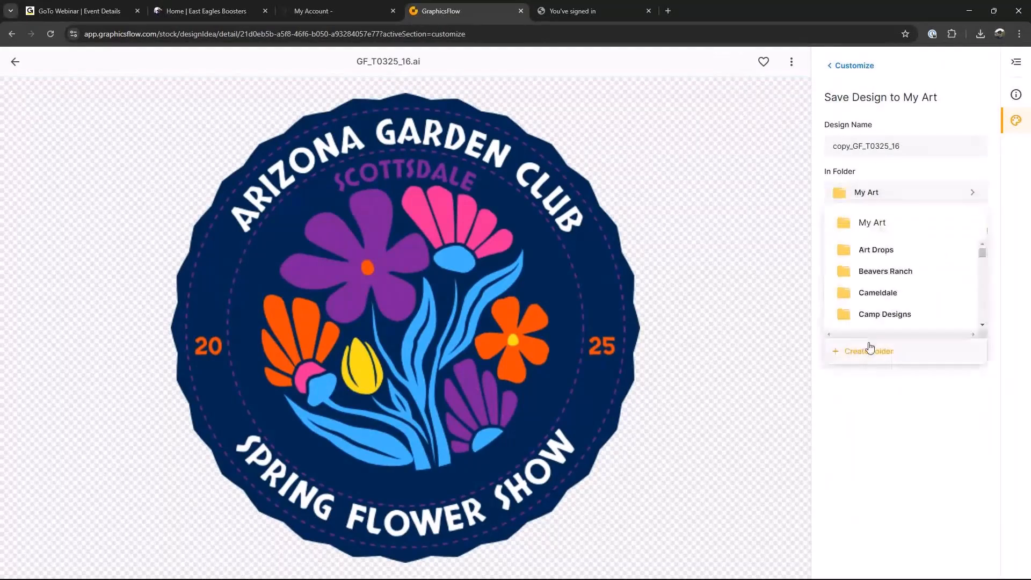
pyautogui.click(863, 354)
pyautogui.click(859, 309)
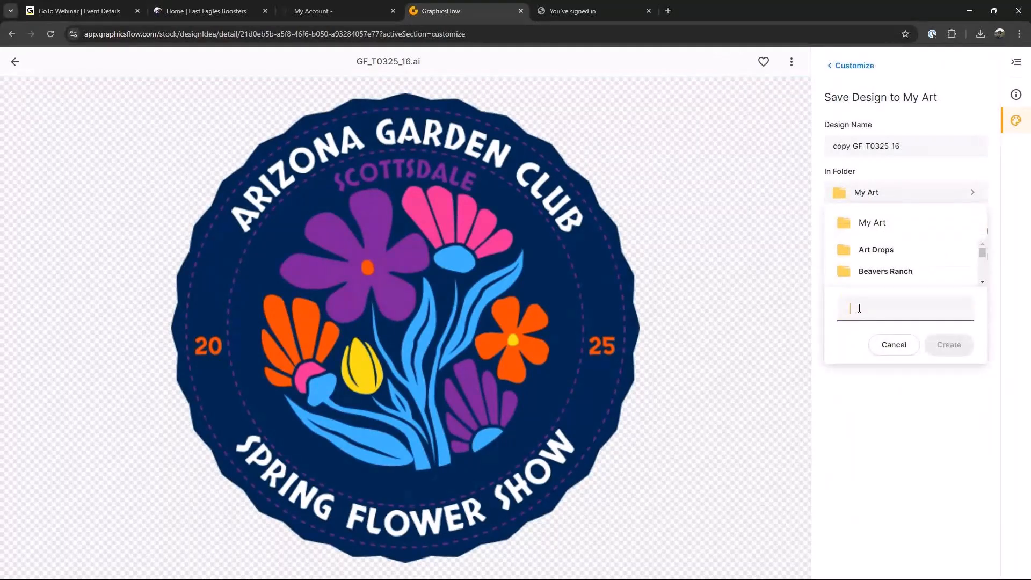
pyautogui.write('Arizona Garden Club')
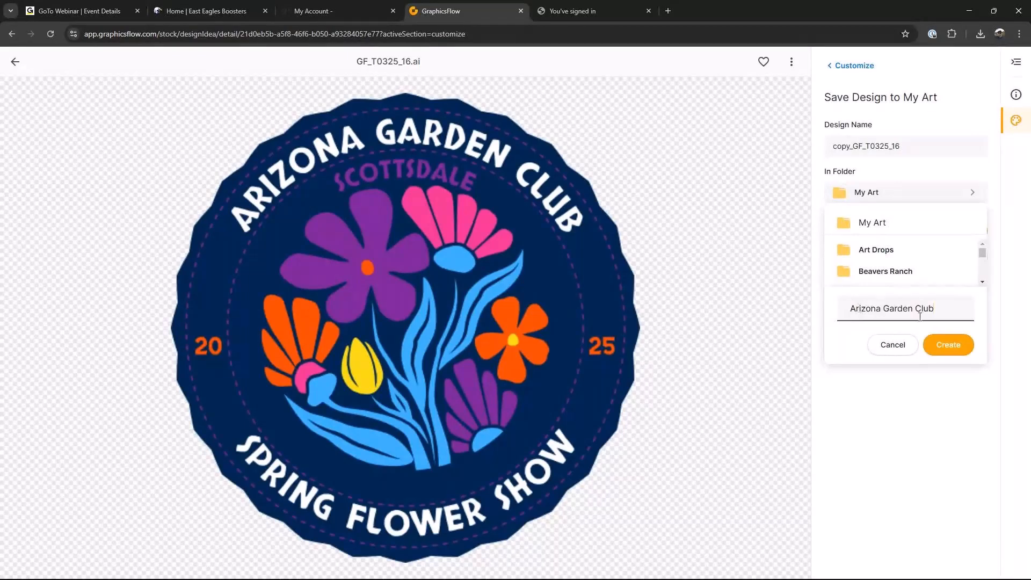
pyautogui.click(949, 345)
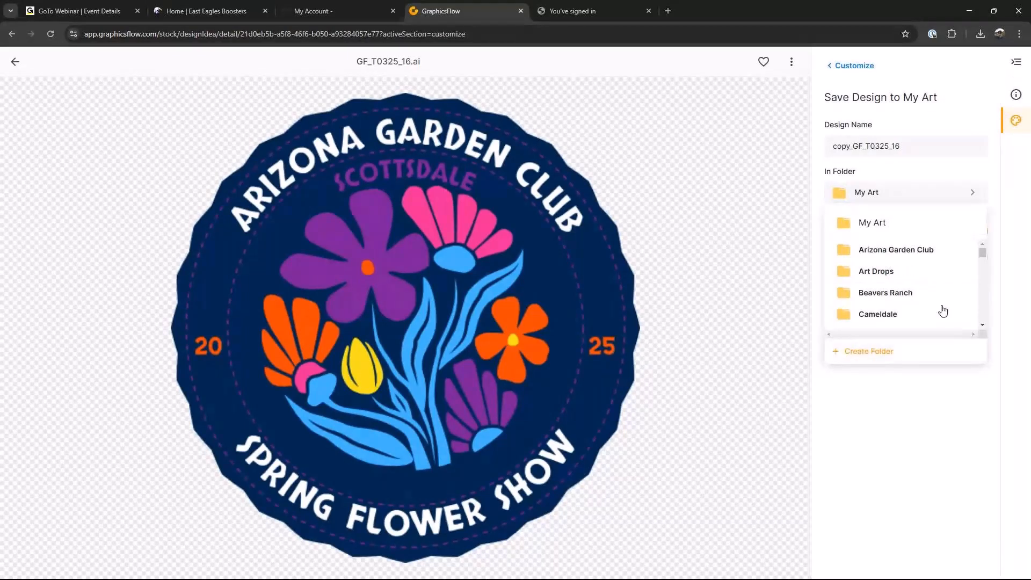
pyautogui.click(896, 249)
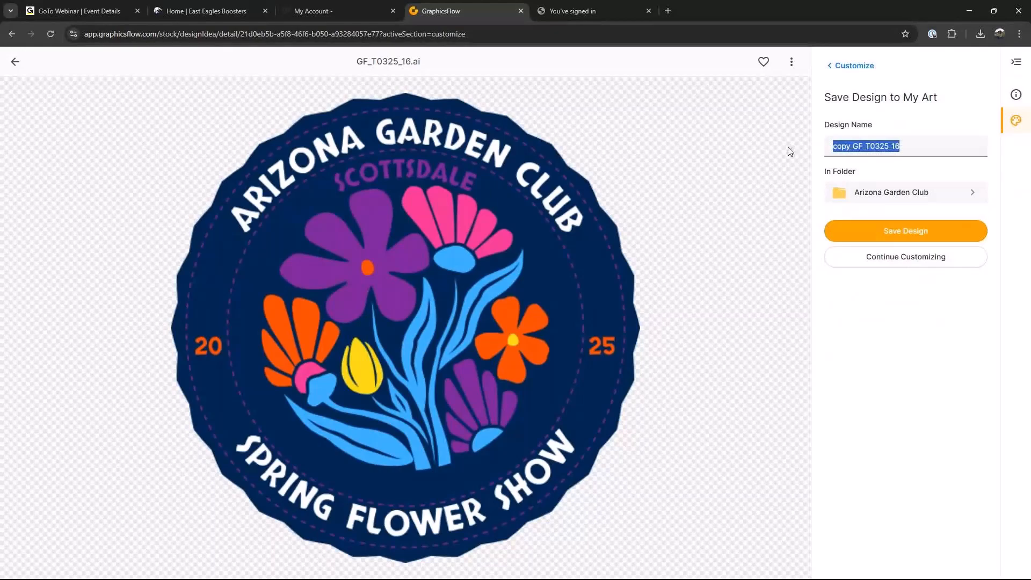
# Name the design Arizona Garden Club Flow Show 25 and save it
pyautogui.write('Arizo')
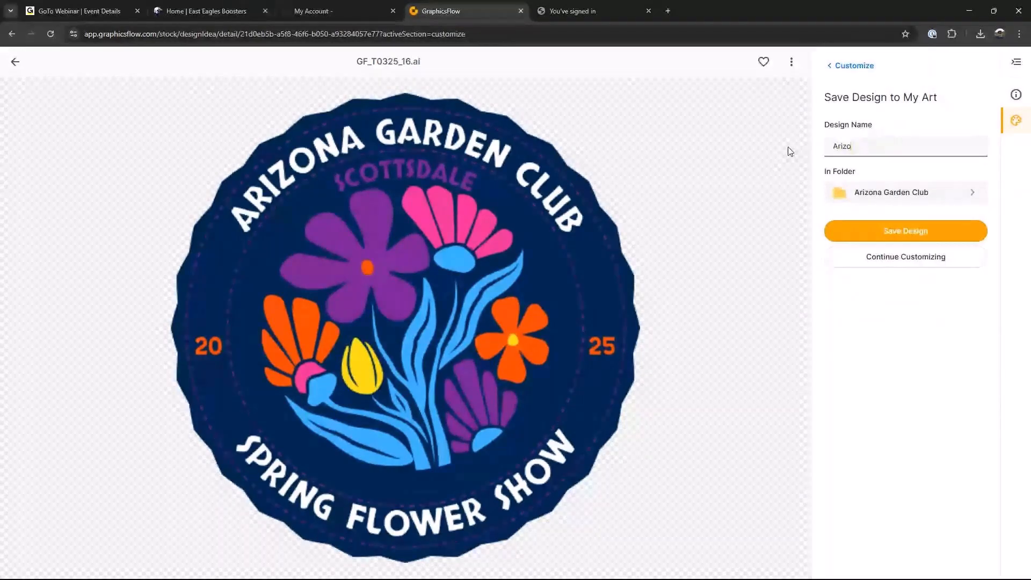
pyautogui.write('na Garden Club ')
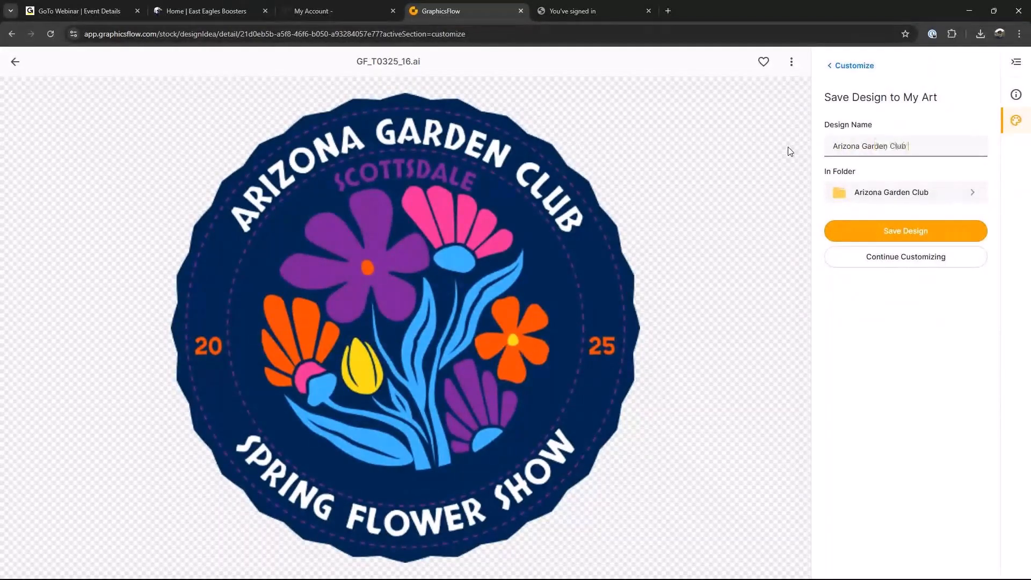
pyautogui.write('Flow Show 25')
pyautogui.click(907, 239)
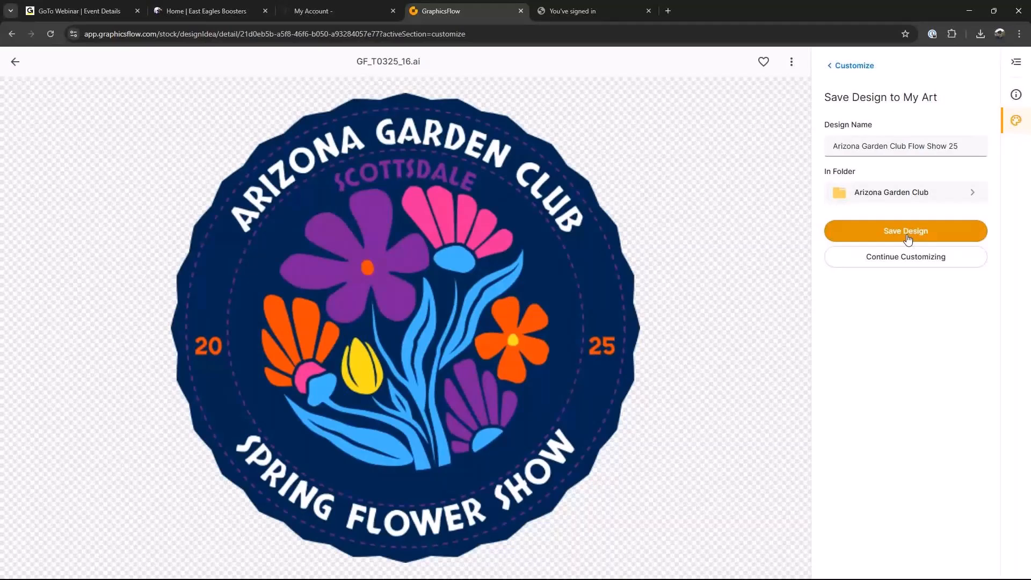
pyautogui.click(908, 239)
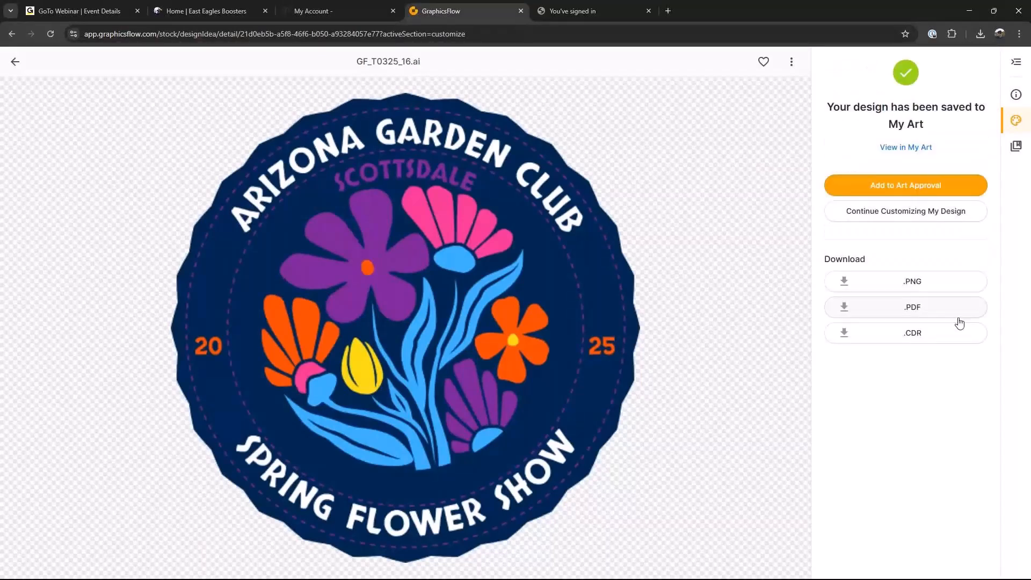
# Download the saved design as a PDF and as a PNG image, saving the PNG in the Downloads folder
pyautogui.click(959, 319)
pyautogui.press('Return')
pyautogui.click(919, 288)
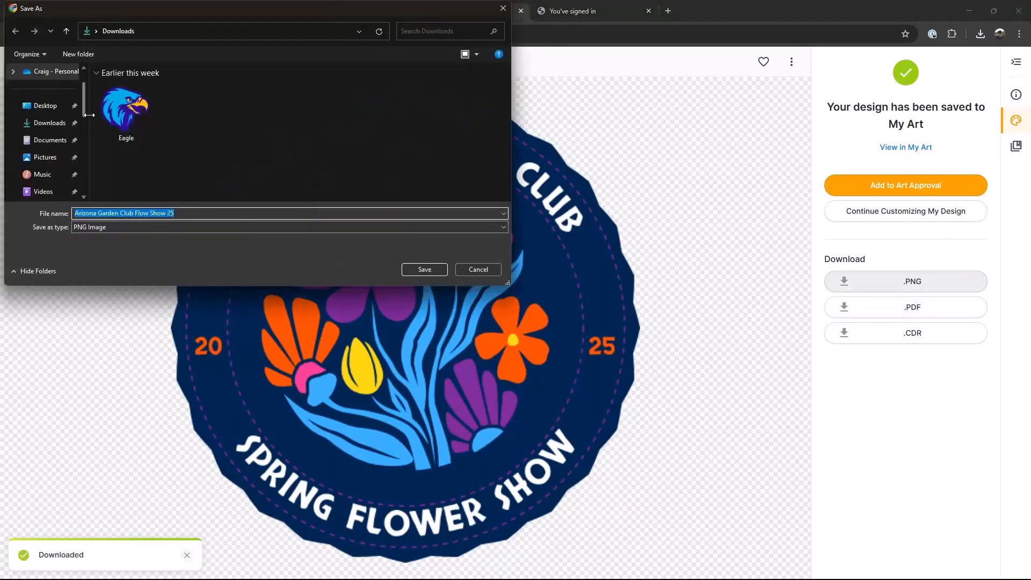
pyautogui.click(51, 125)
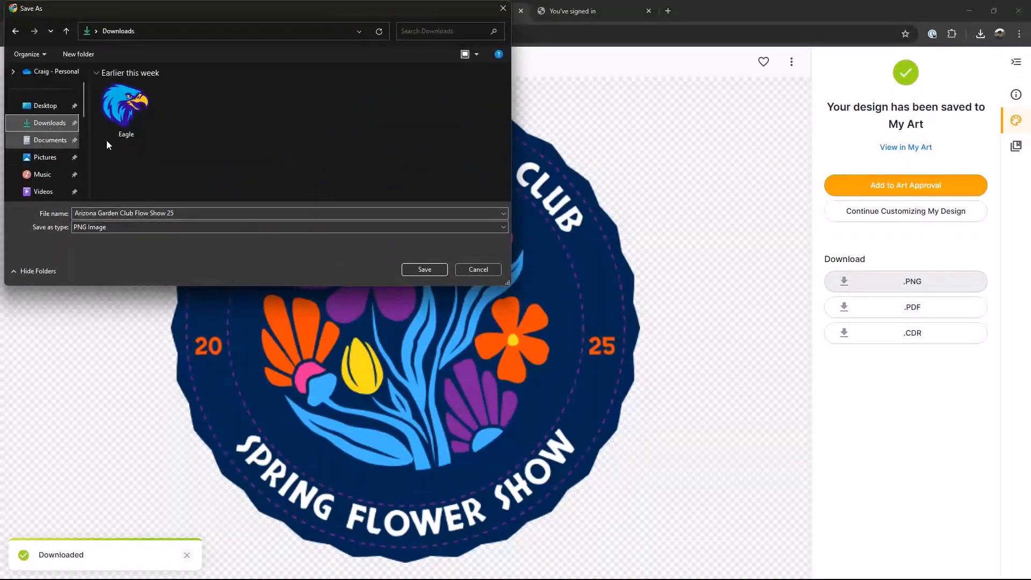
pyautogui.click(424, 270)
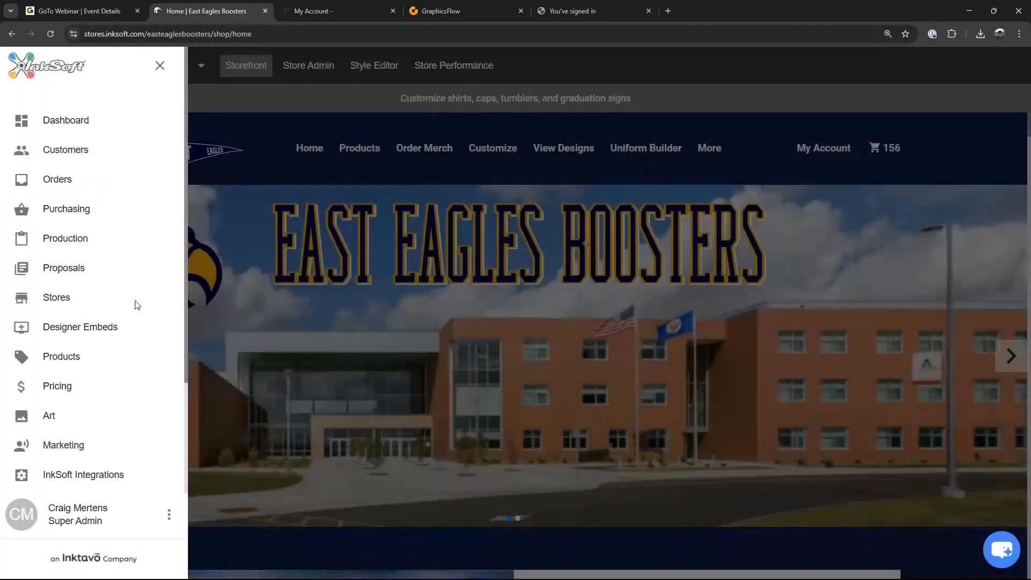
# Start a new store from the Special Event Store Layout 1 template
pyautogui.click(67, 299)
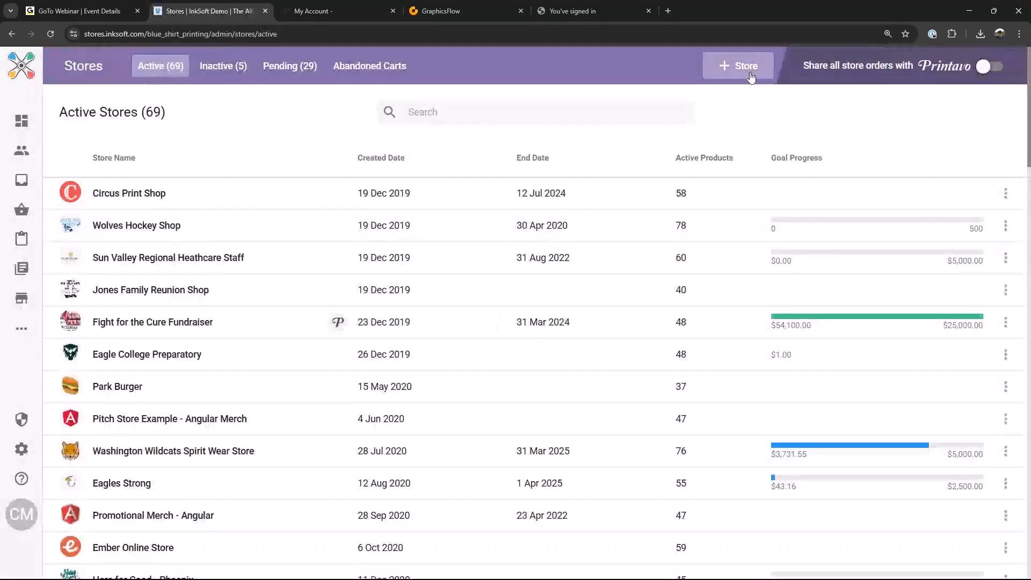
pyautogui.click(747, 73)
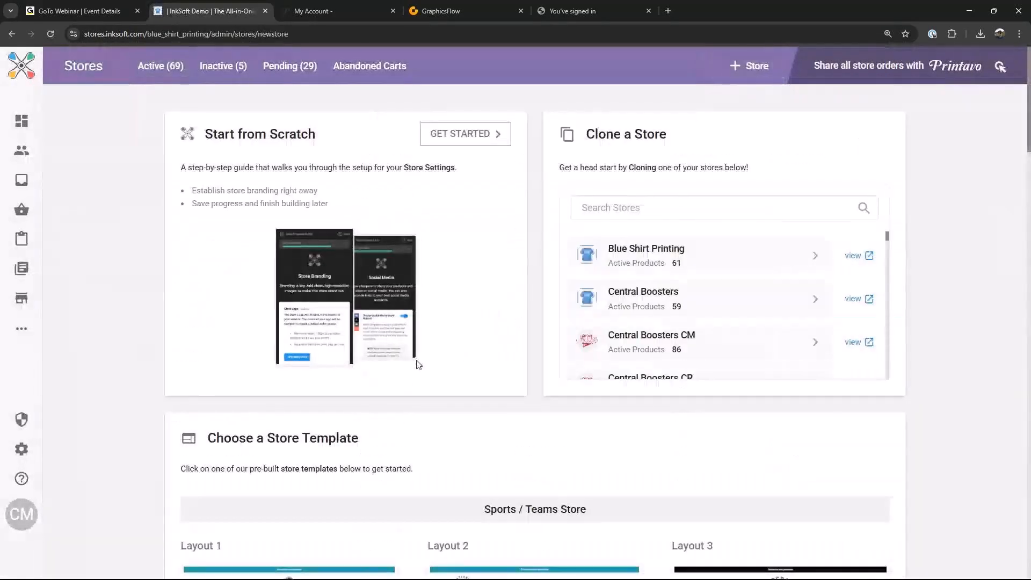
pyautogui.scroll(-4, 418, 365)
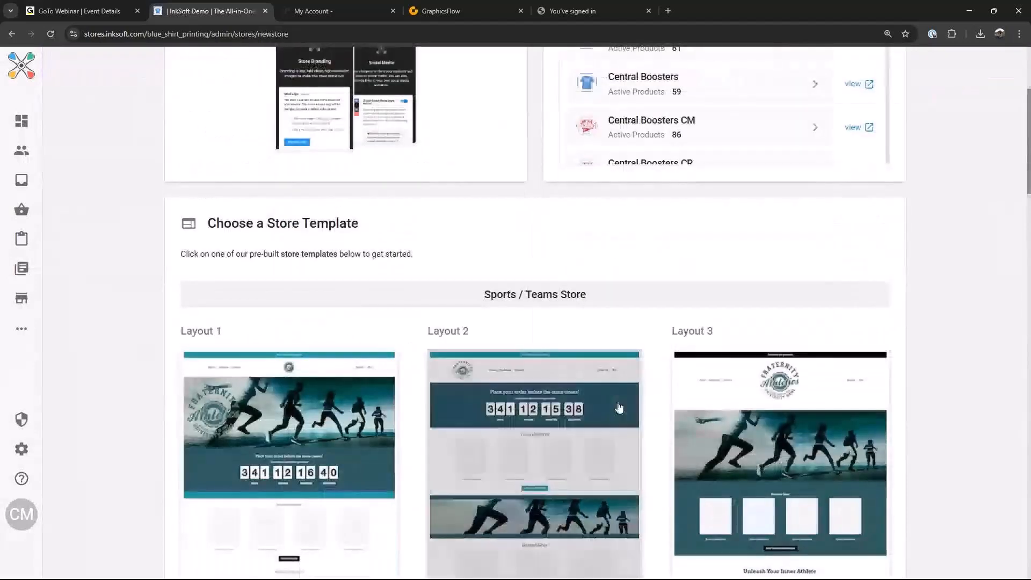
pyautogui.scroll(-1, 619, 408)
pyautogui.scroll(-15, 619, 407)
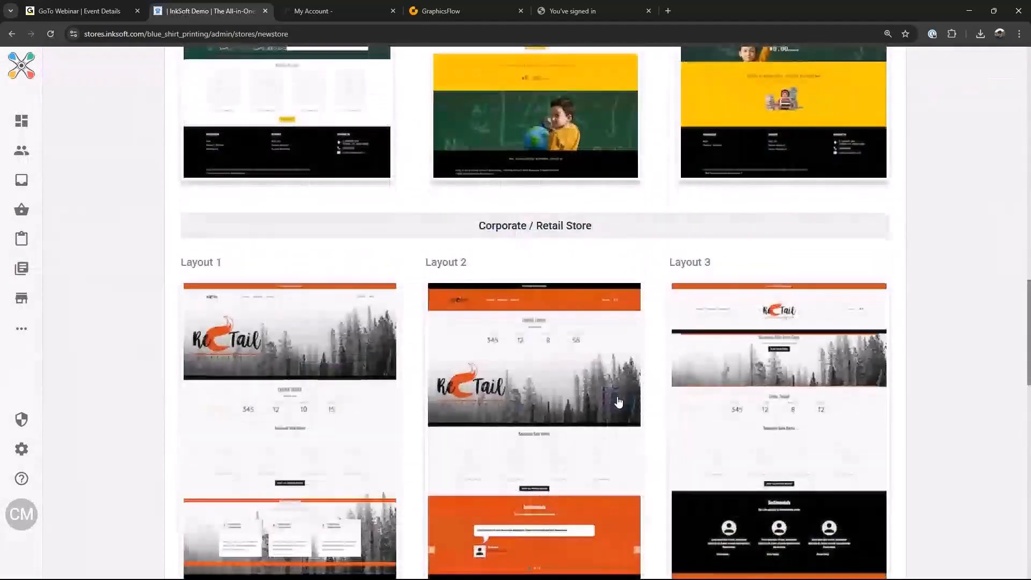
pyautogui.scroll(-8, 619, 401)
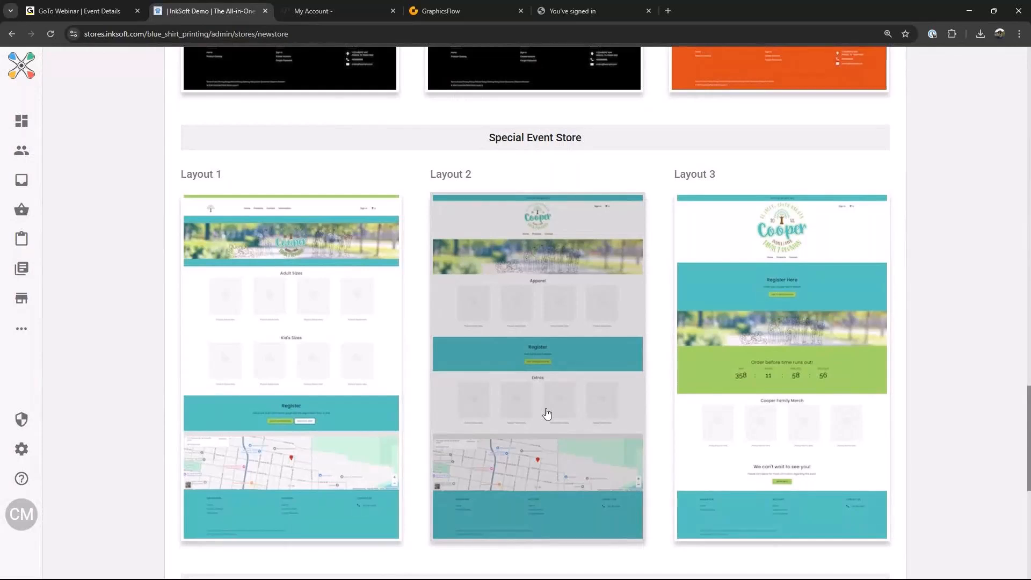
pyautogui.scroll(1, 307, 342)
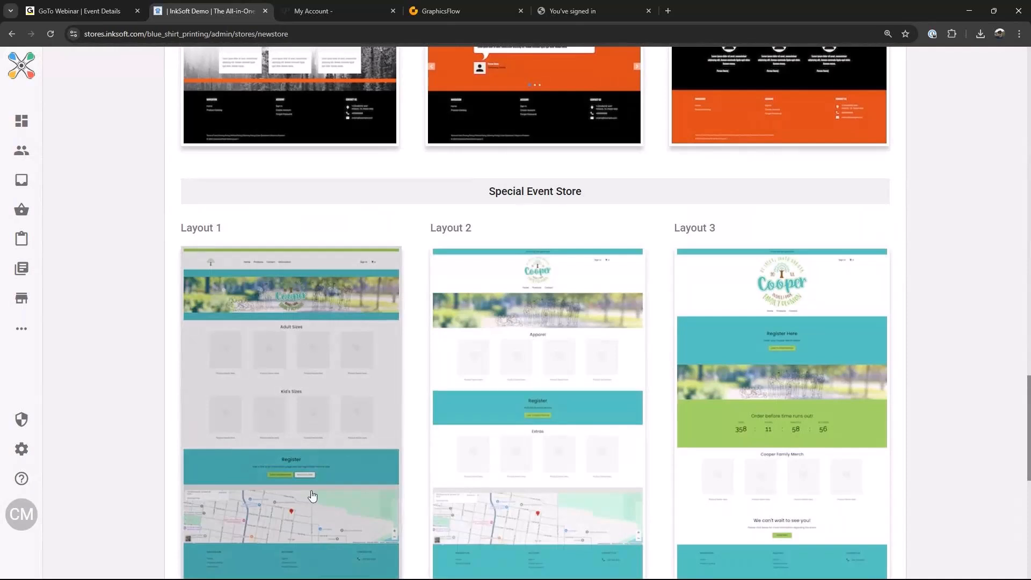
pyautogui.click(309, 324)
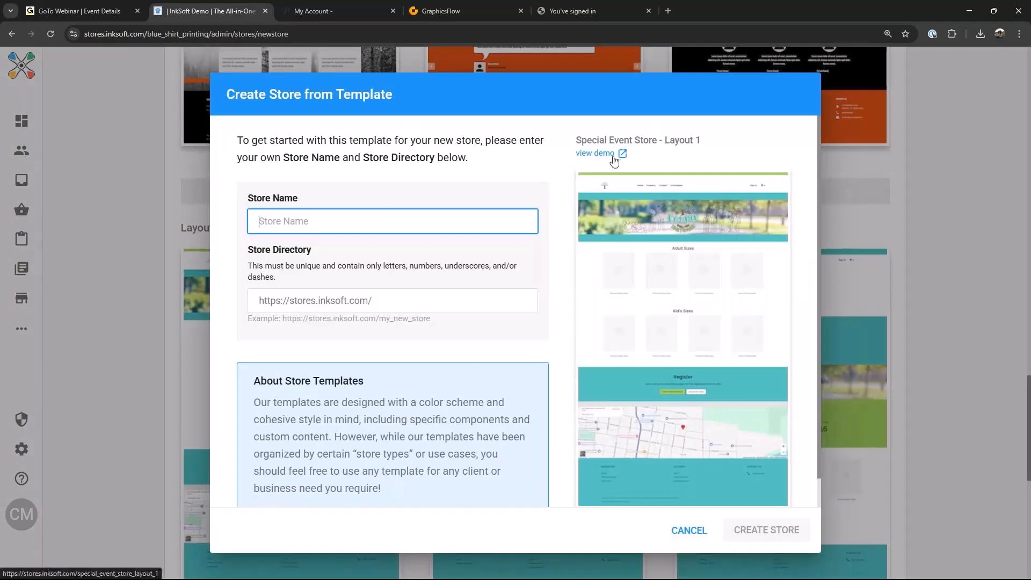
# Name the store Arizona Garden Club Spring Flower Show and copy "Arizona Garden Club" from the name into the store directory
pyautogui.write('A')
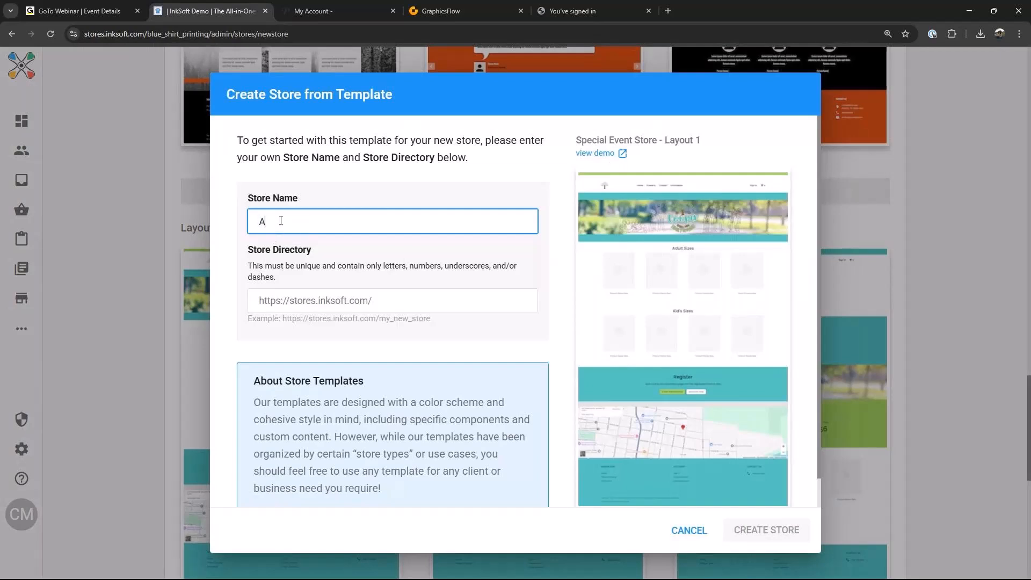
pyautogui.write('rizona Garden Club Spring Flower Show')
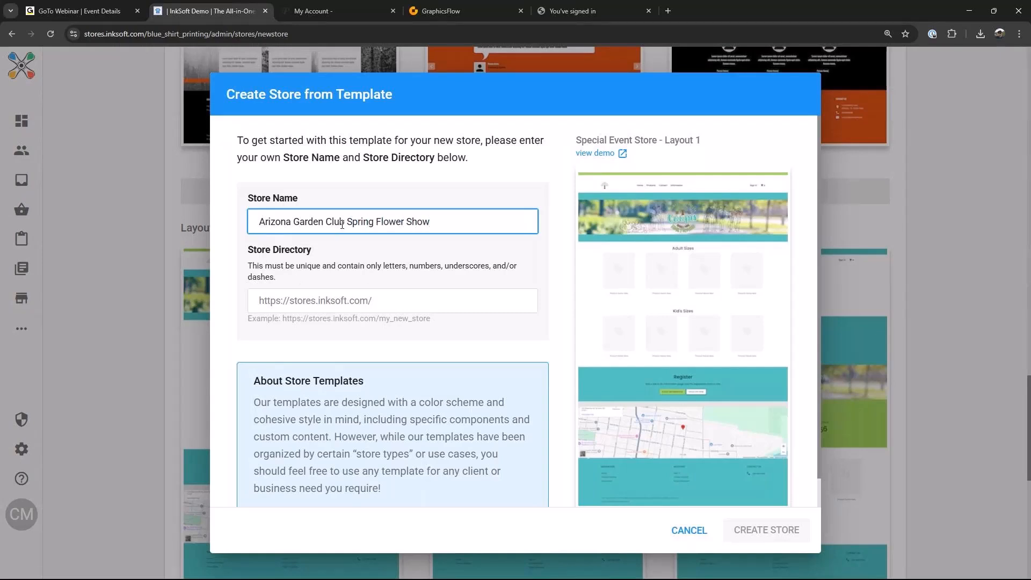
pyautogui.moveTo(344, 223); pyautogui.dragTo(259, 222)
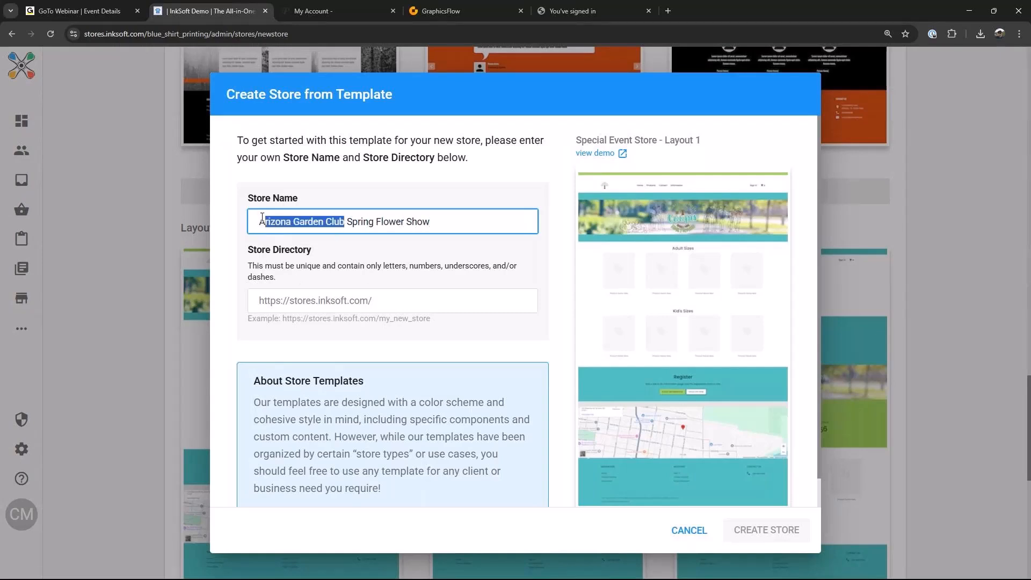
pyautogui.hotkey('ctrl', 'c')
pyautogui.click(380, 300)
pyautogui.hotkey('ctrl', 'v')
# Replace the spaces in the store directory with underscores so it reads Arizona_Garden_Club, create the store and open its storefront
pyautogui.click(411, 300)
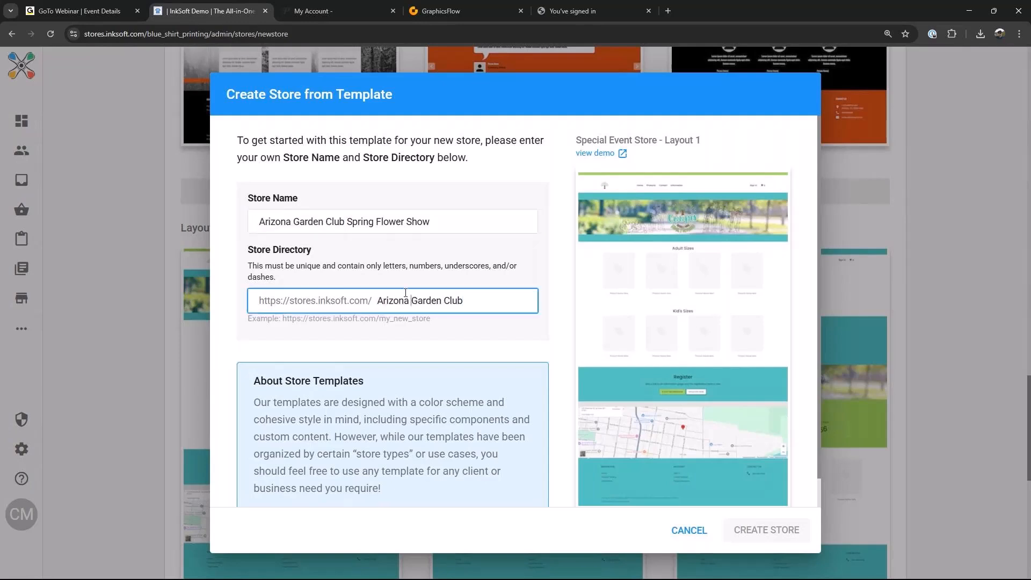
pyautogui.press('BackSpace')
pyautogui.write('_')
pyautogui.click(446, 302)
pyautogui.press('BackSpace')
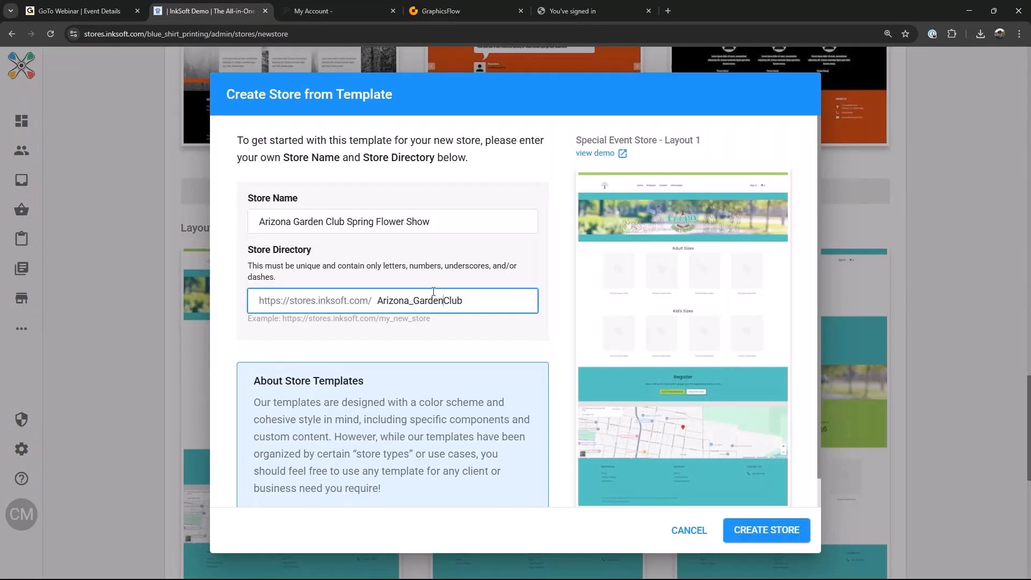
pyautogui.write('_')
pyautogui.click(758, 304)
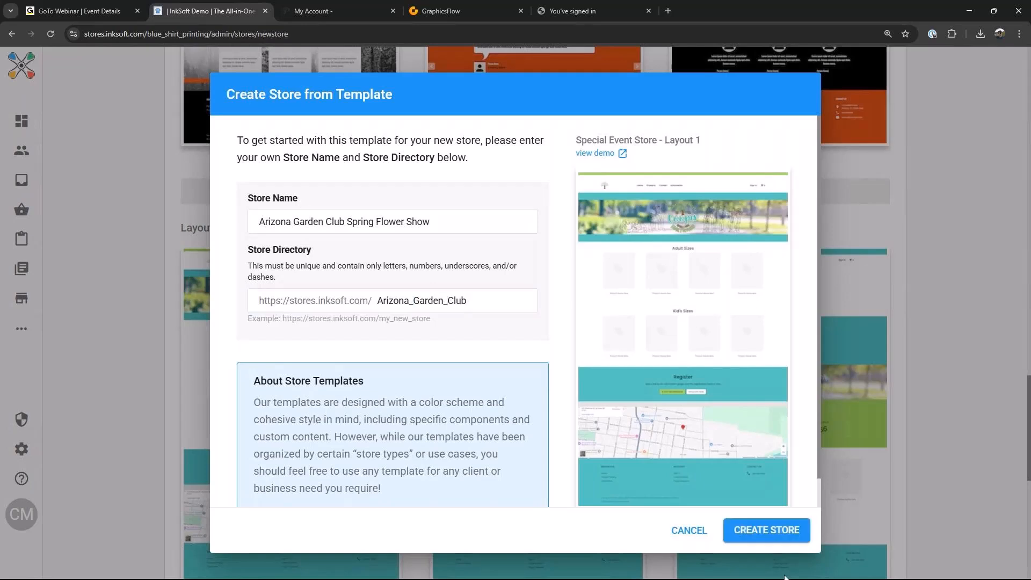
pyautogui.click(766, 533)
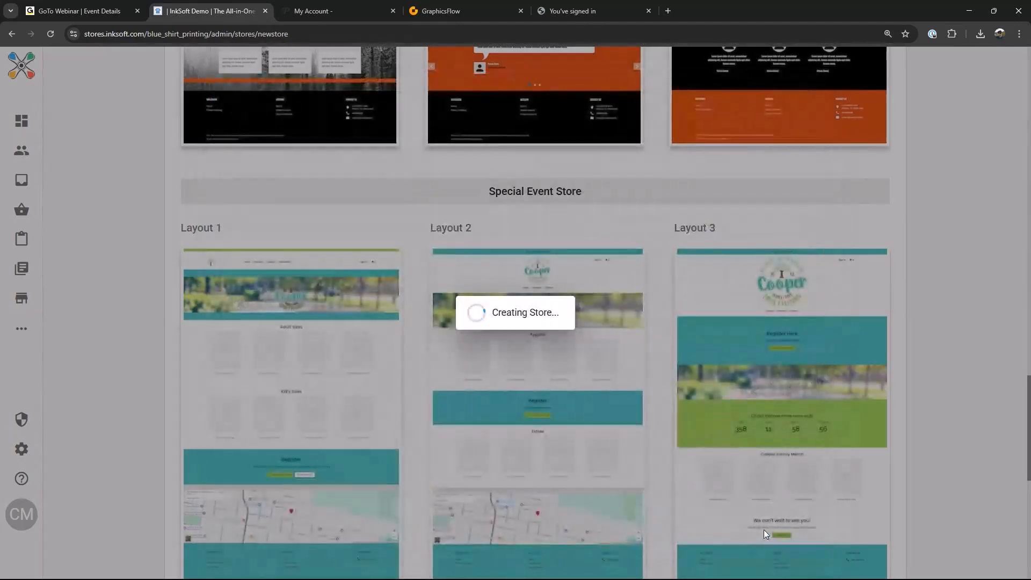
pyautogui.click(534, 383)
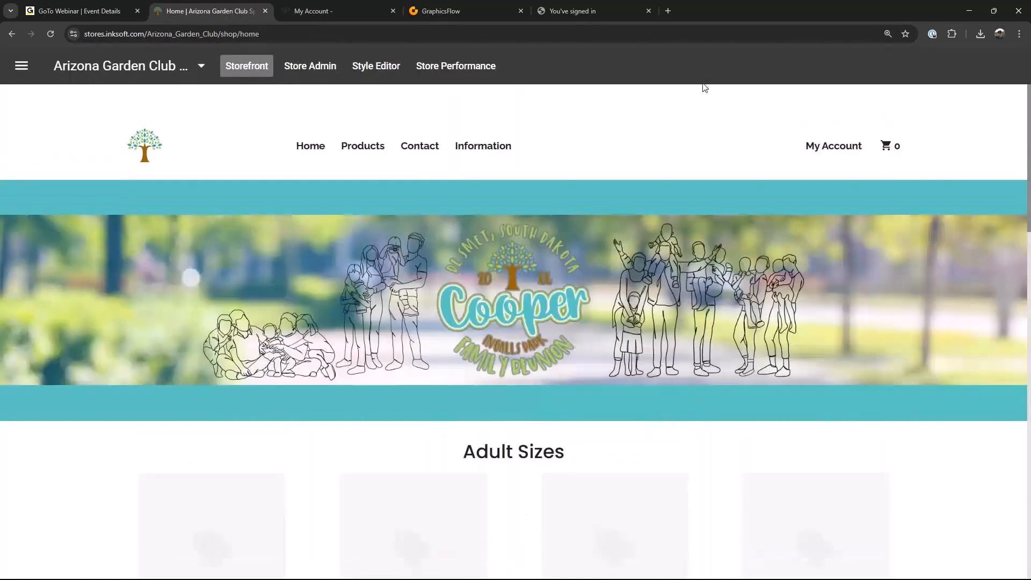
# Review the new storefront's home page and the store's Name & Directory and Contact Info settings
pyautogui.scroll(-3, 630, 273)
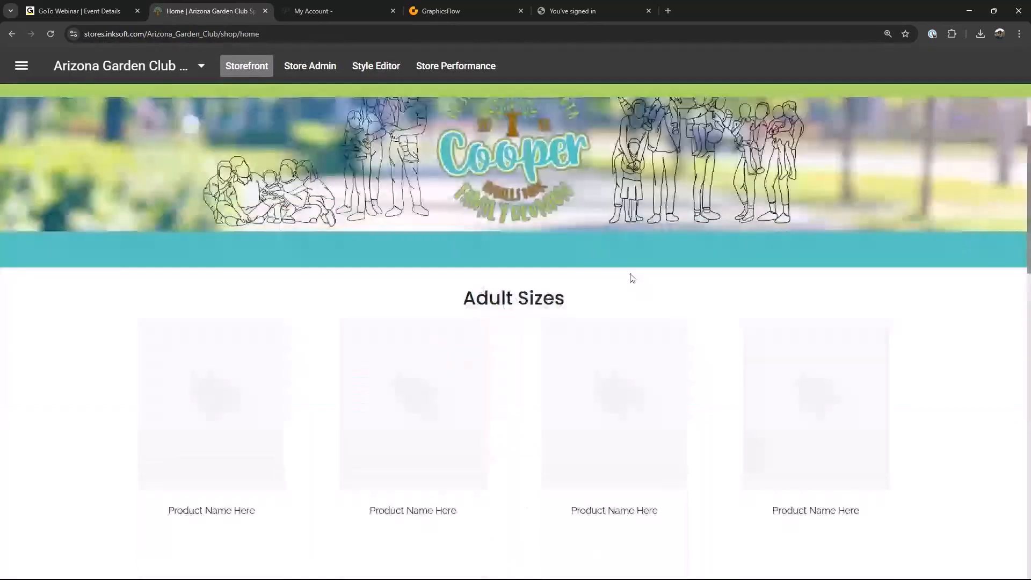
pyautogui.scroll(-1, 630, 276)
pyautogui.scroll(4, 630, 274)
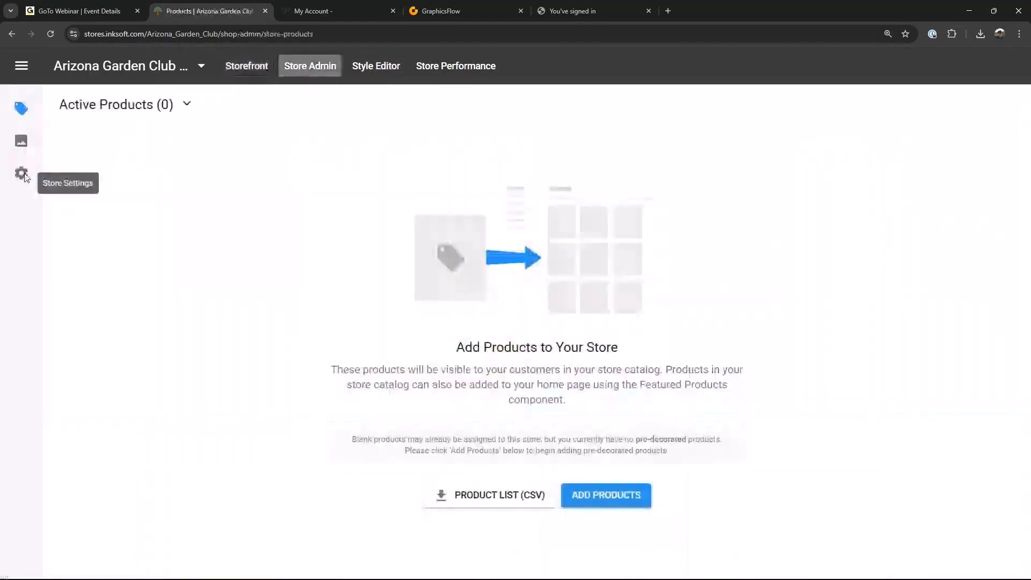
pyautogui.doubleClick(22, 174)
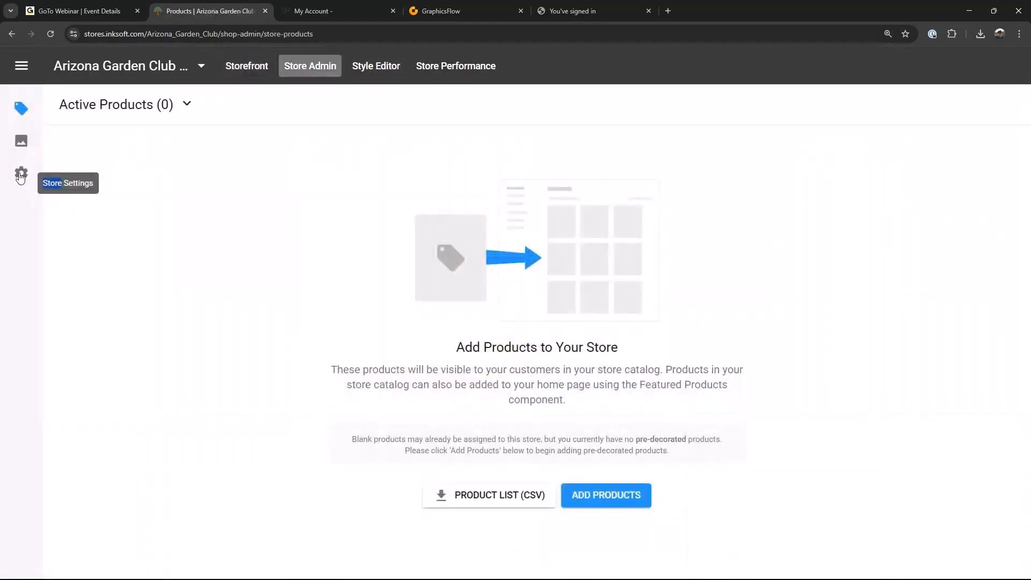
pyautogui.click(21, 175)
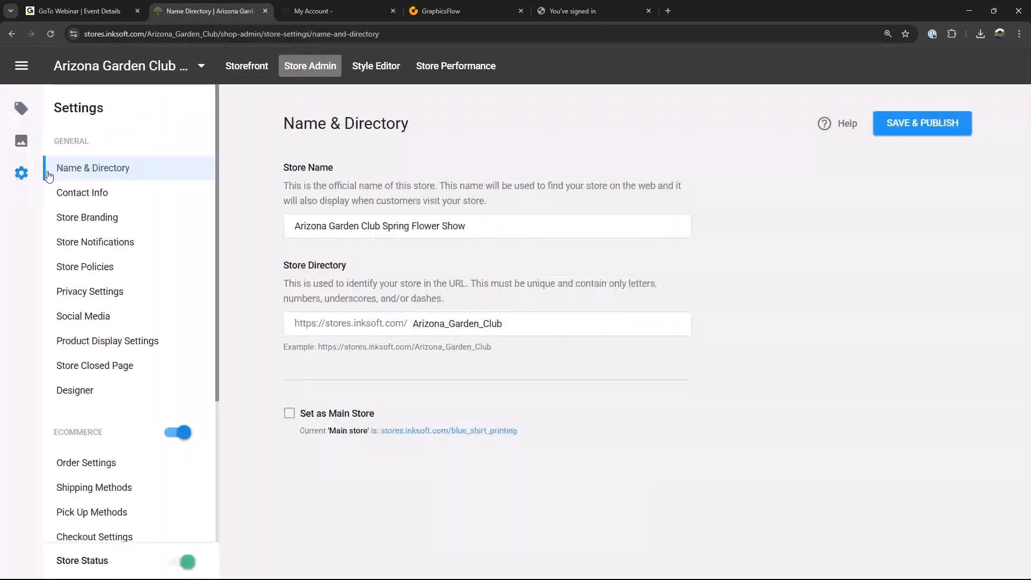
pyautogui.click(120, 201)
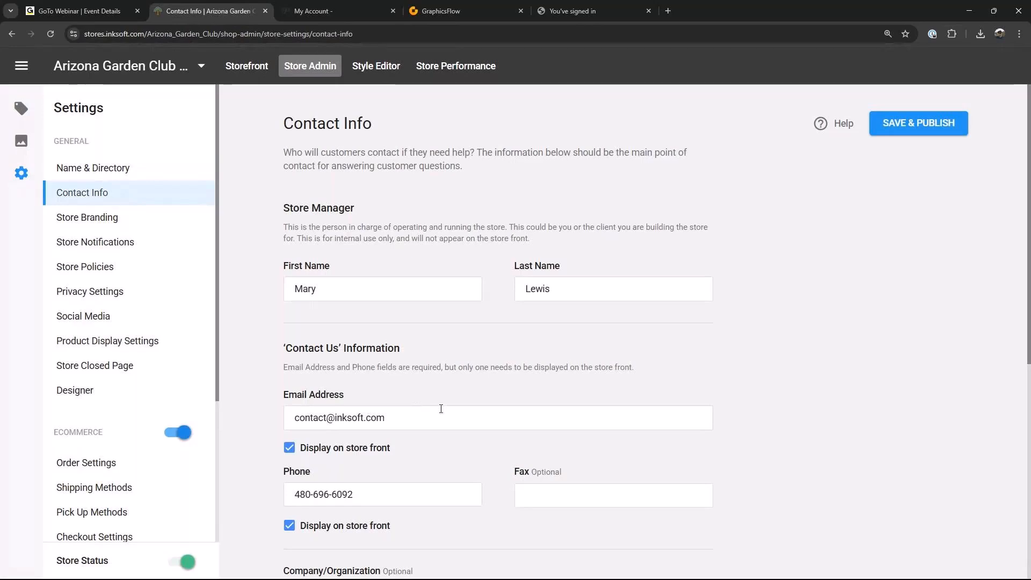
pyautogui.scroll(-5, 441, 408)
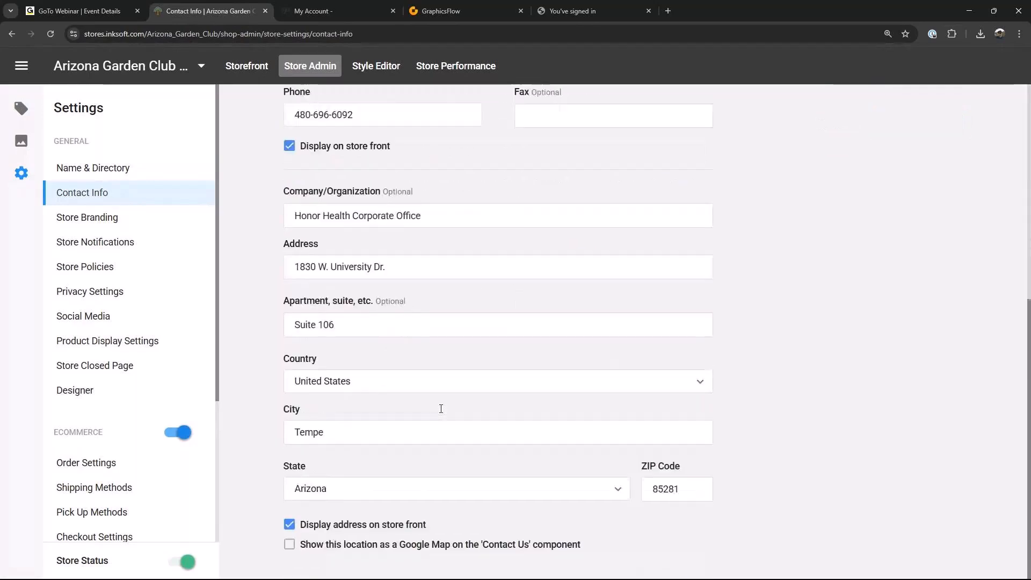
pyautogui.scroll(5, 441, 409)
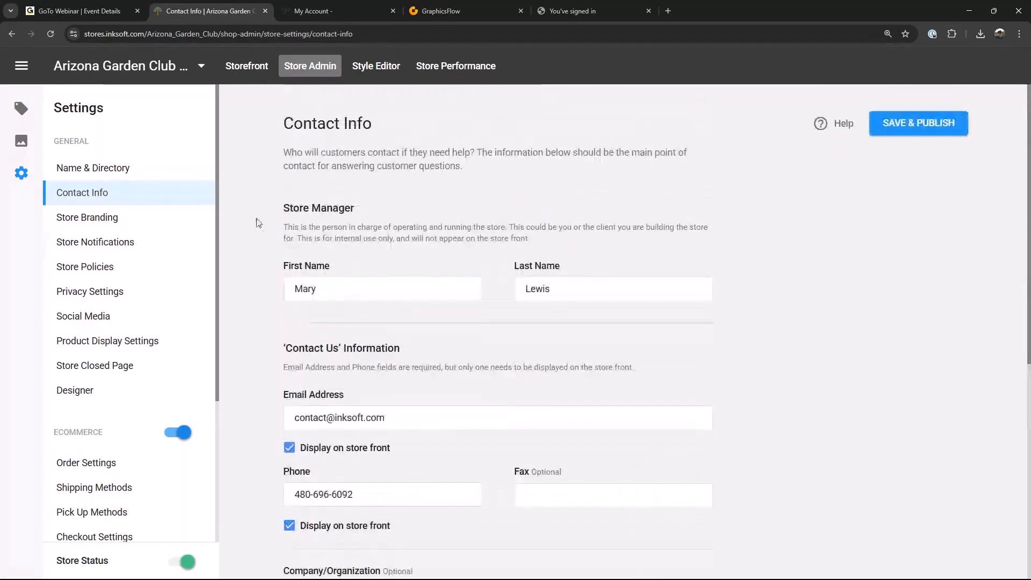
# Replace the store logo in Store Branding with the Arizona Garden Club Flow Show 25 PNG from Downloads, and publish the change
pyautogui.click(83, 218)
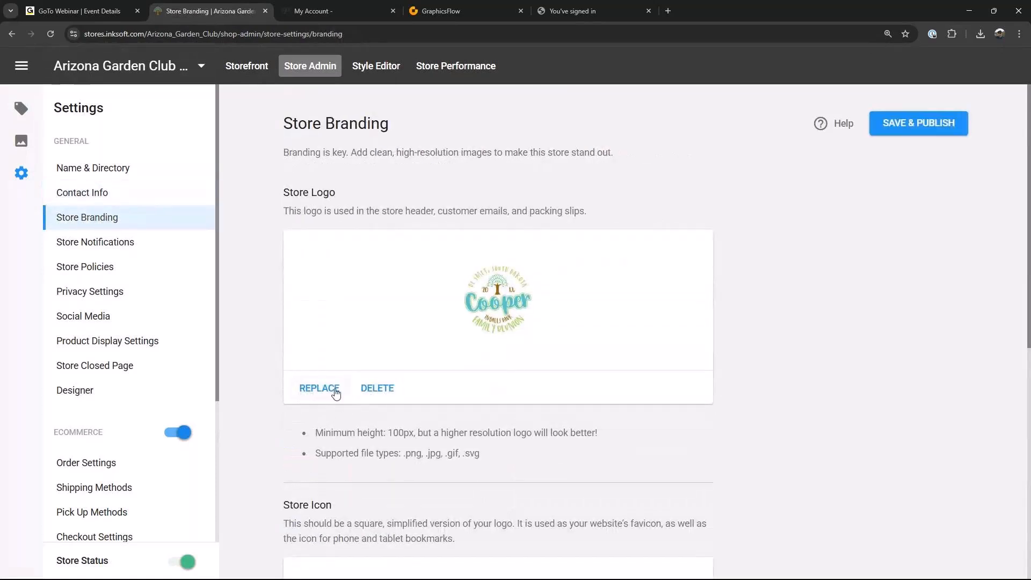
pyautogui.click(334, 392)
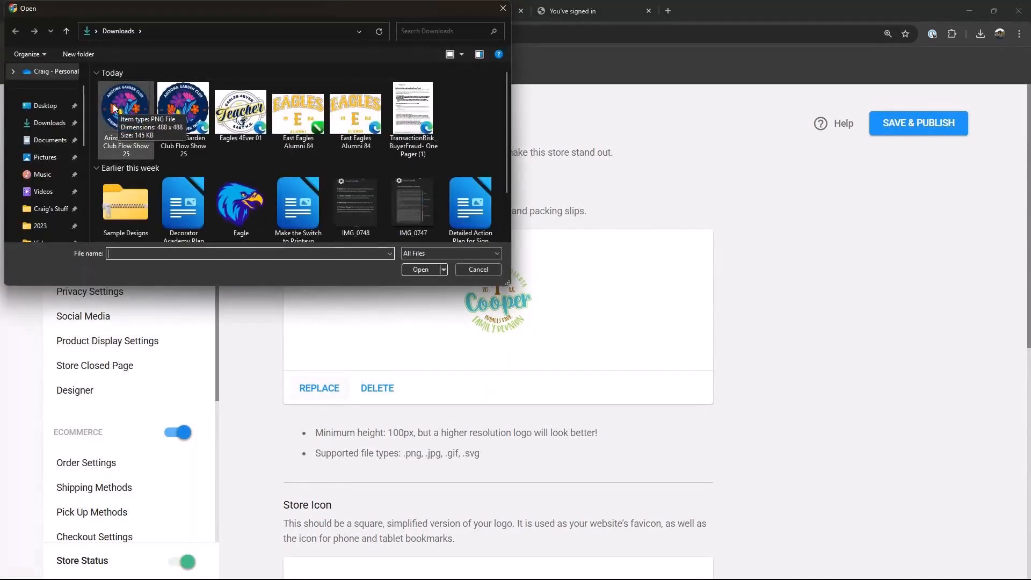
pyautogui.click(113, 107)
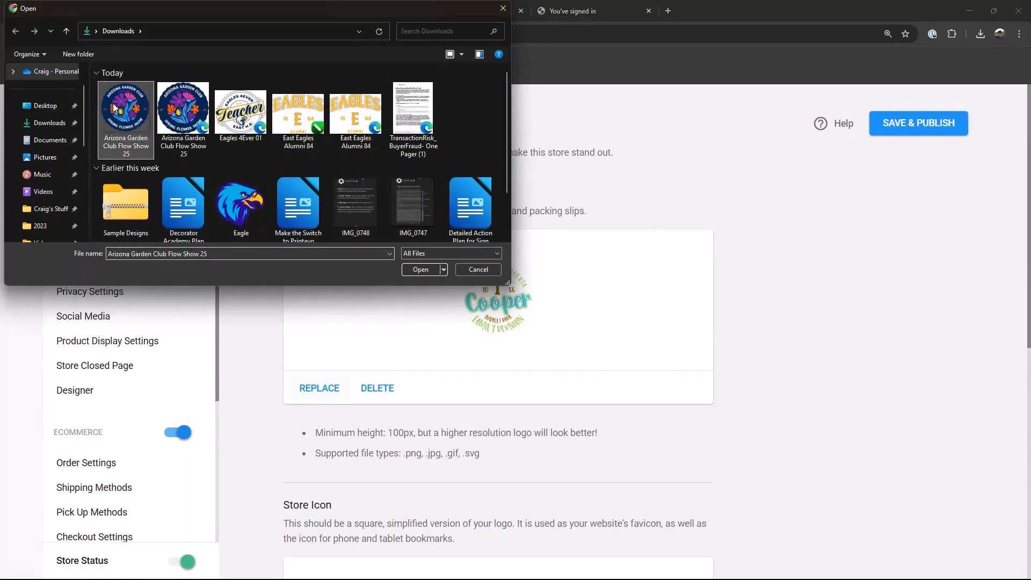
pyautogui.click(421, 269)
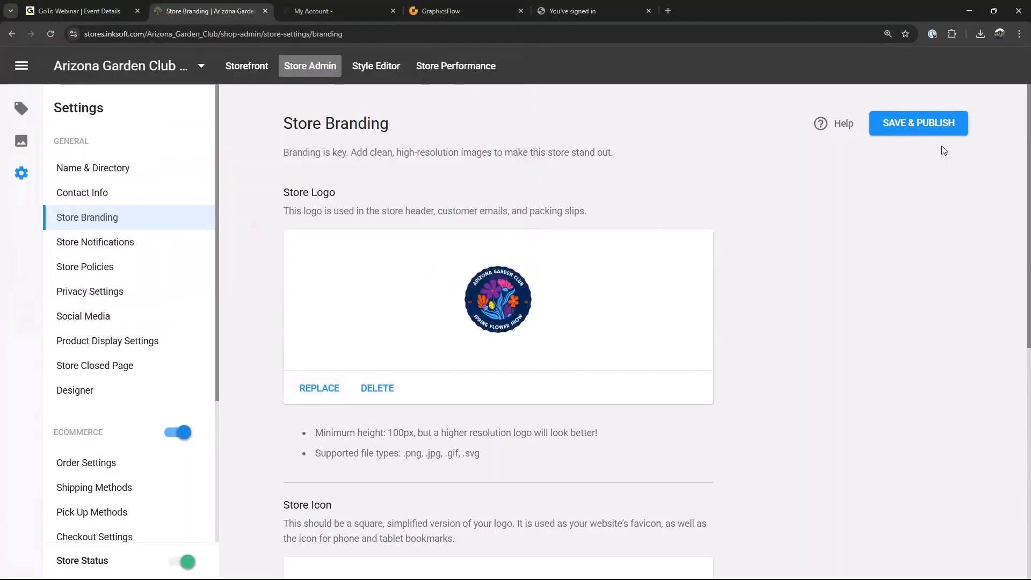
pyautogui.click(926, 131)
# Switch to GraphicsFlow, leave the saved badge design and open the stock Clip Art library
pyautogui.click(466, 15)
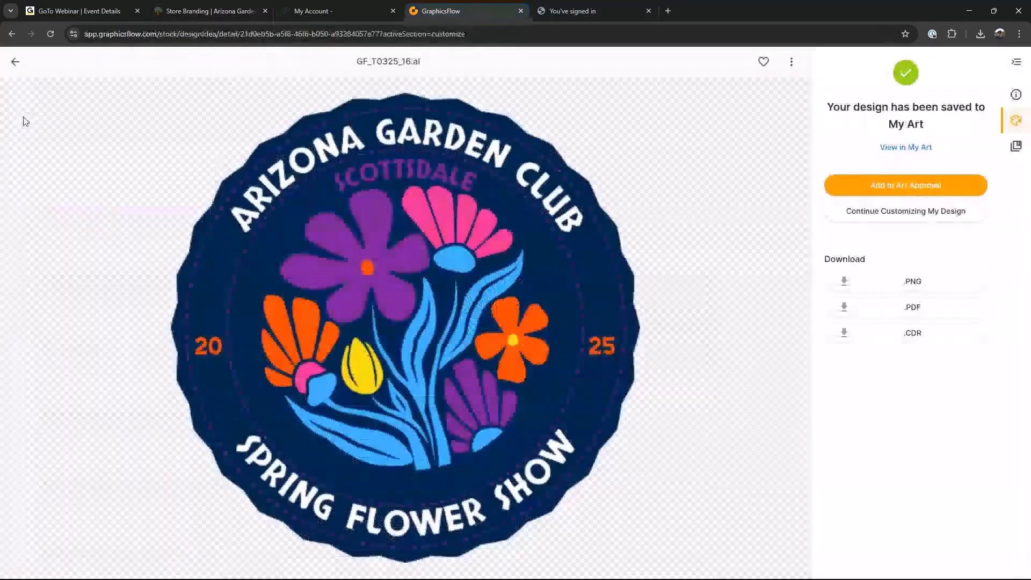
pyautogui.click(17, 62)
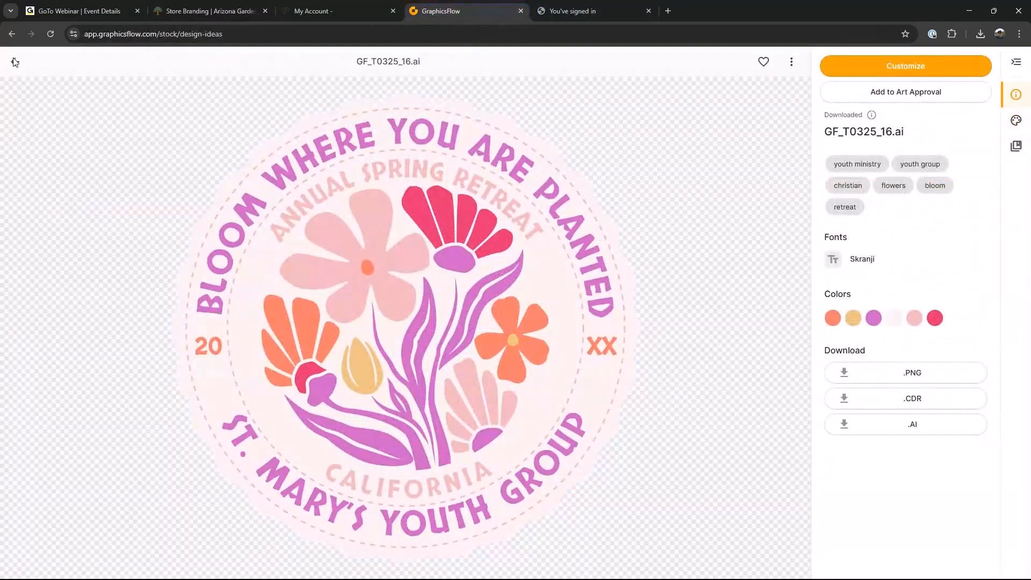
pyautogui.click(14, 62)
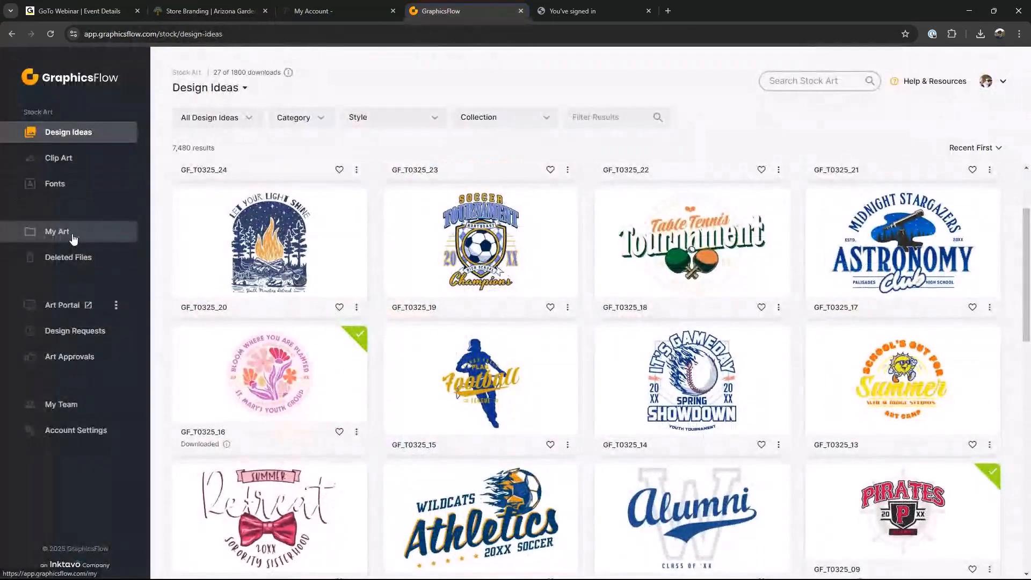
pyautogui.click(62, 158)
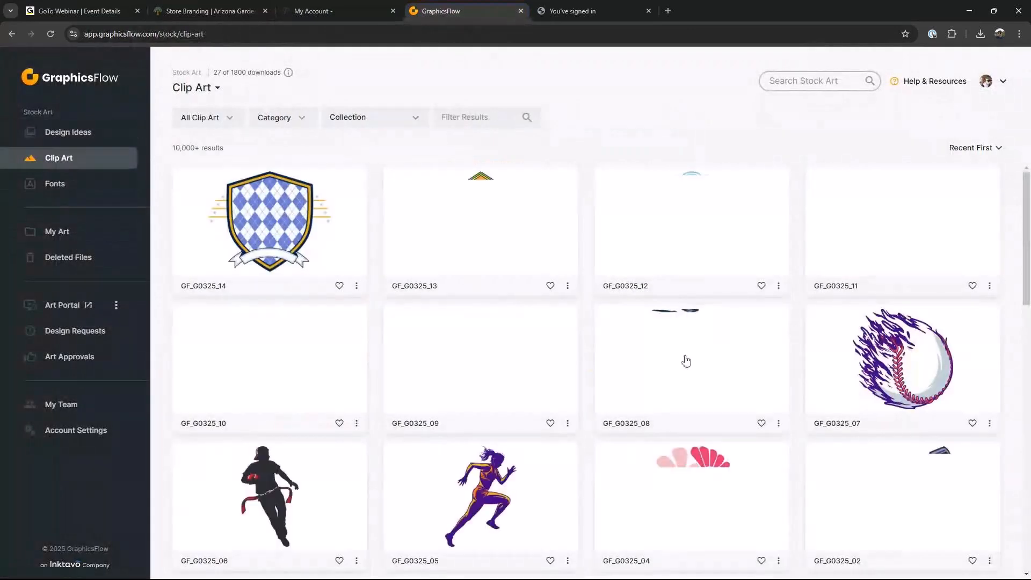
# Download the flower bouquet clip art GF_G0325_04 as a PNG named Flower Logo in the Downloads folder
pyautogui.scroll(-1, 846, 378)
pyautogui.click(779, 494)
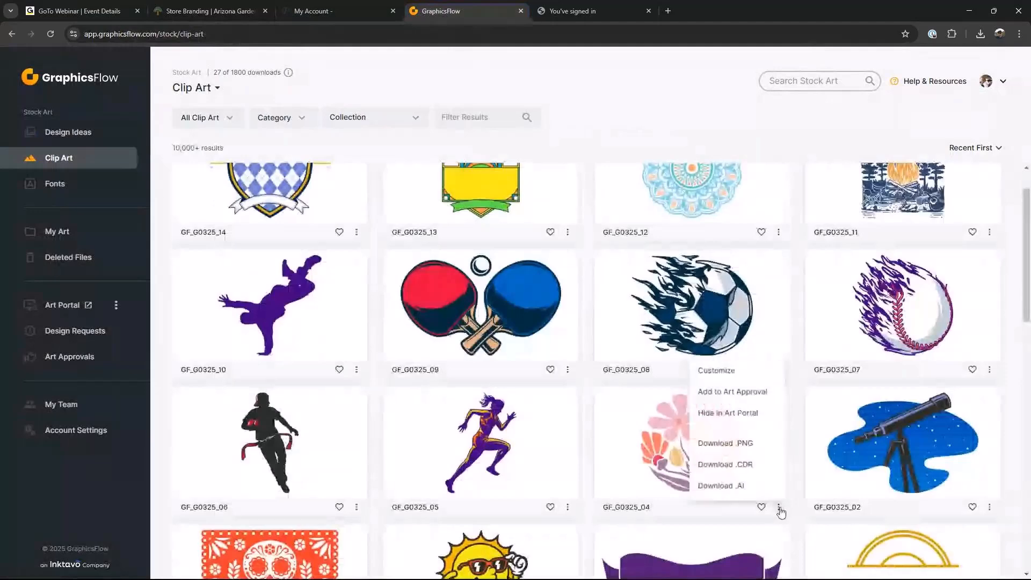
pyautogui.click(762, 472)
pyautogui.click(716, 429)
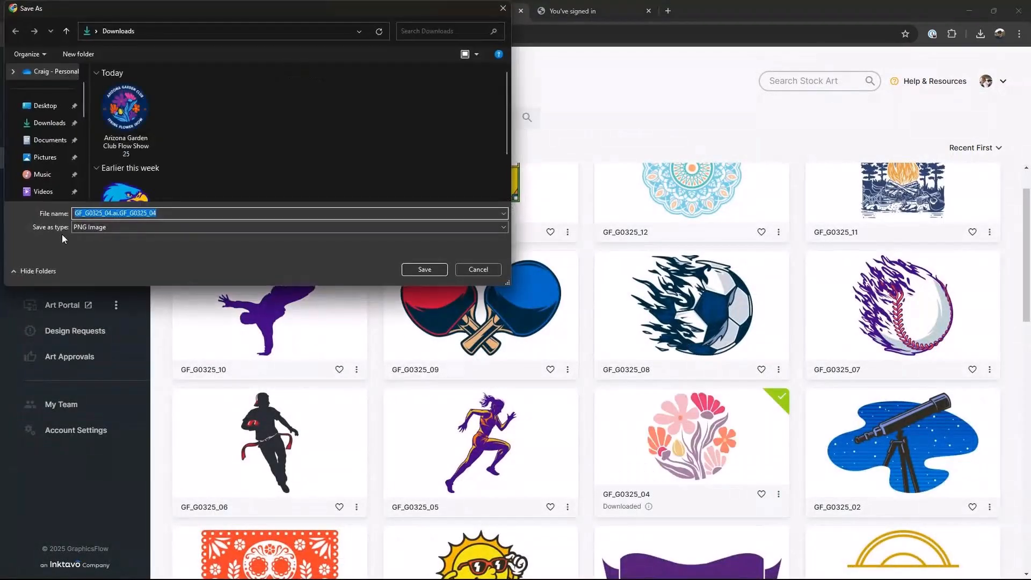
pyautogui.click(167, 212)
pyautogui.hotkey('ctrl', 'a')
pyautogui.write('Flower Logo')
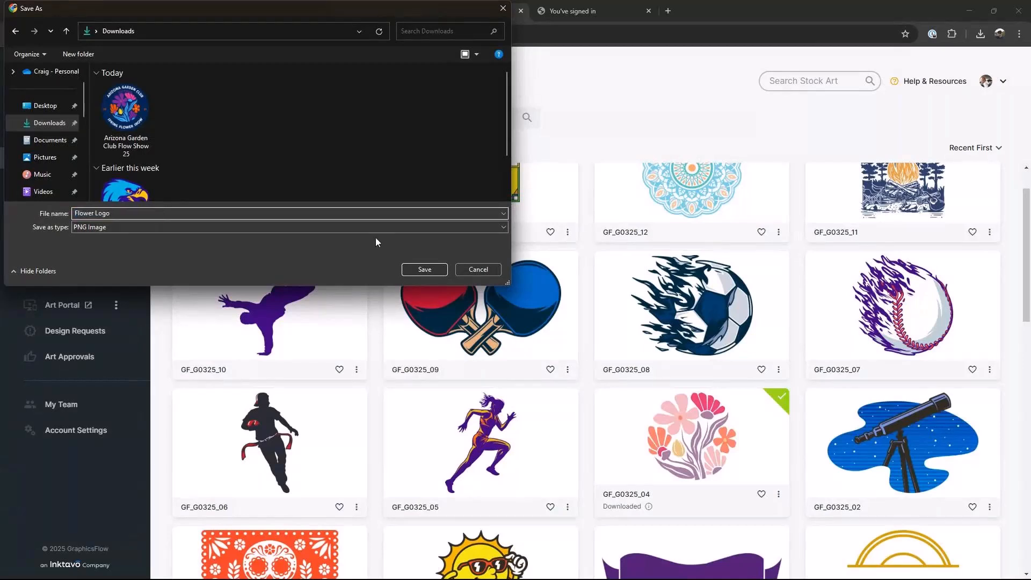
pyautogui.click(433, 269)
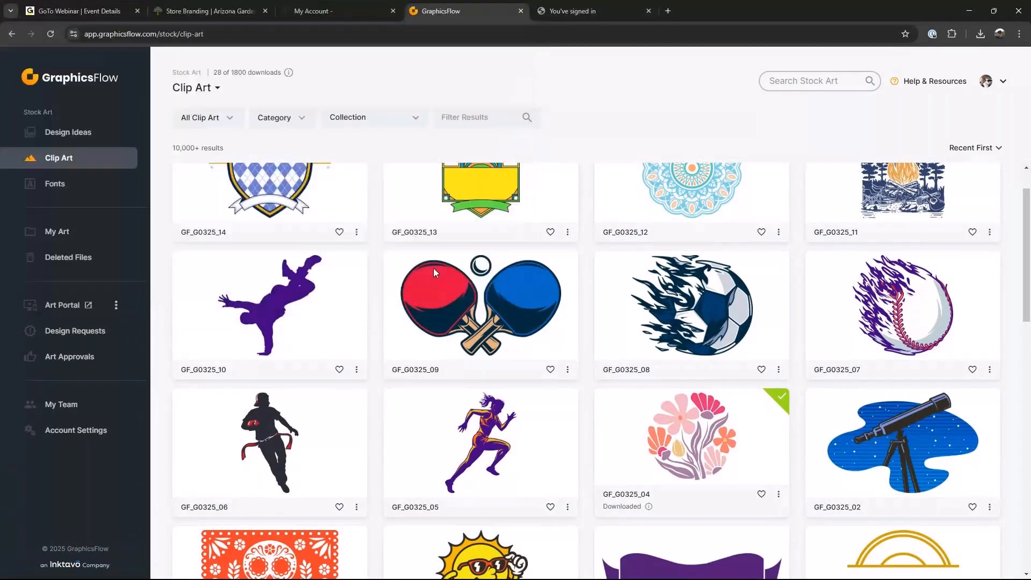
pyautogui.moveTo(357, 14)
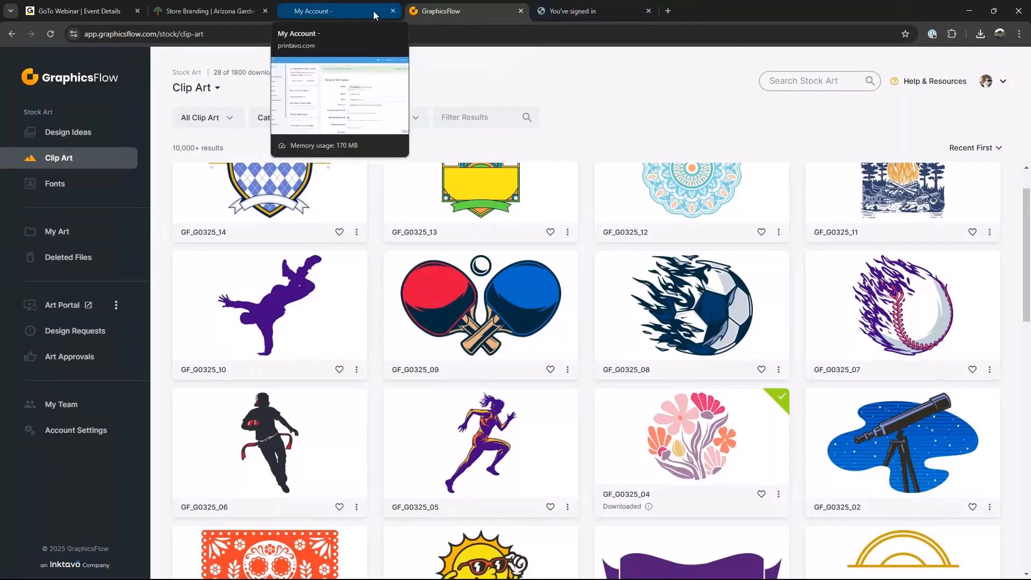
# Switch back to the InkSoft Store Branding settings and replace the store icon with the Flower Logo image from Downloads
pyautogui.click(260, 13)
pyautogui.scroll(-3, 422, 414)
pyautogui.click(314, 555)
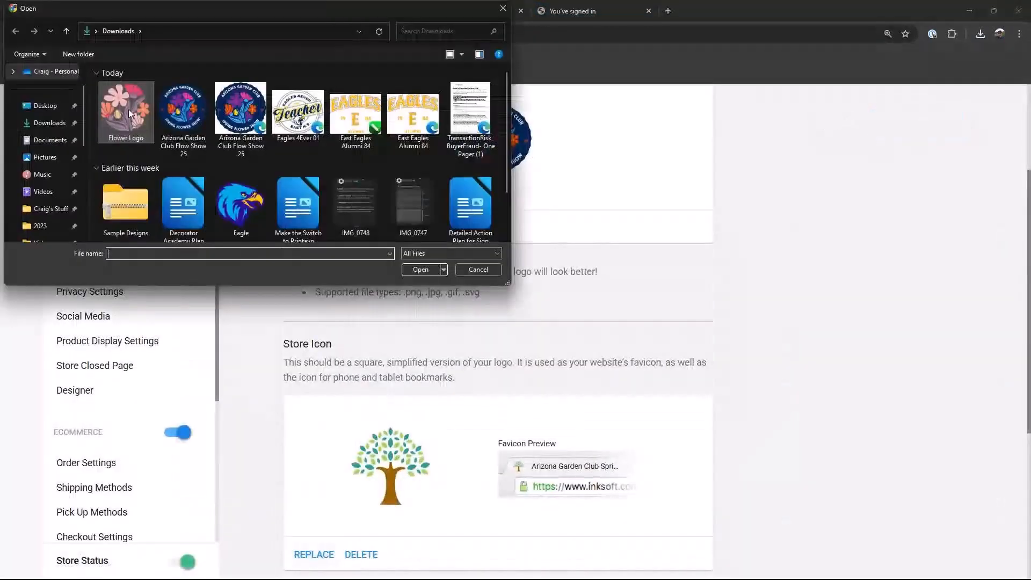
pyautogui.click(119, 111)
pyautogui.click(423, 272)
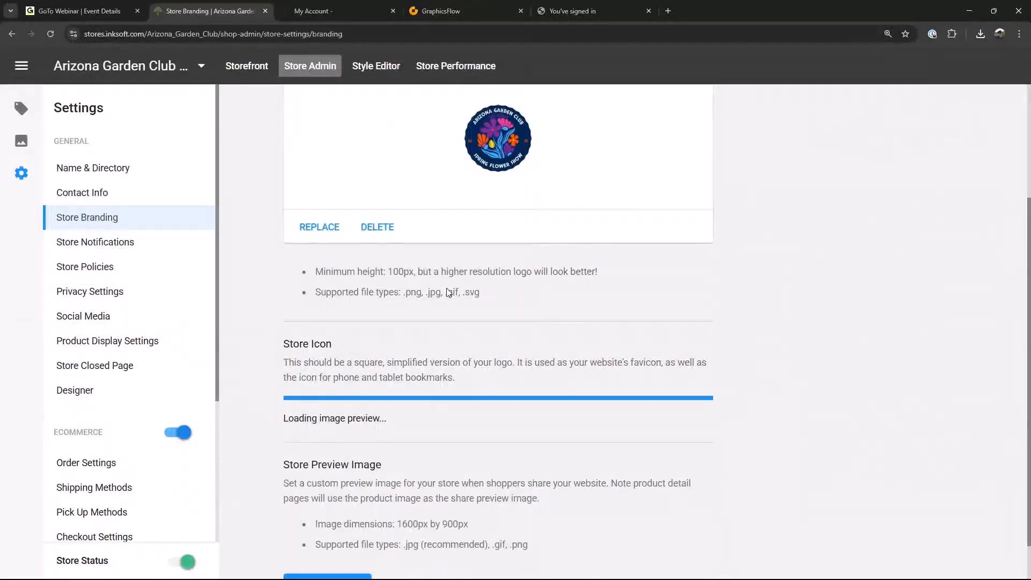
pyautogui.scroll(-5, 557, 396)
pyautogui.click(358, 545)
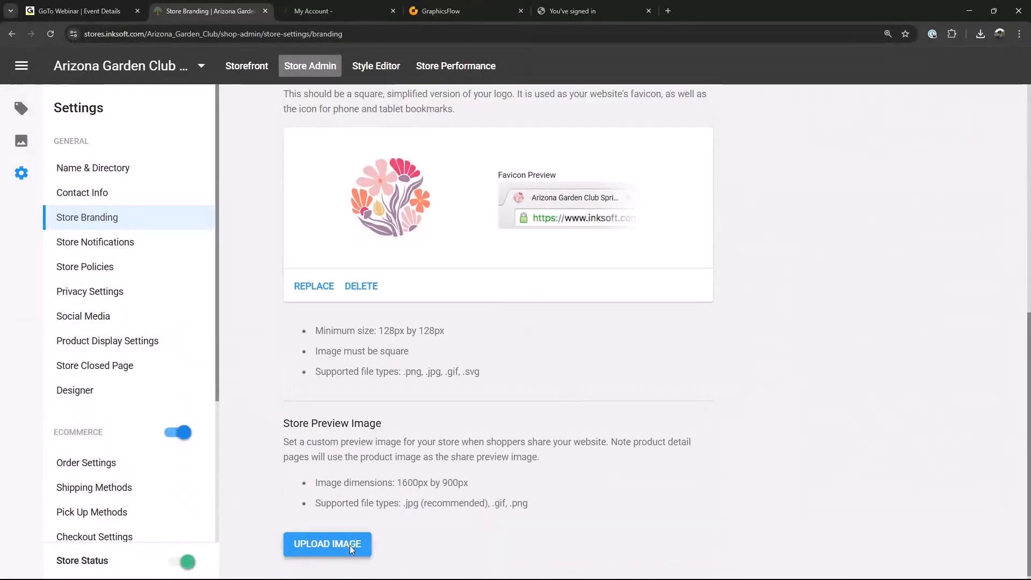
pyautogui.click(476, 270)
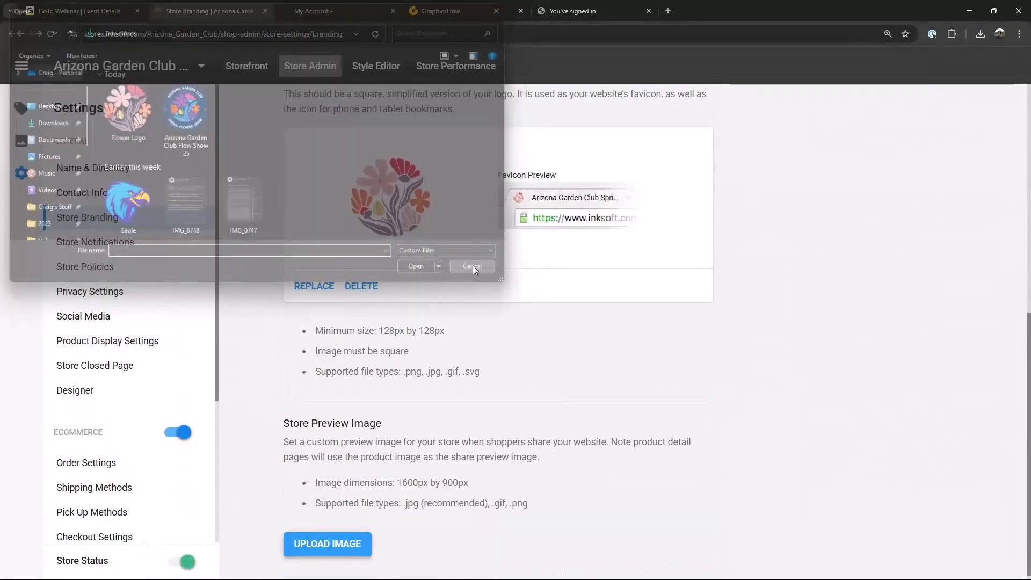
# Save and publish the store branding changes, and dismiss the notification
pyautogui.scroll(8, 883, 154)
pyautogui.click(894, 127)
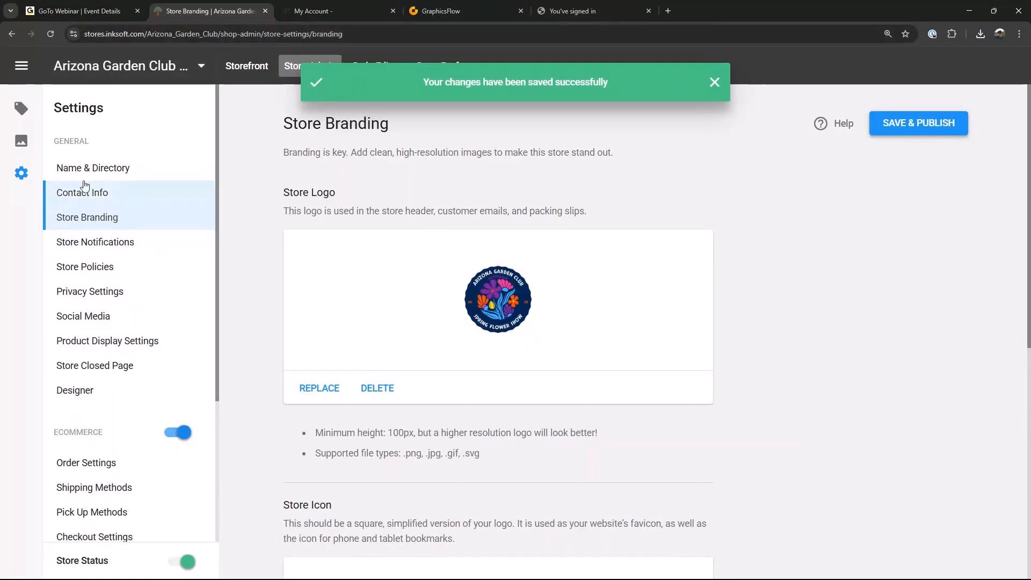
pyautogui.click(918, 123)
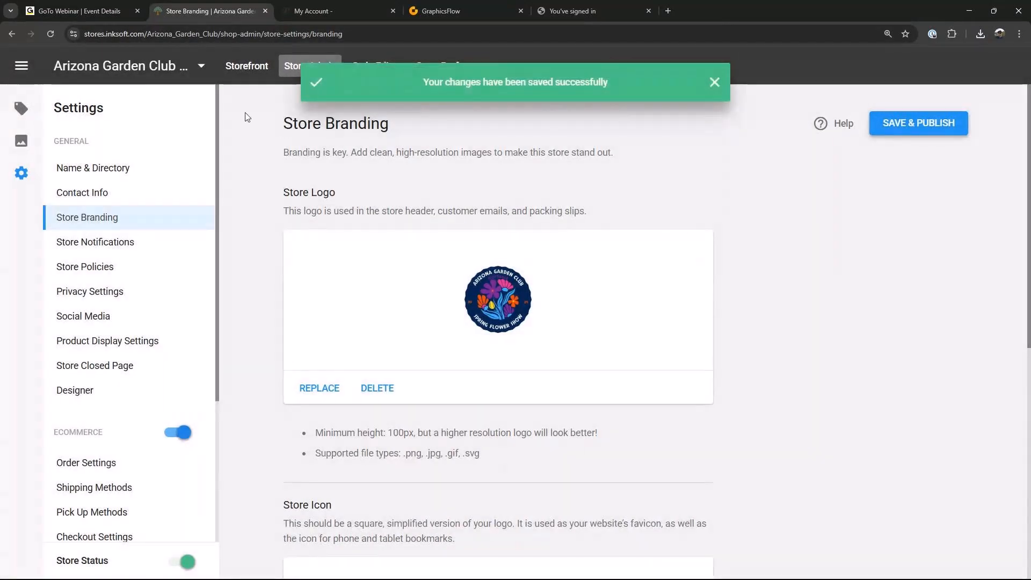
pyautogui.click(714, 83)
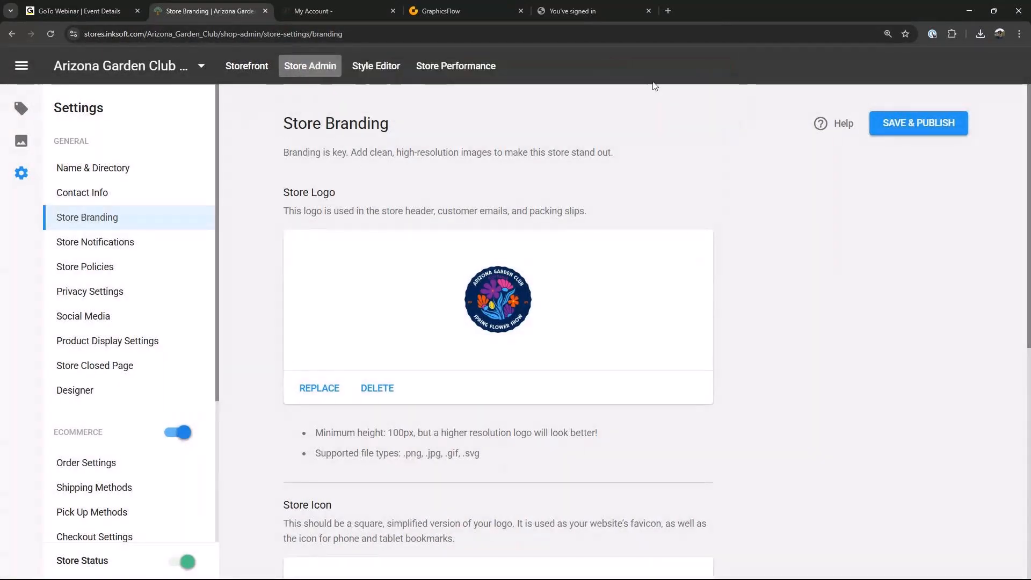
# Open the store in the Style Editor and remove the family reunion image from the home page's hero banner
pyautogui.click(376, 66)
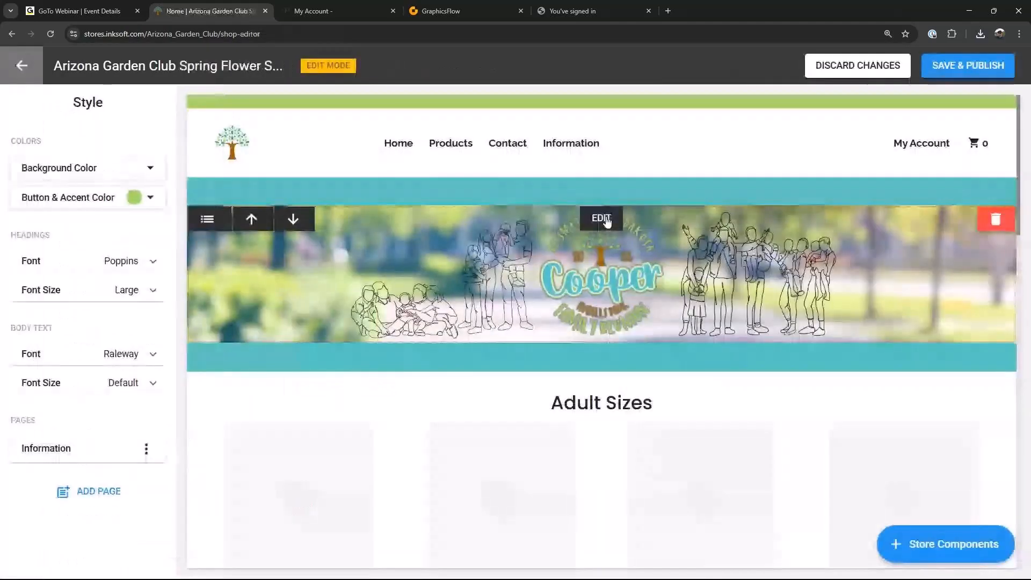
pyautogui.click(602, 219)
pyautogui.click(119, 411)
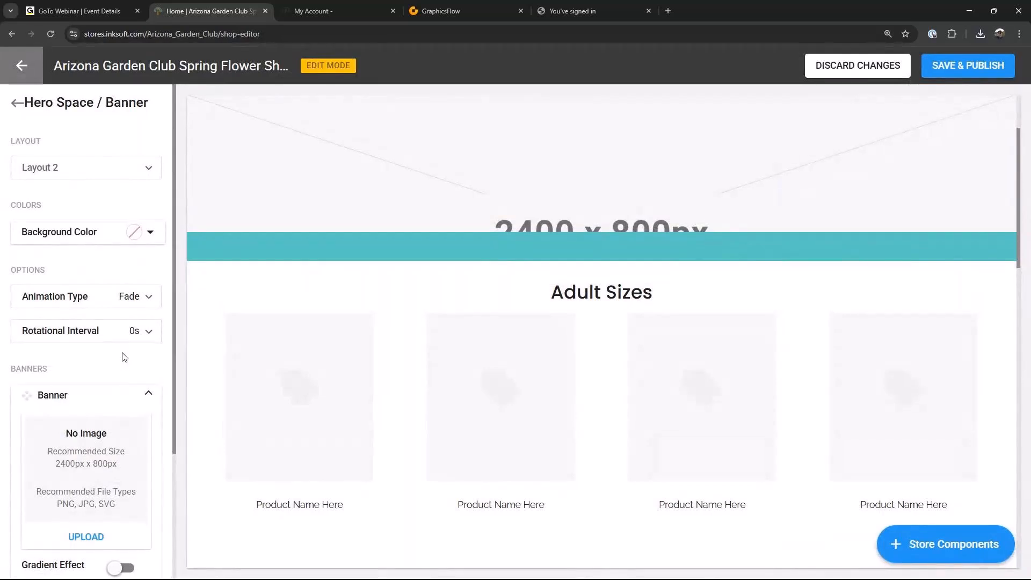
# Find an arizona flower garden picture on Google Images and save the Gardenia.net photo as a JPEG named Banner in Downloads
pyautogui.click(667, 10)
pyautogui.click(92, 34)
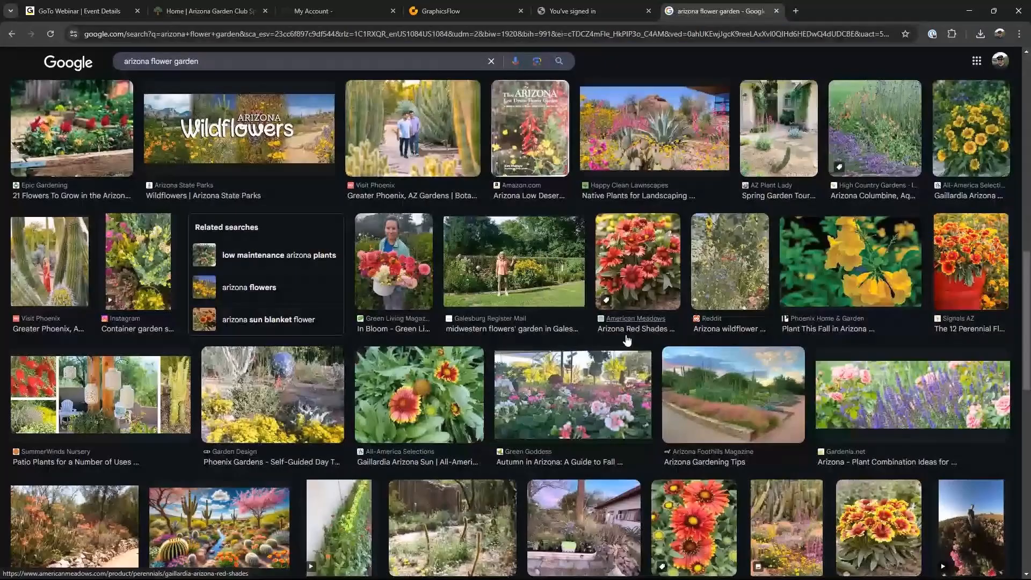
pyautogui.click(919, 398)
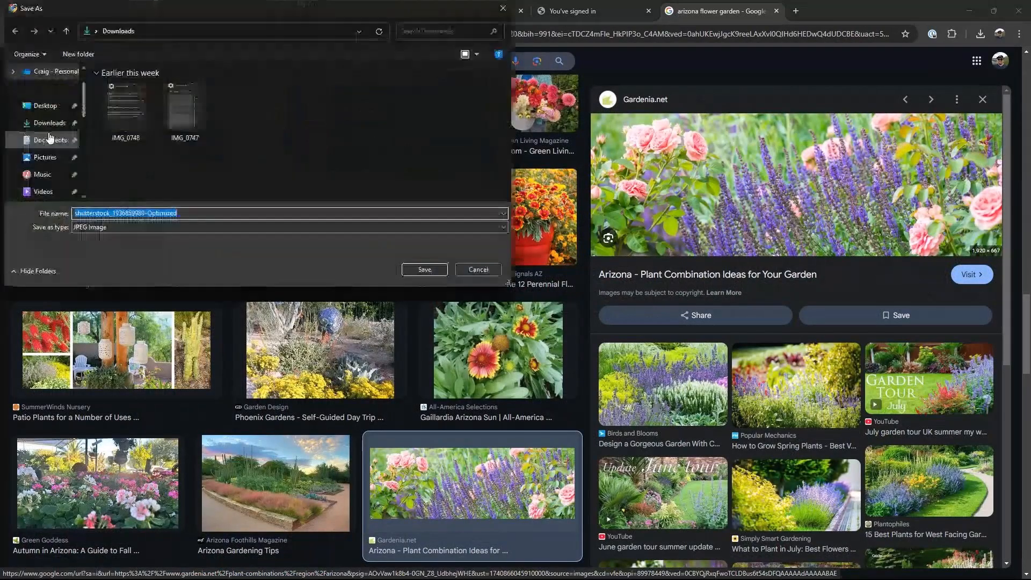
pyautogui.click(44, 123)
pyautogui.click(191, 213)
pyautogui.write('Banner')
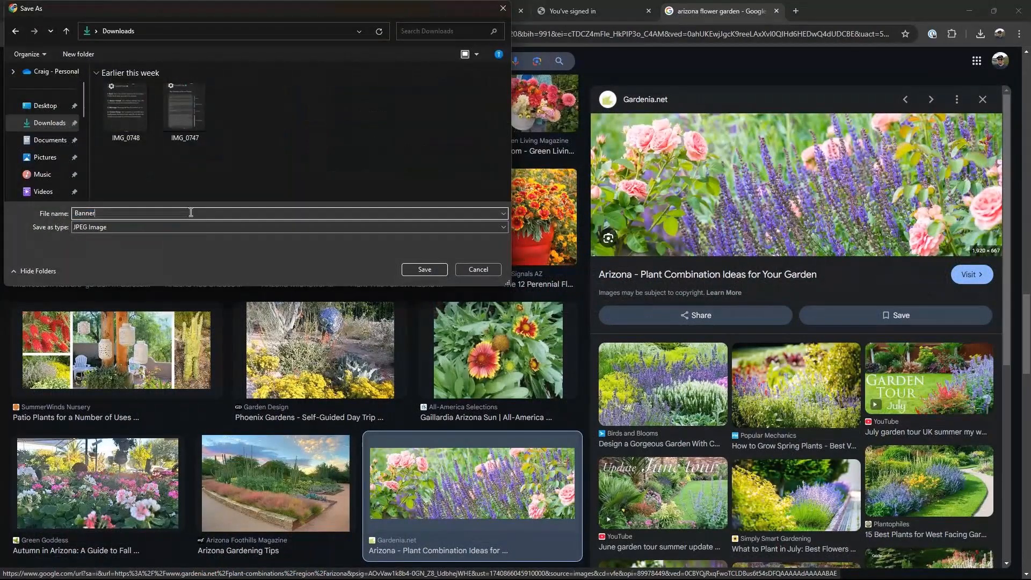
pyautogui.click(425, 270)
pyautogui.hotkey('alt', 'Tab')
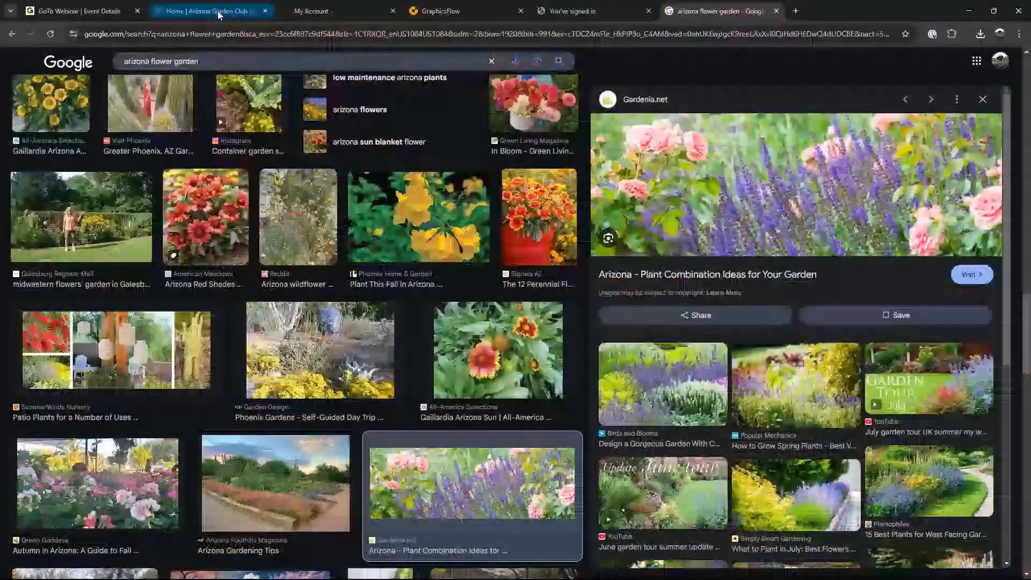
# Return to the store's Style Editor and upload the Banner image from Downloads to the hero banner
pyautogui.click(220, 11)
pyautogui.click(87, 536)
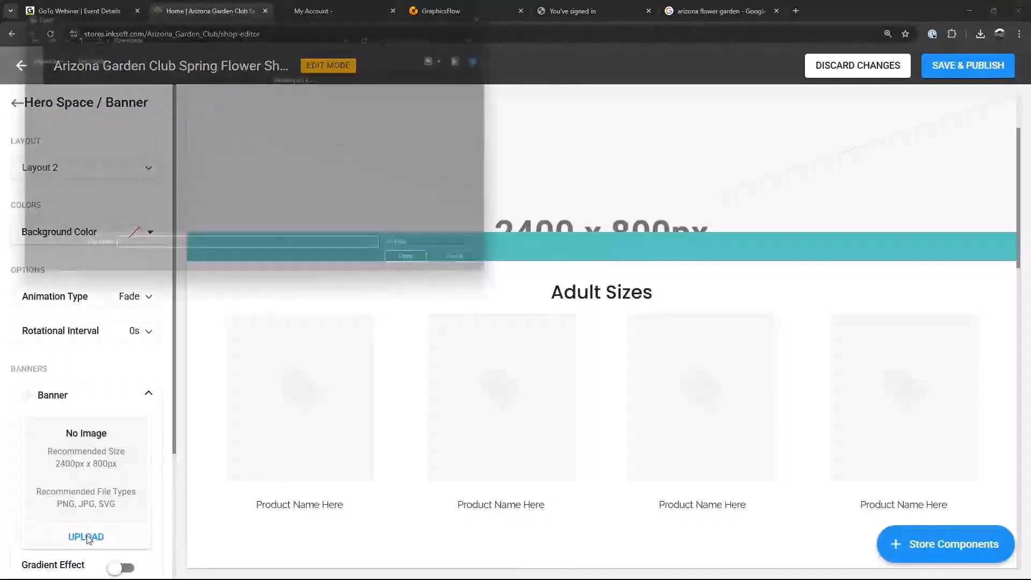
pyautogui.click(123, 118)
pyautogui.click(422, 269)
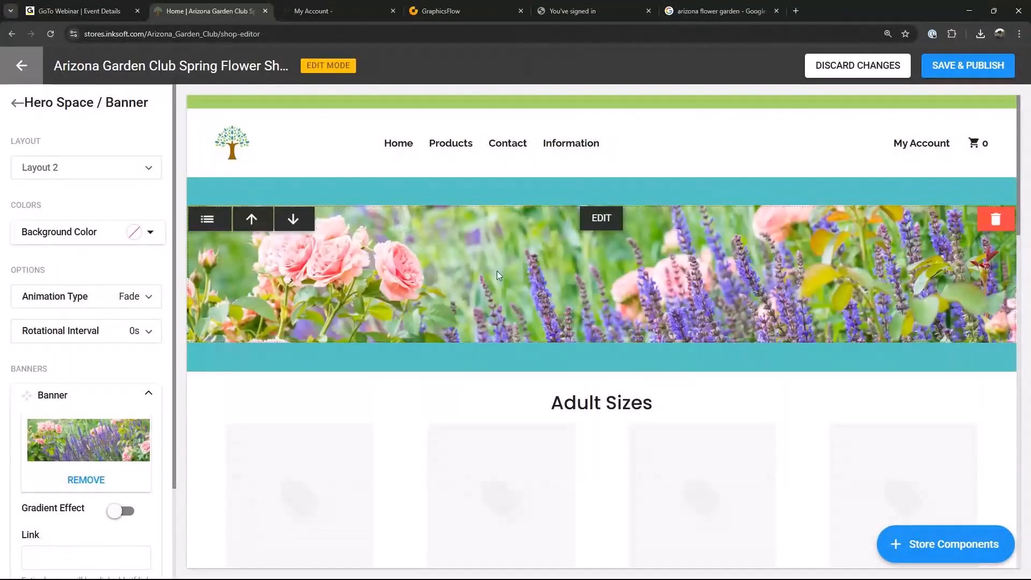
# Remove the tree logo from the store header, and try hiding the logo and store name before showing them again
pyautogui.click(606, 122)
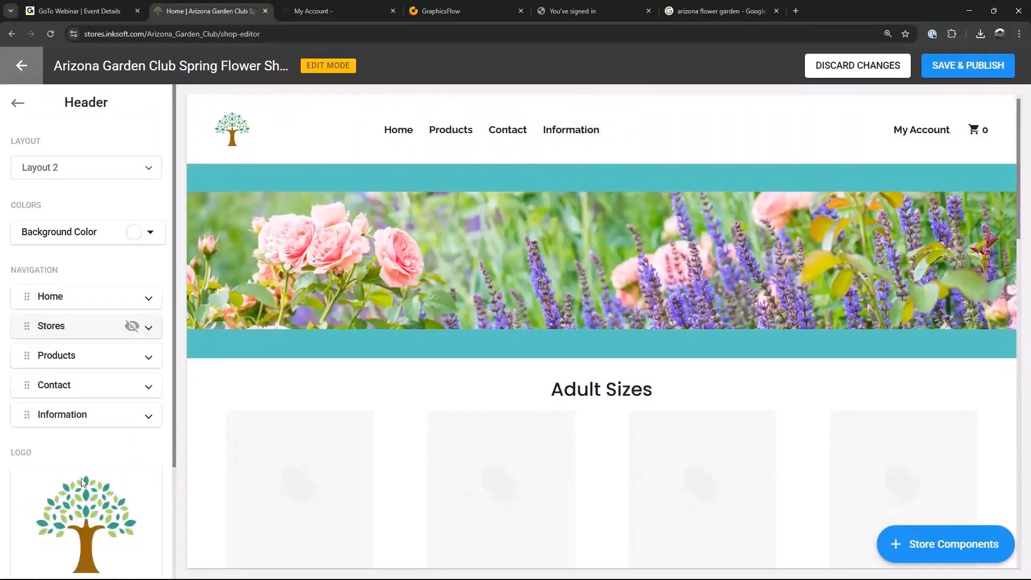
pyautogui.scroll(-3, 83, 481)
pyautogui.click(85, 450)
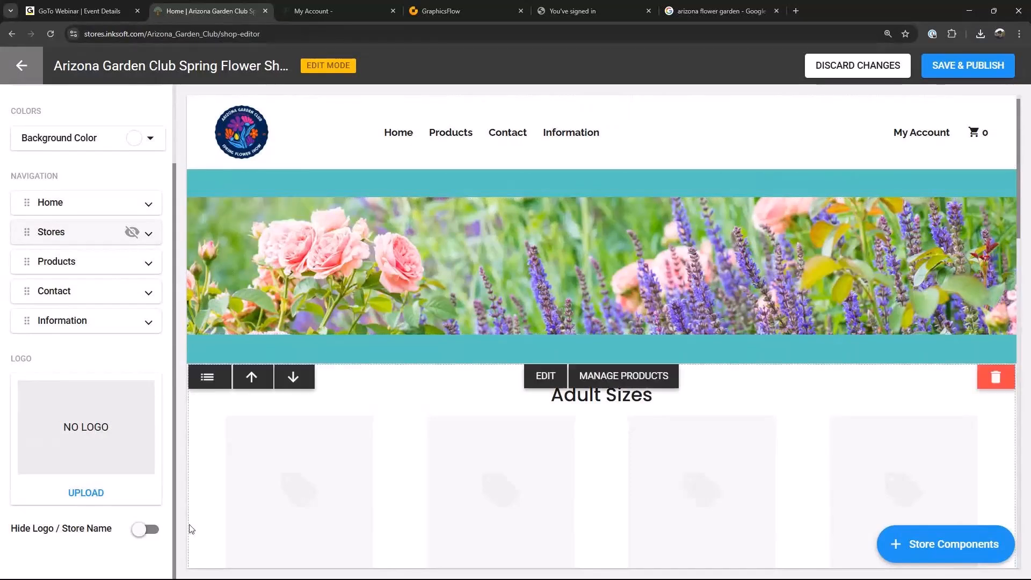
pyautogui.click(150, 530)
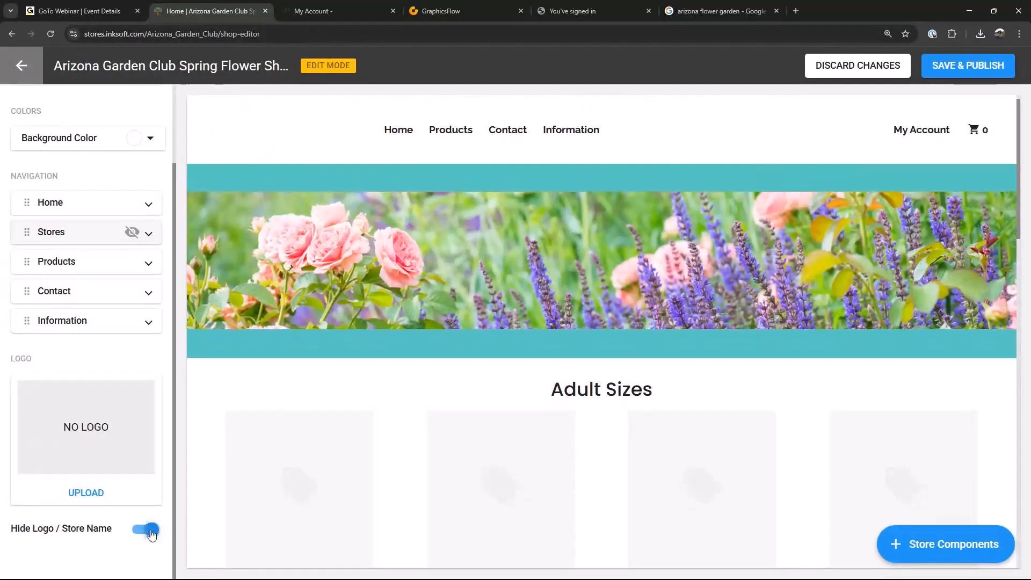
pyautogui.click(150, 531)
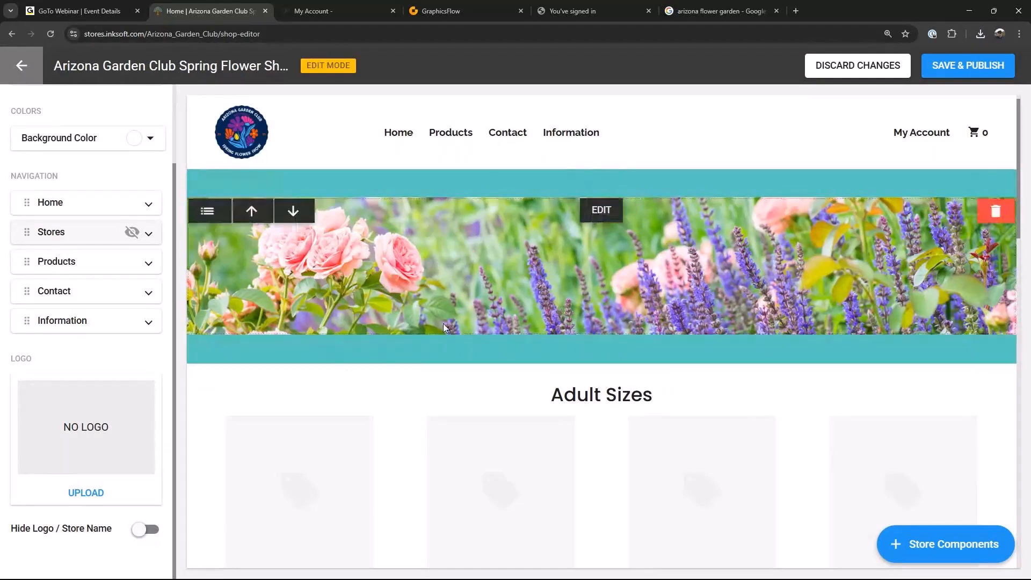
# Clear the image from the teal banner above the garden photo and delete that banner component from the home page
pyautogui.click(601, 210)
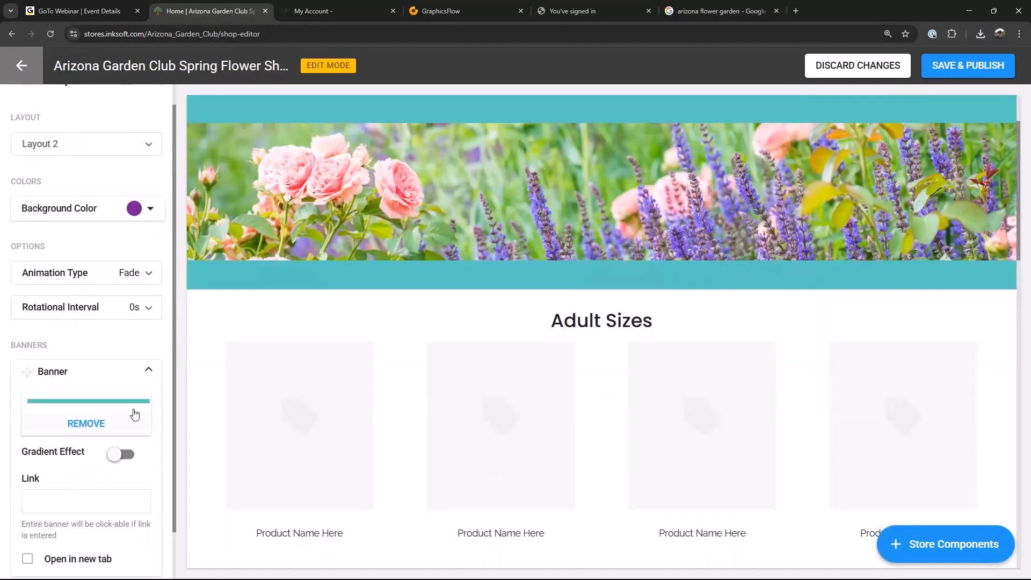
pyautogui.click(88, 426)
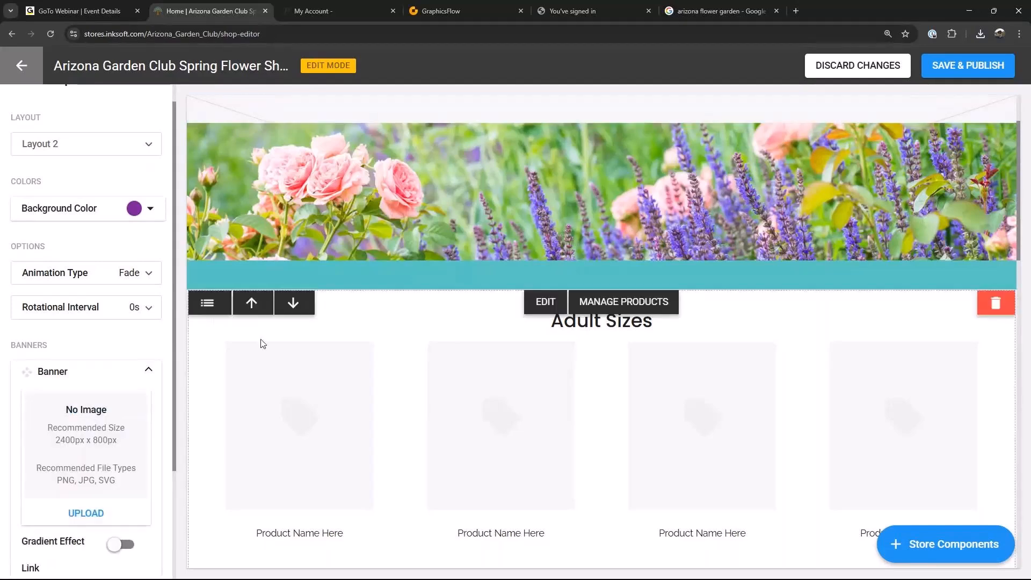
pyautogui.scroll(1, 511, 313)
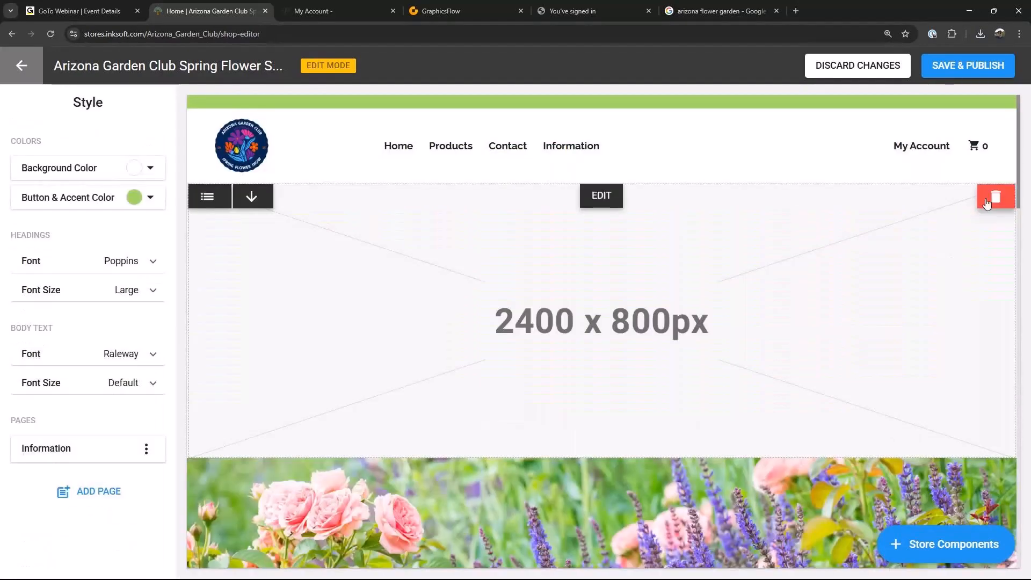
pyautogui.click(989, 199)
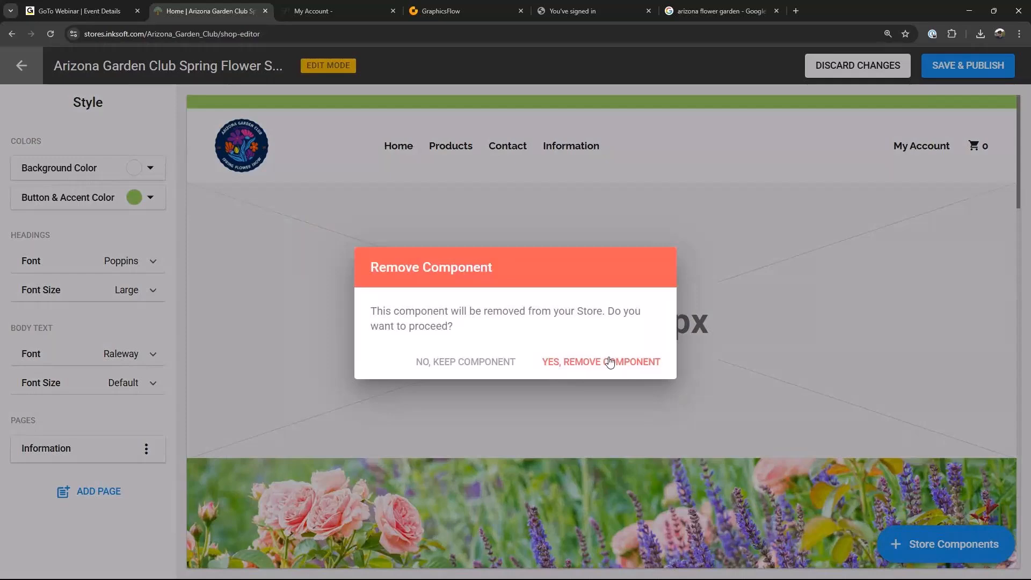
pyautogui.click(609, 362)
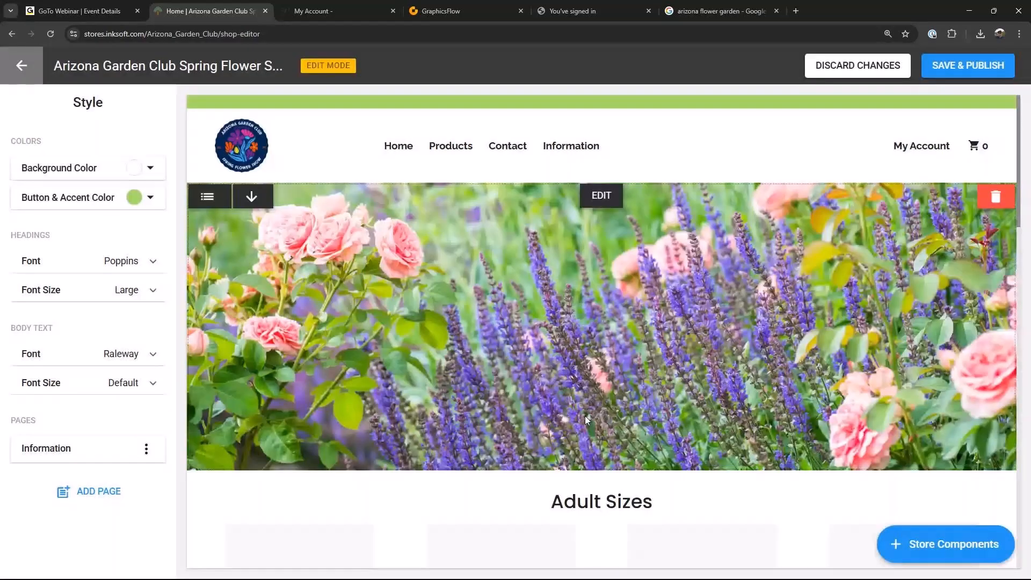
# Delete the Kid's Sizes and Adult Sizes product components from the home page
pyautogui.scroll(-10, 585, 416)
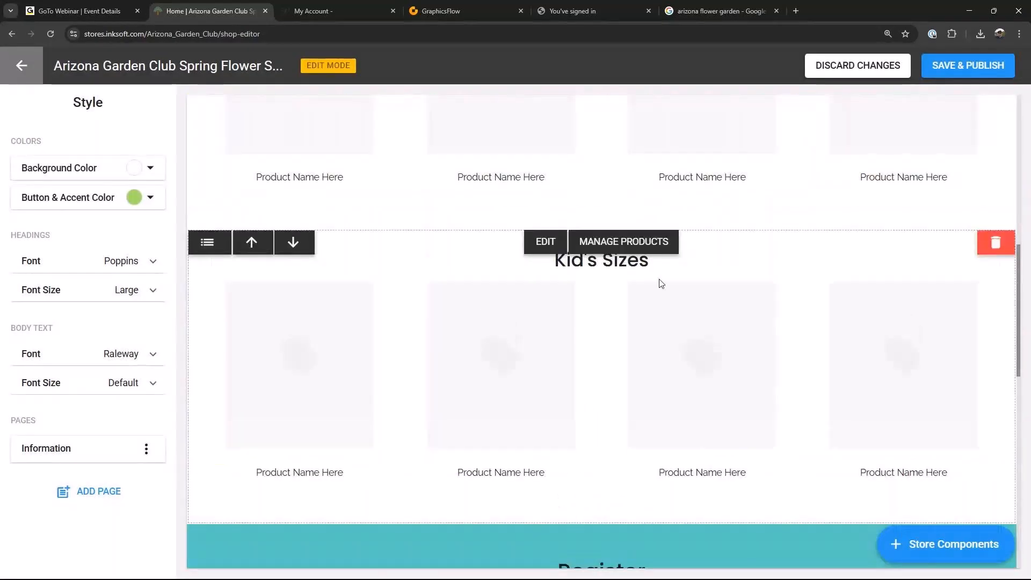
pyautogui.click(996, 242)
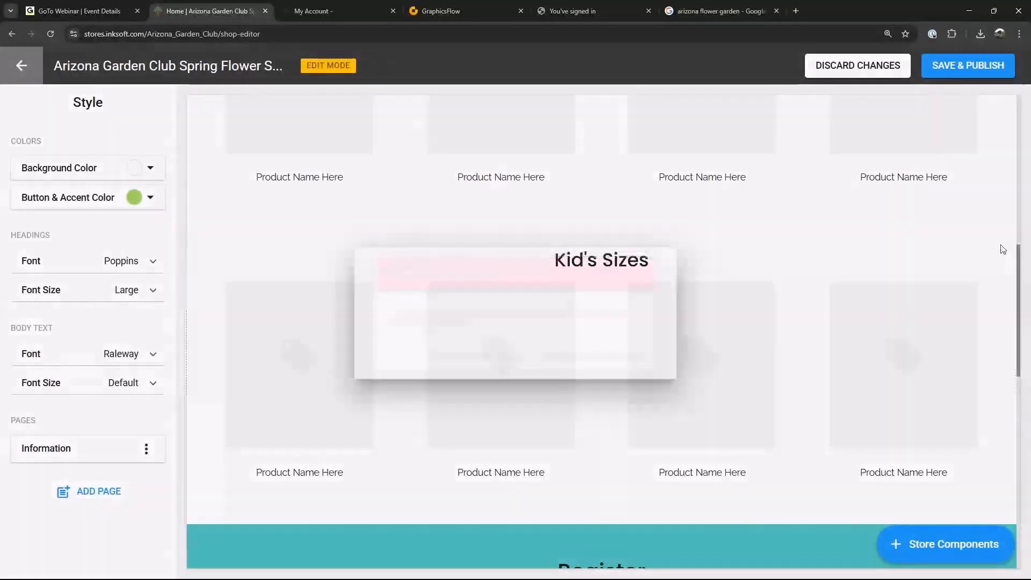
pyautogui.click(612, 364)
pyautogui.scroll(-4, 727, 388)
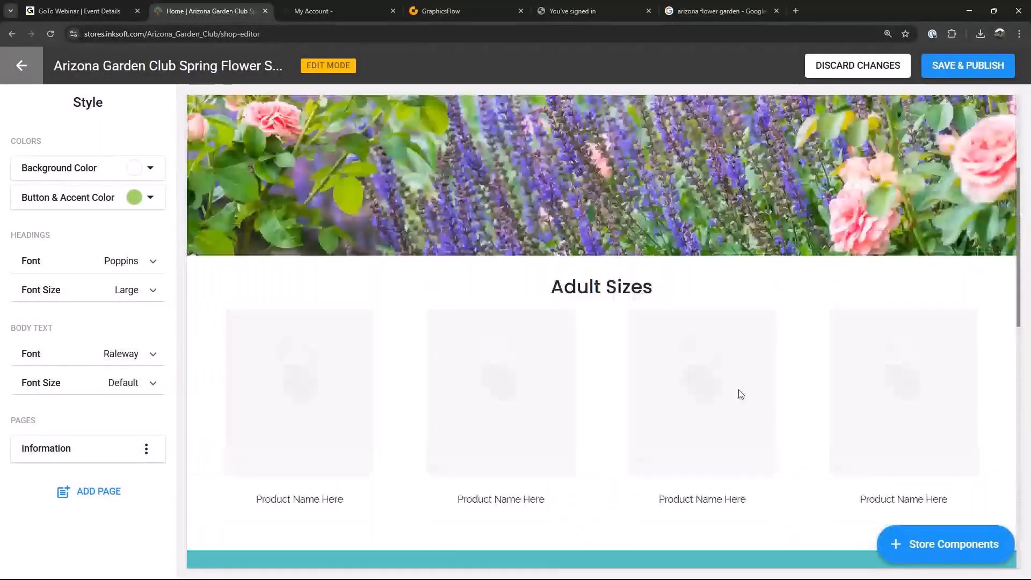
pyautogui.click(994, 270)
pyautogui.click(599, 366)
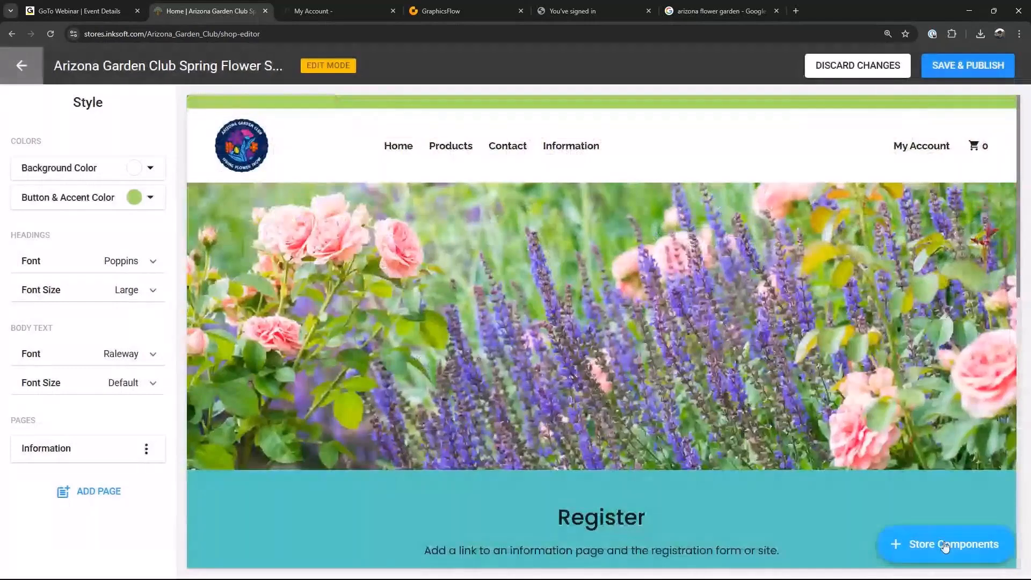
# Add a two-product Featured Products component (Layout 2) to the home page, starting from scratch with default settings
pyautogui.click(896, 544)
pyautogui.scroll(-10, 942, 495)
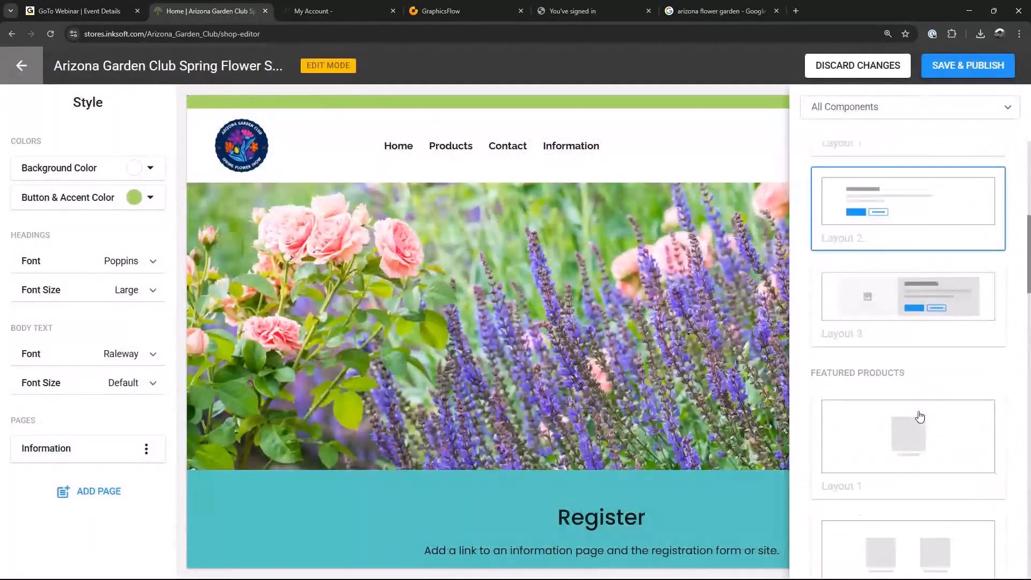
pyautogui.click(924, 403)
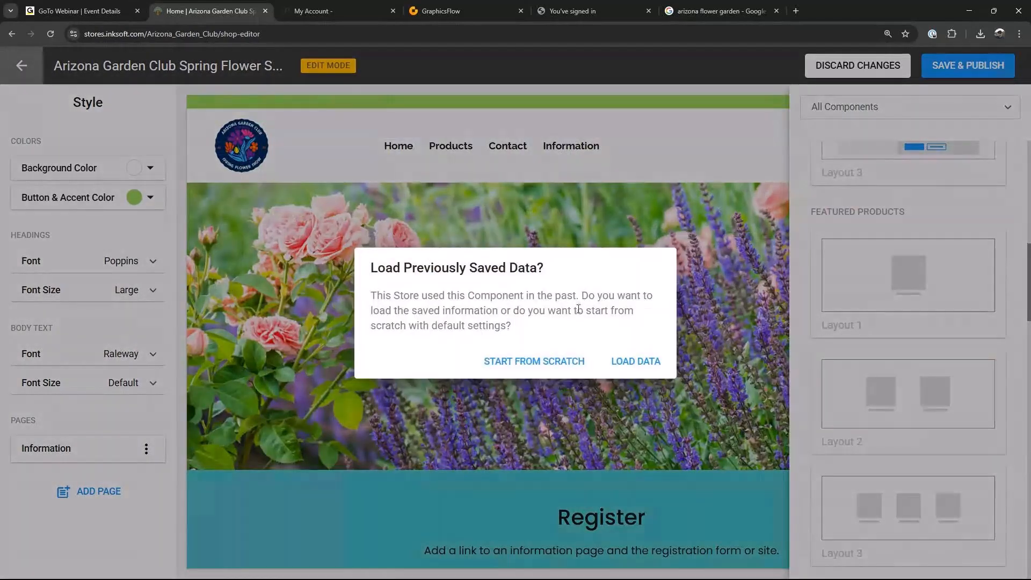
pyautogui.click(532, 361)
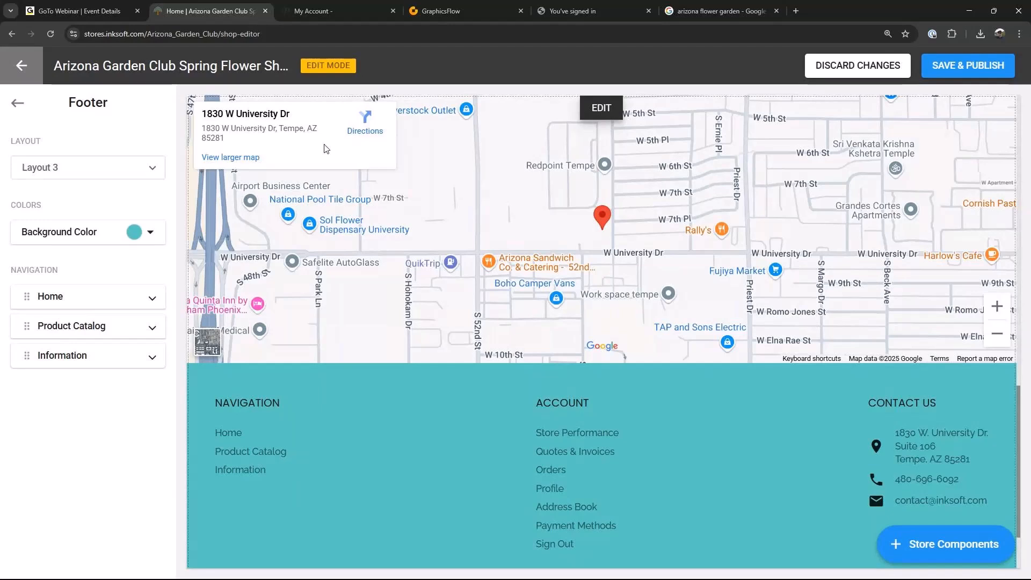
# Set the footer's background color to the purple from the logo colors
pyautogui.click(135, 232)
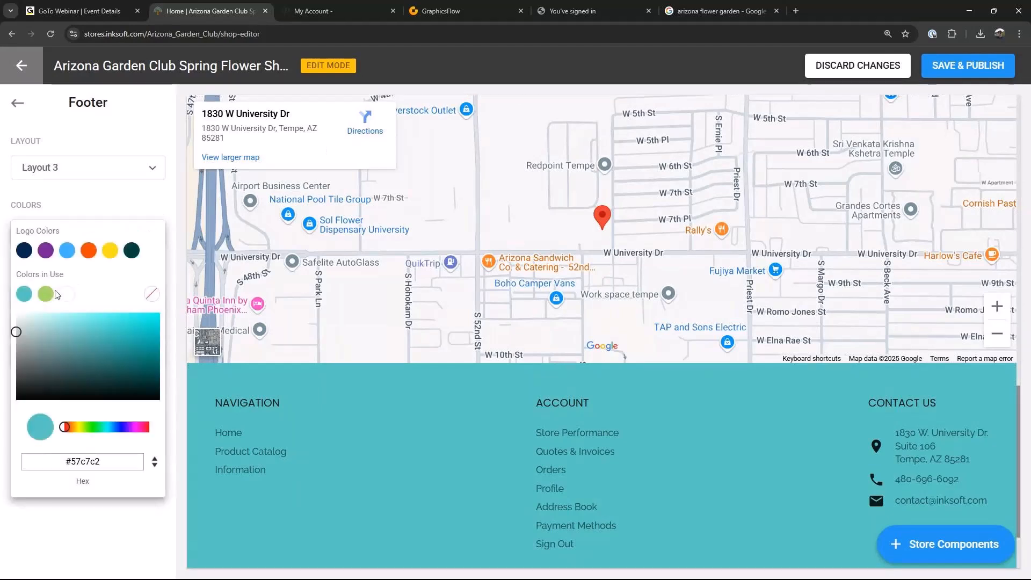
pyautogui.click(45, 251)
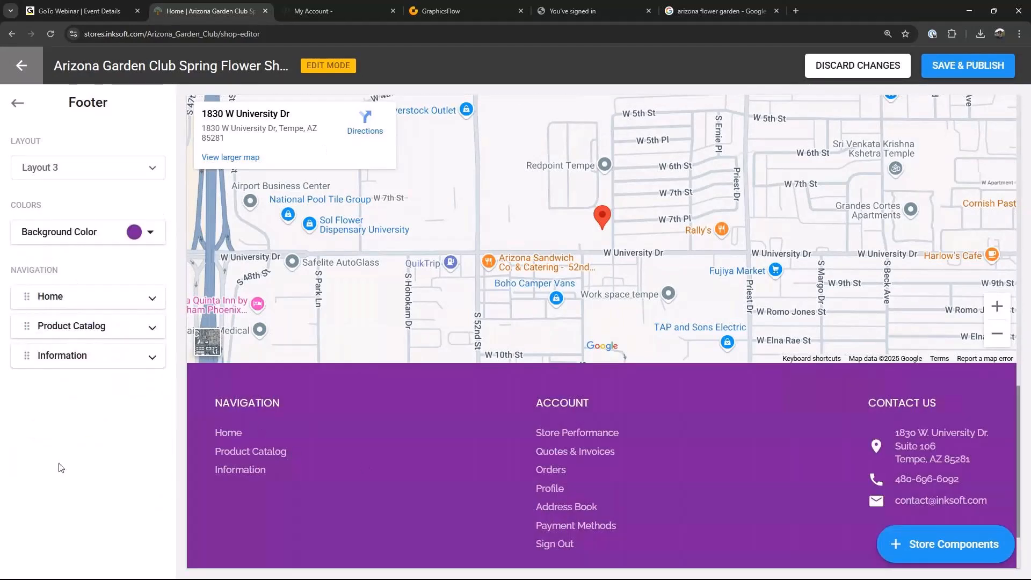
pyautogui.scroll(5, 414, 506)
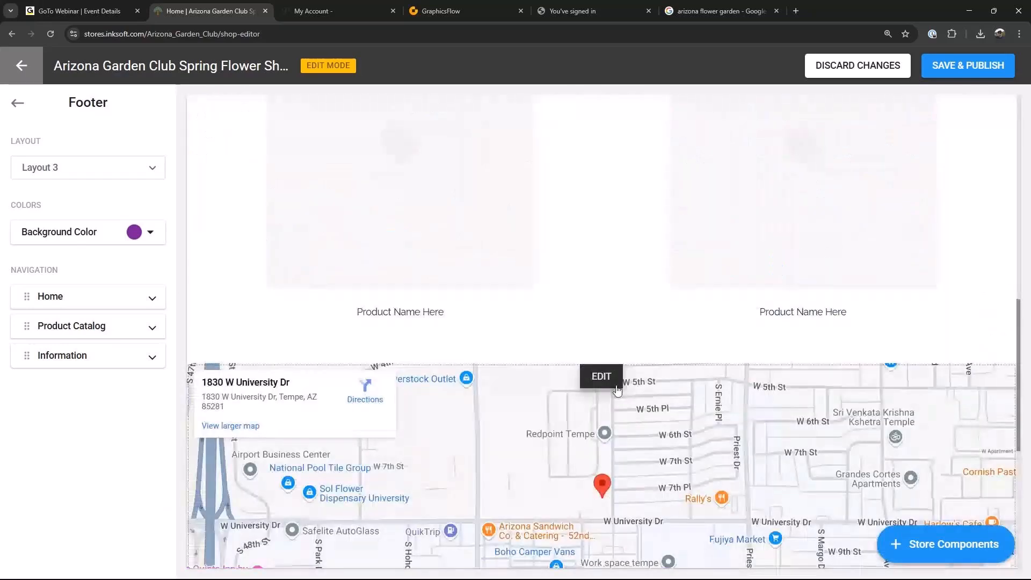
pyautogui.scroll(-5, 618, 390)
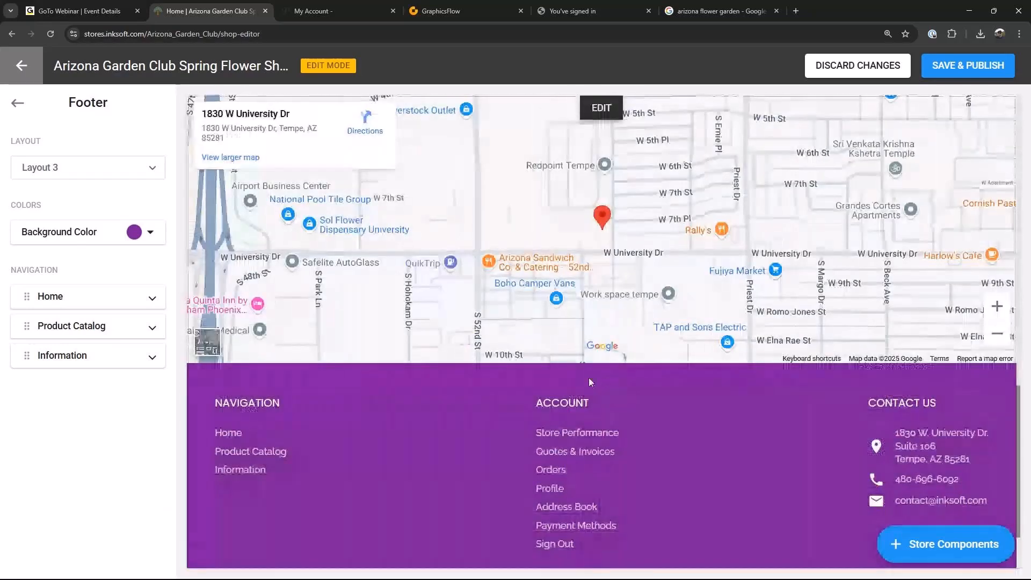
pyautogui.click(153, 298)
pyautogui.click(120, 334)
pyautogui.click(119, 332)
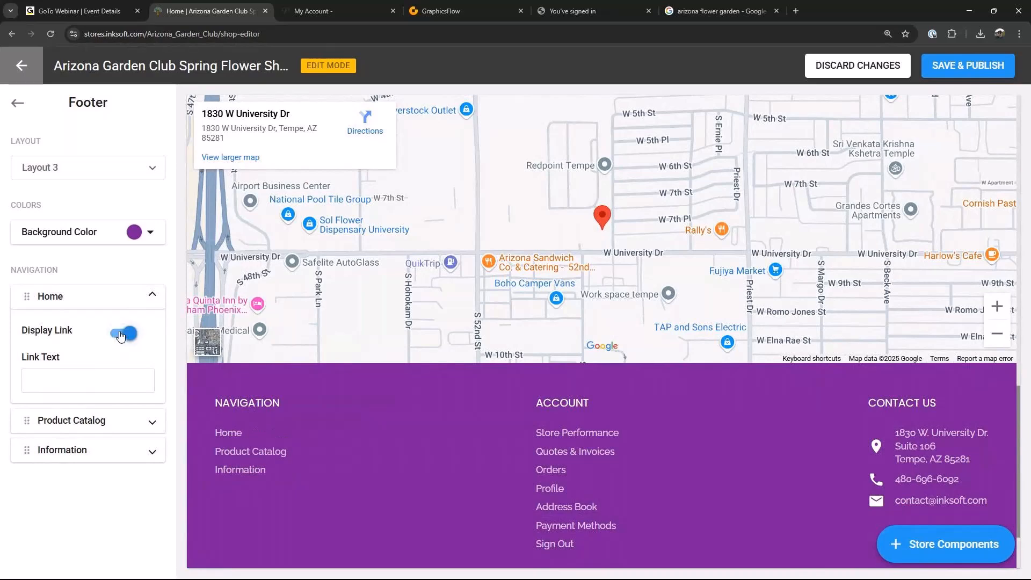
# Set the background color of the Register call-to-action component to the purple already in use
pyautogui.scroll(10, 417, 477)
pyautogui.click(607, 230)
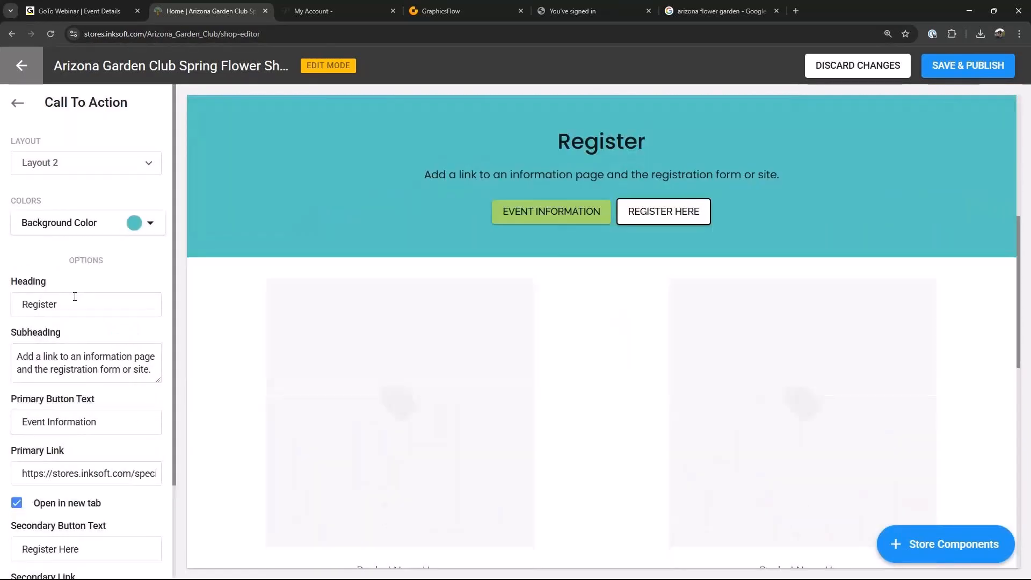
pyautogui.click(151, 223)
pyautogui.click(24, 284)
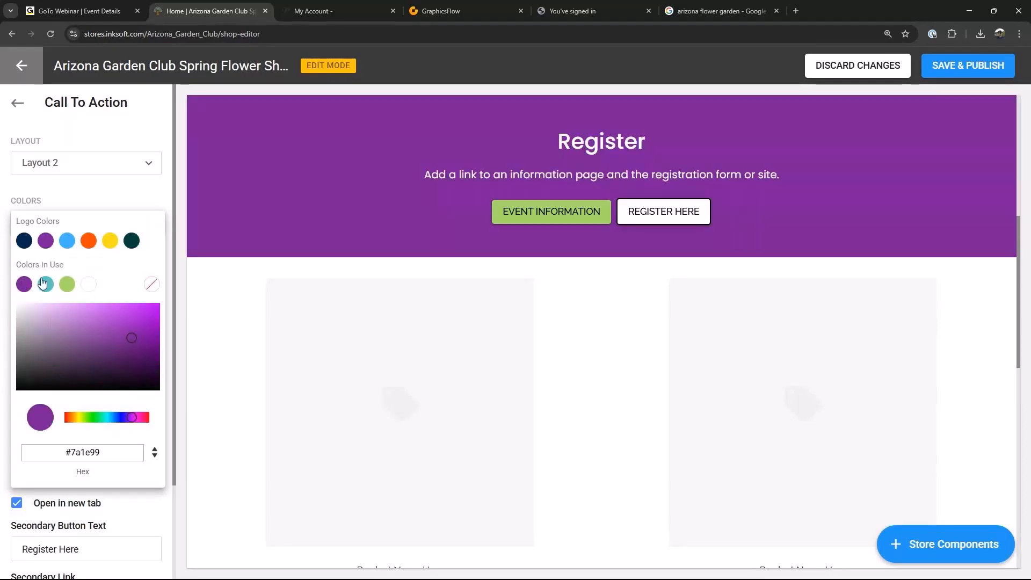
pyautogui.click(108, 193)
pyautogui.scroll(-3, 145, 344)
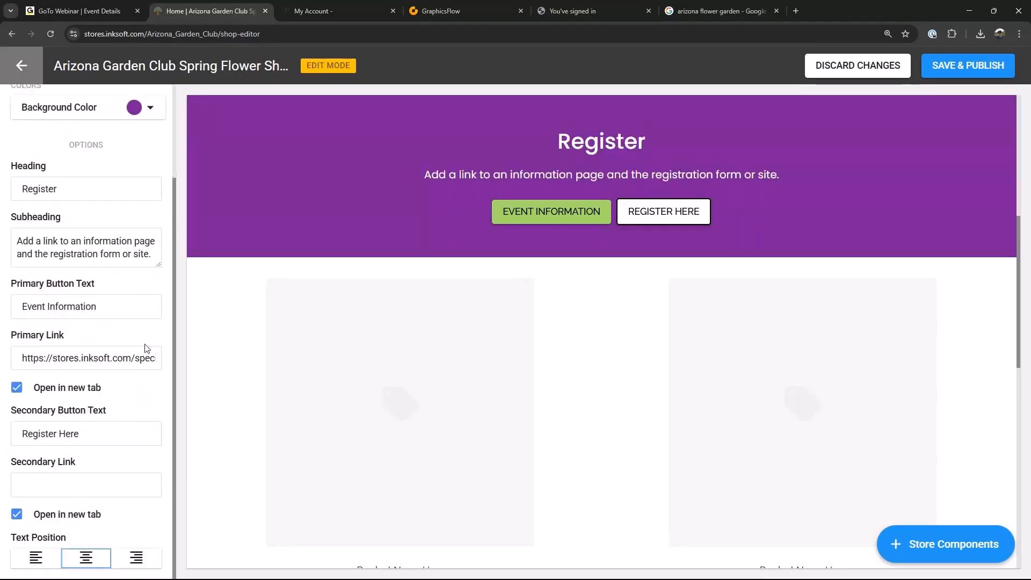
pyautogui.scroll(1, 146, 348)
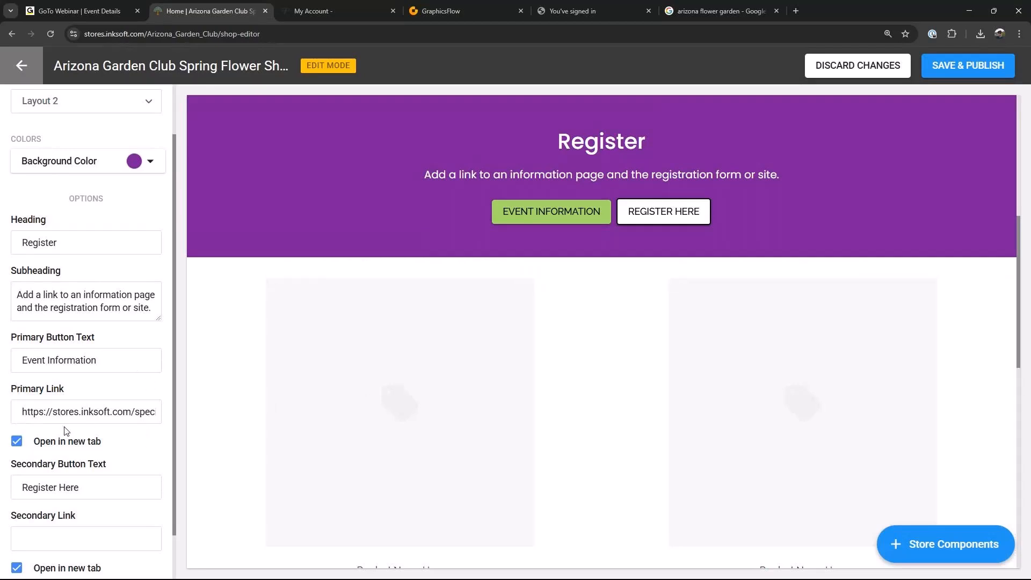
pyautogui.scroll(-1, 143, 433)
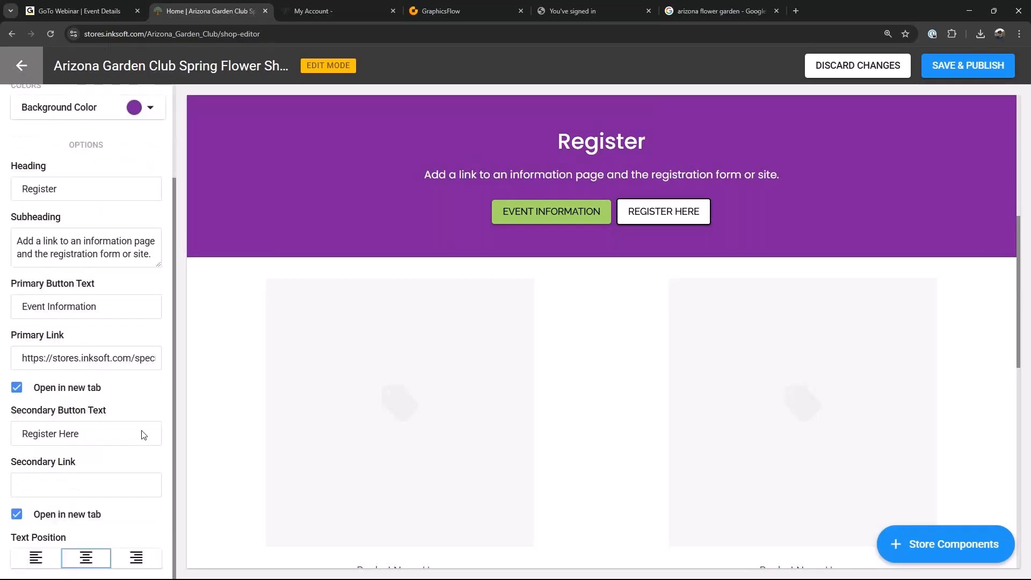
pyautogui.scroll(2, 155, 426)
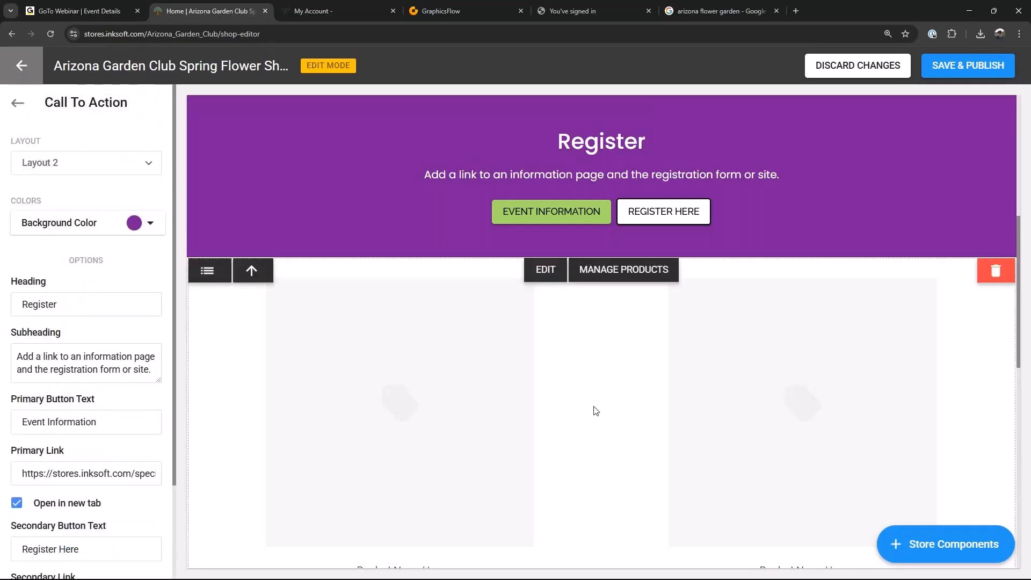
# Set the promo bar text above the store header to "Join us in Scottsdale on March 1, 2025"
pyautogui.scroll(1, 655, 408)
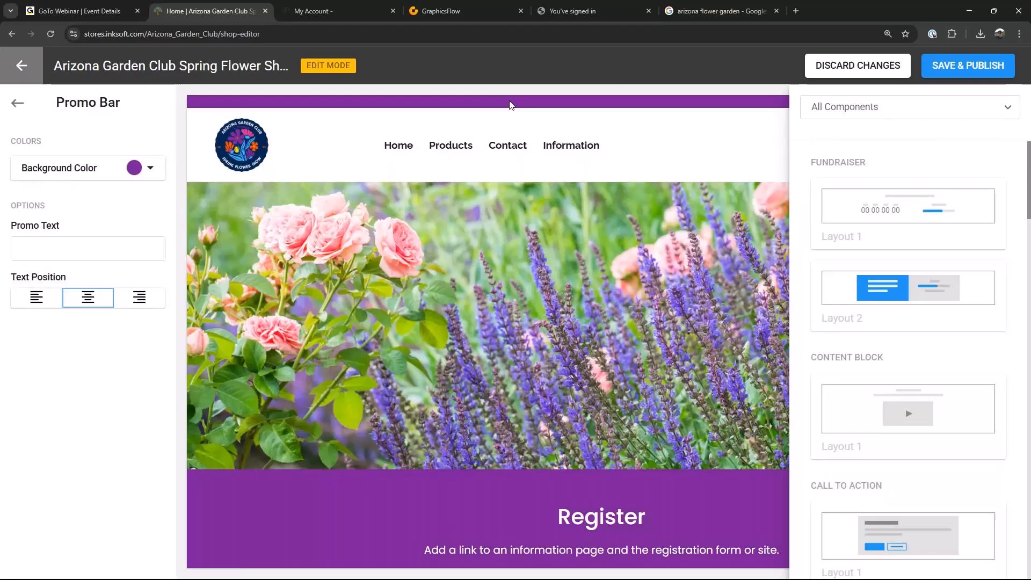
pyautogui.click(511, 104)
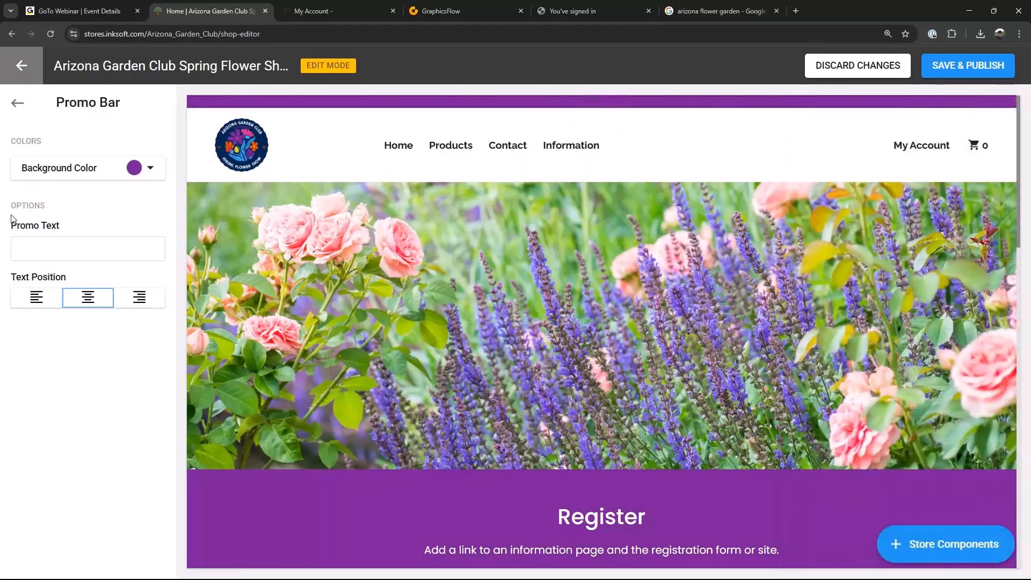
pyautogui.click(40, 250)
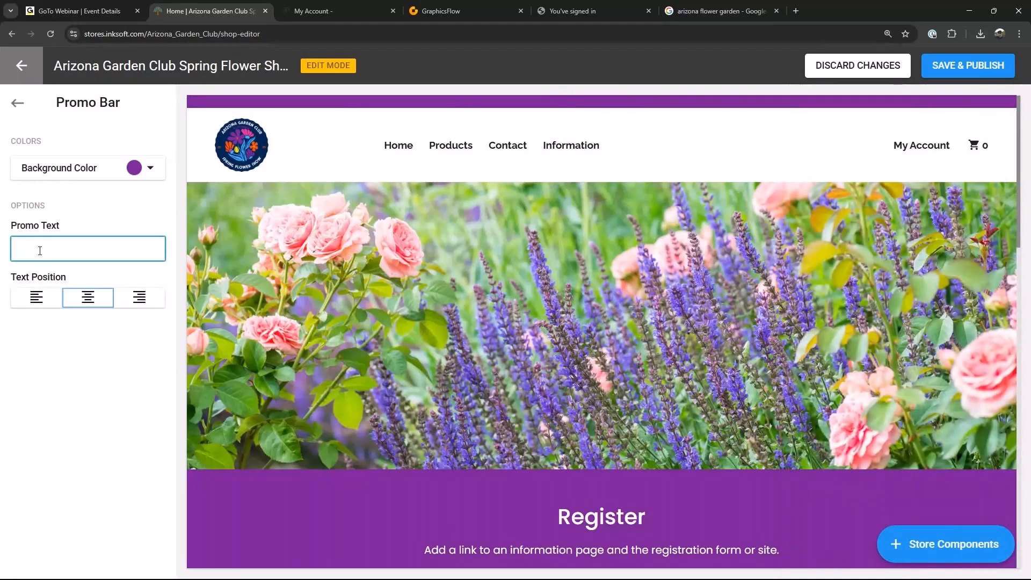
pyautogui.write('Joine')
pyautogui.press('BackSpace')
pyautogui.write('us in Scottsdale on March 1, 2024')
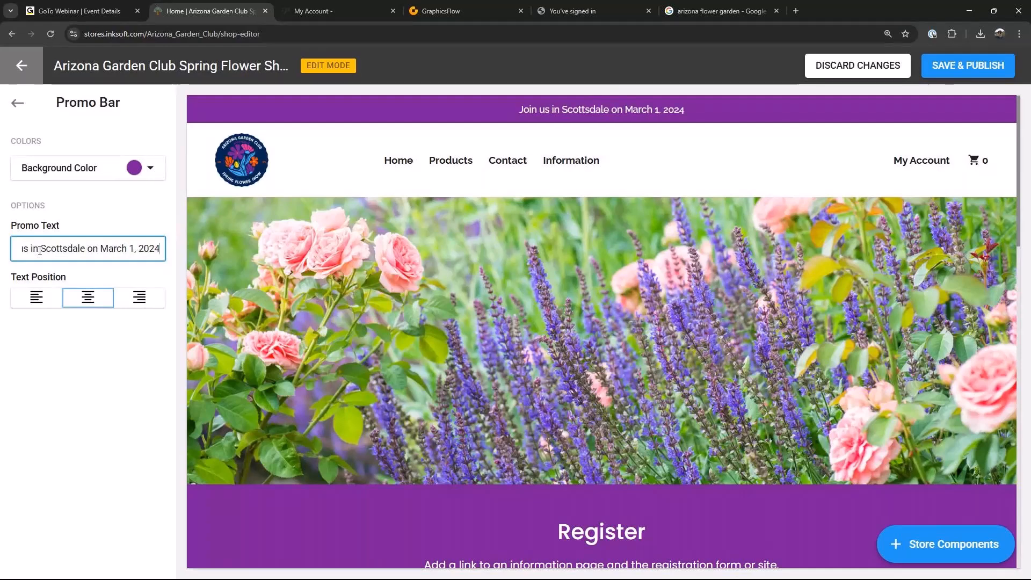
pyautogui.press('BackSpace')
pyautogui.write('5')
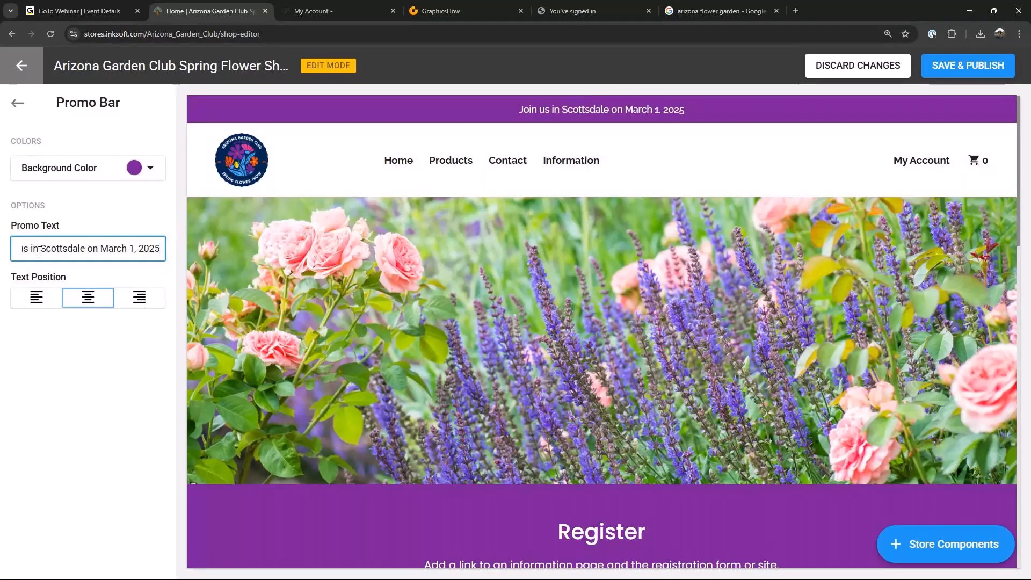
pyautogui.click(91, 398)
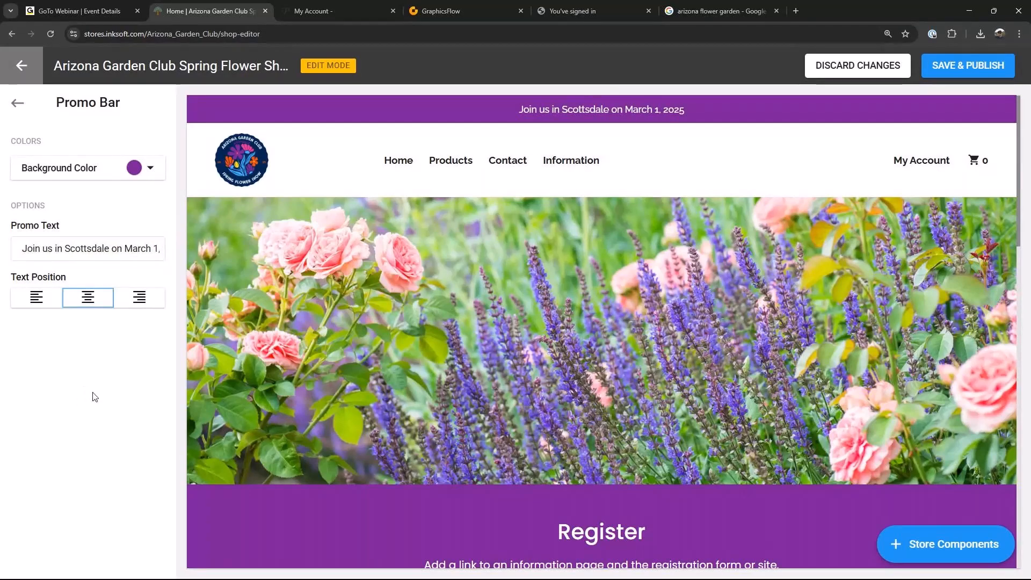
# Check the full home page, save and publish the changes, and leave the page editor
pyautogui.scroll(-18, 874, 276)
pyautogui.scroll(16, 875, 275)
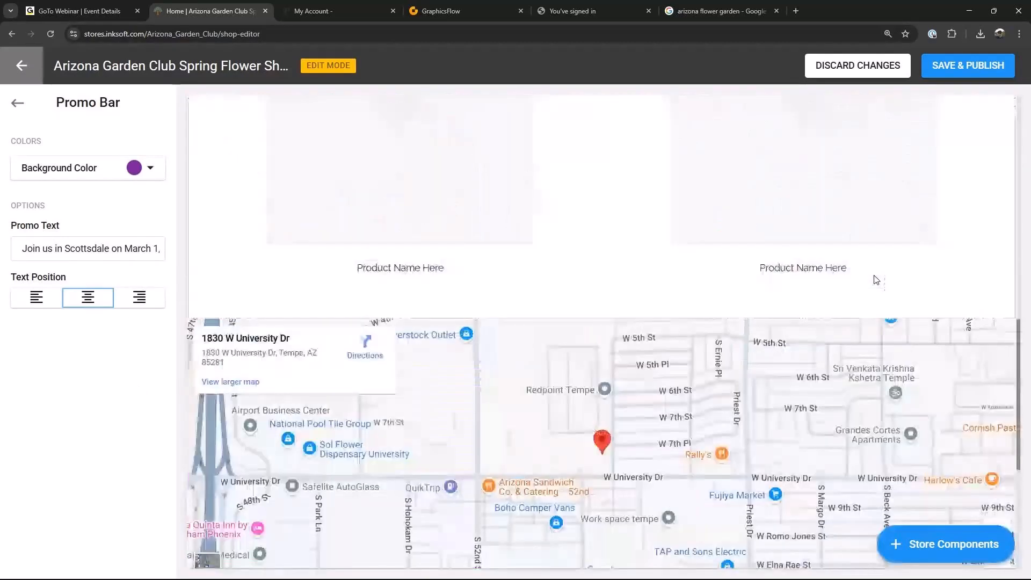
pyautogui.scroll(-5, 874, 275)
pyautogui.scroll(7, 876, 279)
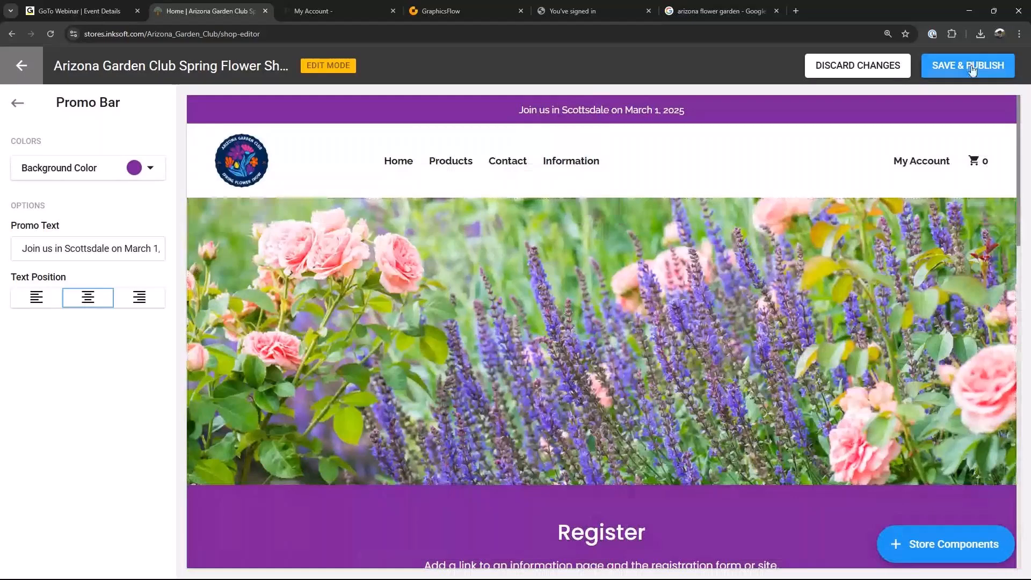
pyautogui.click(972, 69)
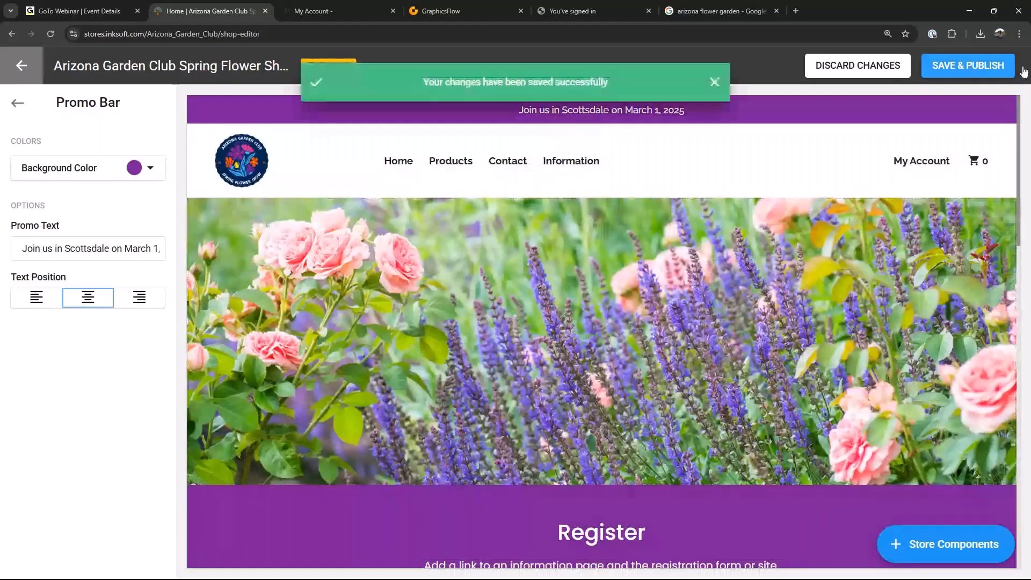
pyautogui.click(22, 66)
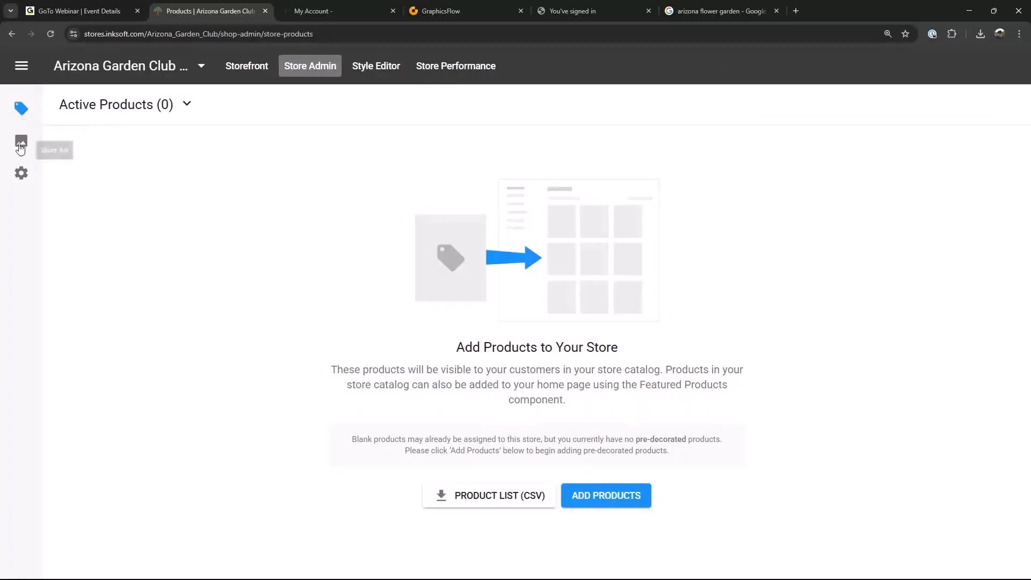
# Upload the print file Arizona Garden Club Flow Show 25.pdf from Downloads to the store art
pyautogui.click(20, 143)
pyautogui.click(533, 409)
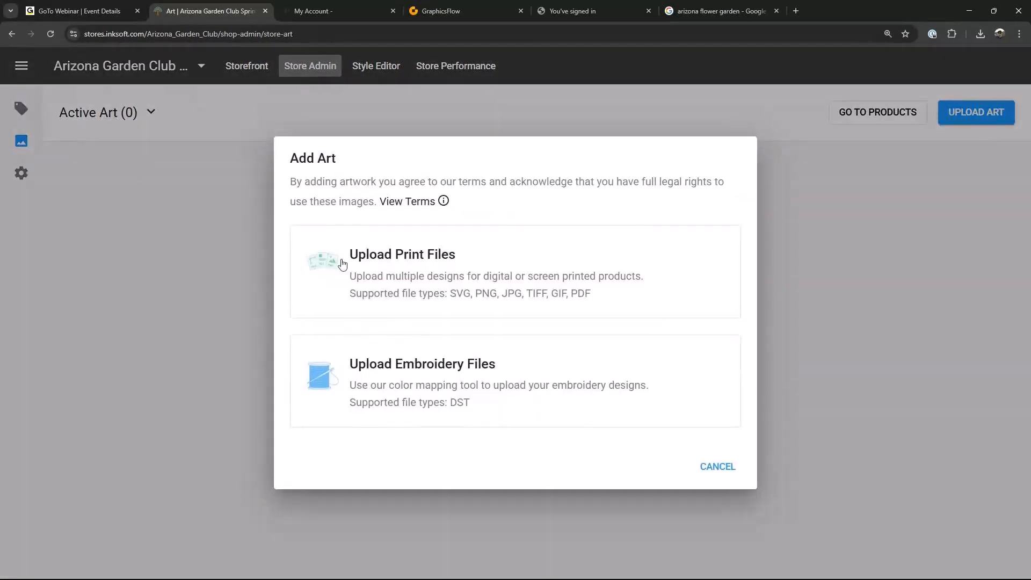
pyautogui.click(376, 259)
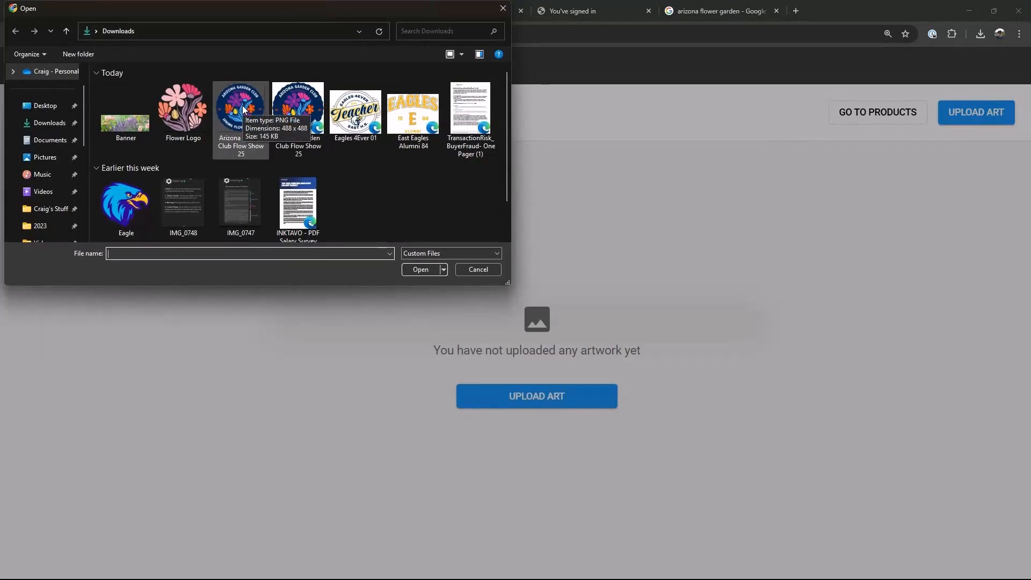
pyautogui.click(298, 110)
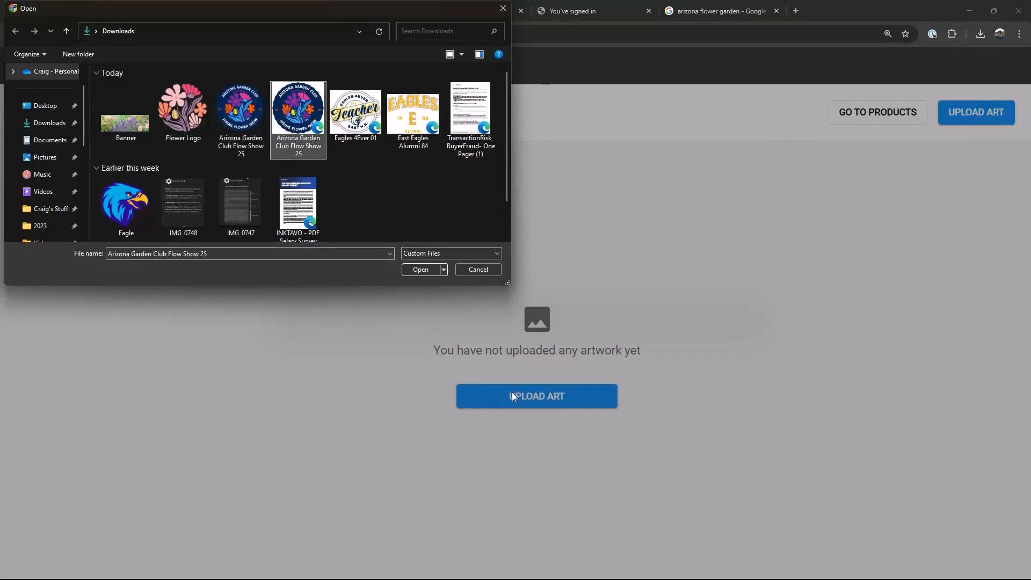
pyautogui.click(428, 271)
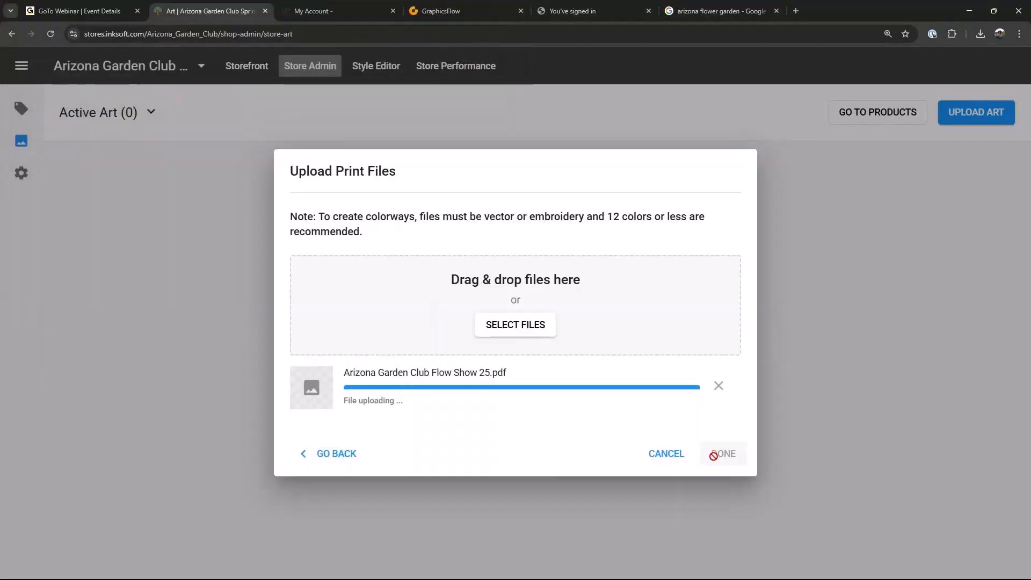
pyautogui.click(722, 461)
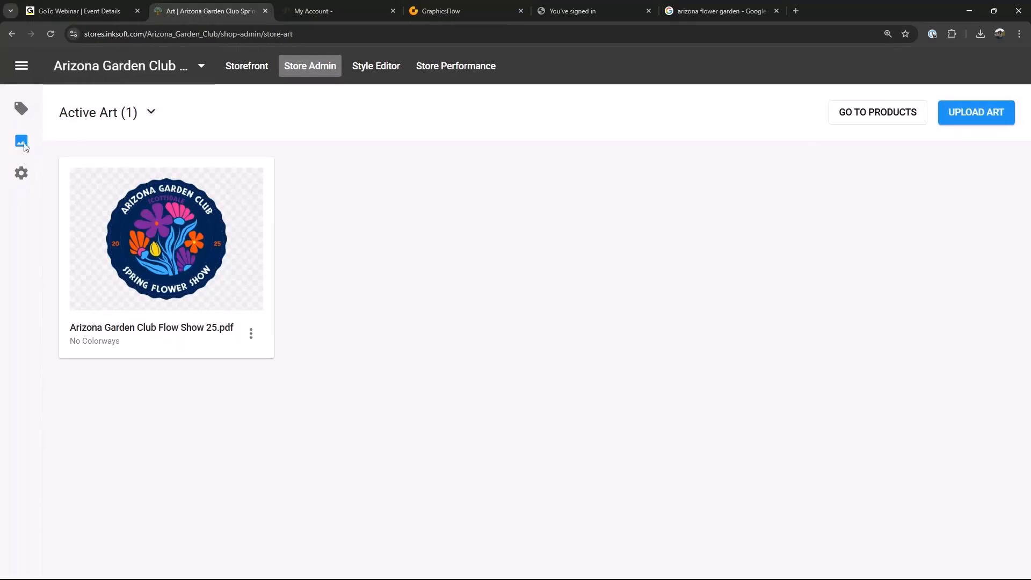
# Start a new store product based on the Gildan Ultra Cotton T-Shirt
pyautogui.click(21, 108)
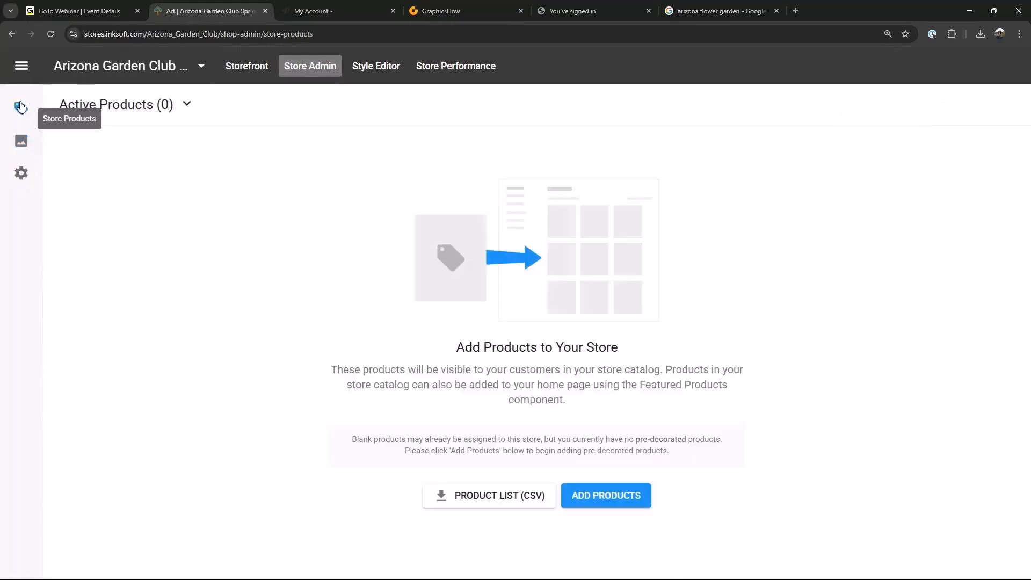
pyautogui.click(601, 490)
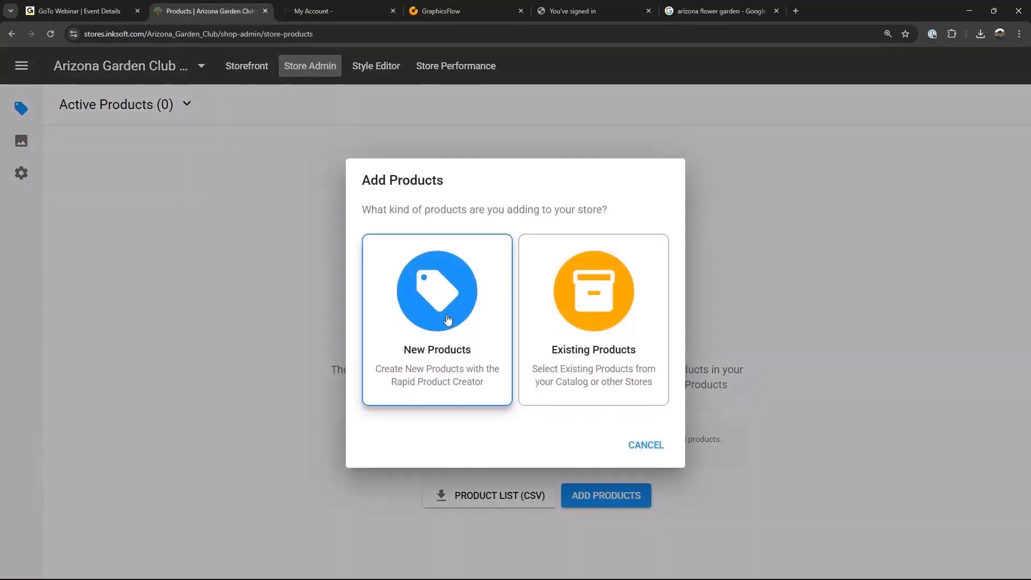
pyautogui.click(448, 320)
pyautogui.scroll(-5, 669, 346)
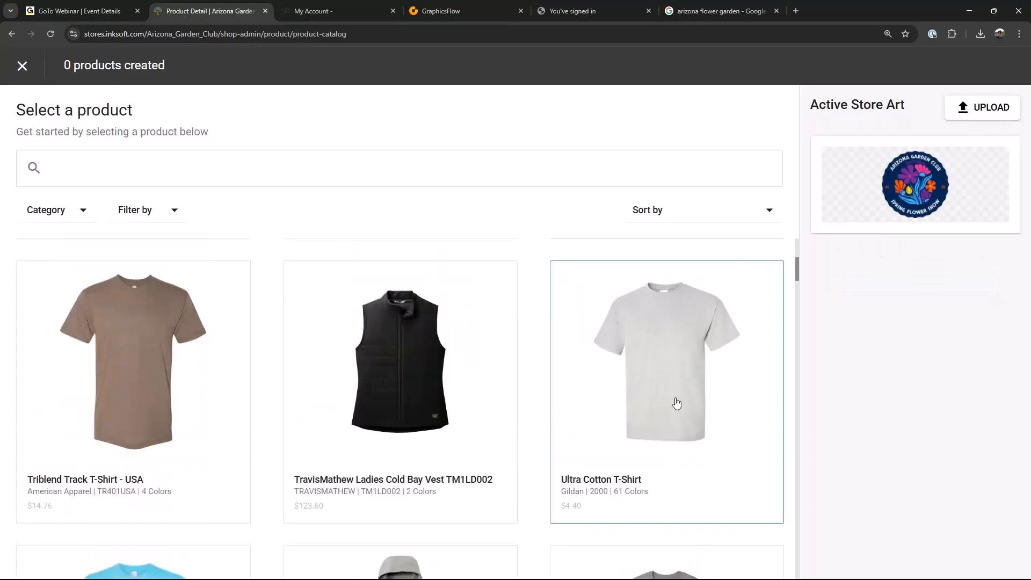
pyautogui.click(680, 343)
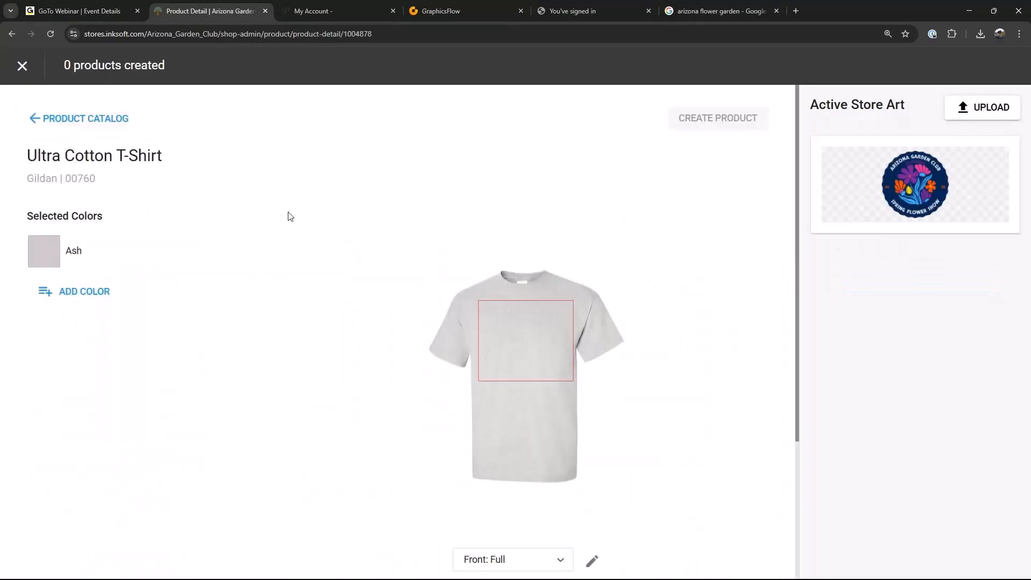
# Add Azalea and Orchid to the T-shirt's selected colors
pyautogui.click(75, 293)
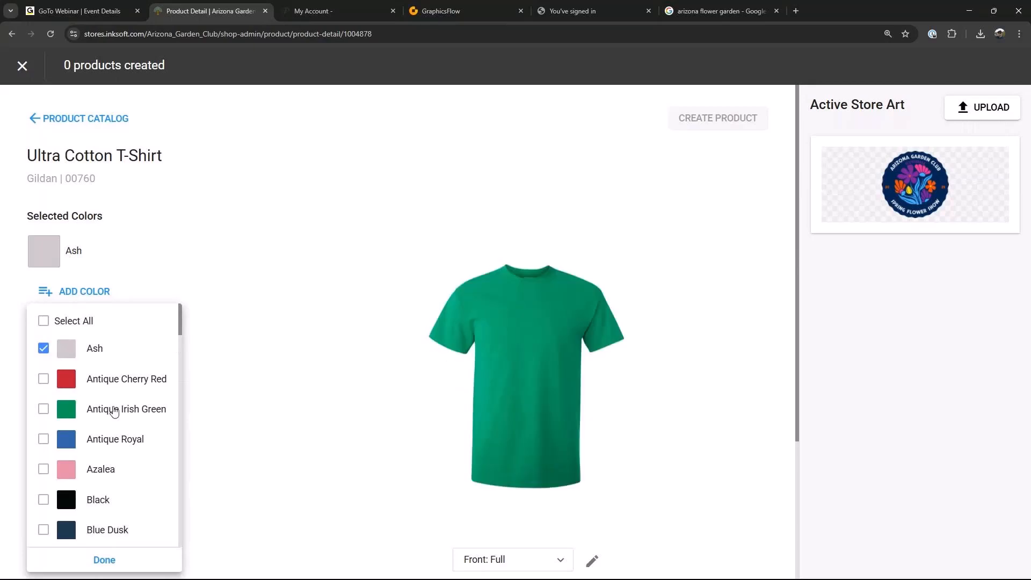
pyautogui.scroll(-3, 114, 411)
pyautogui.click(44, 310)
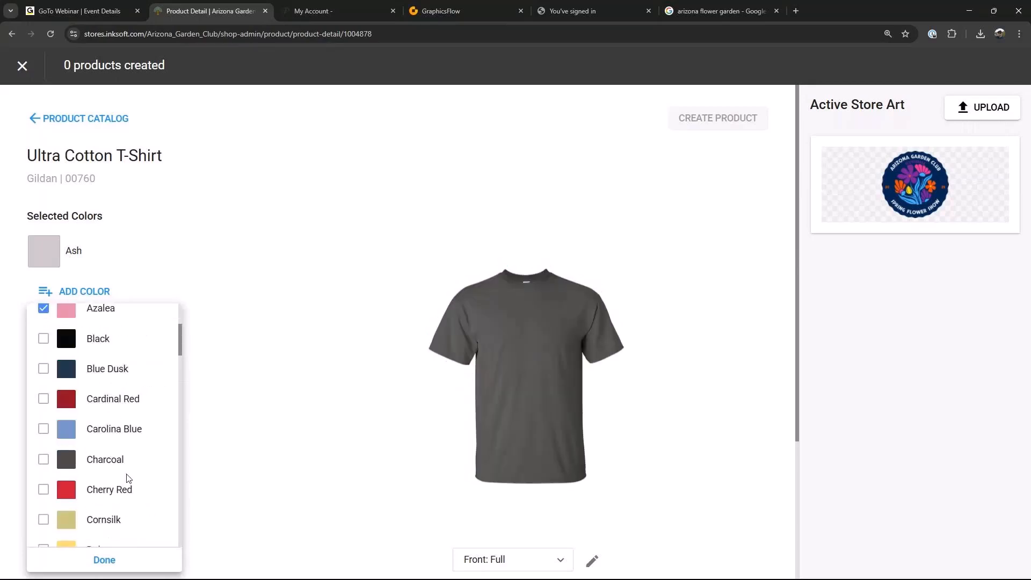
pyautogui.scroll(-6, 128, 477)
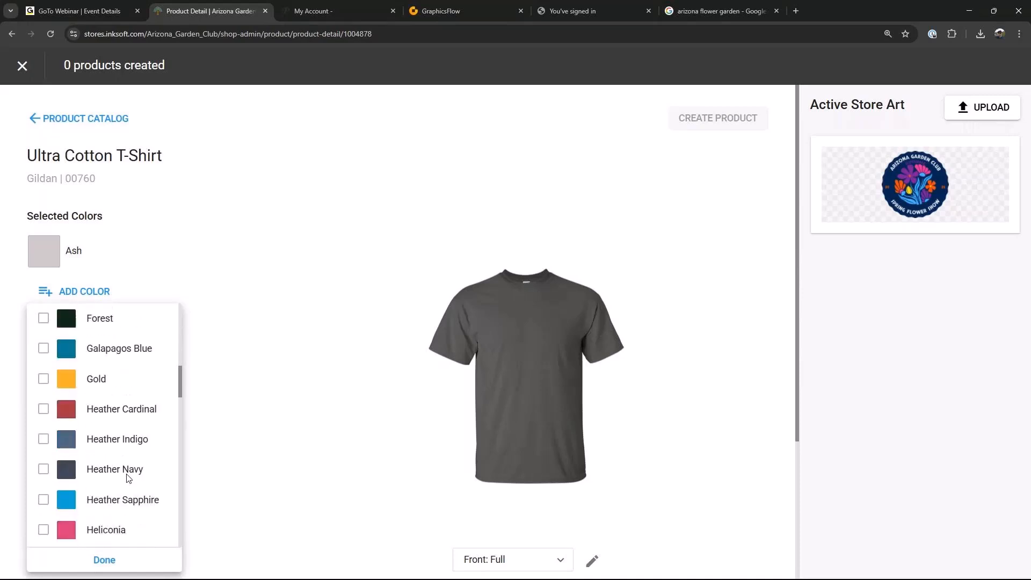
pyautogui.scroll(-10, 128, 477)
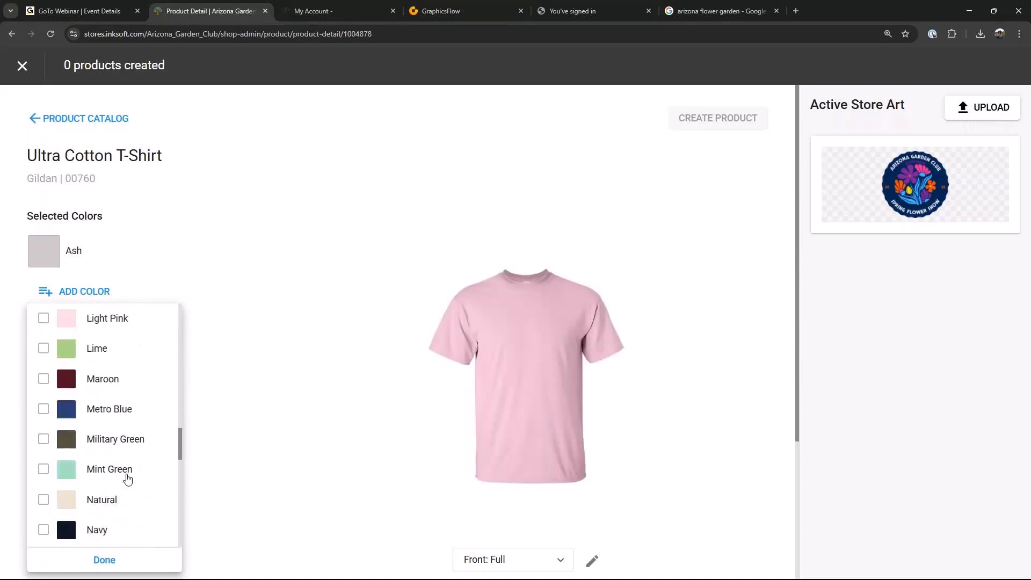
# Place the Arizona Garden Club Flow Show 25 art on the shirt's full front and remove the Ash color
pyautogui.click(880, 175)
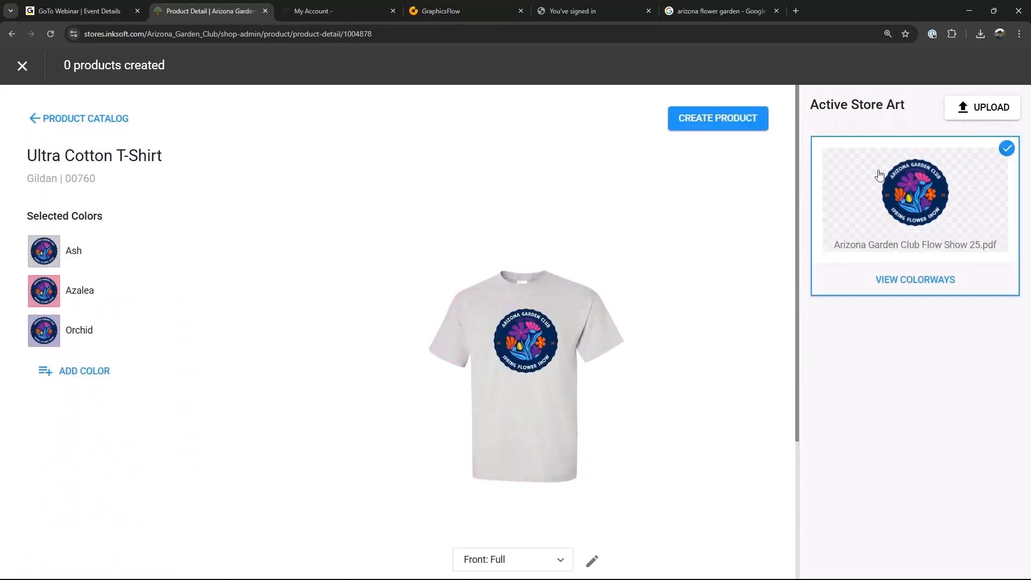
pyautogui.moveTo(538, 337); pyautogui.dragTo(534, 338)
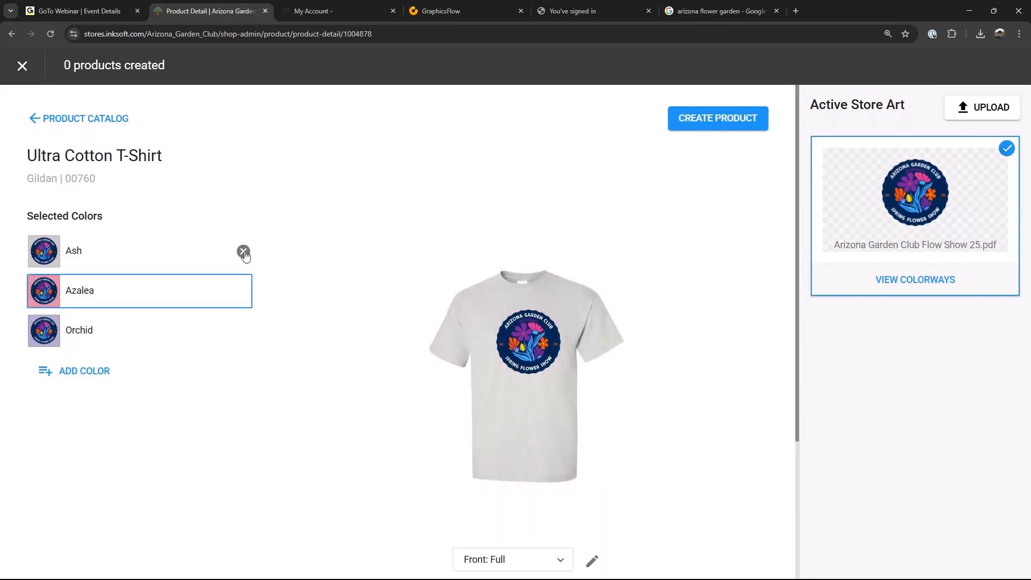
pyautogui.click(243, 250)
pyautogui.click(48, 294)
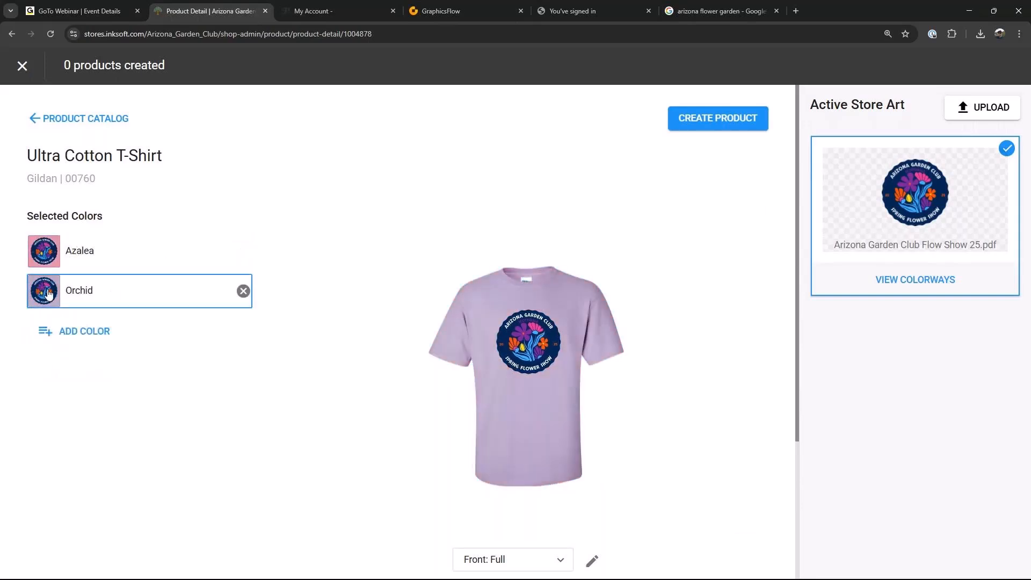
# Create the Ultra Cotton T-Shirt product and set its base price to $30
pyautogui.click(720, 122)
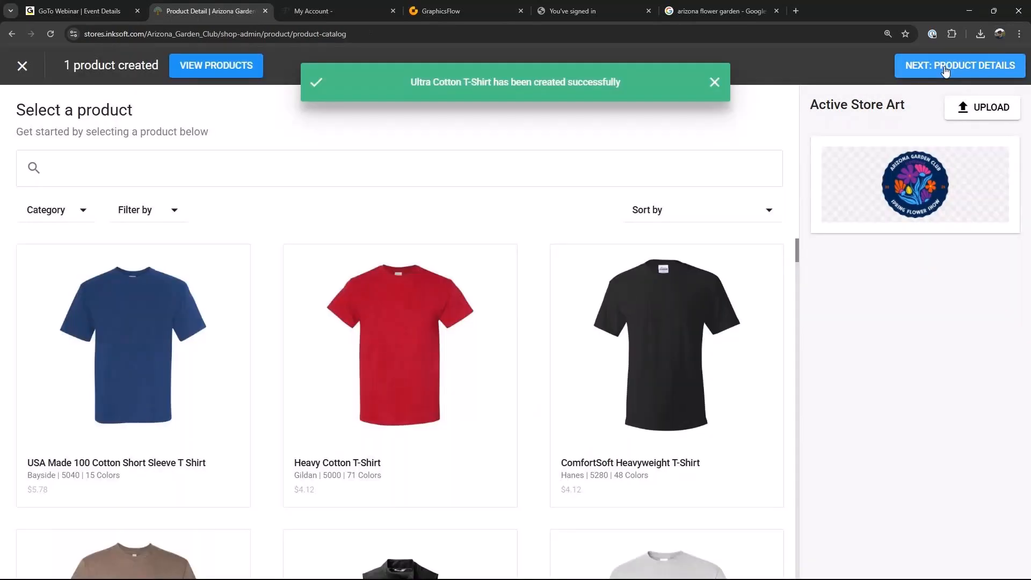
pyautogui.click(946, 69)
pyautogui.click(749, 269)
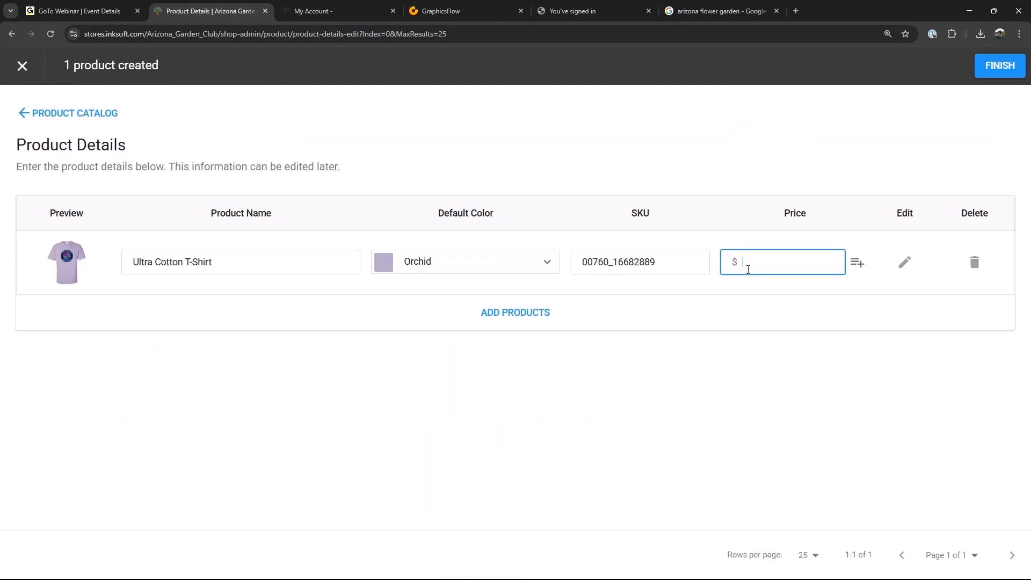
pyautogui.write('30')
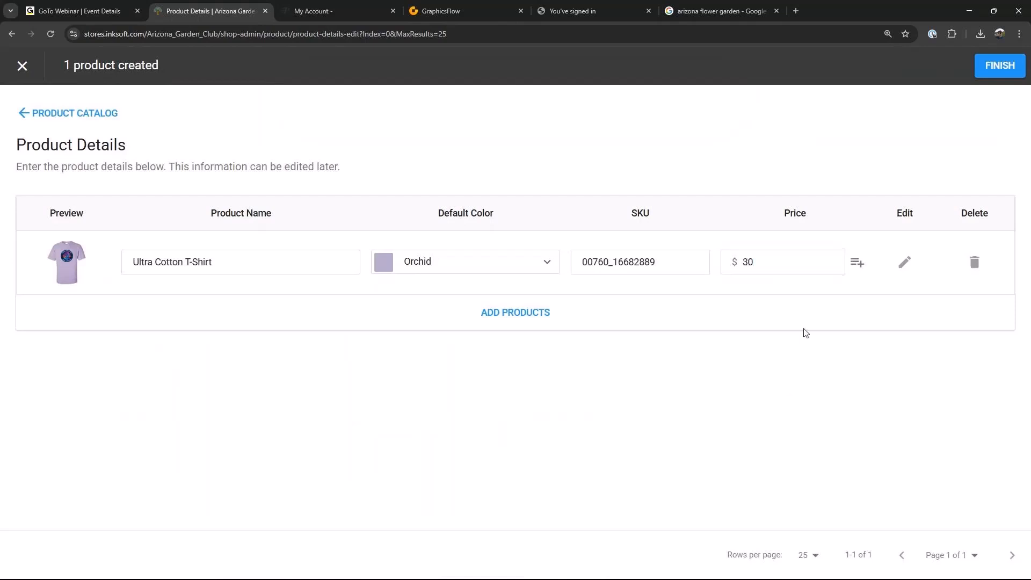
# Set the T-shirt's 2XL and 3XL prices to $35 each and finish the product details
pyautogui.click(858, 263)
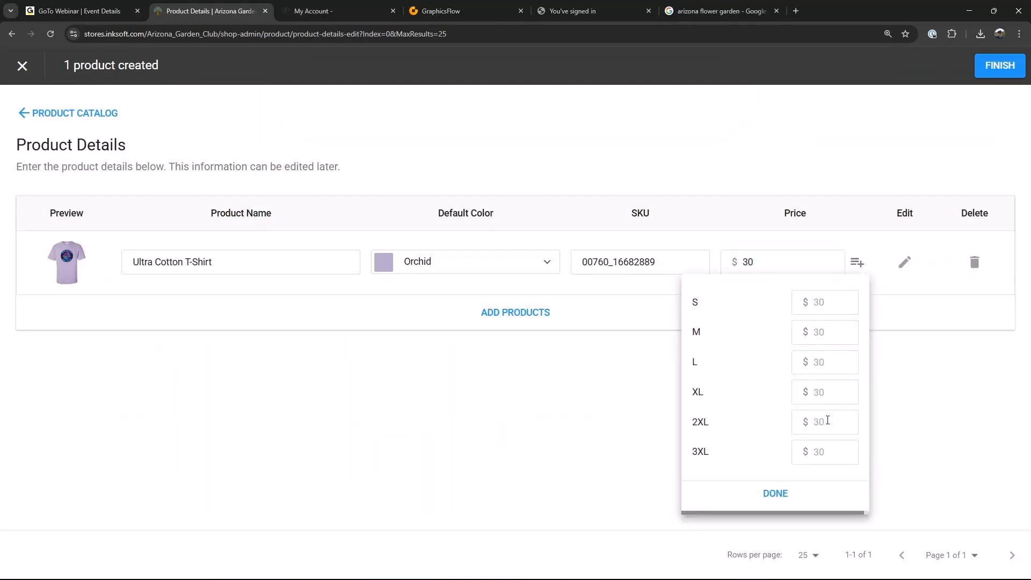
pyautogui.click(827, 424)
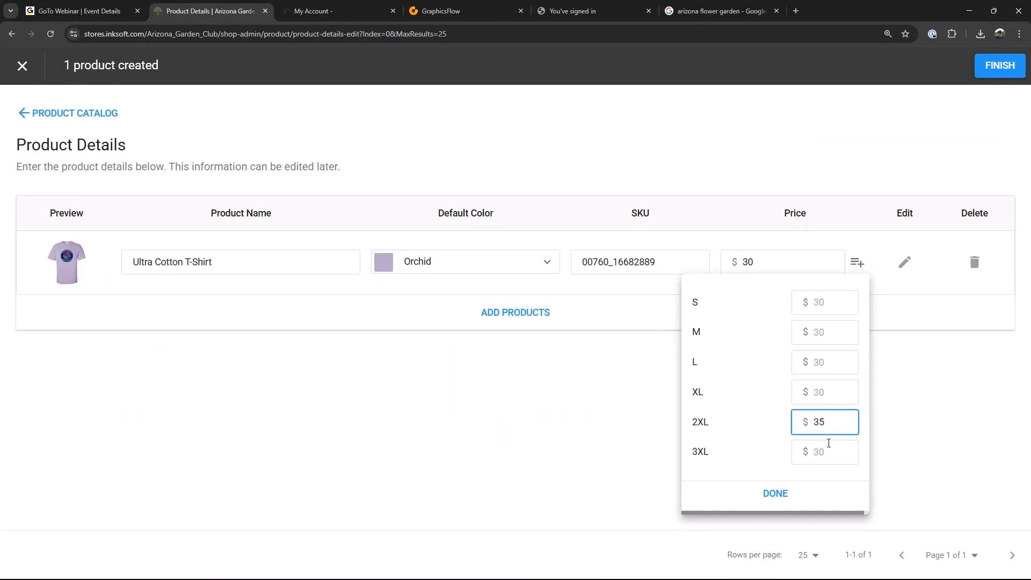
pyautogui.click(830, 452)
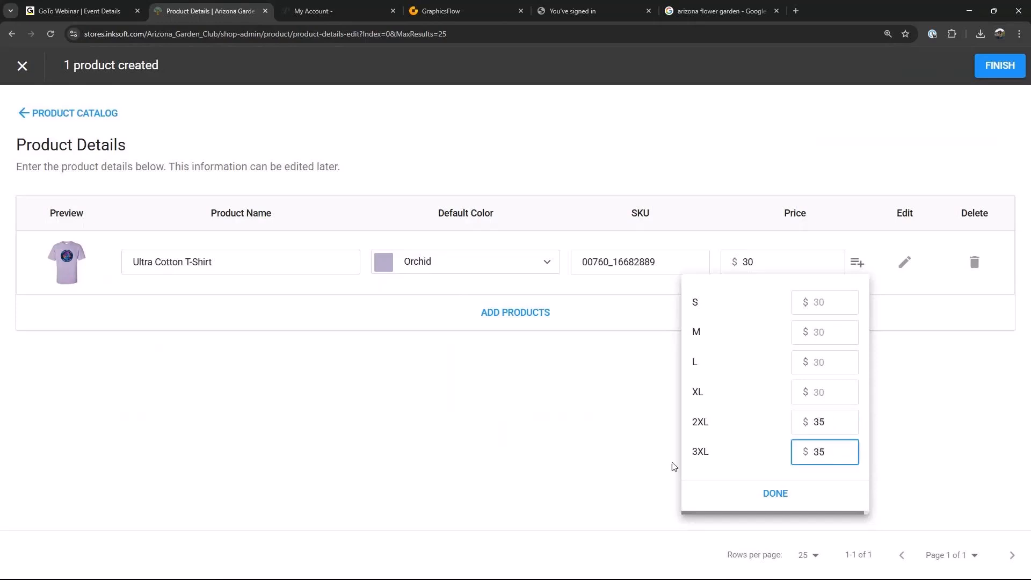
pyautogui.click(602, 470)
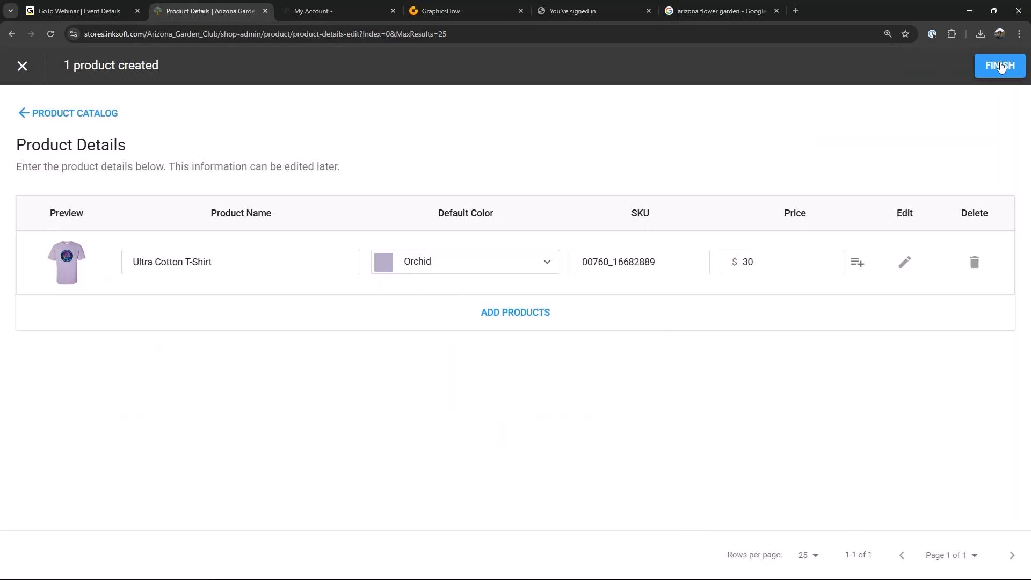
pyautogui.click(1000, 65)
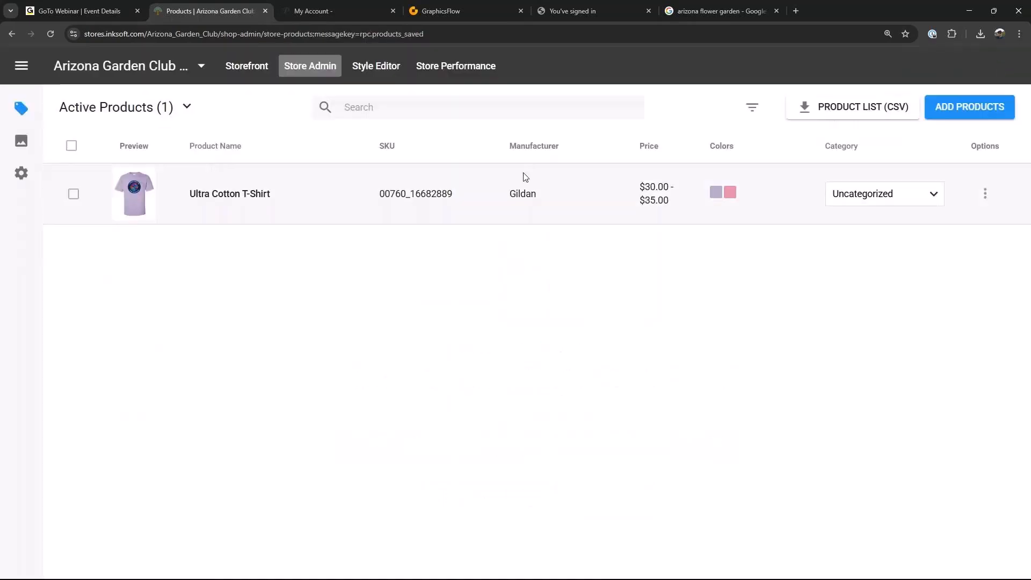
# Start a new store product based on the Q-Tees 11L Canvas Tote With Color Handles
pyautogui.click(973, 112)
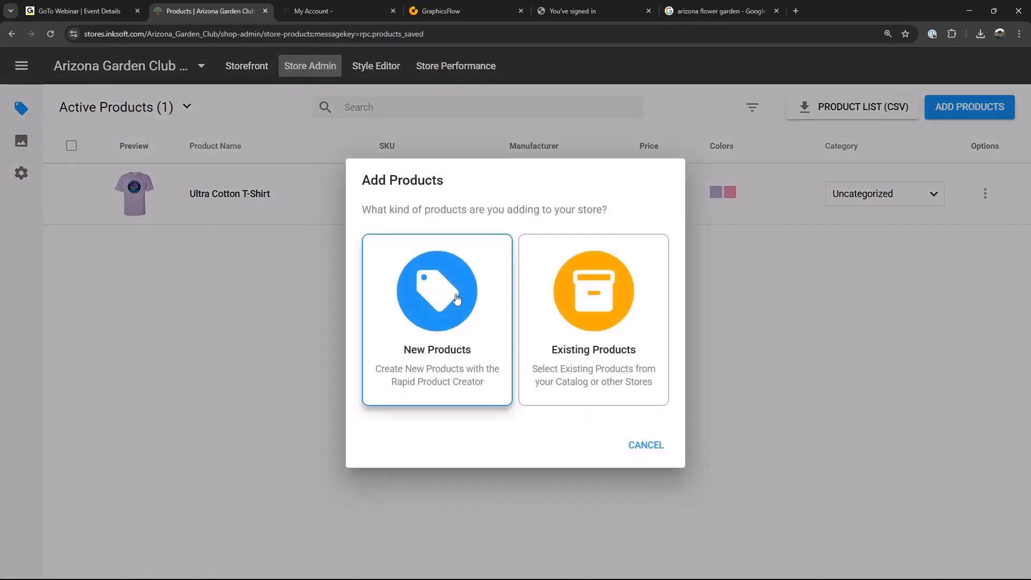
pyautogui.click(437, 301)
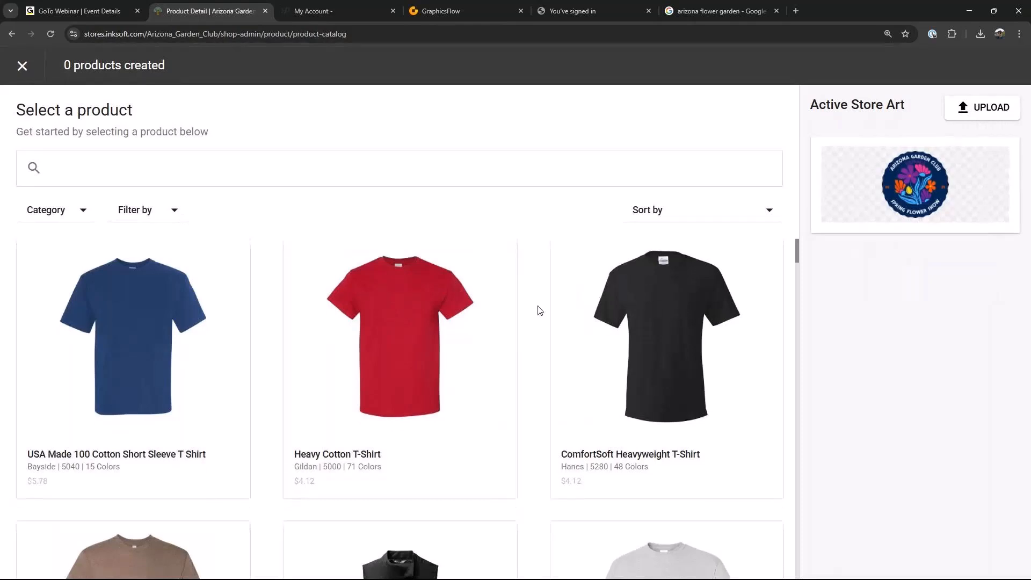
pyautogui.scroll(-15, 539, 311)
pyautogui.scroll(4, 699, 381)
pyautogui.click(677, 461)
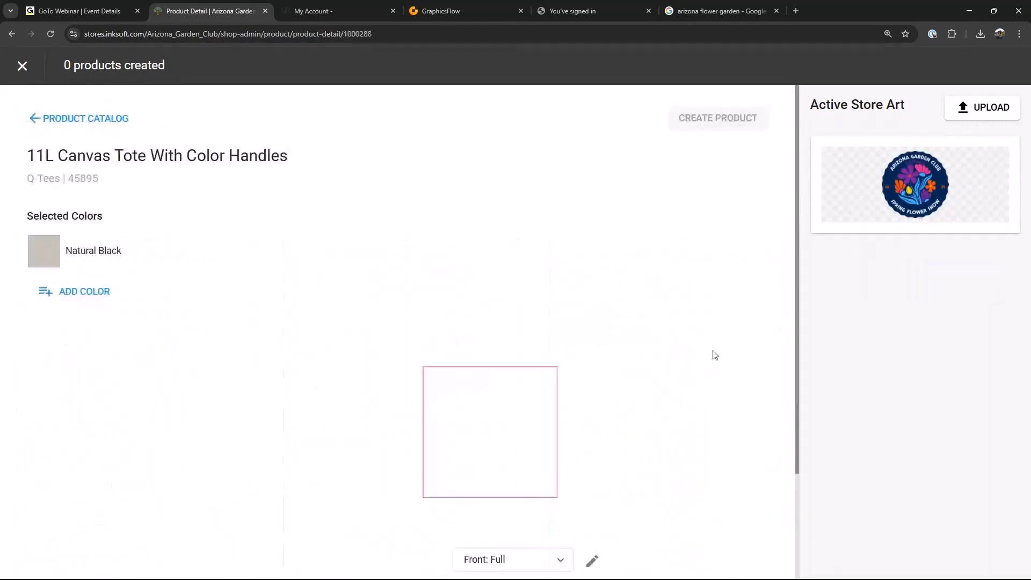
# Place the Arizona Garden Club Flow Show 25 art slightly reduced on the tote's front and create the product
pyautogui.click(913, 180)
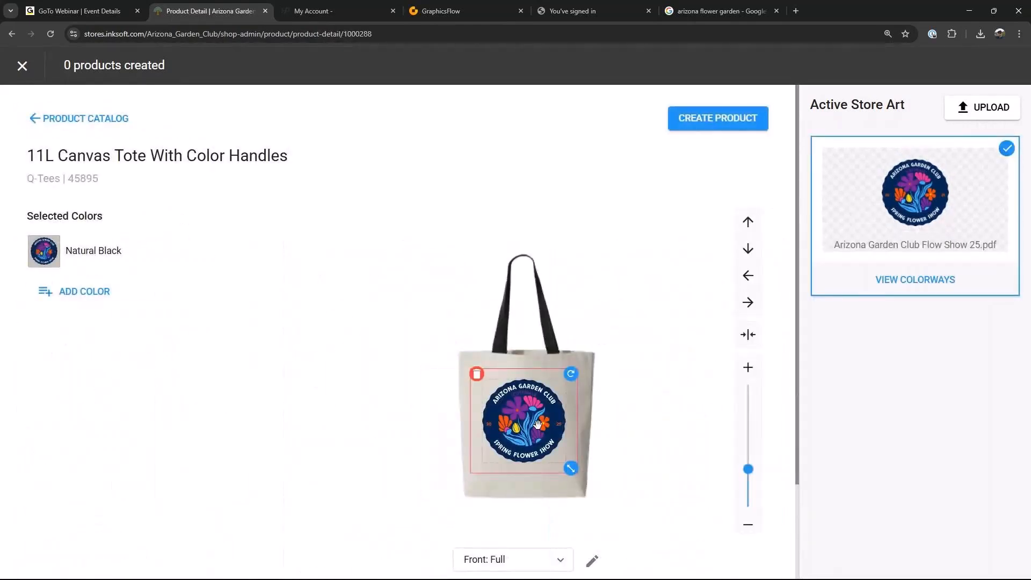
pyautogui.moveTo(578, 470); pyautogui.dragTo(567, 458)
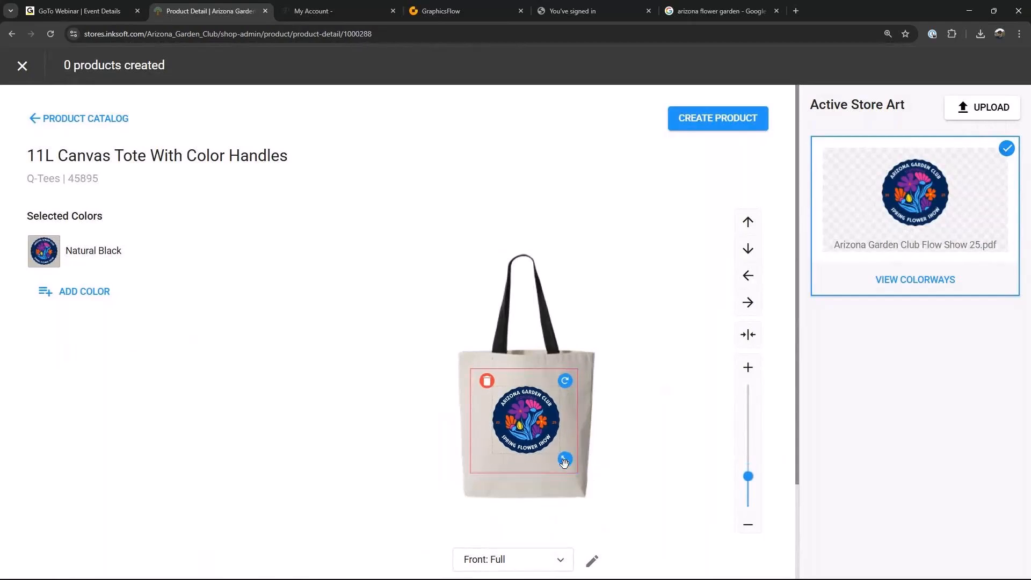
pyautogui.click(724, 120)
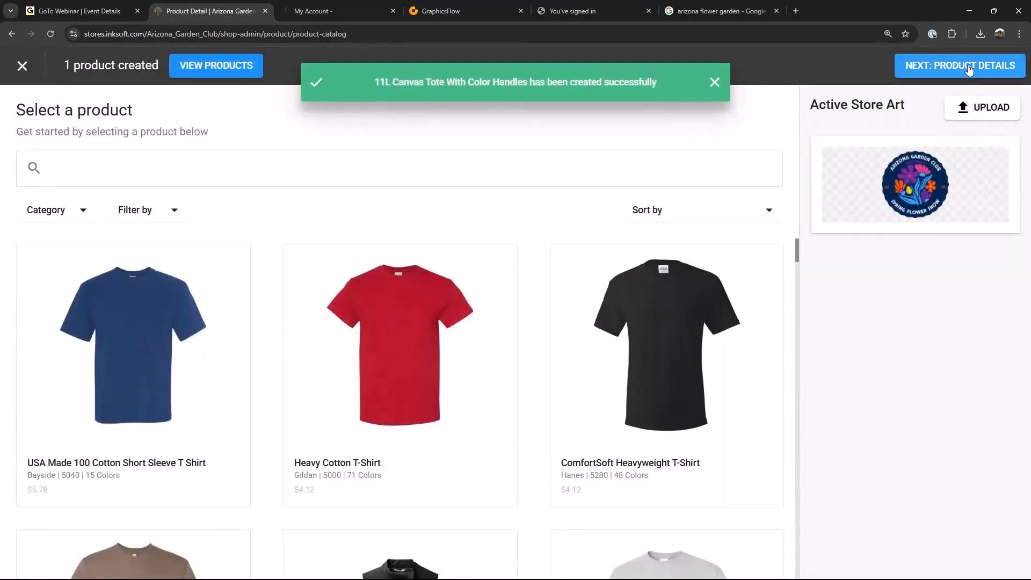
# Set the canvas tote's price to $15 and finish its product details
pyautogui.click(965, 66)
pyautogui.click(753, 262)
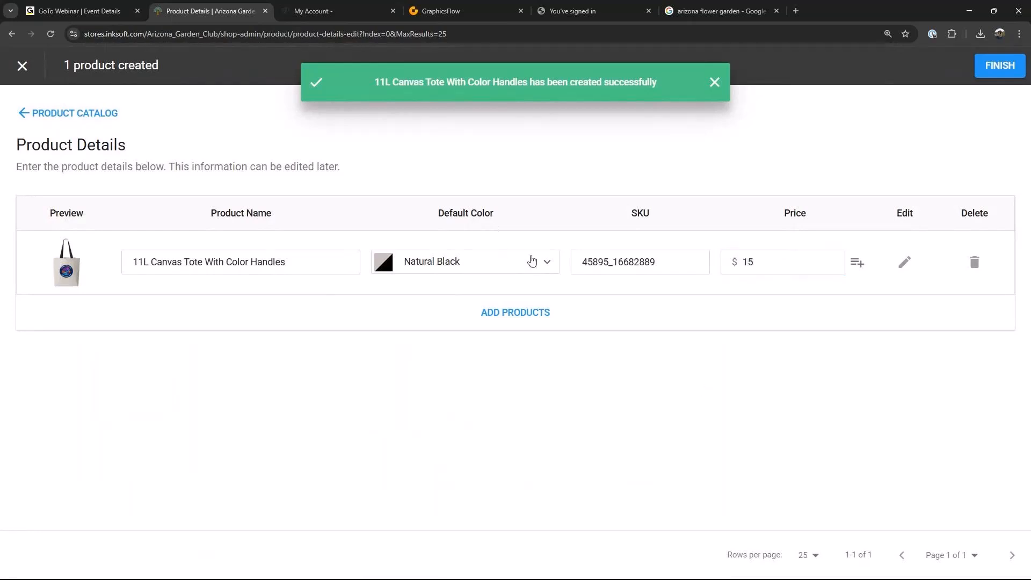
pyautogui.click(543, 263)
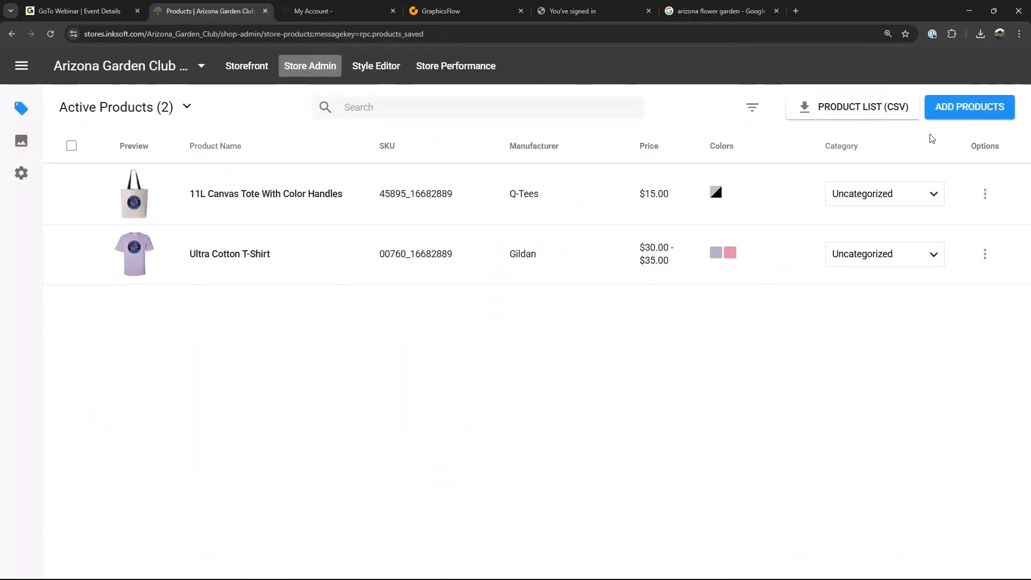
# Start a new store product based on the CamelBak Eddy+ Copper VSS 20oz bottle
pyautogui.click(961, 111)
pyautogui.click(456, 309)
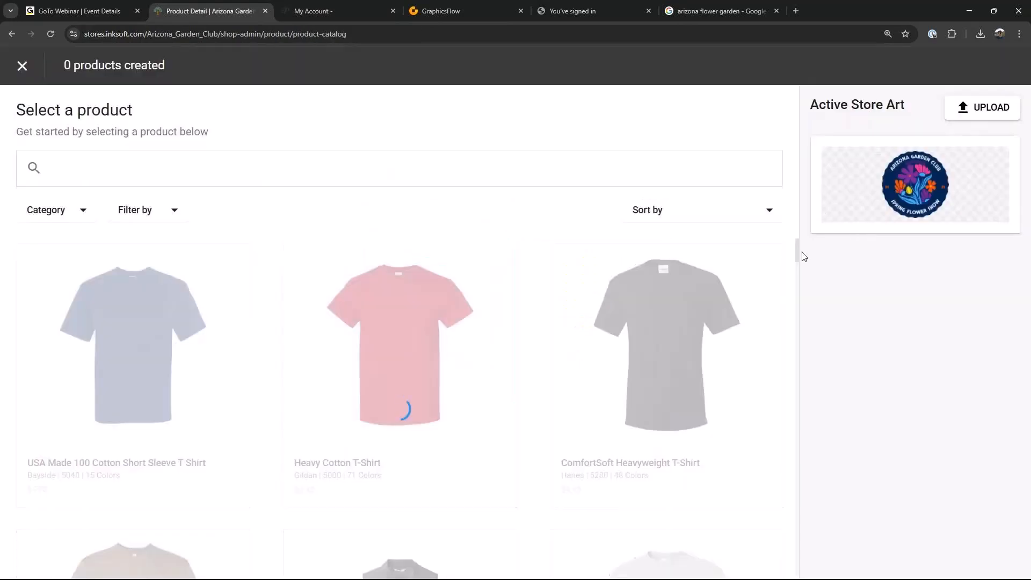
pyautogui.moveTo(798, 249); pyautogui.dragTo(451, 509)
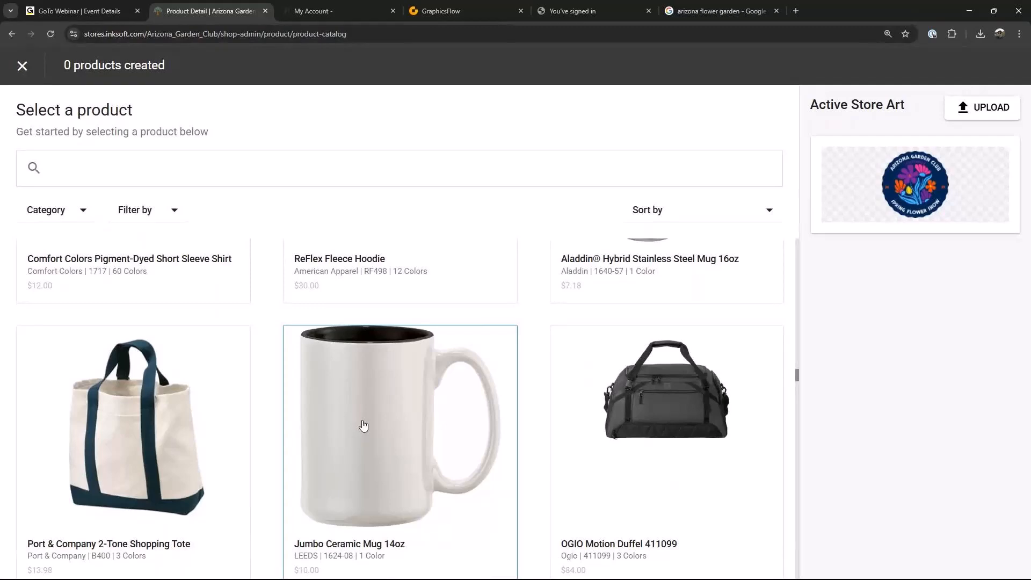
pyautogui.scroll(-10, 387, 419)
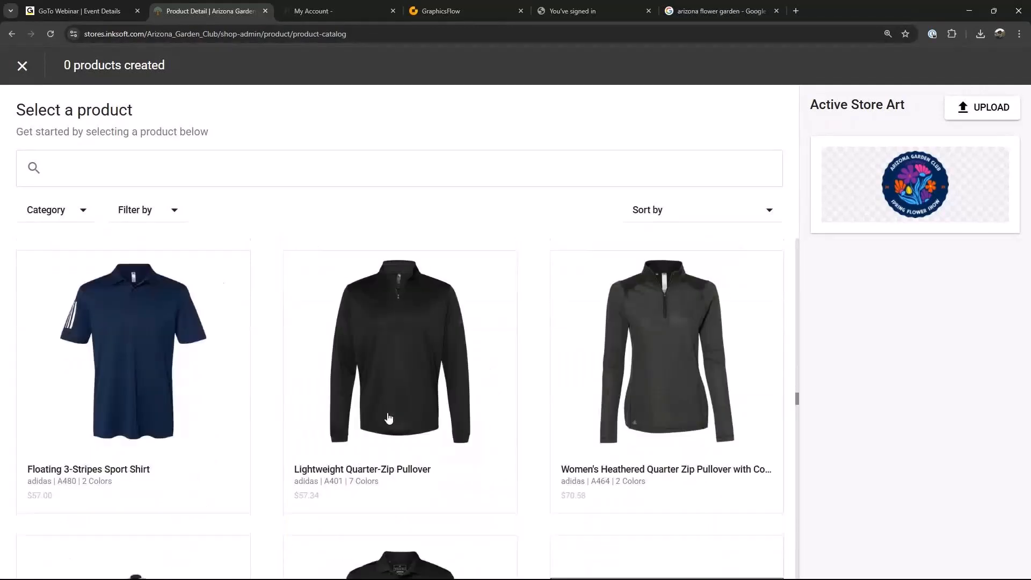
pyautogui.scroll(-8, 387, 419)
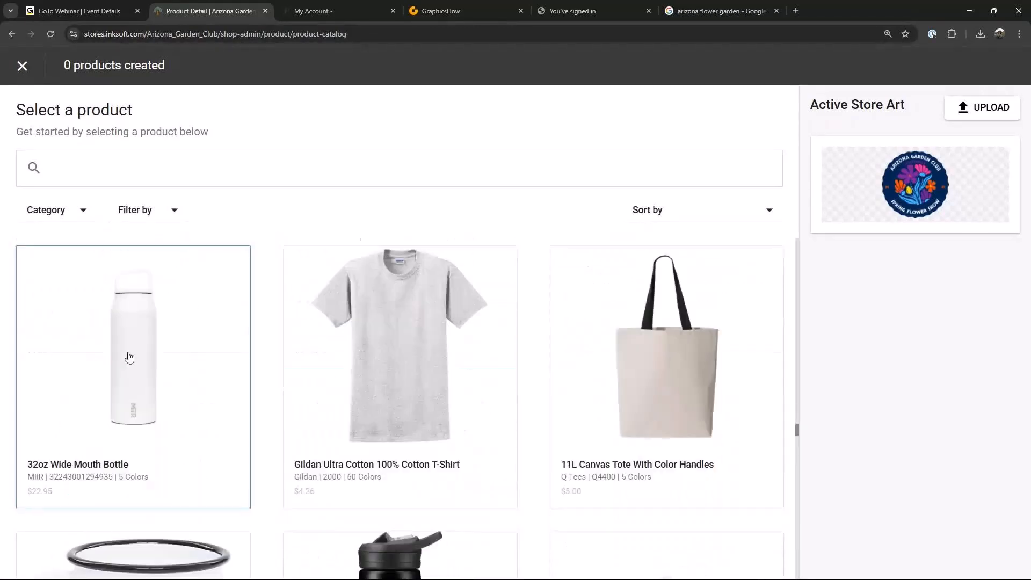
pyautogui.scroll(-1, 269, 365)
pyautogui.click(389, 369)
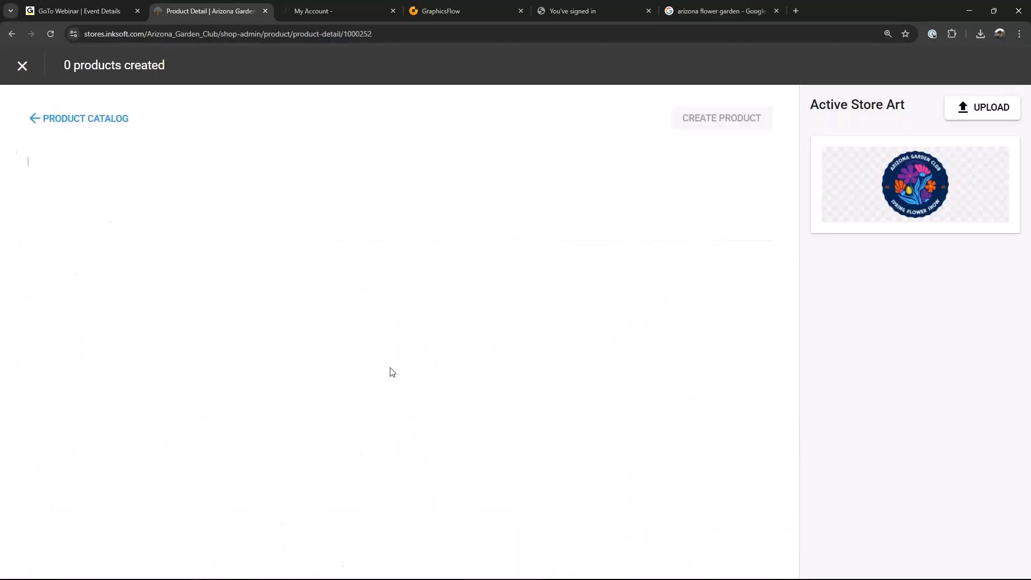
# Make White (WH) the bottle's only color instead of Jet and place the Arizona Garden Club Flow Show 25 art on its front
pyautogui.click(88, 292)
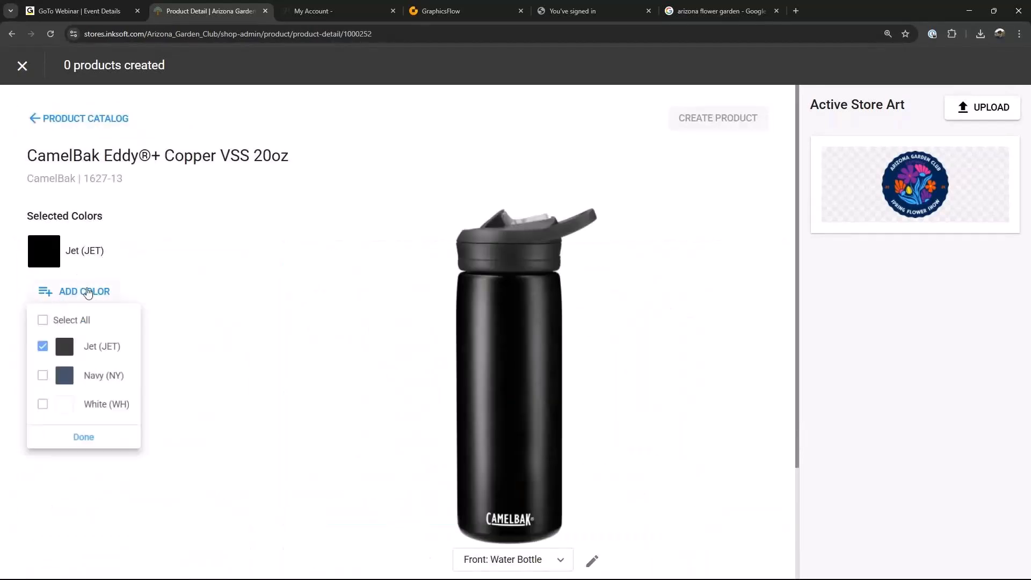
pyautogui.click(44, 407)
pyautogui.click(45, 350)
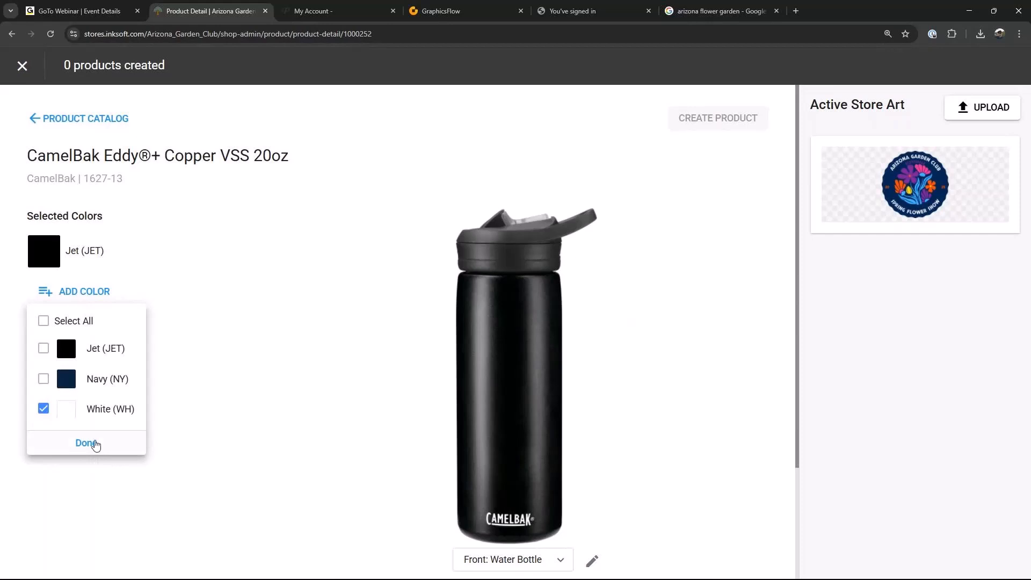
pyautogui.click(92, 445)
pyautogui.moveTo(972, 209); pyautogui.dragTo(508, 358)
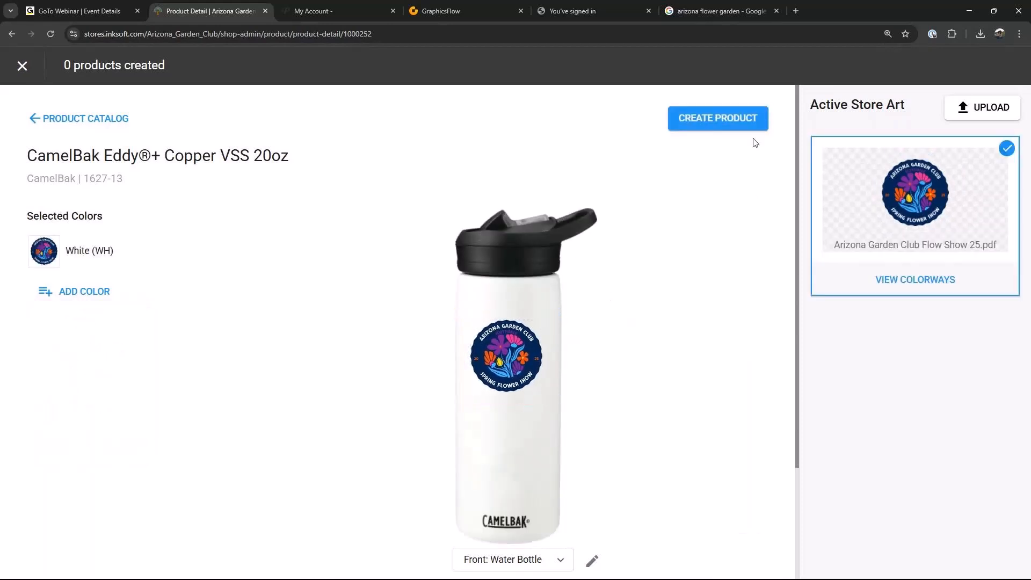
# Create the CamelBak bottle product and finish its details with a price of $30
pyautogui.click(748, 119)
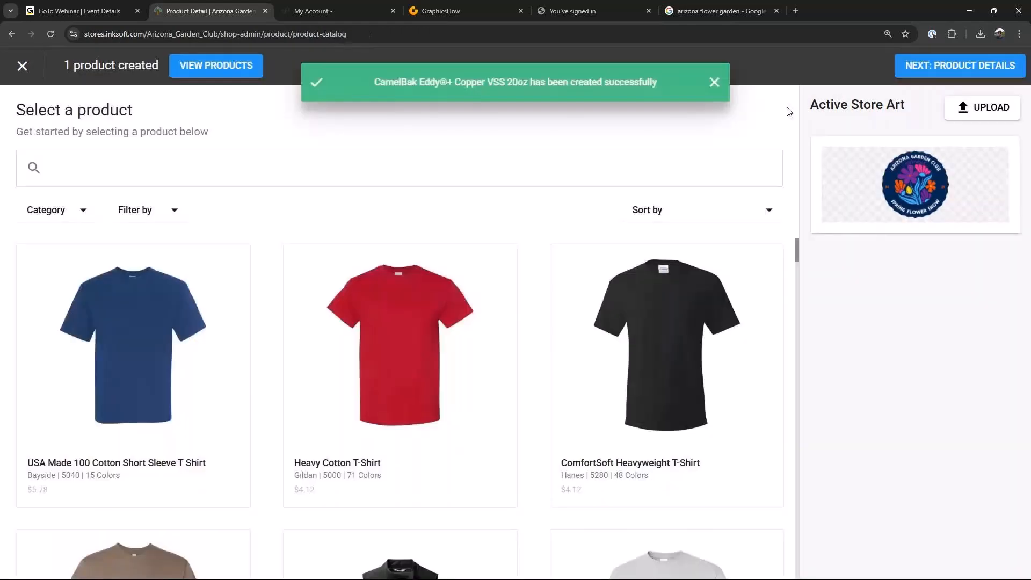
pyautogui.click(757, 260)
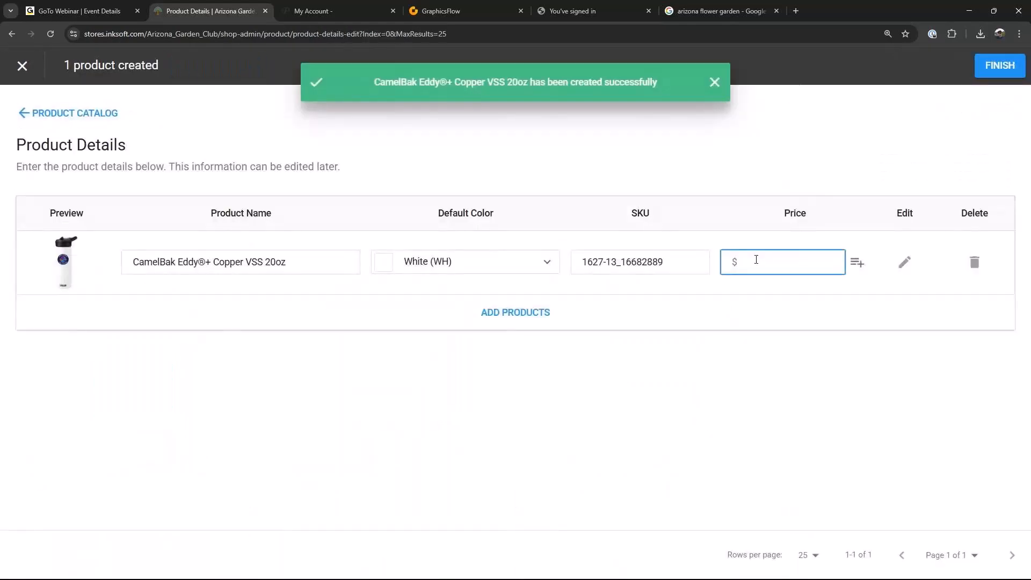
pyautogui.click(774, 385)
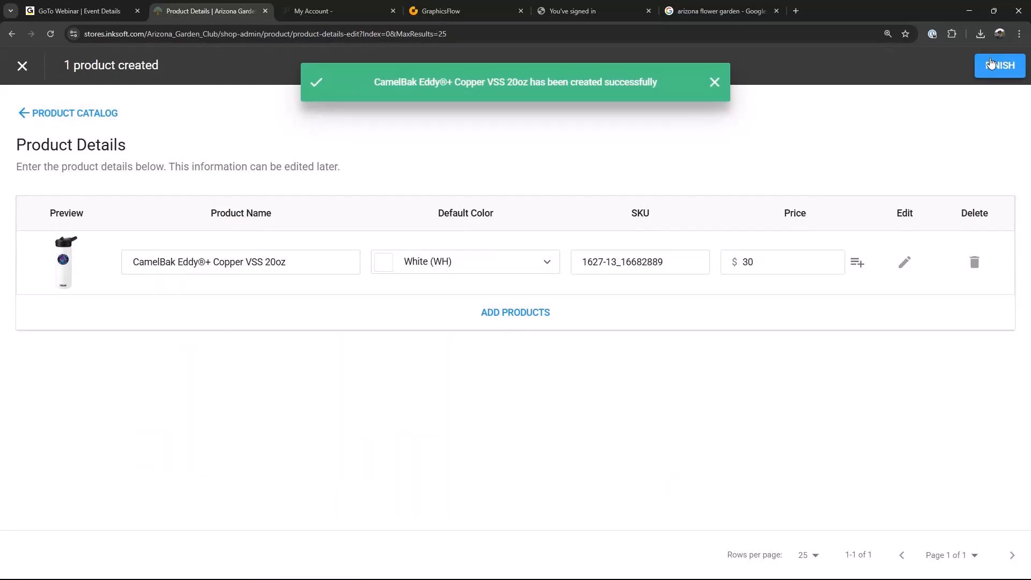
pyautogui.click(990, 63)
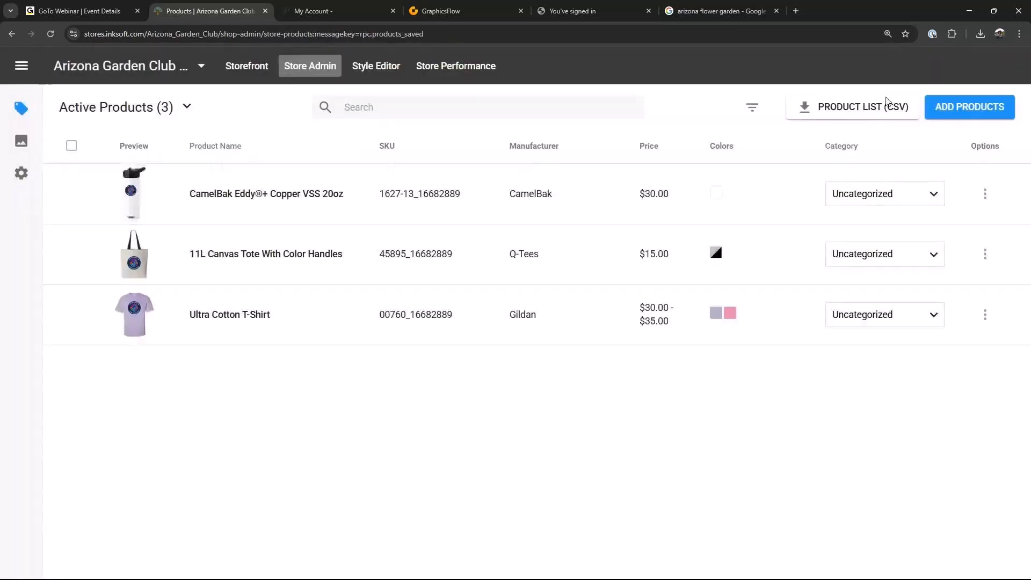
# Open the store's style editor and remove the two-product Featured Products component below the Register section
pyautogui.click(394, 67)
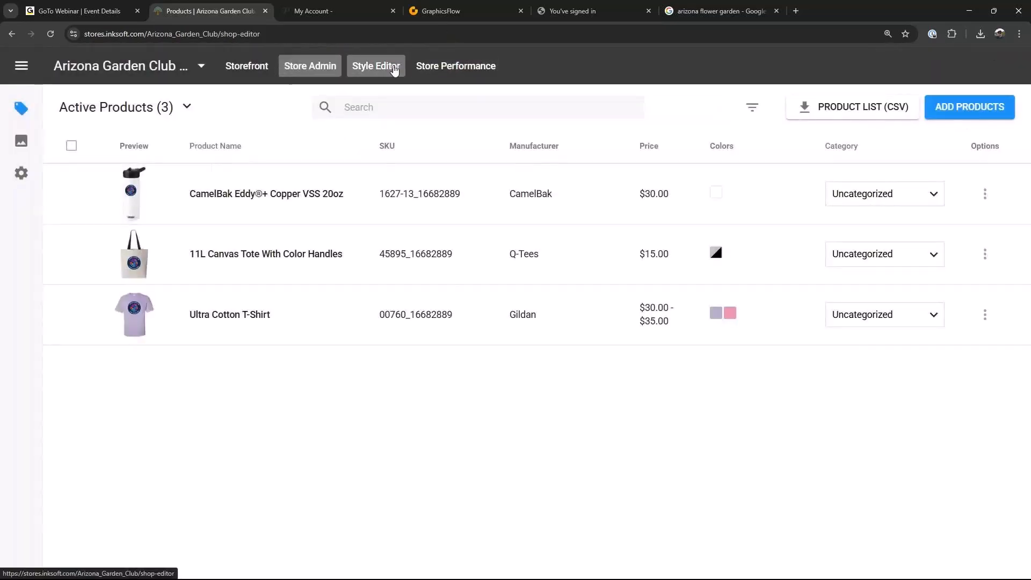
pyautogui.scroll(-10, 727, 365)
pyautogui.scroll(3, 727, 366)
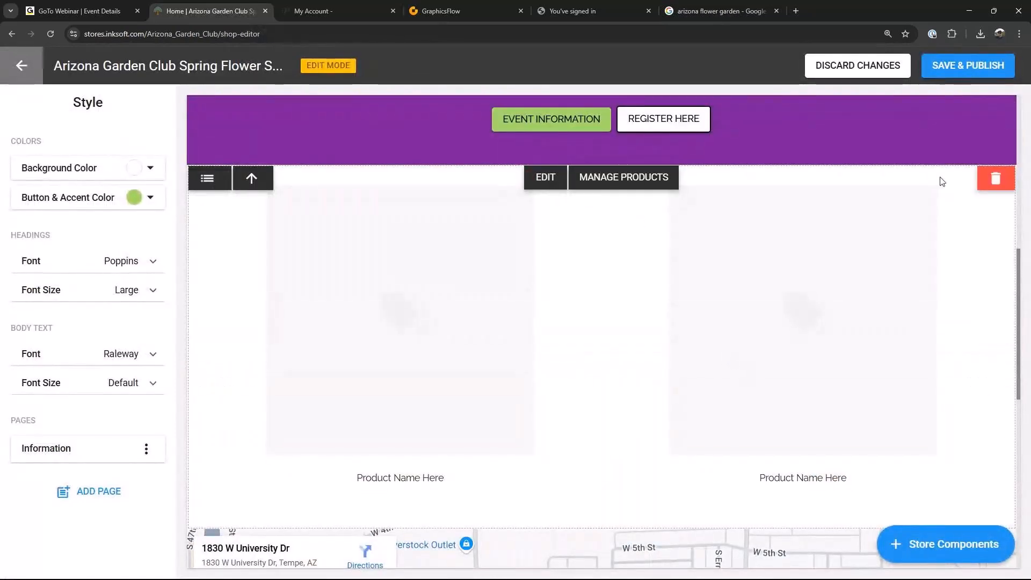
pyautogui.click(997, 178)
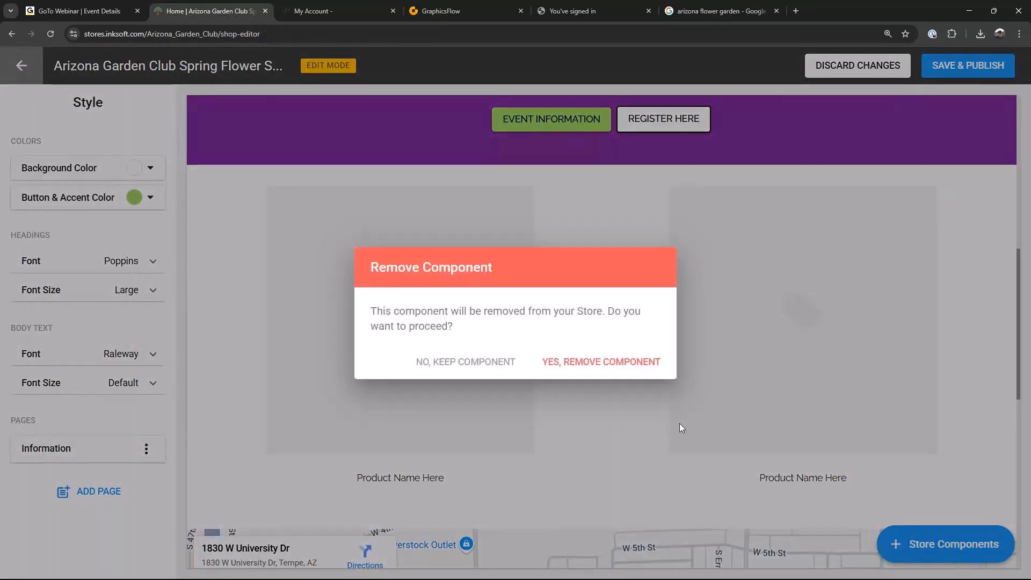
pyautogui.click(588, 364)
# Add a three-product Featured Products component (Layout 3) to the home page between the Register section and the map
pyautogui.click(940, 548)
pyautogui.scroll(-2, 932, 428)
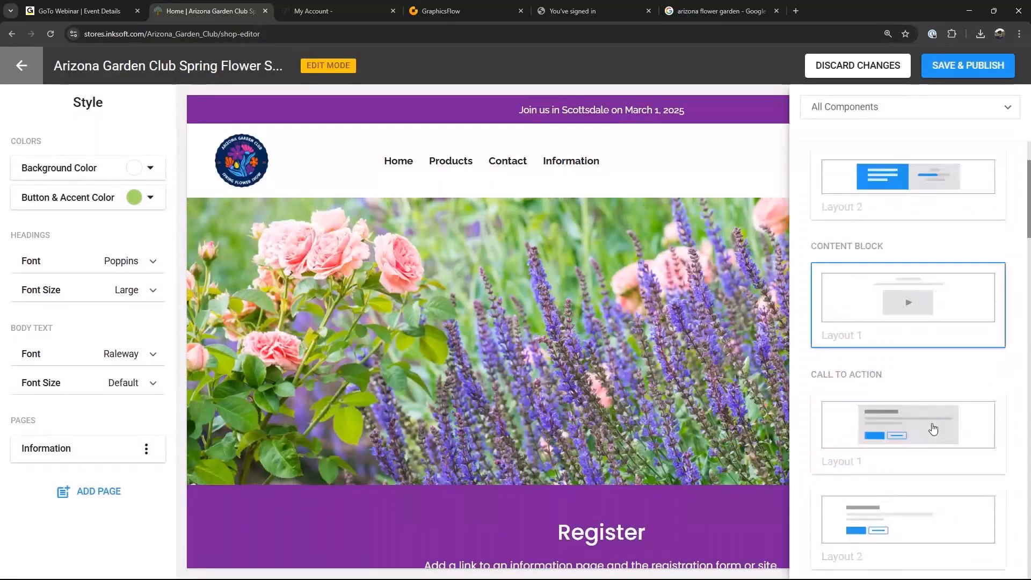
pyautogui.scroll(-2, 933, 428)
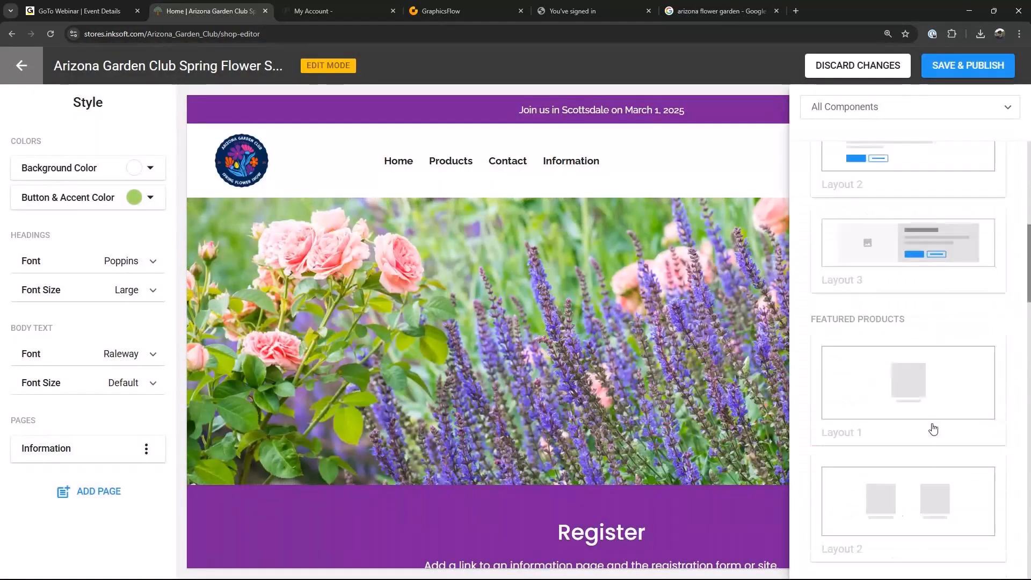
pyautogui.click(932, 428)
pyautogui.click(563, 362)
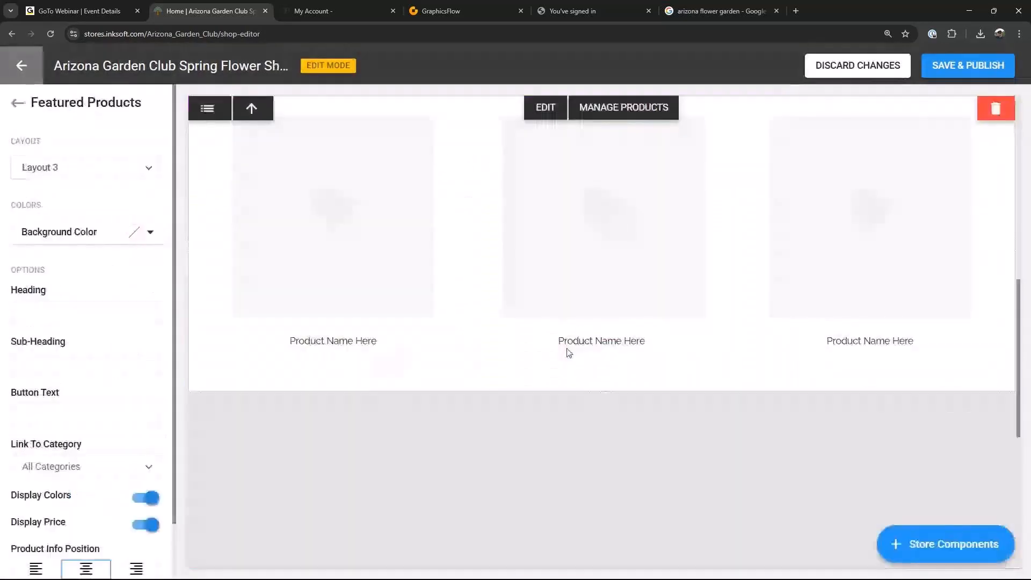
pyautogui.scroll(2, 580, 332)
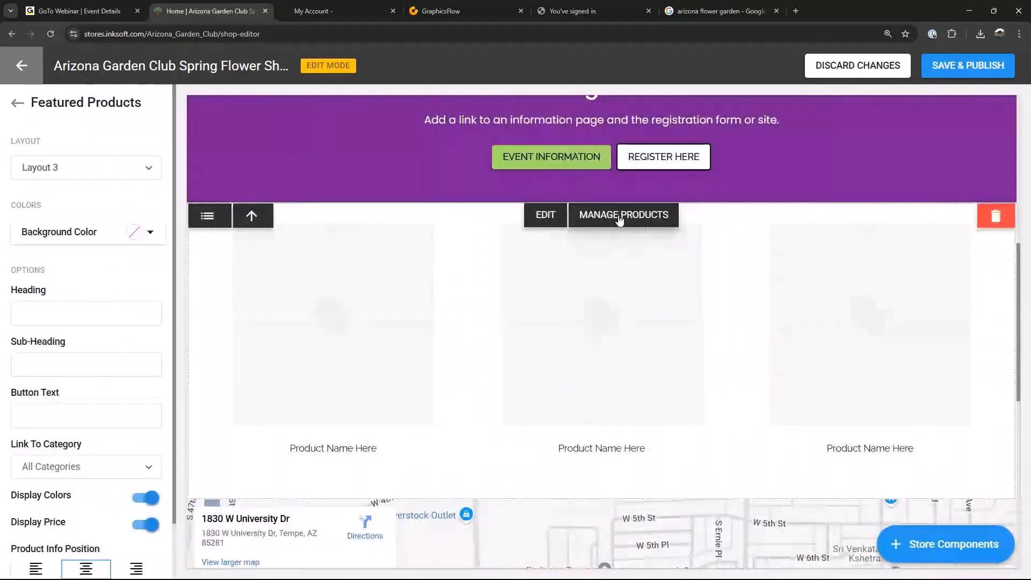
# Feature the Ultra Cotton T-Shirt, CamelBak Eddy+ bottle and 11L Canvas Tote in the new component, in that order
pyautogui.click(623, 215)
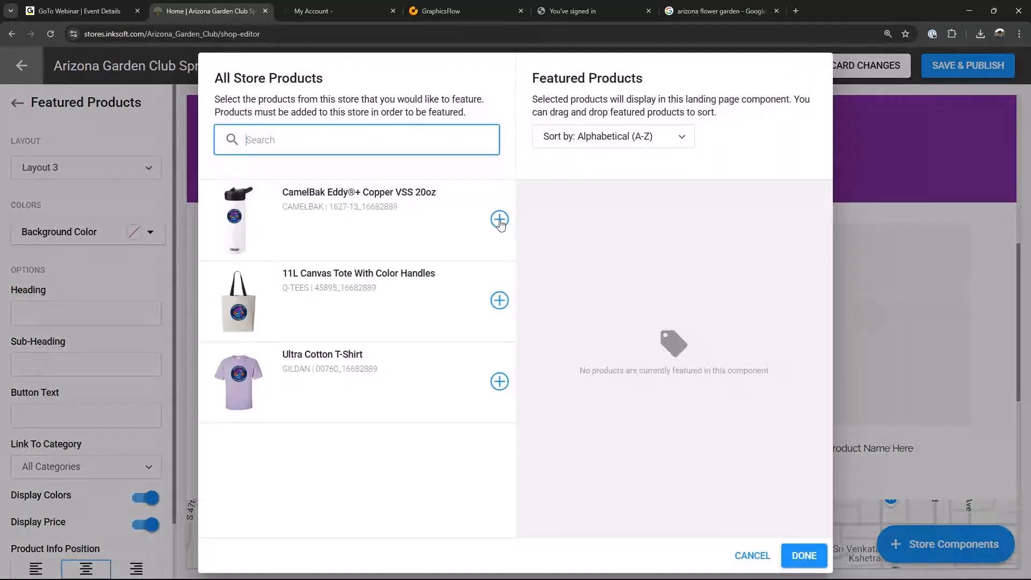
pyautogui.click(499, 219)
pyautogui.click(499, 219)
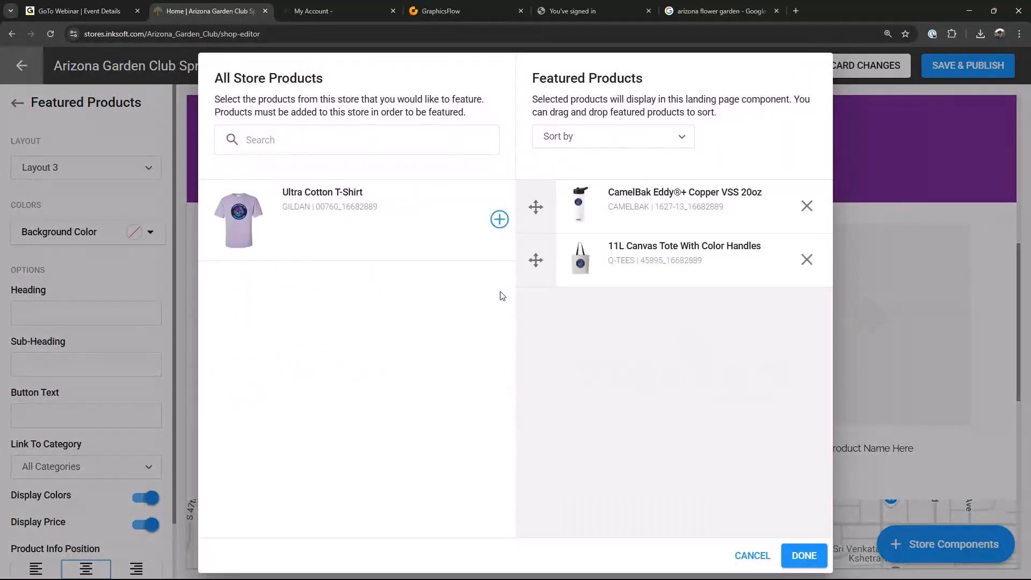
pyautogui.click(499, 220)
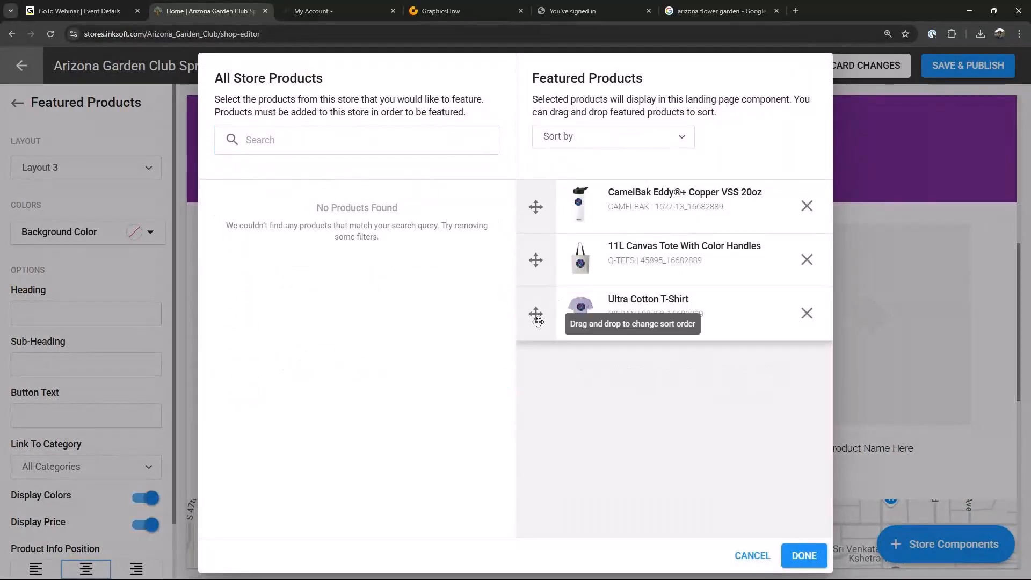
pyautogui.moveTo(539, 320); pyautogui.dragTo(535, 210)
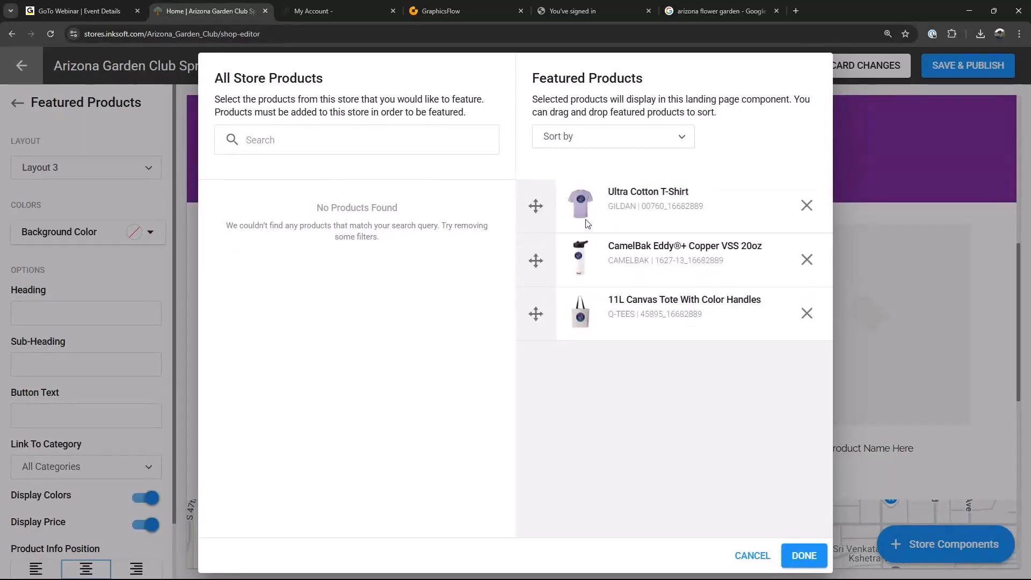
pyautogui.click(801, 556)
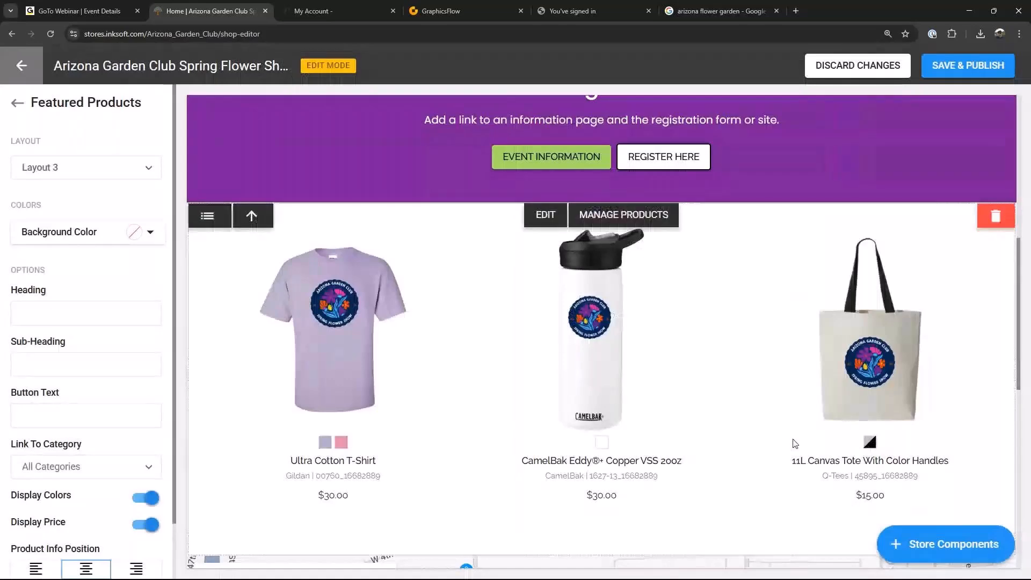
# Check the edited home page from the featured products to the map and banner, and save and publish it
pyautogui.scroll(-2, 794, 440)
pyautogui.scroll(-5, 795, 444)
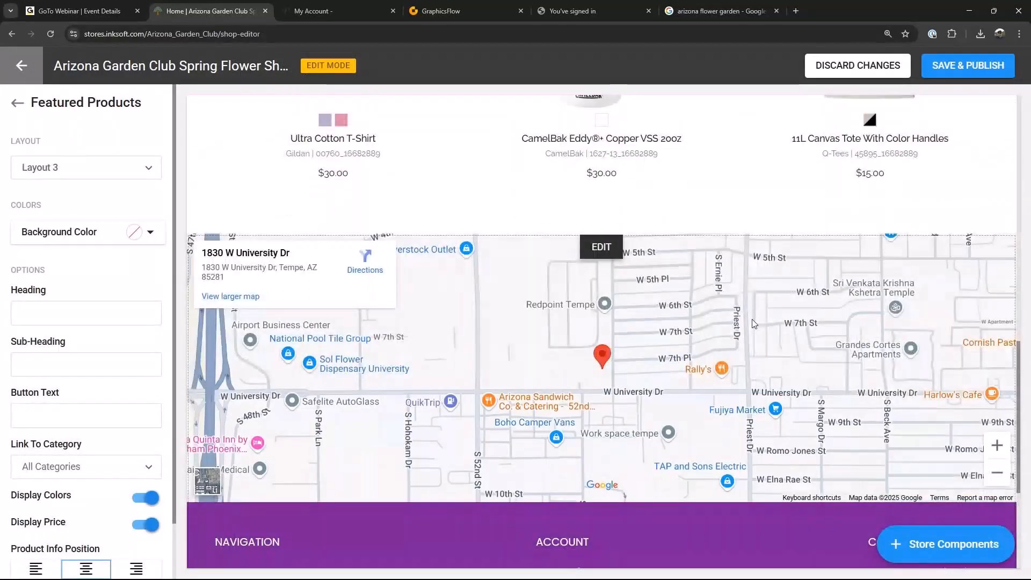
pyautogui.scroll(-1, 753, 324)
pyautogui.scroll(5, 763, 316)
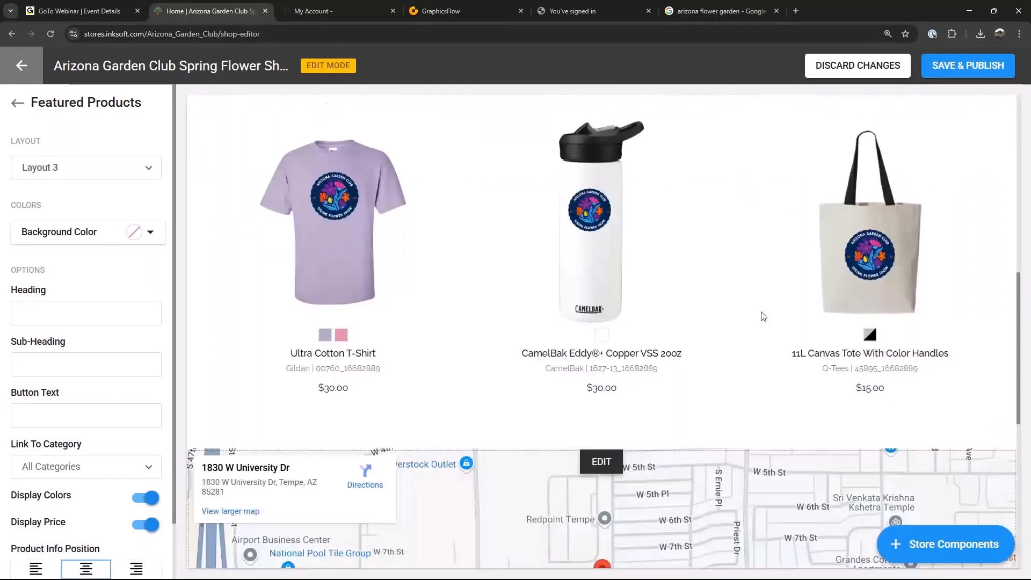
pyautogui.scroll(10, 762, 317)
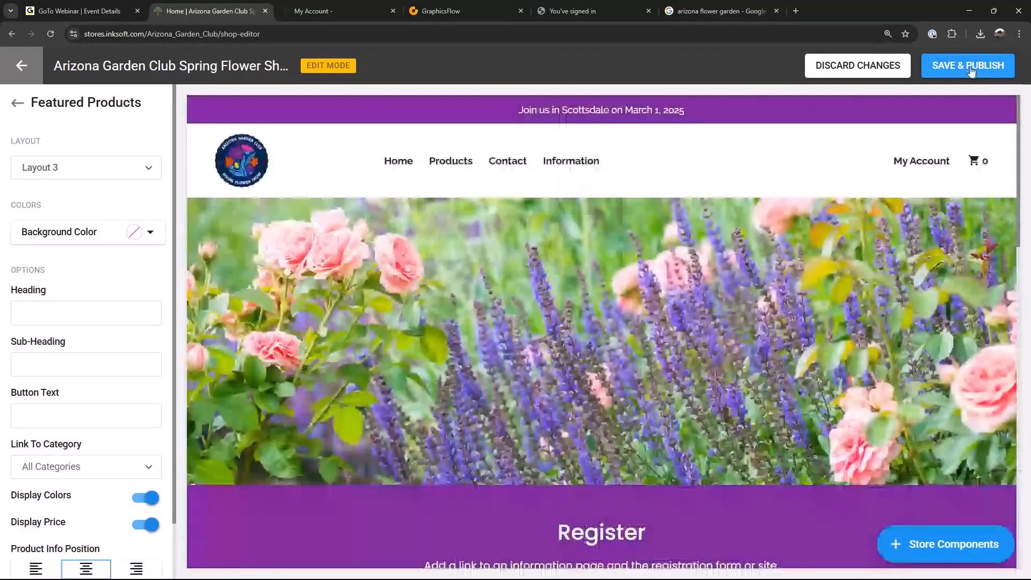
pyautogui.click(971, 70)
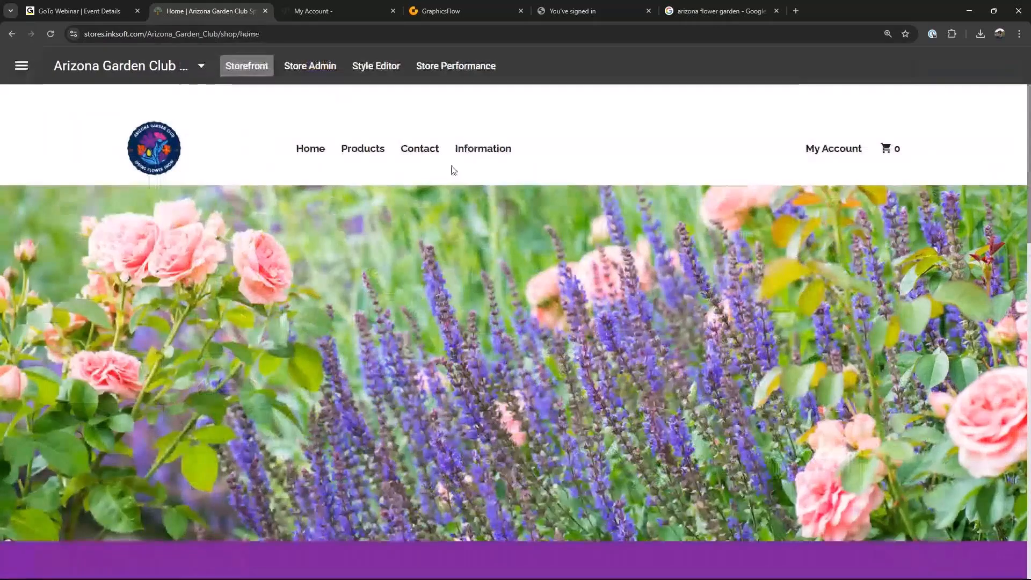
# Review the published storefront home page from banner to map, and check the Ultra Cotton T-Shirt's product page before returning home
pyautogui.scroll(-15, 523, 204)
pyautogui.scroll(14, 524, 207)
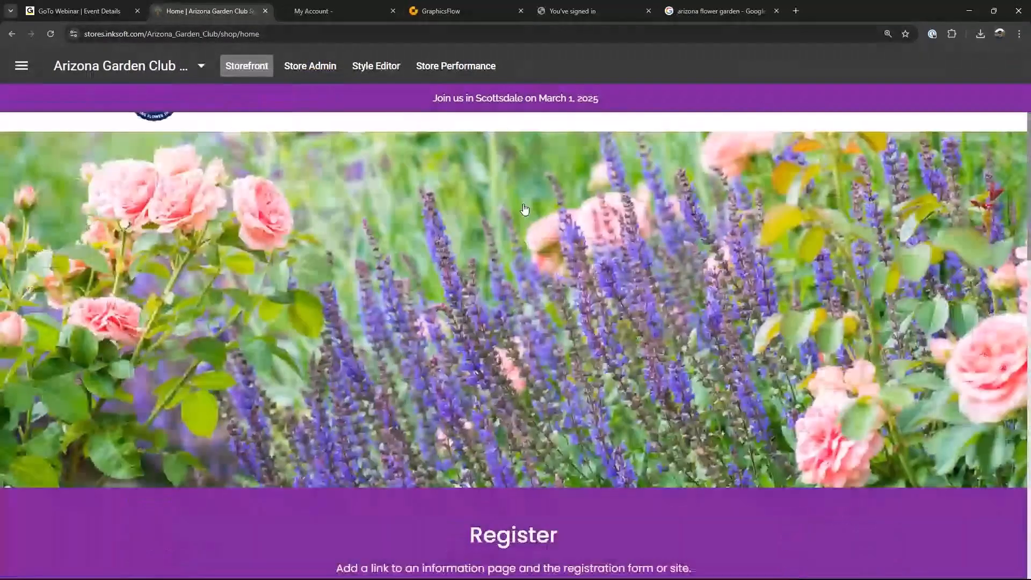
pyautogui.scroll(1, 525, 210)
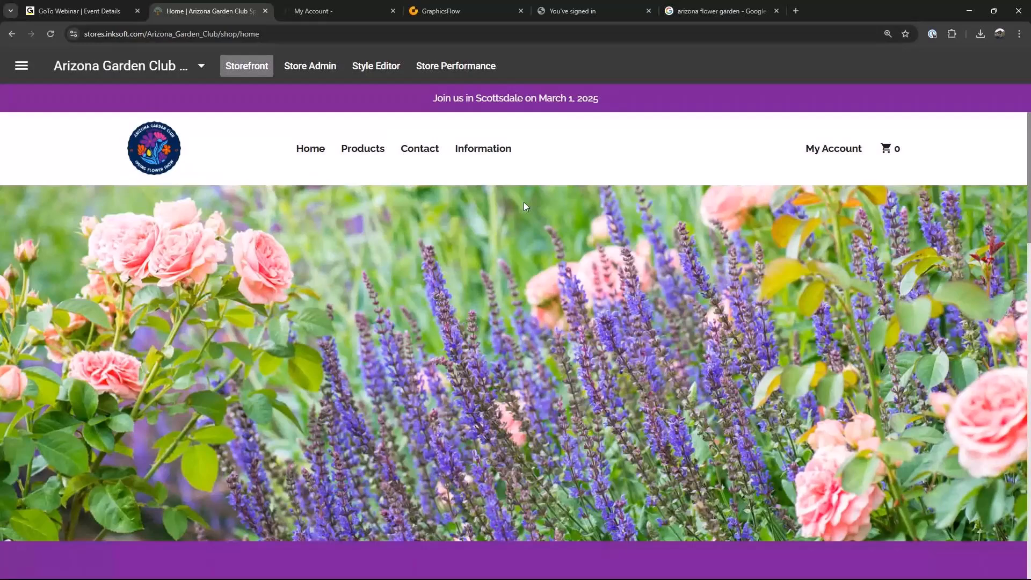
pyautogui.scroll(-7, 525, 205)
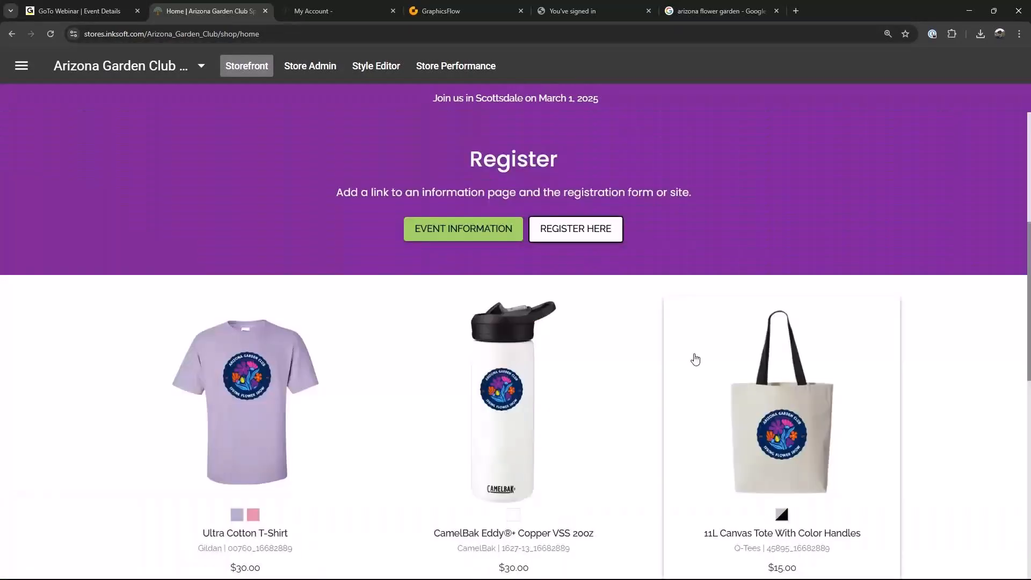
pyautogui.scroll(-3, 696, 359)
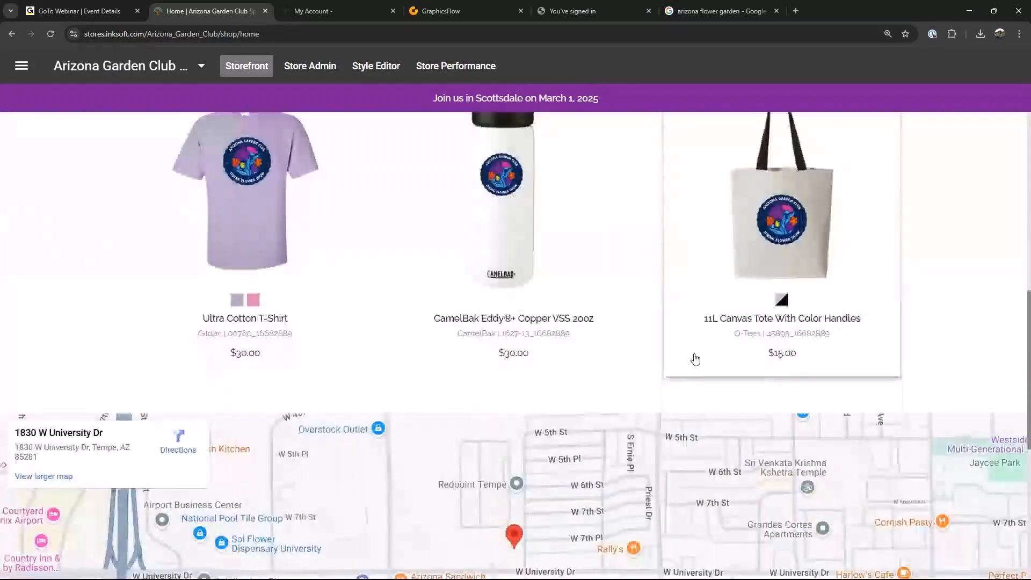
pyautogui.scroll(3, 695, 360)
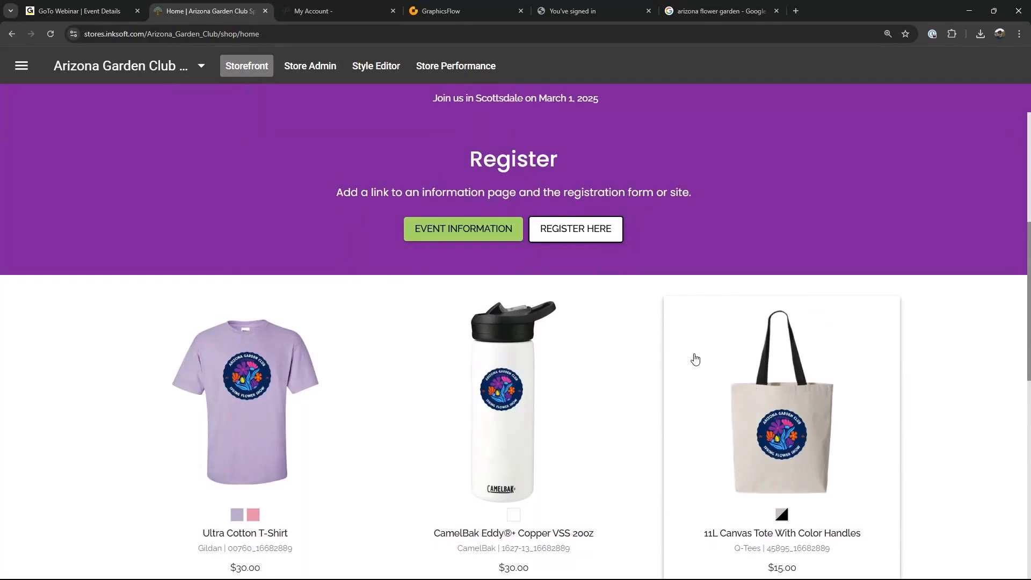
pyautogui.scroll(1, 695, 359)
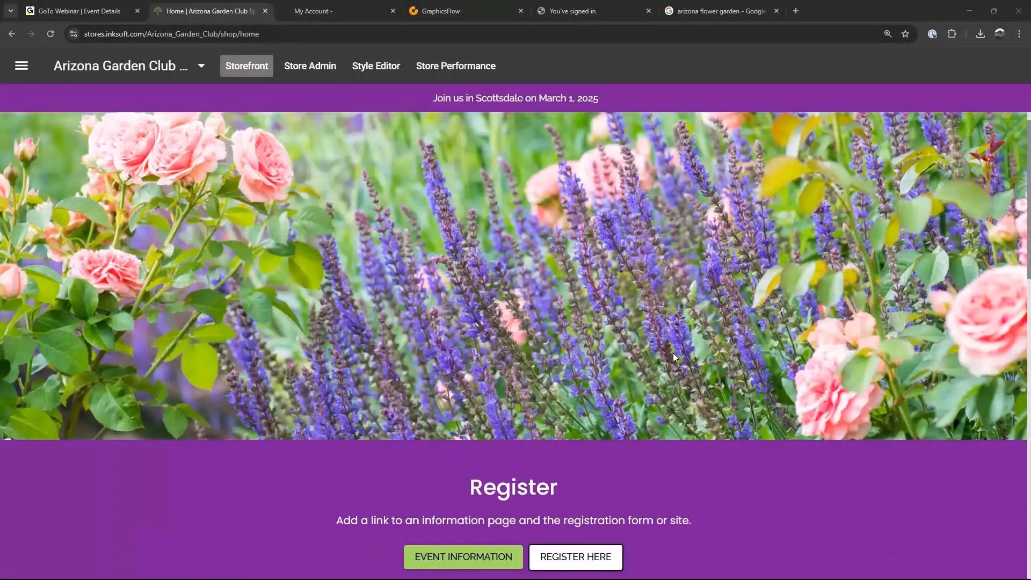
pyautogui.scroll(2, 672, 353)
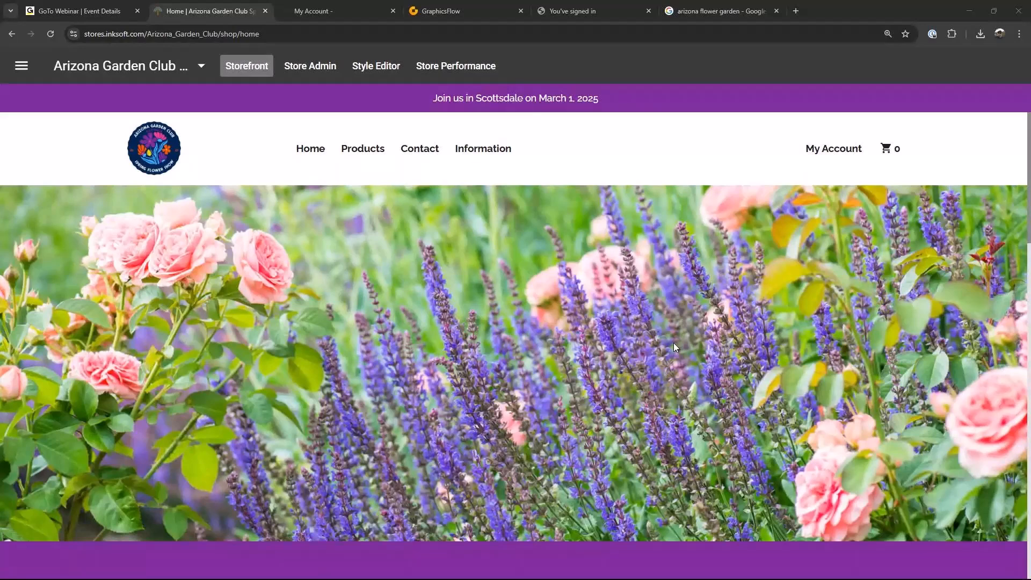
pyautogui.scroll(-10, 601, 386)
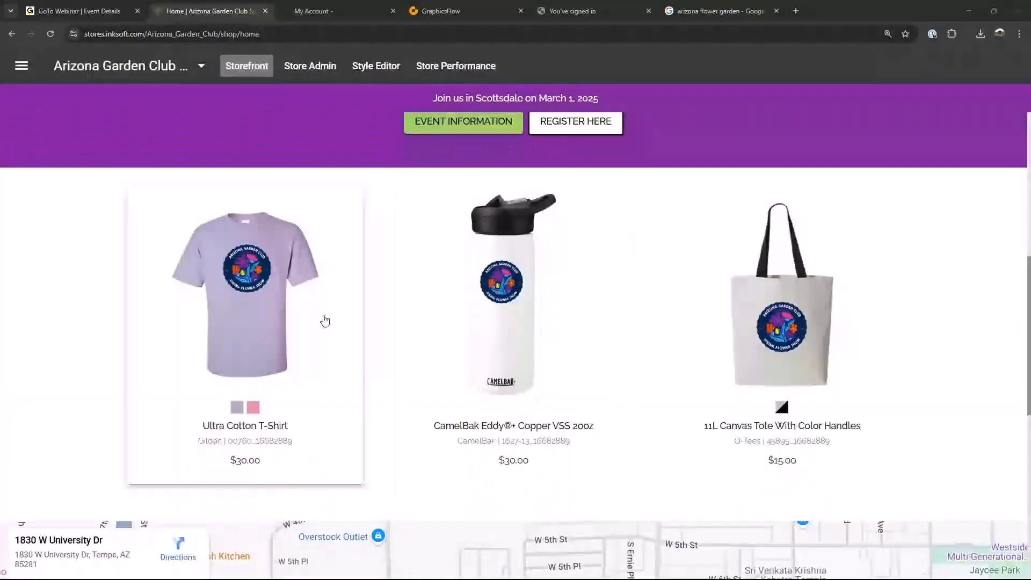
pyautogui.click(260, 267)
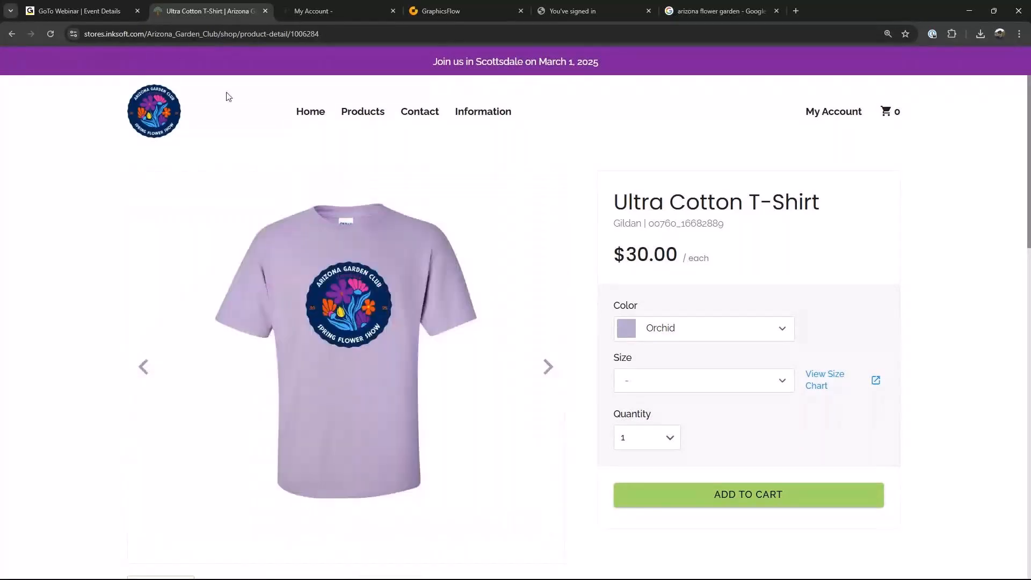
pyautogui.click(11, 35)
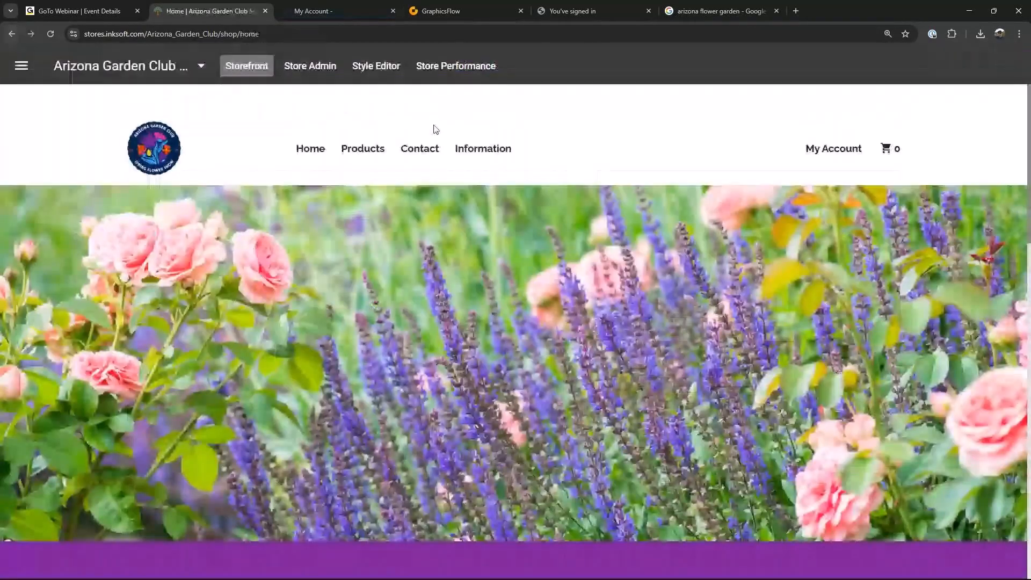
# Open the checkout settings in the store's admin area and examine the Customer Payment setting
pyautogui.click(310, 65)
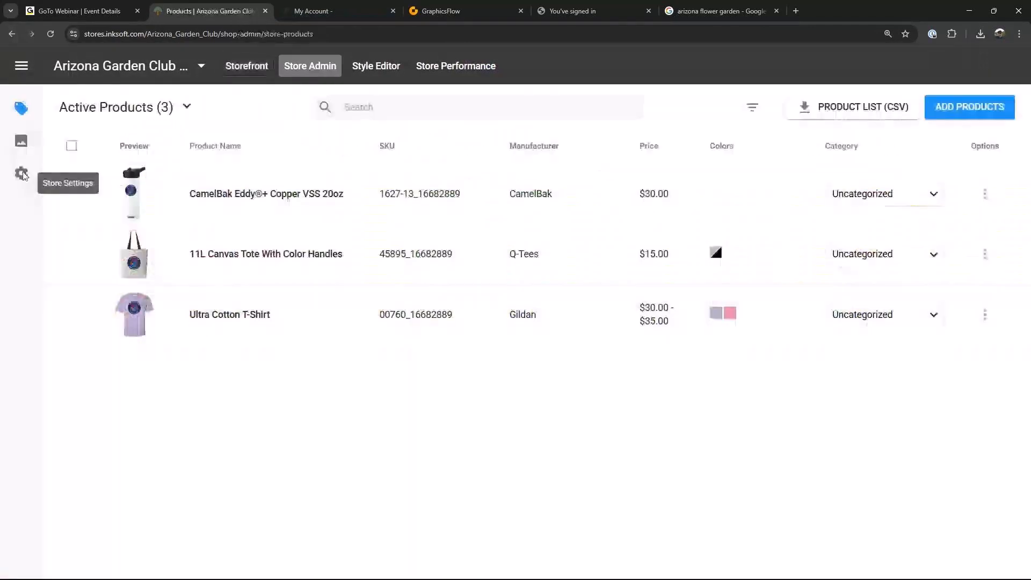
pyautogui.click(21, 175)
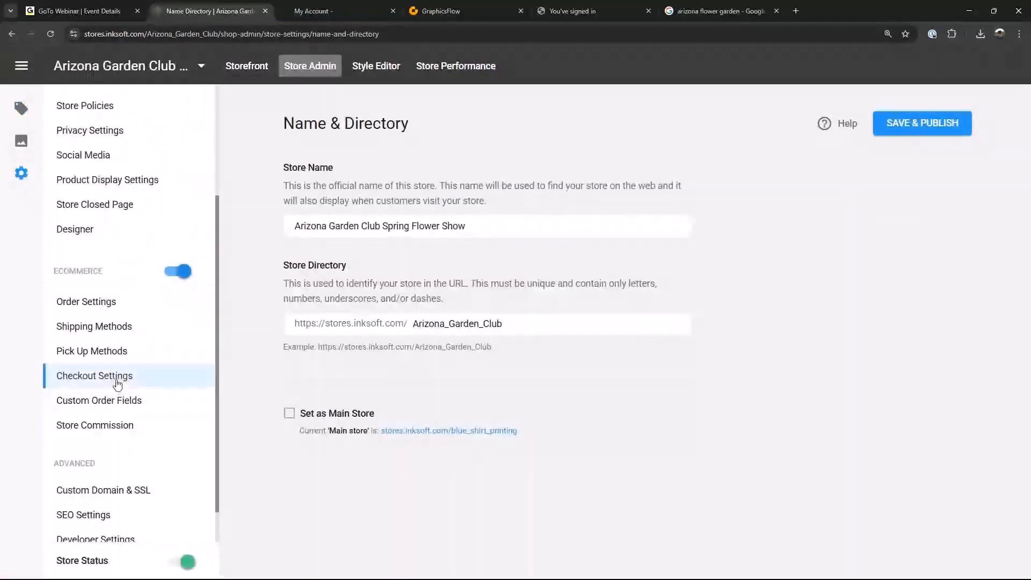
pyautogui.click(119, 382)
pyautogui.moveTo(580, 210)
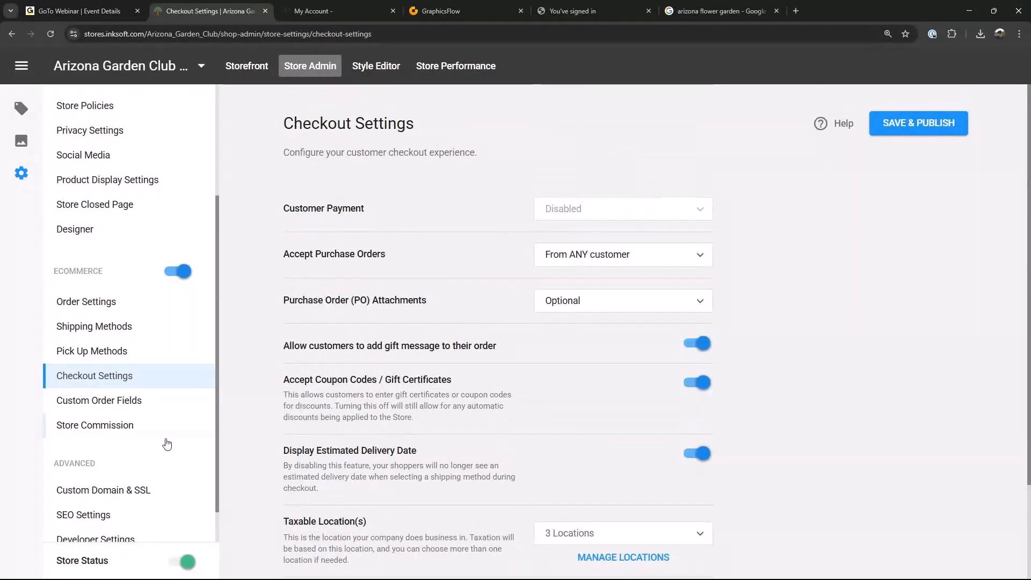
# Add UPS Ground and USPS First Class Mail as the store's shipping methods, and save and publish them
pyautogui.click(120, 328)
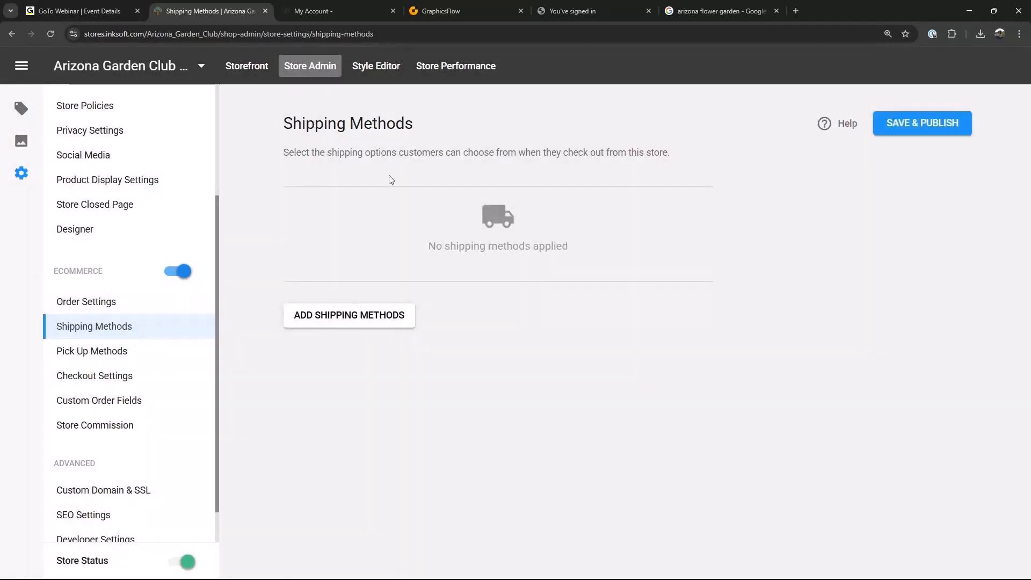
pyautogui.click(348, 323)
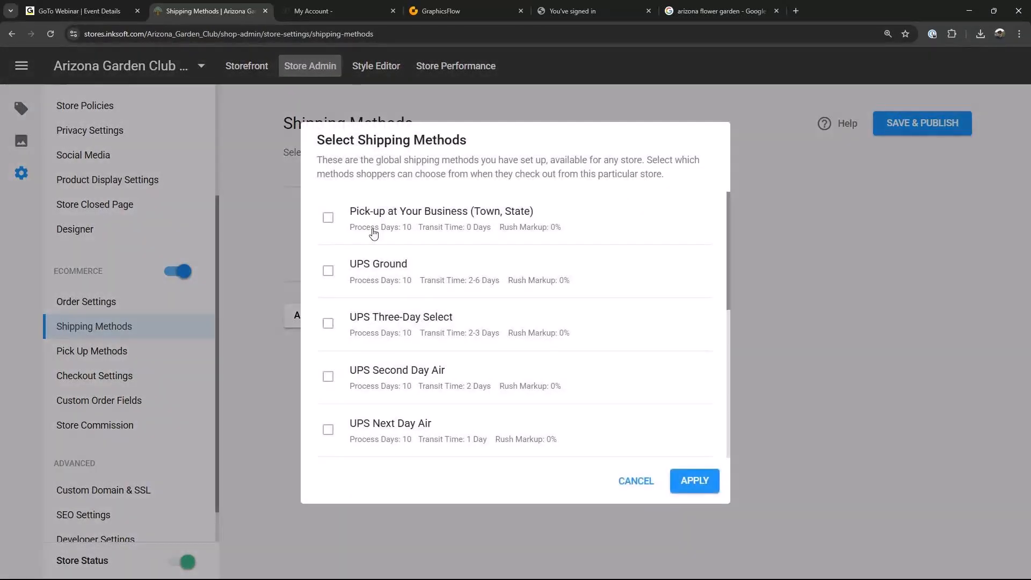
pyautogui.click(328, 270)
pyautogui.scroll(-3, 403, 412)
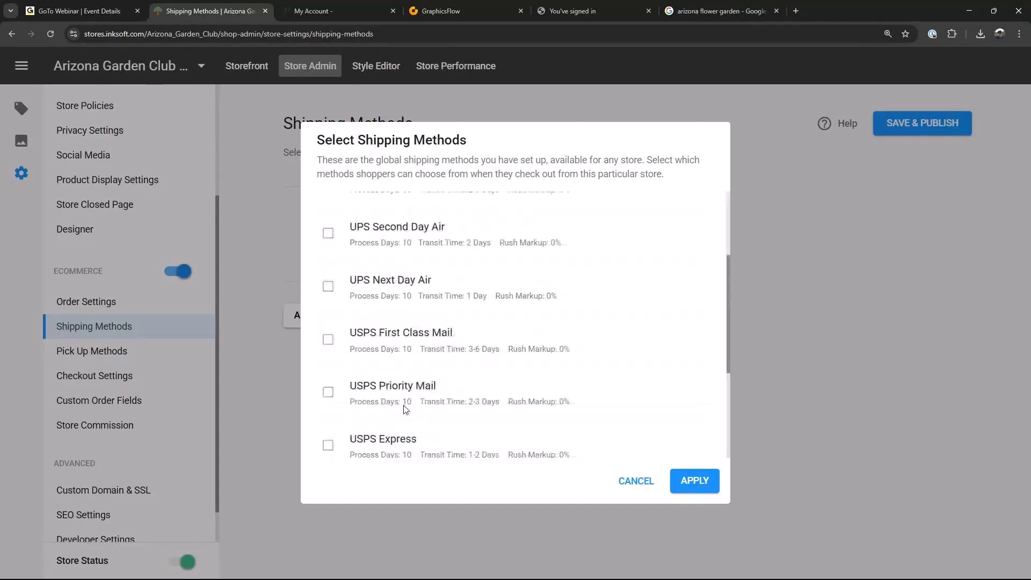
pyautogui.click(328, 322)
pyautogui.click(685, 486)
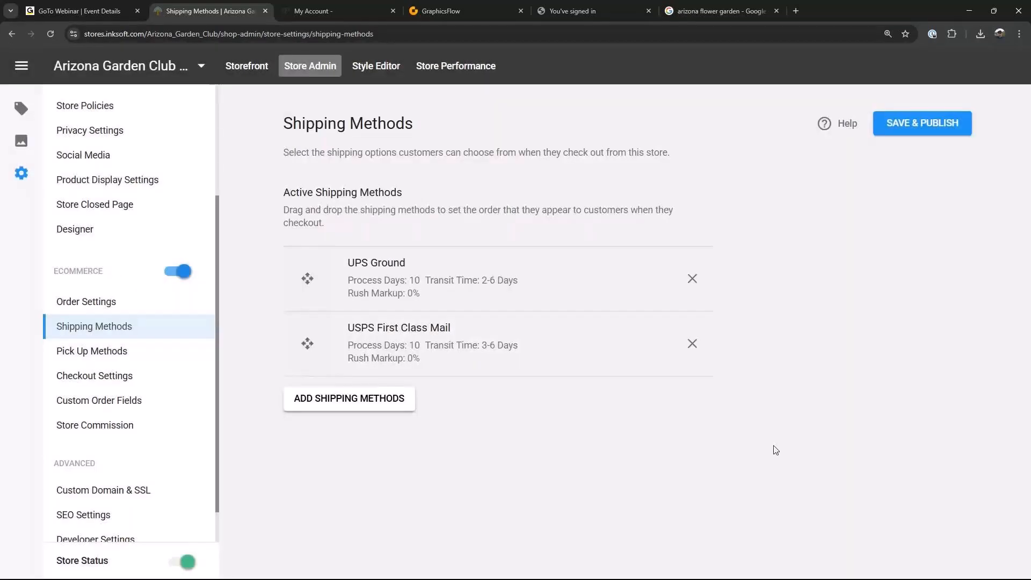
pyautogui.click(915, 123)
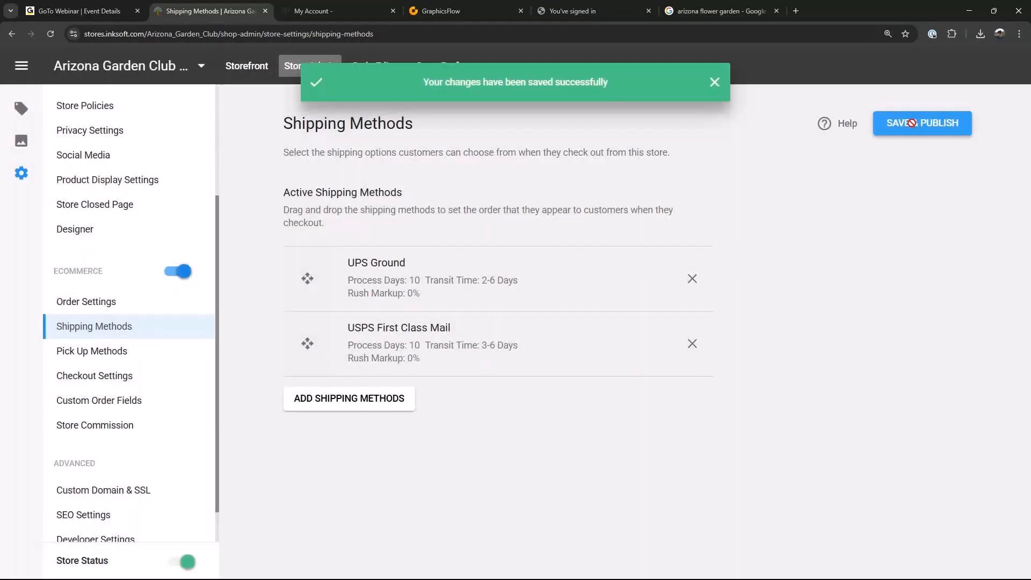
# Return to the checkout settings and view the available Customer Payment options without changing the selection
pyautogui.click(92, 376)
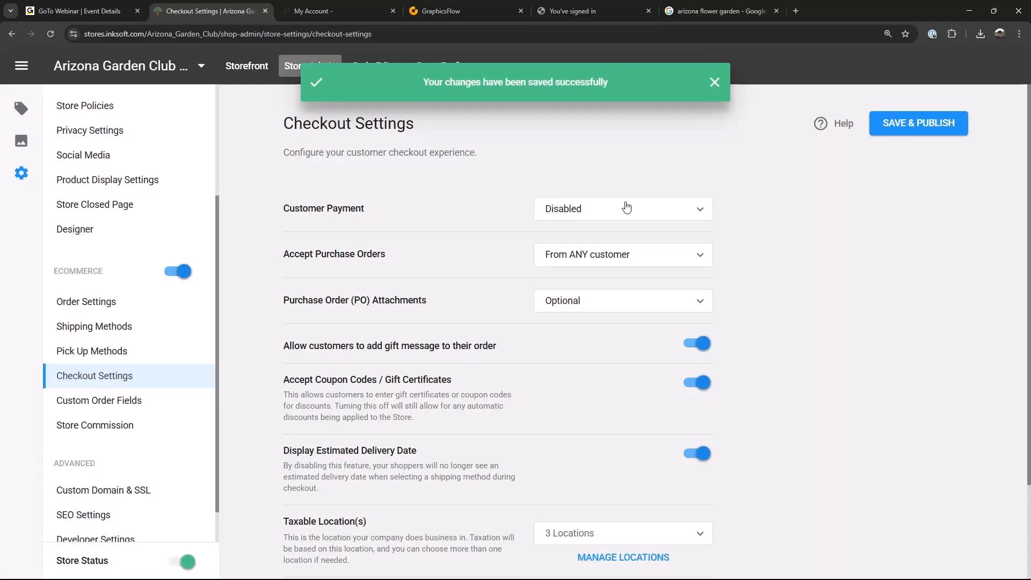
pyautogui.click(626, 208)
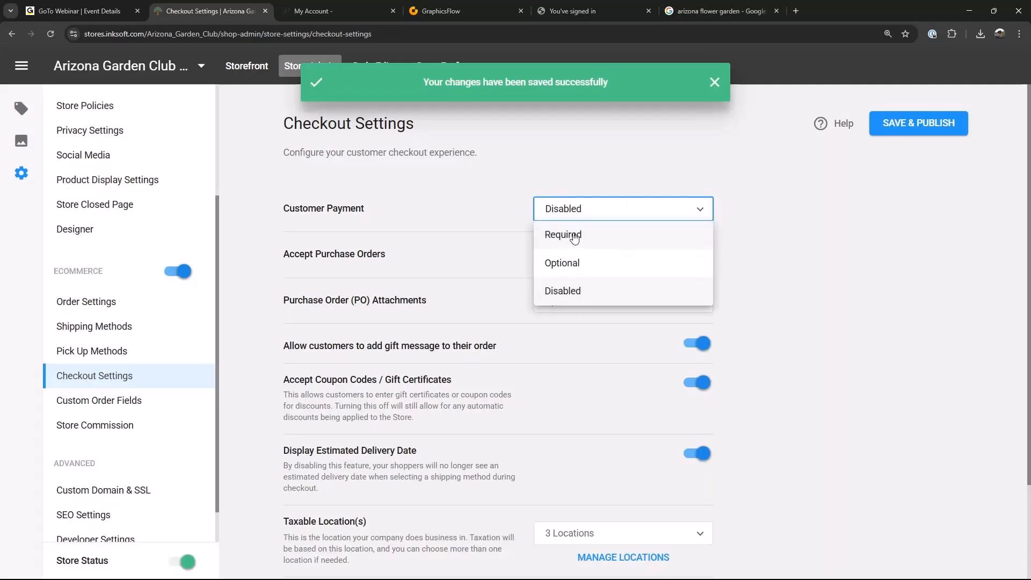
pyautogui.click(449, 185)
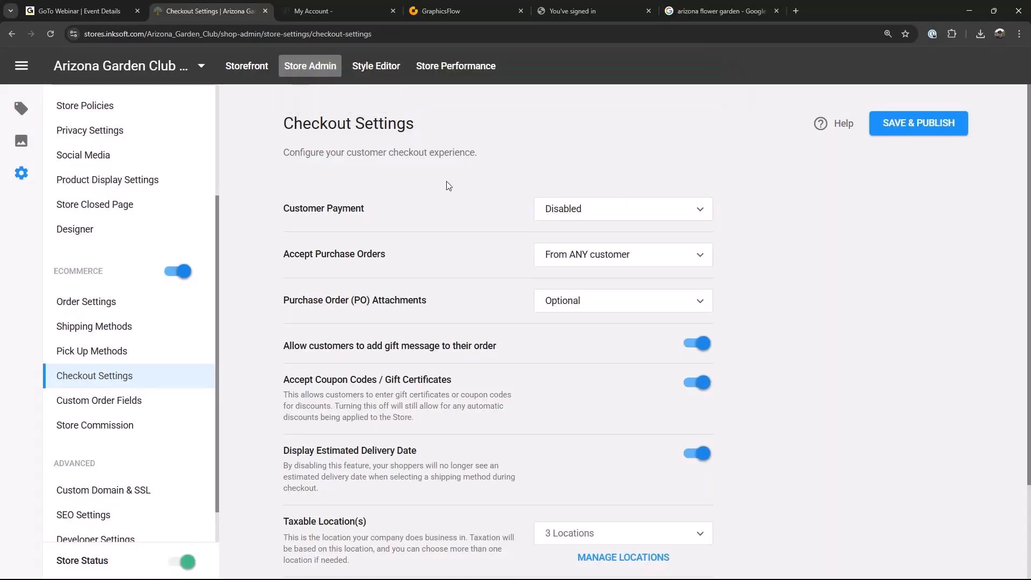